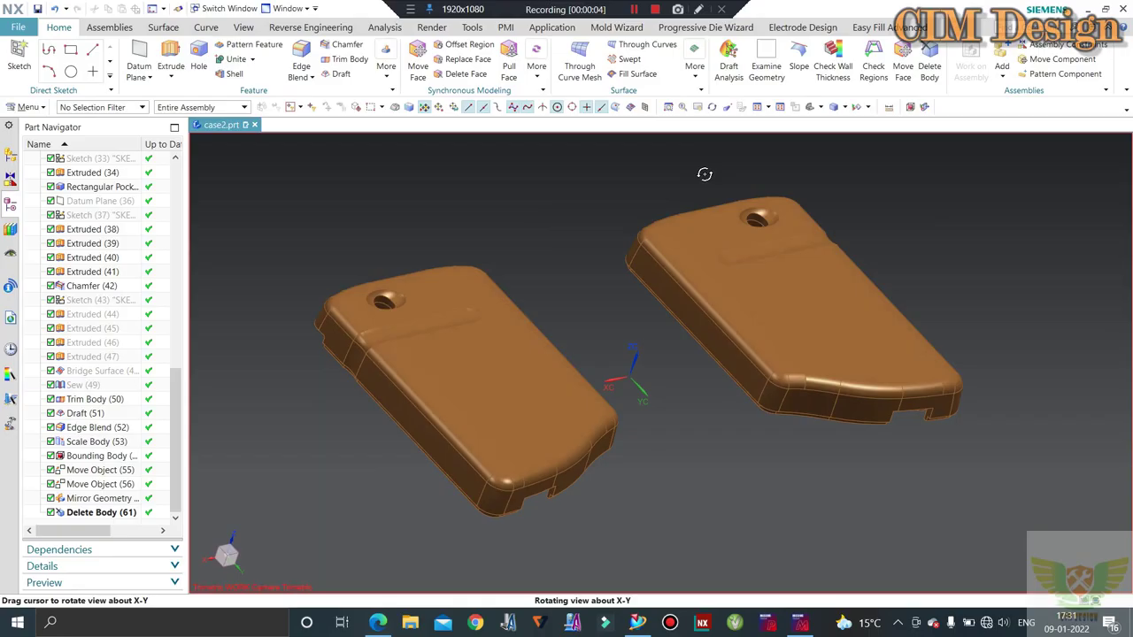
# Orbit the view of the two mirrored phone-case bodies in case2.prt
pyautogui.moveTo(703, 175); pyautogui.dragTo(593, 345, button='middle')
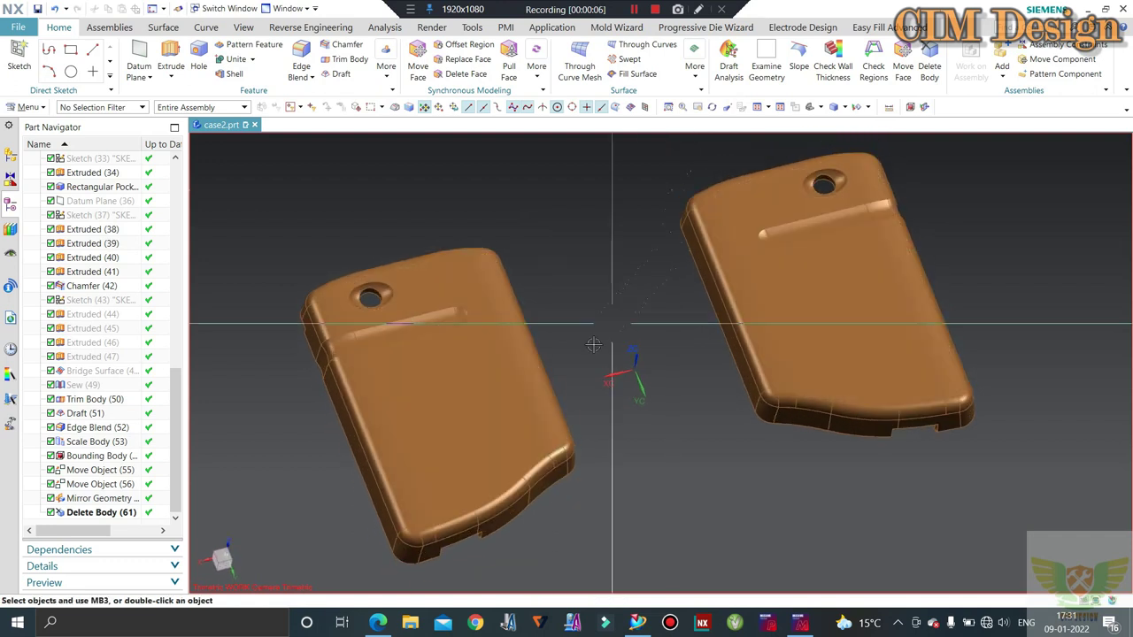
pyautogui.scroll(-2, 593, 345)
pyautogui.moveTo(179, 391); pyautogui.dragTo(183, 182)
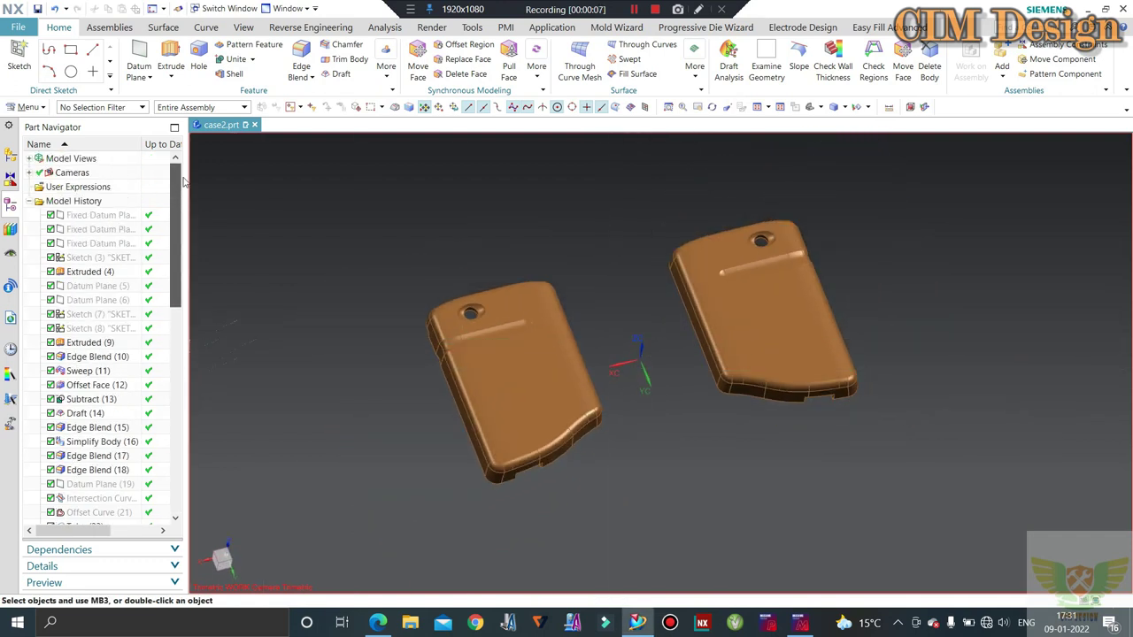
pyautogui.moveTo(435, 213); pyautogui.dragTo(414, 220, button='middle')
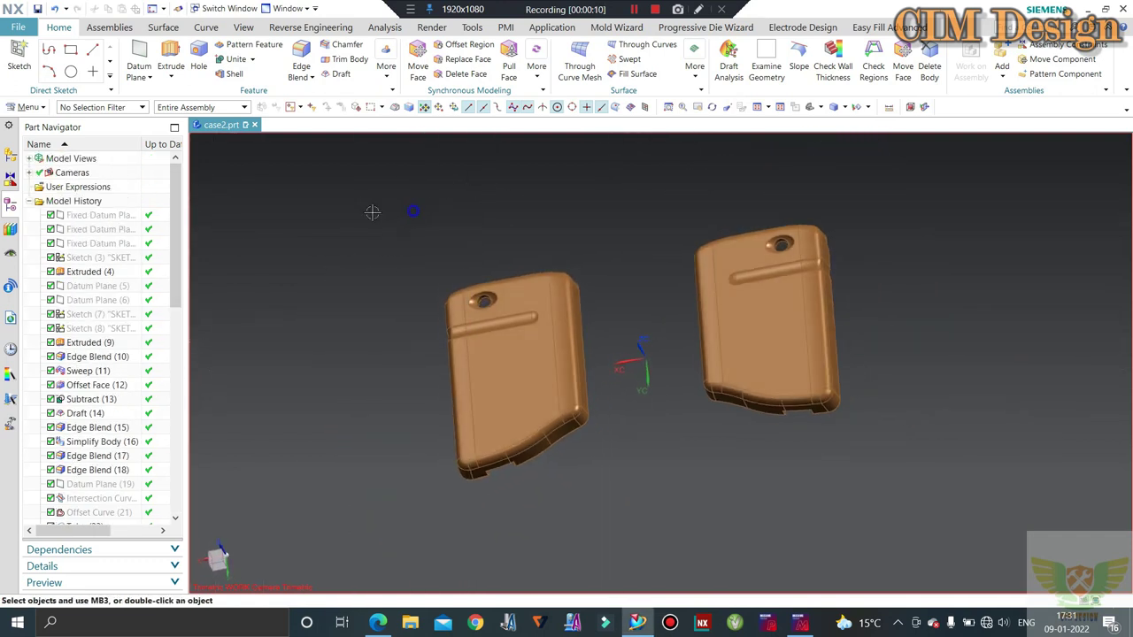
pyautogui.press('F8')
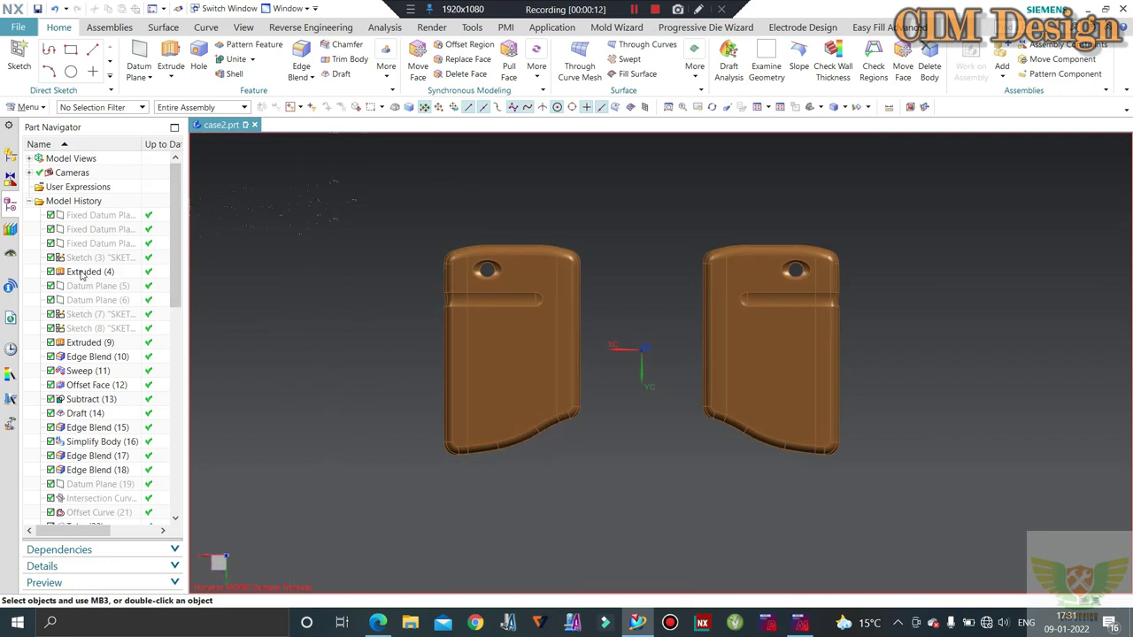
pyautogui.click(82, 274)
pyautogui.scroll(-1, 105, 334)
pyautogui.click(88, 328)
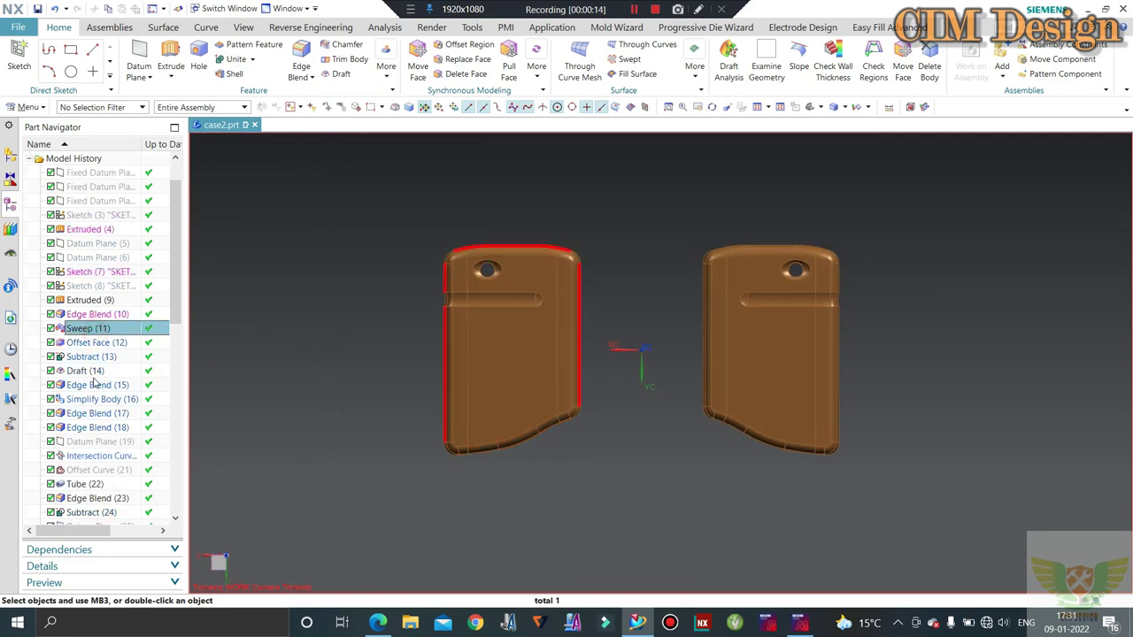
pyautogui.scroll(-1, 92, 376)
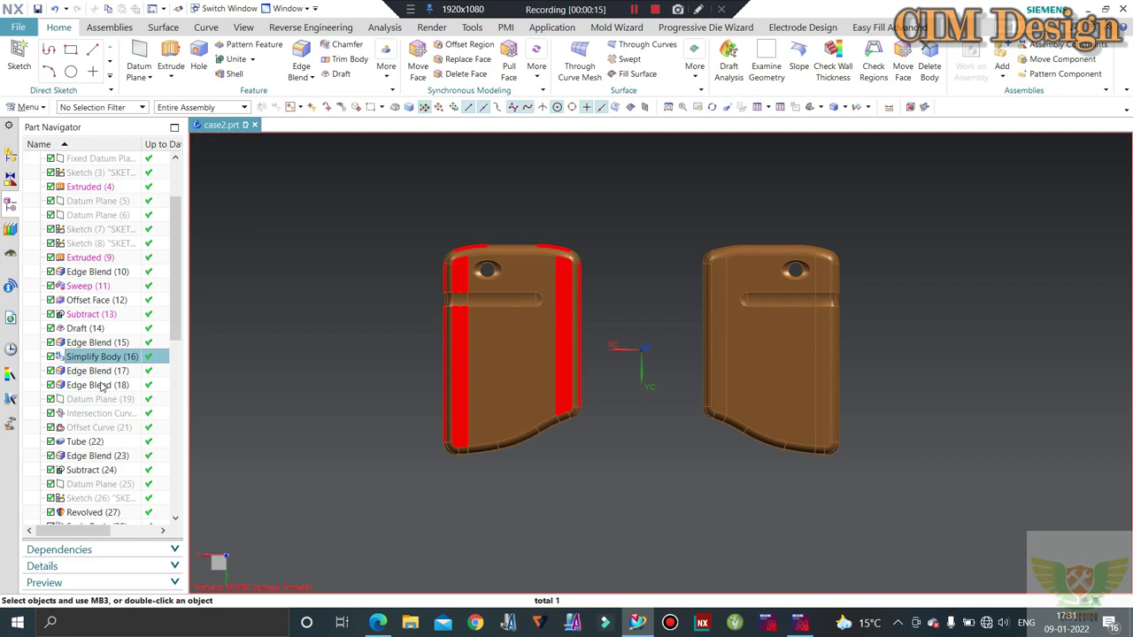
pyautogui.scroll(-1, 103, 387)
pyautogui.press('Escape')
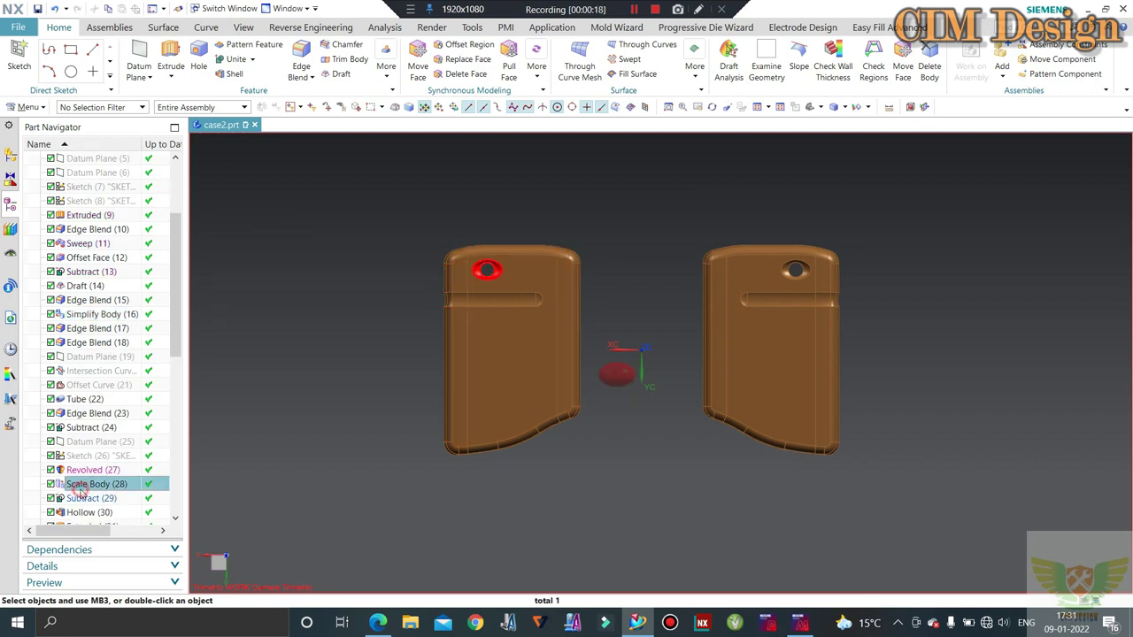
pyautogui.moveTo(399, 266)
pyautogui.mouseDown(button='middle')
pyautogui.moveTo(400, 197)
pyautogui.moveTo(499, 233)
pyautogui.moveTo(526, 211)
pyautogui.moveTo(513, 210)
pyautogui.mouseUp(button='middle')
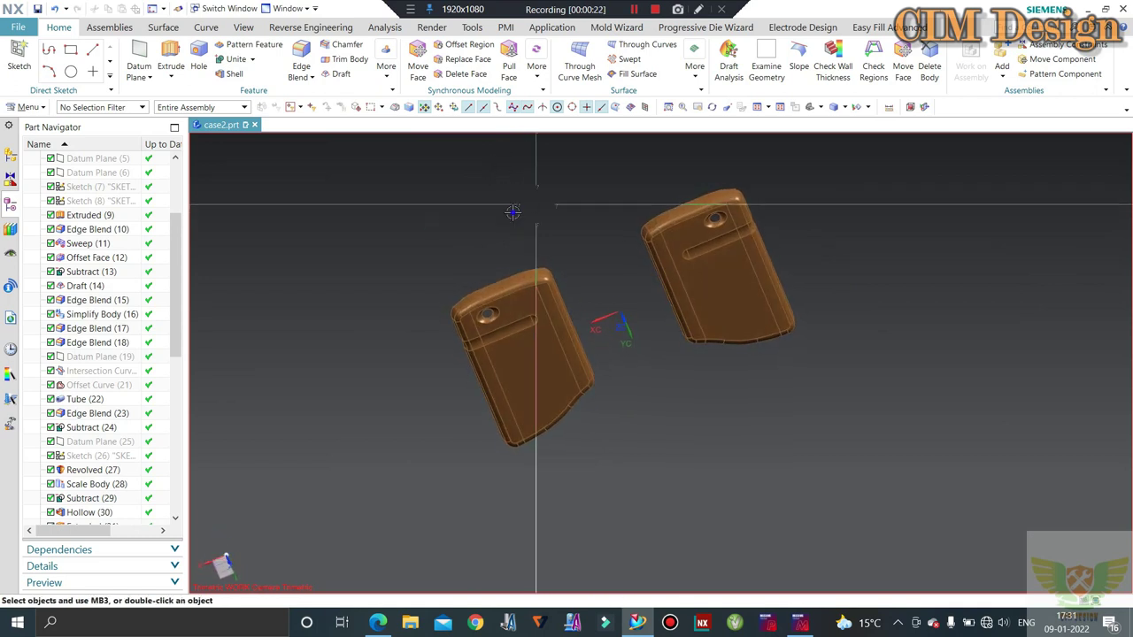
pyautogui.hotkey('ctrl', 'alt', 't')
pyautogui.moveTo(633, 220)
pyautogui.mouseDown(button='middle')
pyautogui.moveTo(657, 175)
pyautogui.moveTo(609, 233)
pyautogui.moveTo(589, 180)
pyautogui.moveTo(581, 218)
pyautogui.moveTo(602, 203)
pyautogui.moveTo(322, 210)
pyautogui.mouseUp(button='middle')
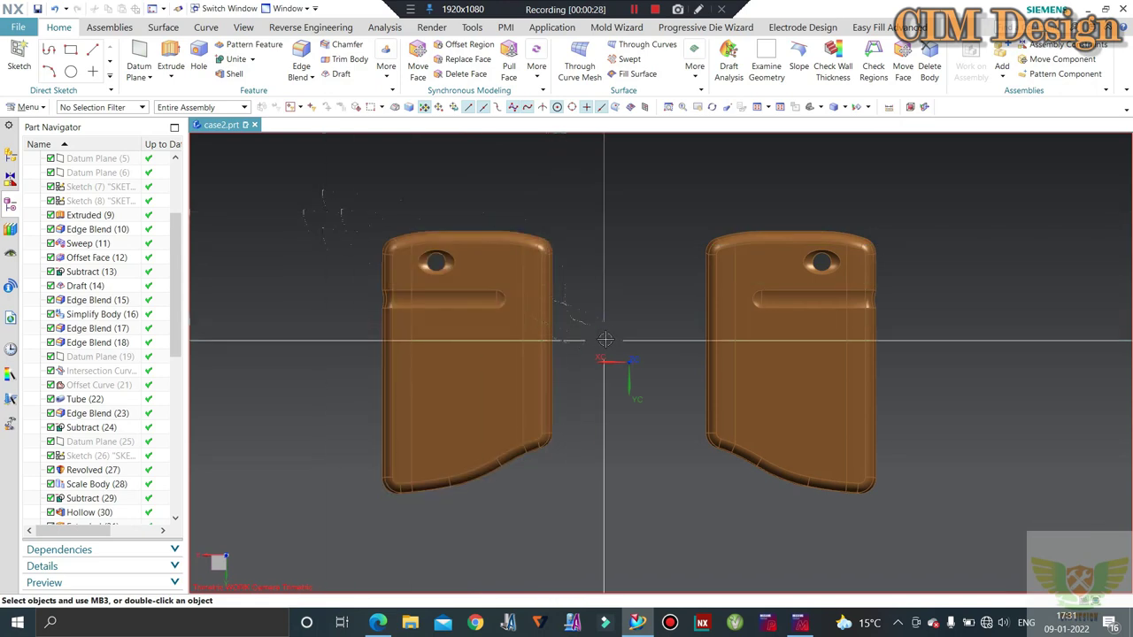
pyautogui.moveTo(604, 340)
pyautogui.mouseDown(button='middle')
pyautogui.moveTo(618, 193)
pyautogui.moveTo(607, 309)
pyautogui.moveTo(599, 248)
pyautogui.moveTo(616, 301)
pyautogui.moveTo(624, 235)
pyautogui.moveTo(582, 271)
pyautogui.moveTo(589, 291)
pyautogui.moveTo(580, 163)
pyautogui.moveTo(589, 331)
pyautogui.moveTo(668, 326)
pyautogui.moveTo(619, 265)
pyautogui.moveTo(885, 362)
pyautogui.moveTo(870, 384)
pyautogui.moveTo(889, 346)
pyautogui.mouseUp(button='middle')
pyautogui.press('F8')
pyautogui.scroll(-2, 668, 326)
pyautogui.scroll(5, 668, 325)
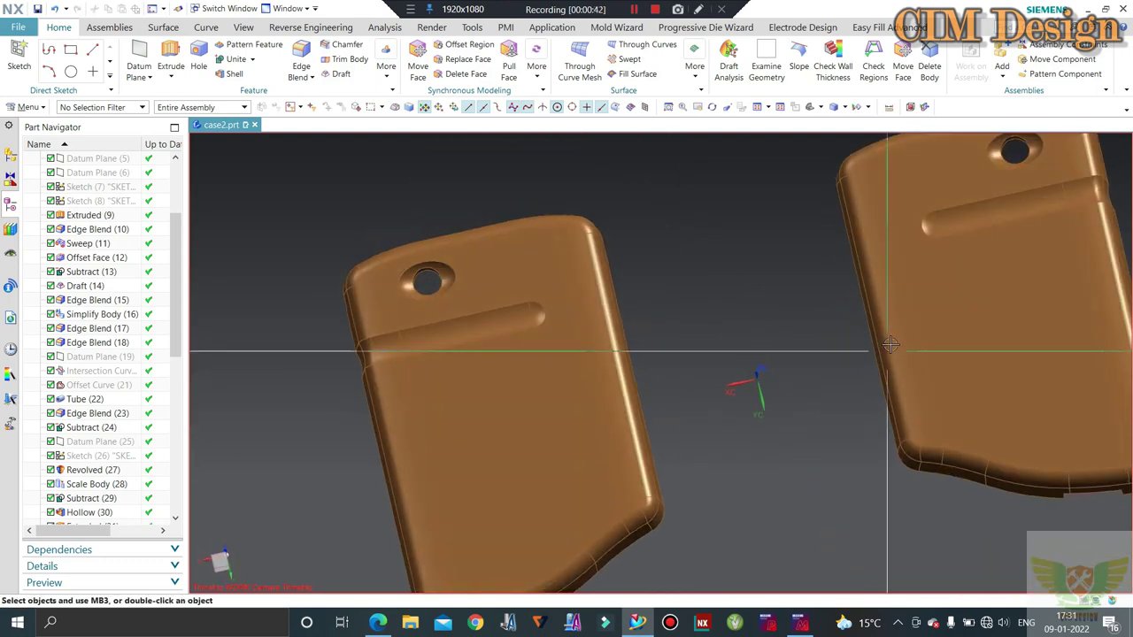
pyautogui.scroll(-2, 784, 379)
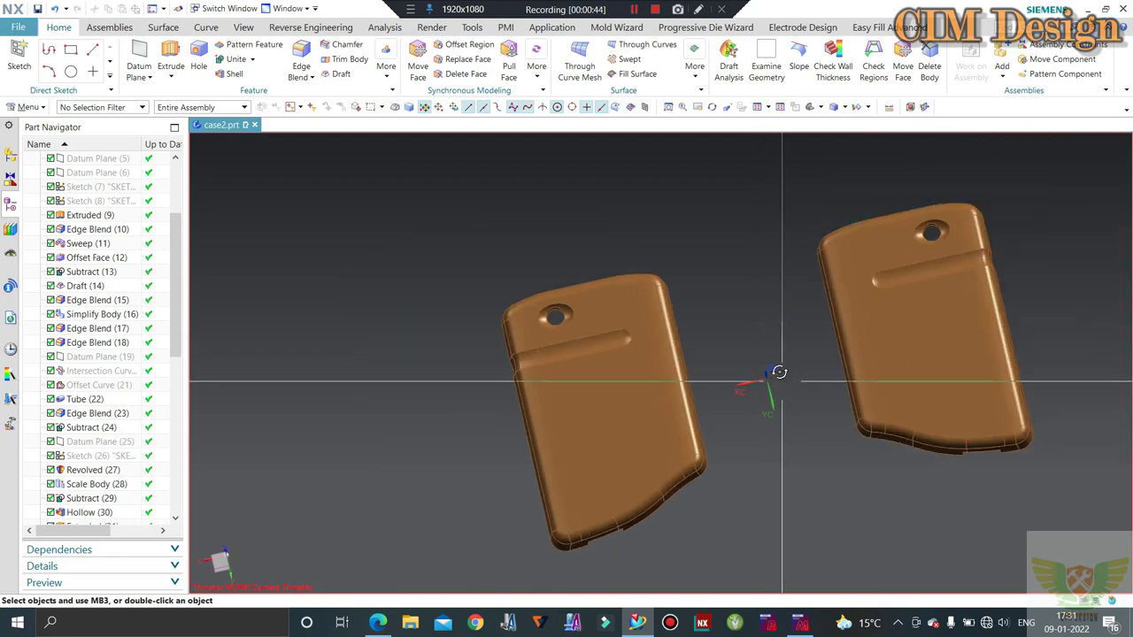
pyautogui.moveTo(783, 379)
pyautogui.mouseDown(button='middle')
pyautogui.moveTo(786, 337)
pyautogui.moveTo(708, 367)
pyautogui.moveTo(639, 253)
pyautogui.mouseUp(button='middle')
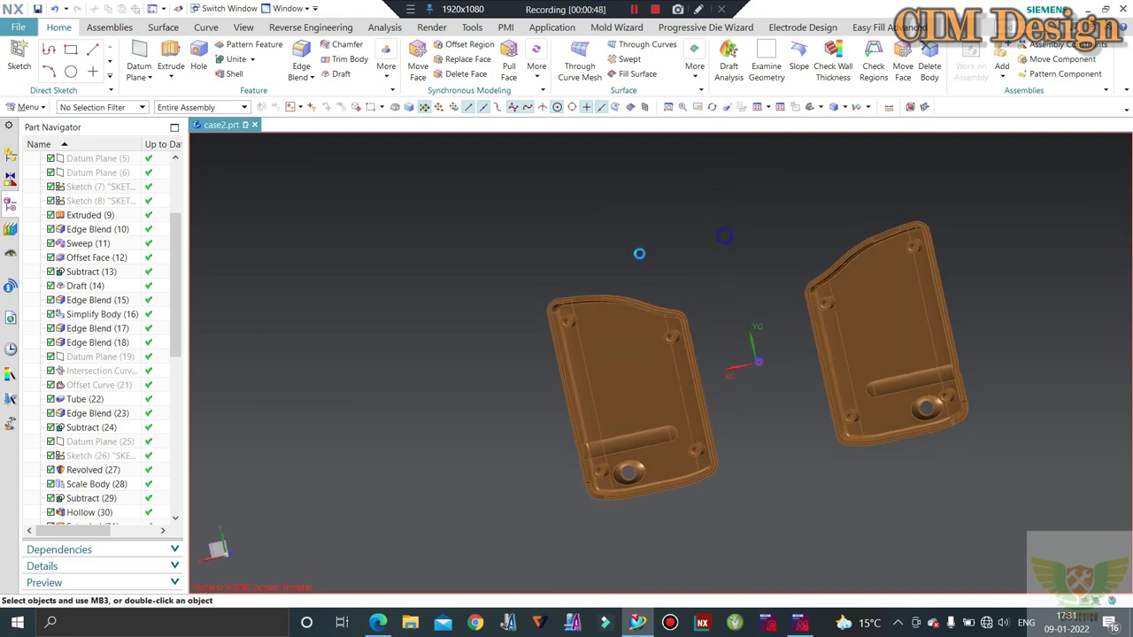
pyautogui.scroll(2, 639, 253)
pyautogui.scroll(2, 611, 283)
pyautogui.scroll(2, 584, 306)
pyautogui.scroll(2, 576, 310)
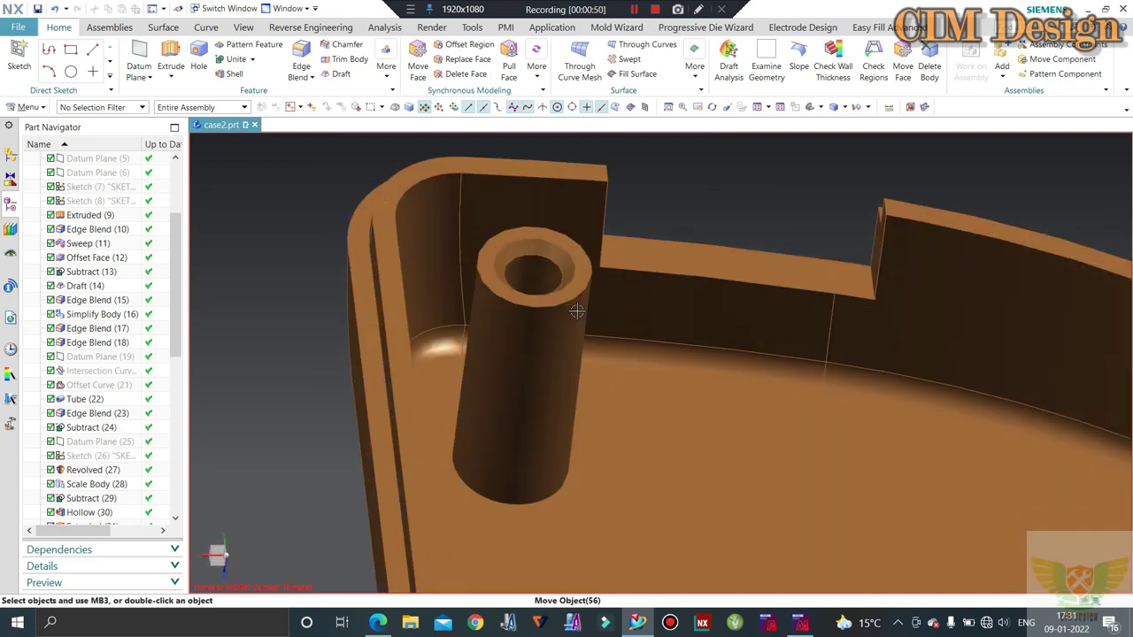
pyautogui.scroll(-4, 576, 310)
pyautogui.moveTo(566, 305); pyautogui.dragTo(494, 294, button='middle')
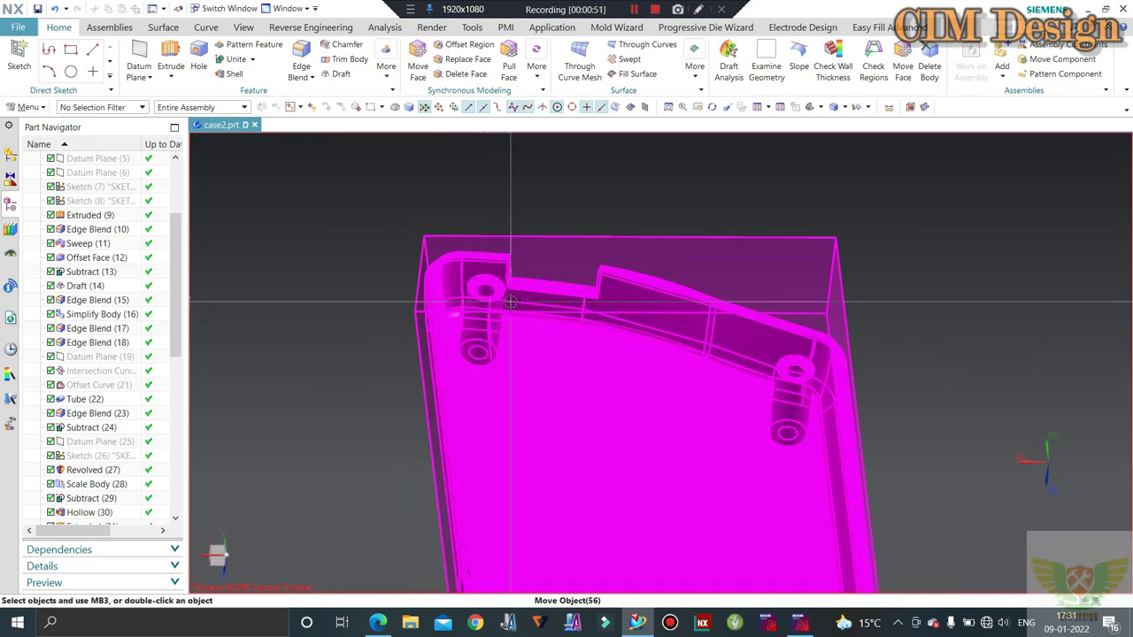
pyautogui.press('F8')
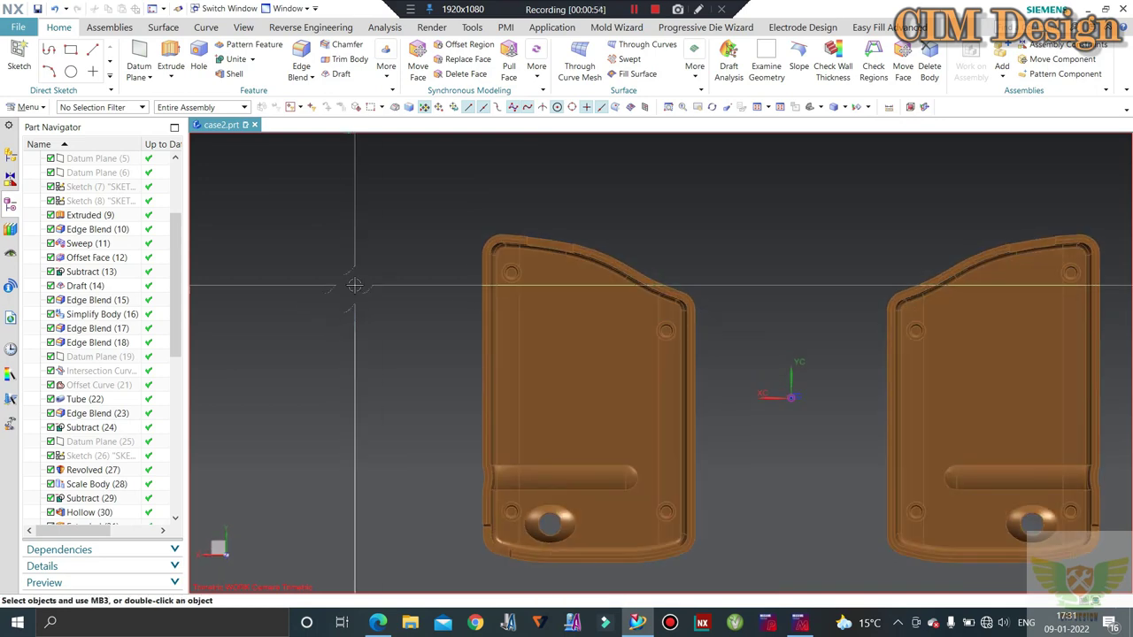
pyautogui.click(378, 622)
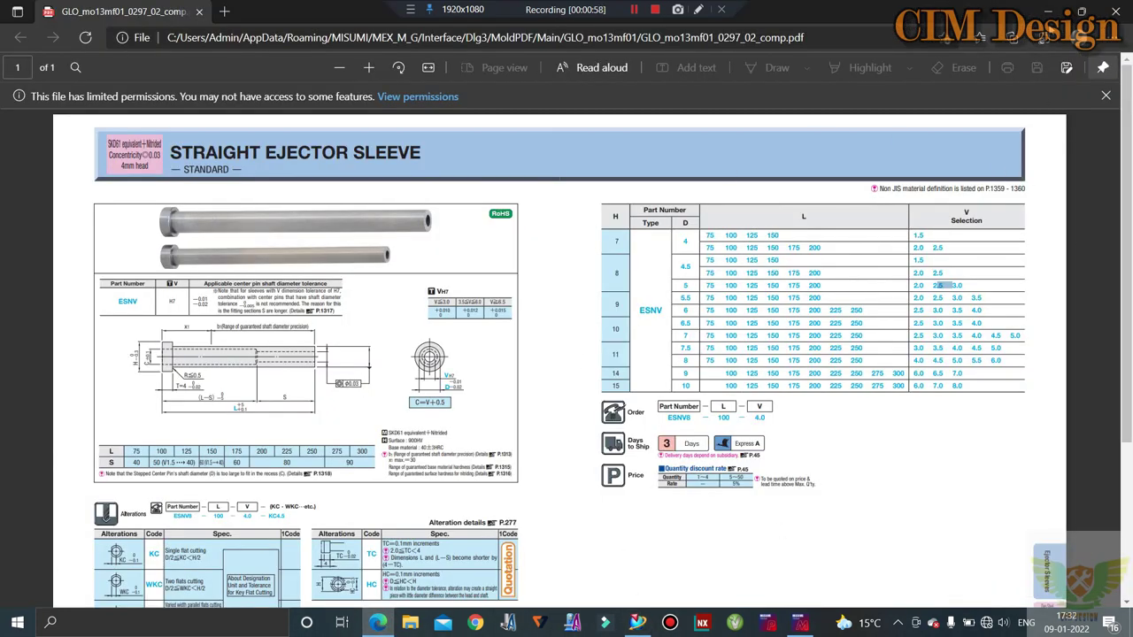
pyautogui.click(1049, 11)
pyautogui.moveTo(673, 251); pyautogui.dragTo(683, 475, button='middle')
pyautogui.press('F8')
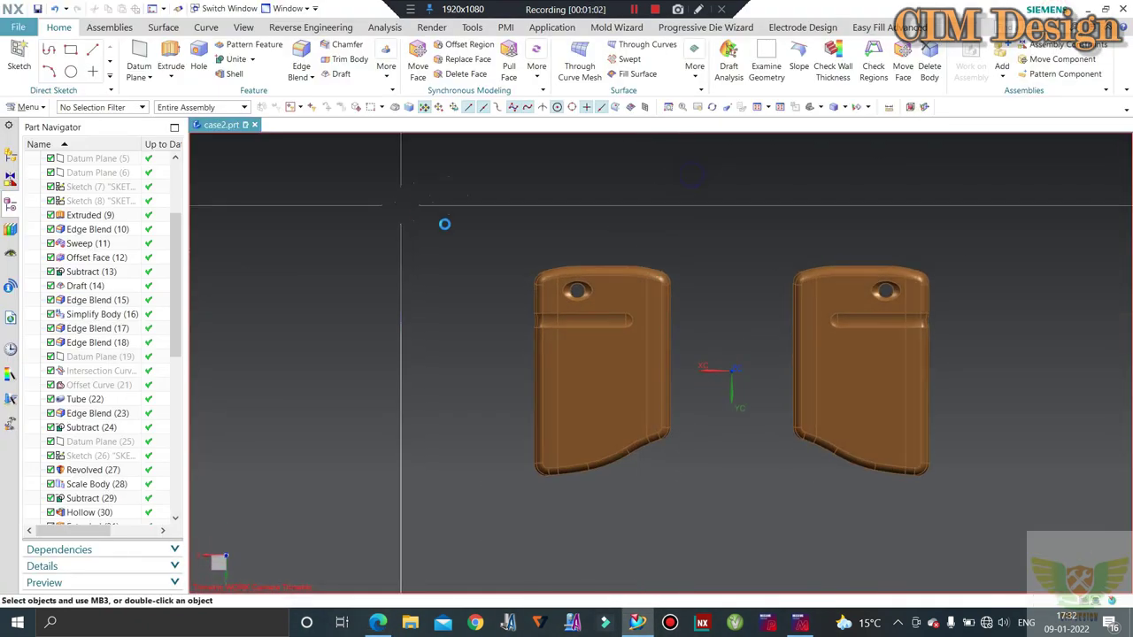
pyautogui.scroll(-2, 779, 386)
pyautogui.moveTo(780, 386); pyautogui.dragTo(794, 309, button='middle')
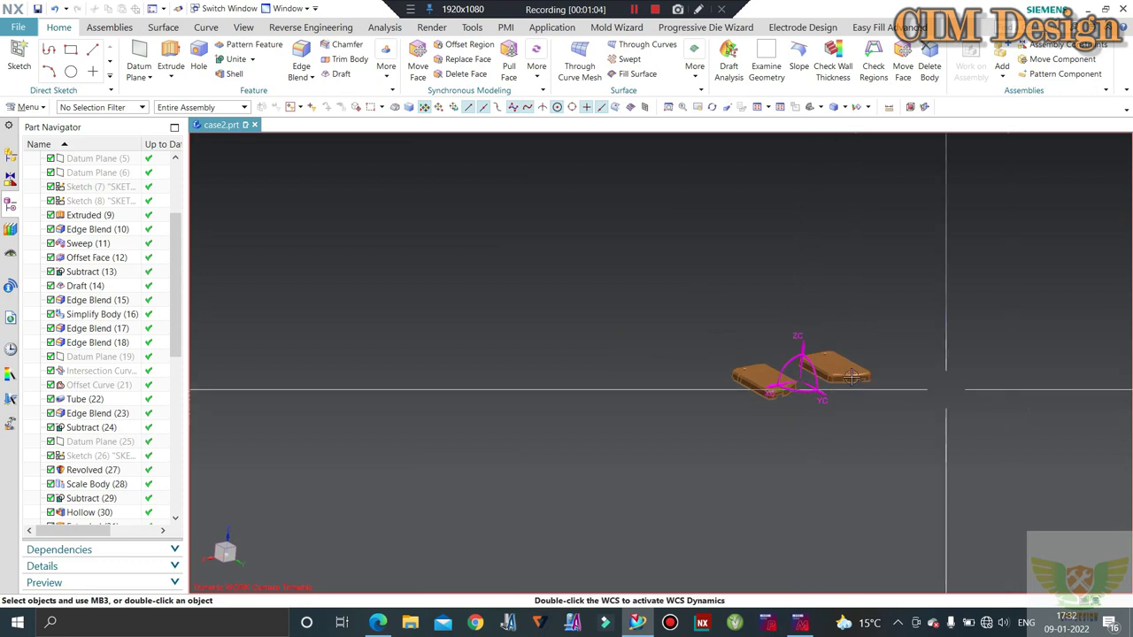
pyautogui.moveTo(898, 387)
pyautogui.mouseDown(button='middle')
pyautogui.moveTo(888, 381)
pyautogui.moveTo(790, 439)
pyautogui.mouseUp(button='middle')
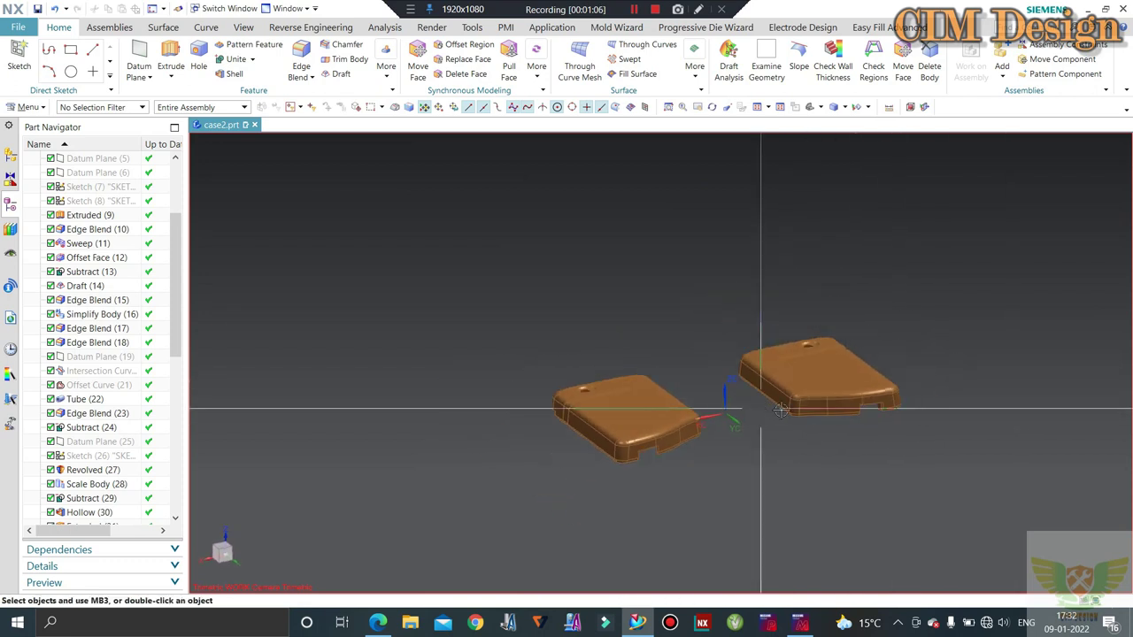
pyautogui.scroll(-10, 106, 438)
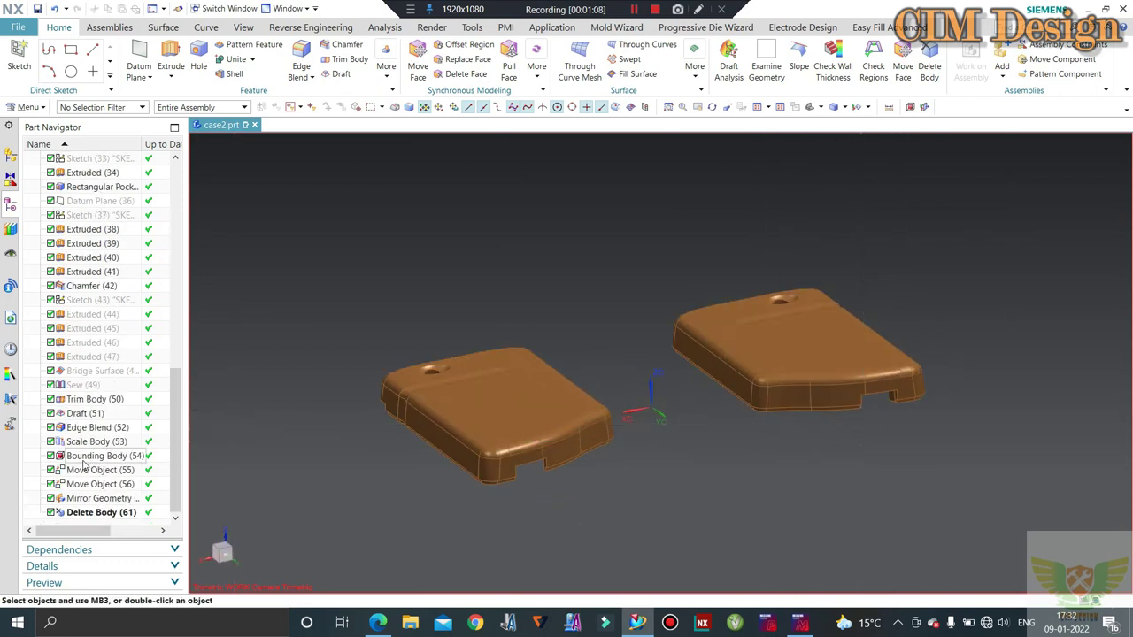
pyautogui.doubleClick(73, 448)
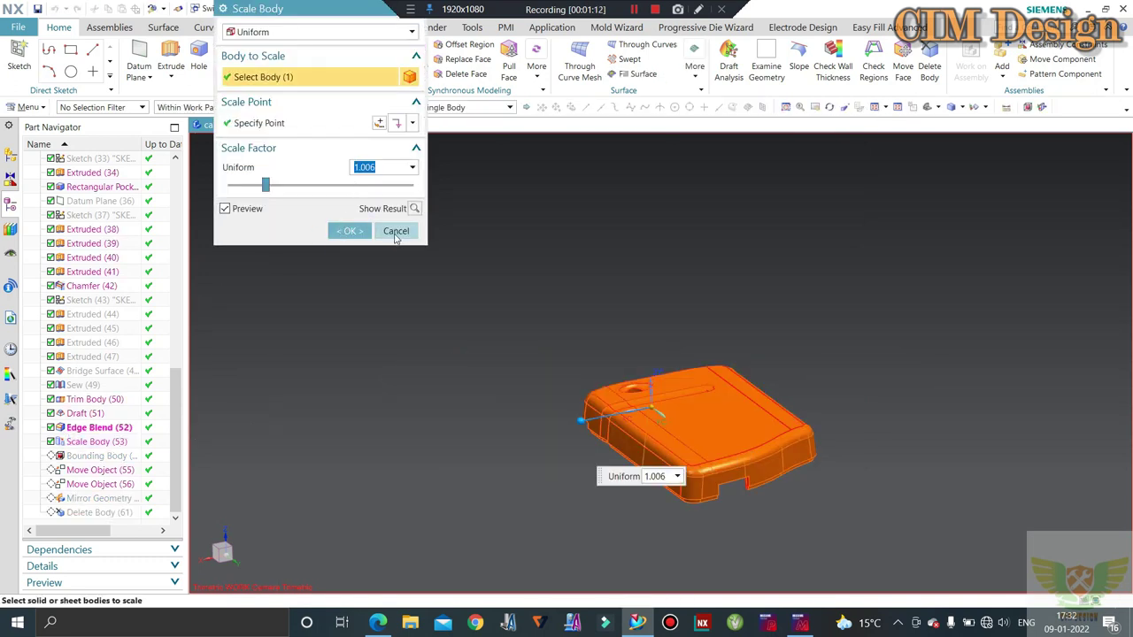
pyautogui.click(395, 232)
pyautogui.hotkey('ctrl', 'alt', 'f')
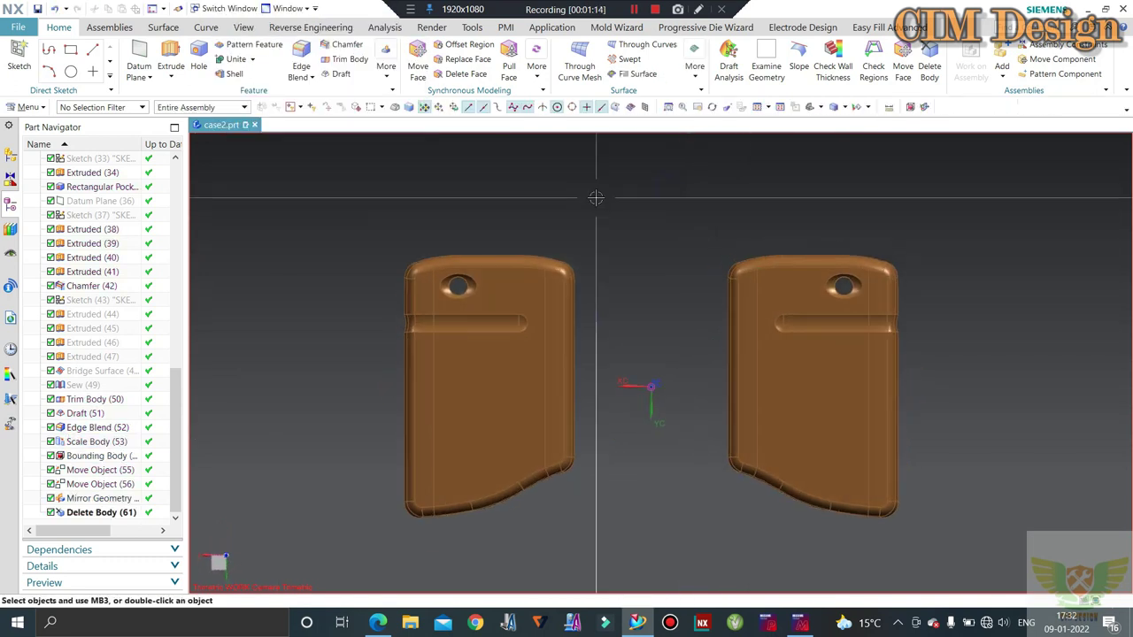
pyautogui.moveTo(561, 253)
pyautogui.mouseDown(button='middle')
pyautogui.moveTo(655, 319)
pyautogui.moveTo(652, 279)
pyautogui.moveTo(617, 220)
pyautogui.moveTo(532, 234)
pyautogui.moveTo(663, 283)
pyautogui.moveTo(587, 220)
pyautogui.moveTo(618, 219)
pyautogui.moveTo(673, 266)
pyautogui.mouseUp(button='middle')
pyautogui.scroll(4, 672, 266)
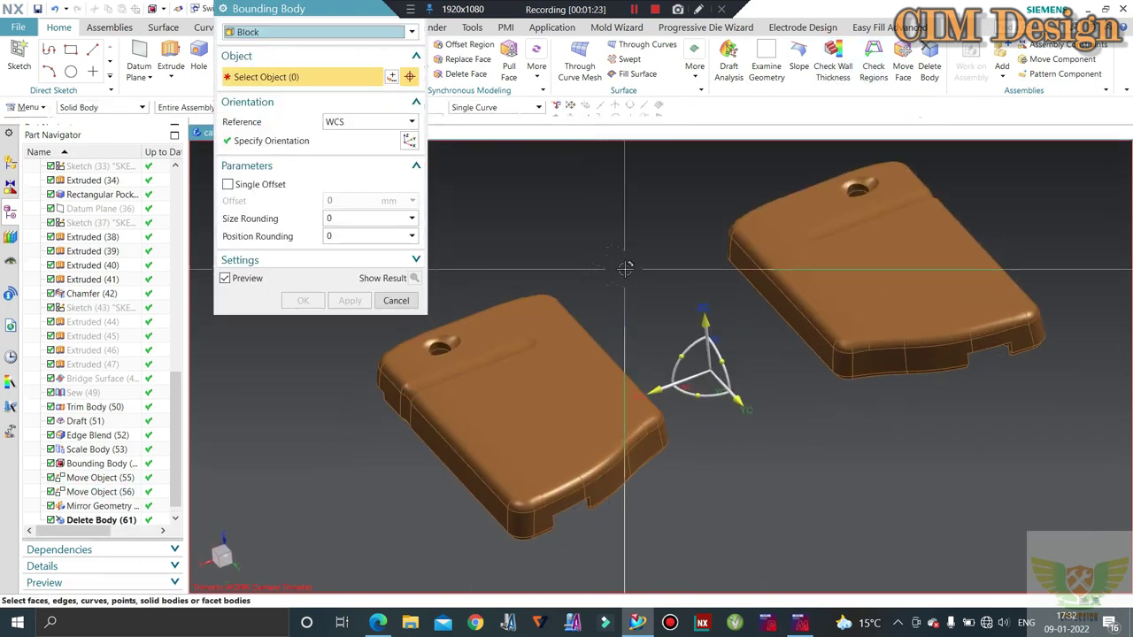
pyautogui.click(572, 327)
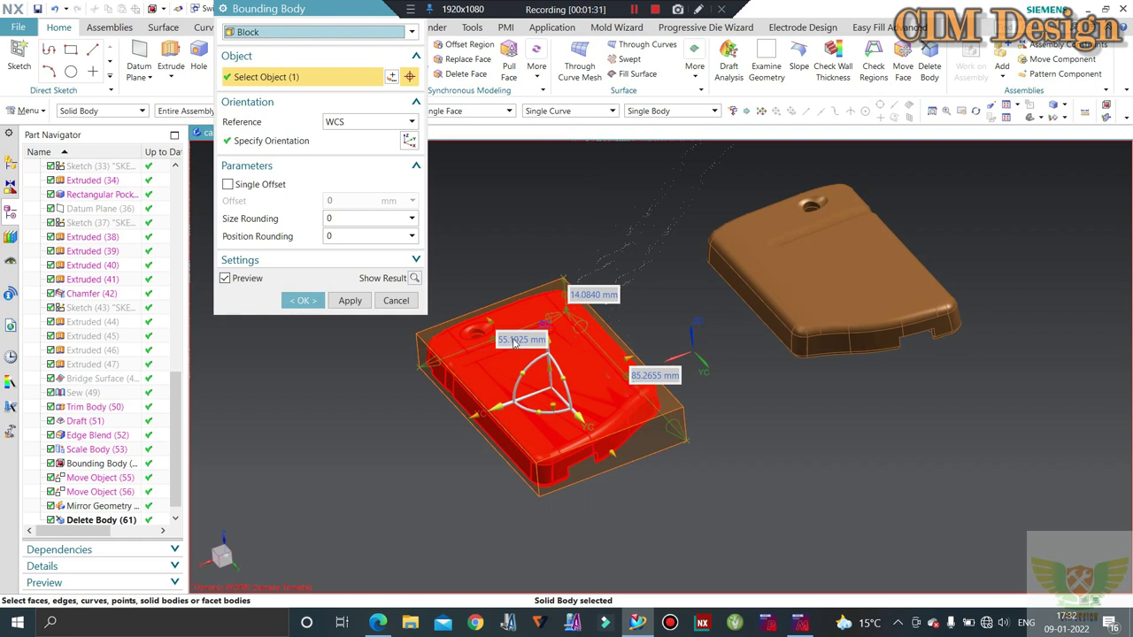
pyautogui.click(399, 302)
pyautogui.moveTo(403, 305); pyautogui.dragTo(613, 277, button='middle')
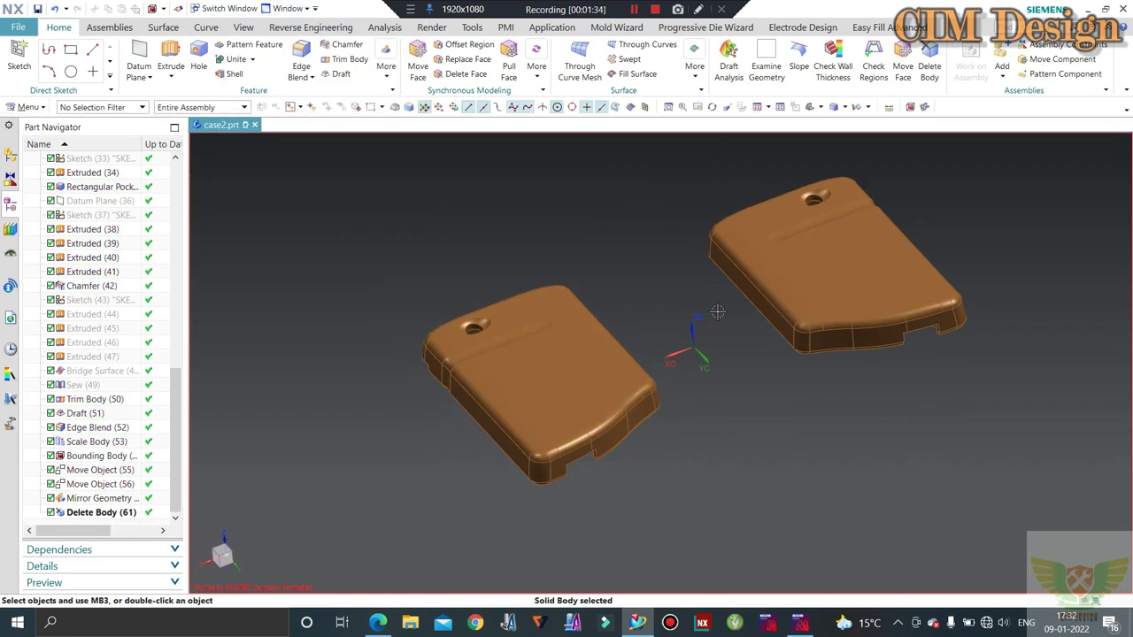
pyautogui.press('F8')
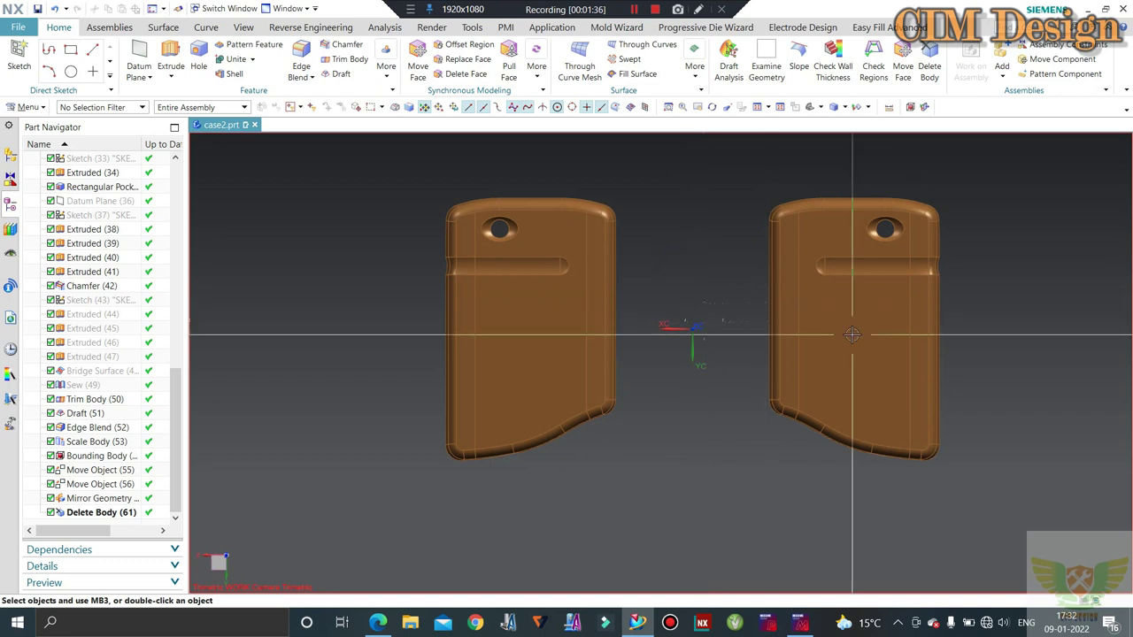
pyautogui.moveTo(733, 329)
pyautogui.mouseDown(button='middle')
pyautogui.moveTo(690, 290)
pyautogui.moveTo(687, 319)
pyautogui.mouseUp(button='middle')
pyautogui.scroll(3, 683, 294)
pyautogui.scroll(-2, 689, 290)
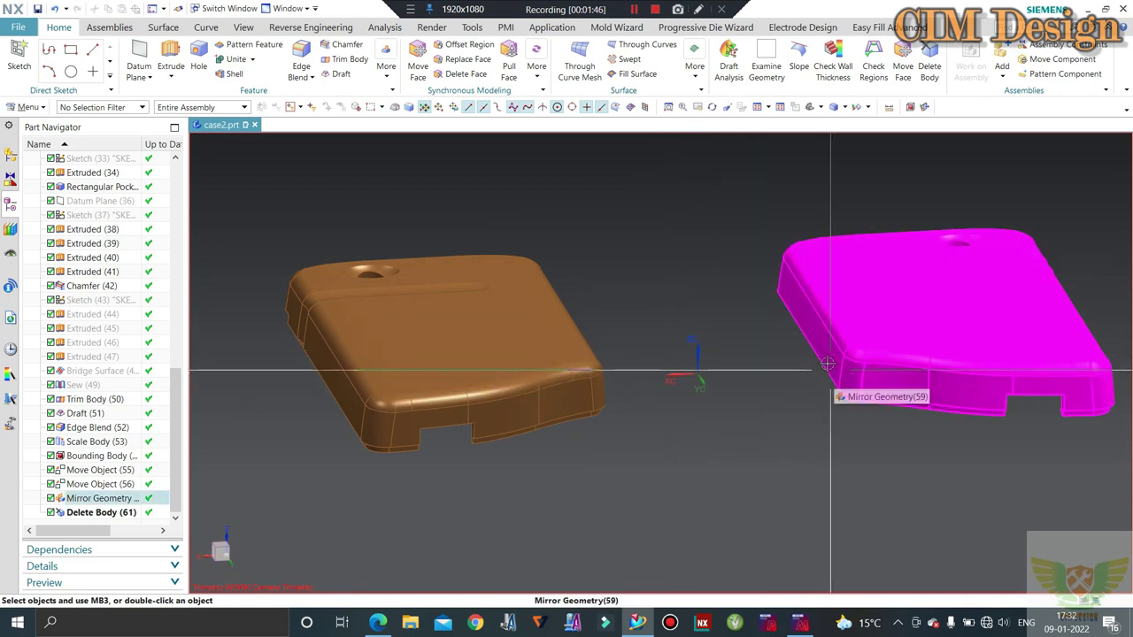
pyautogui.scroll(3, 808, 368)
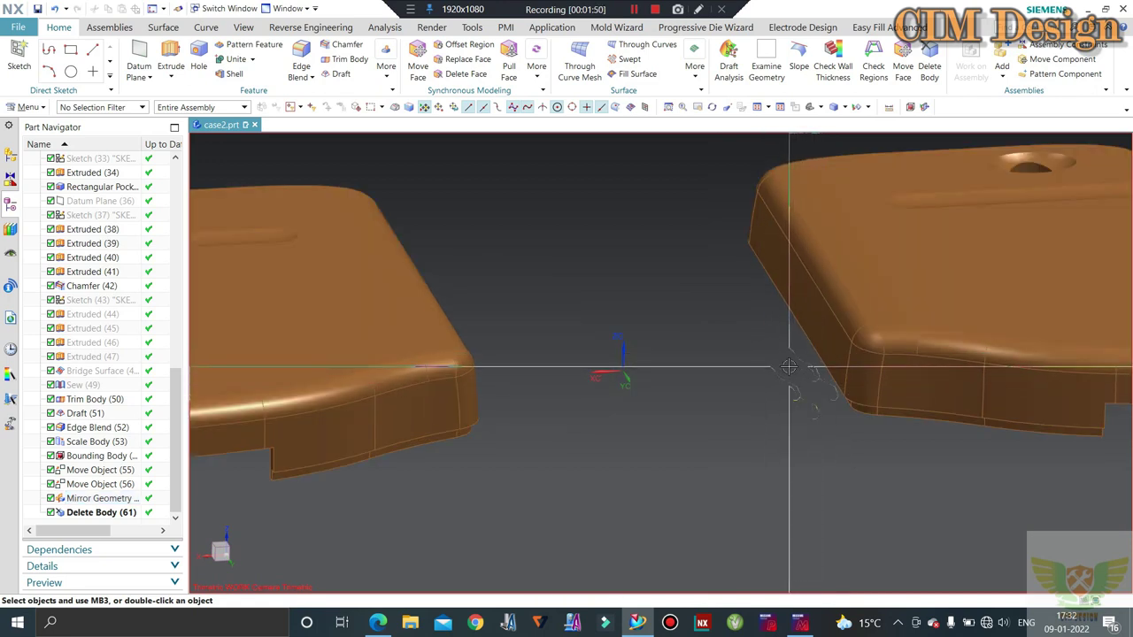
pyautogui.scroll(2, 788, 366)
pyautogui.scroll(2, 784, 375)
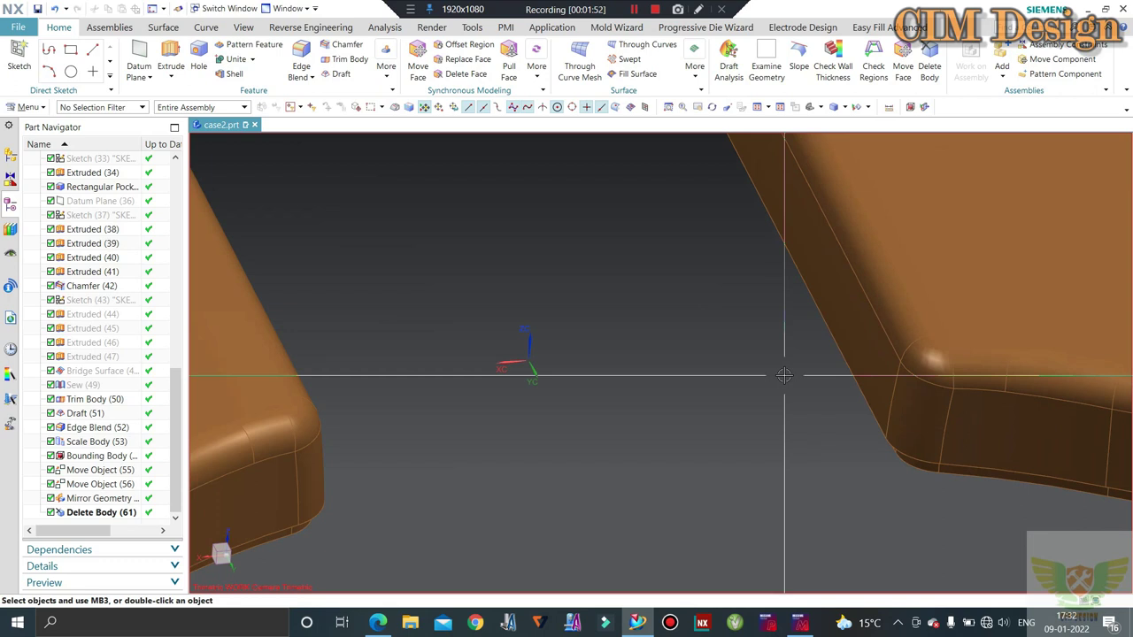
pyautogui.scroll(-2, 784, 375)
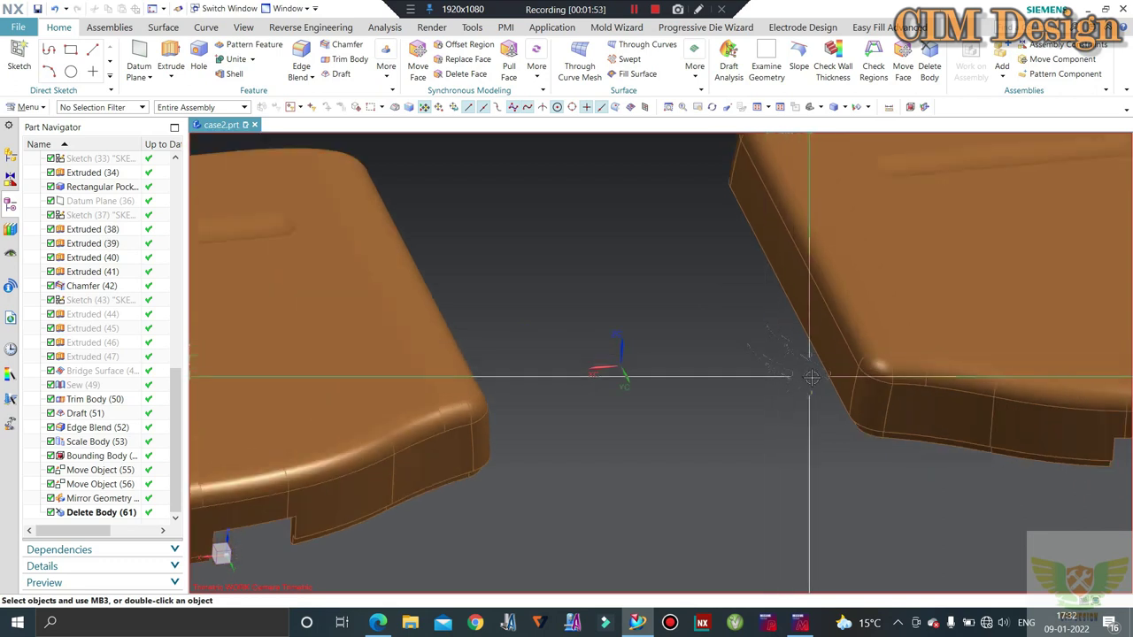
pyautogui.moveTo(802, 361)
pyautogui.mouseDown(button='middle')
pyautogui.moveTo(766, 346)
pyautogui.moveTo(781, 374)
pyautogui.moveTo(780, 355)
pyautogui.mouseUp(button='middle')
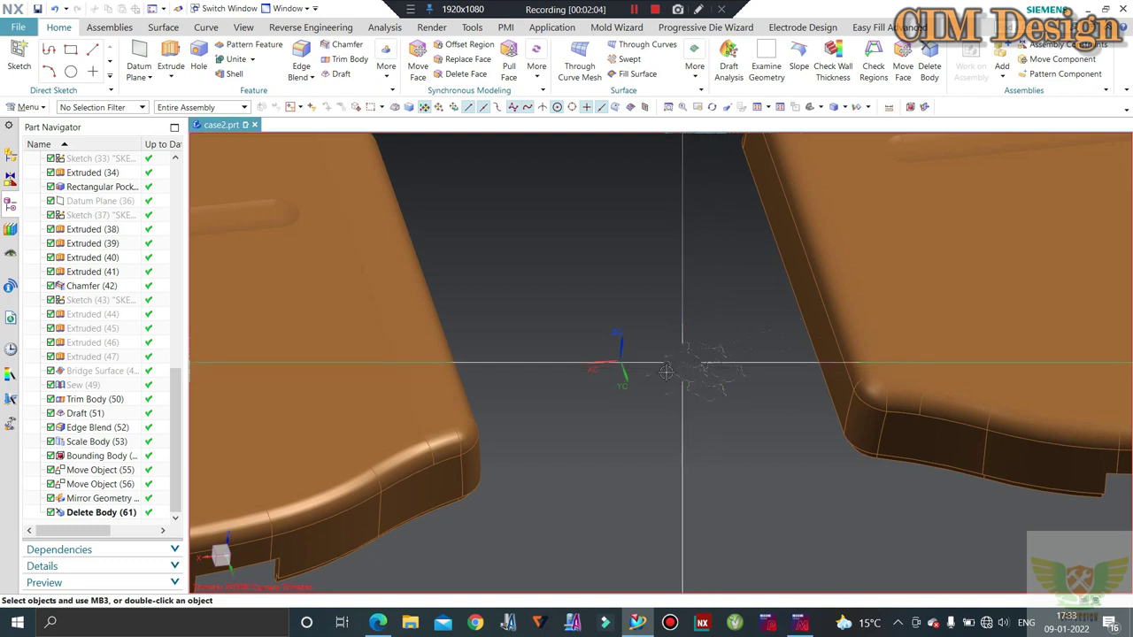
pyautogui.scroll(-4, 683, 360)
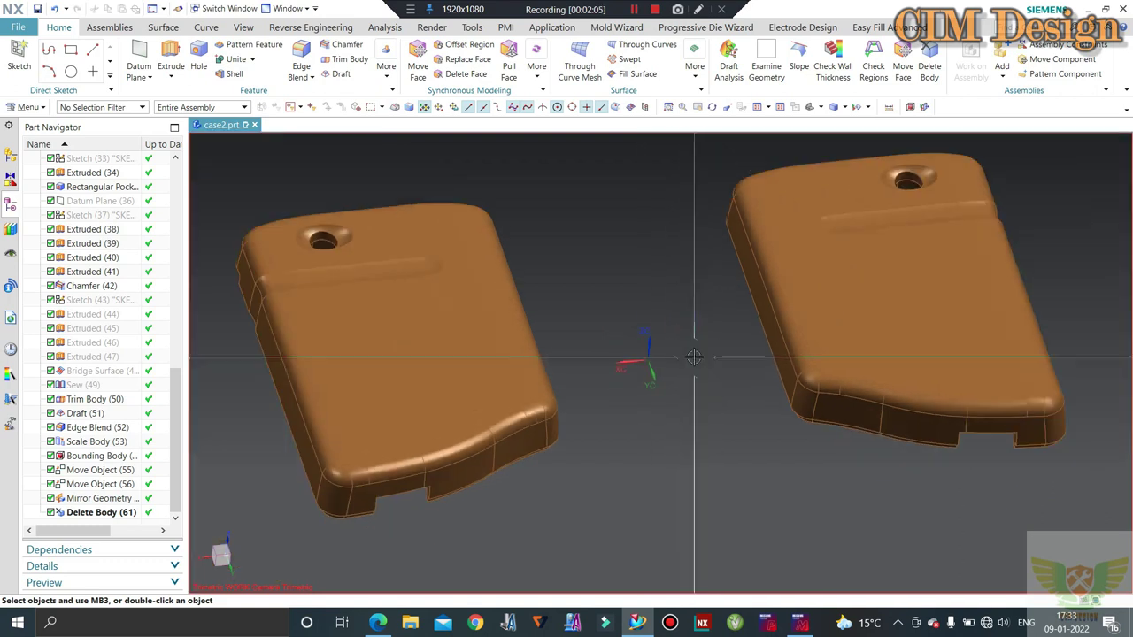
pyautogui.moveTo(670, 250)
pyautogui.mouseDown(button='middle')
pyautogui.moveTo(643, 274)
pyautogui.moveTo(652, 304)
pyautogui.moveTo(620, 313)
pyautogui.moveTo(564, 273)
pyautogui.moveTo(495, 292)
pyautogui.mouseUp(button='middle')
pyautogui.moveTo(746, 233)
pyautogui.mouseDown(button='middle')
pyautogui.moveTo(665, 292)
pyautogui.moveTo(625, 340)
pyautogui.moveTo(623, 316)
pyautogui.moveTo(709, 346)
pyautogui.mouseUp(button='middle')
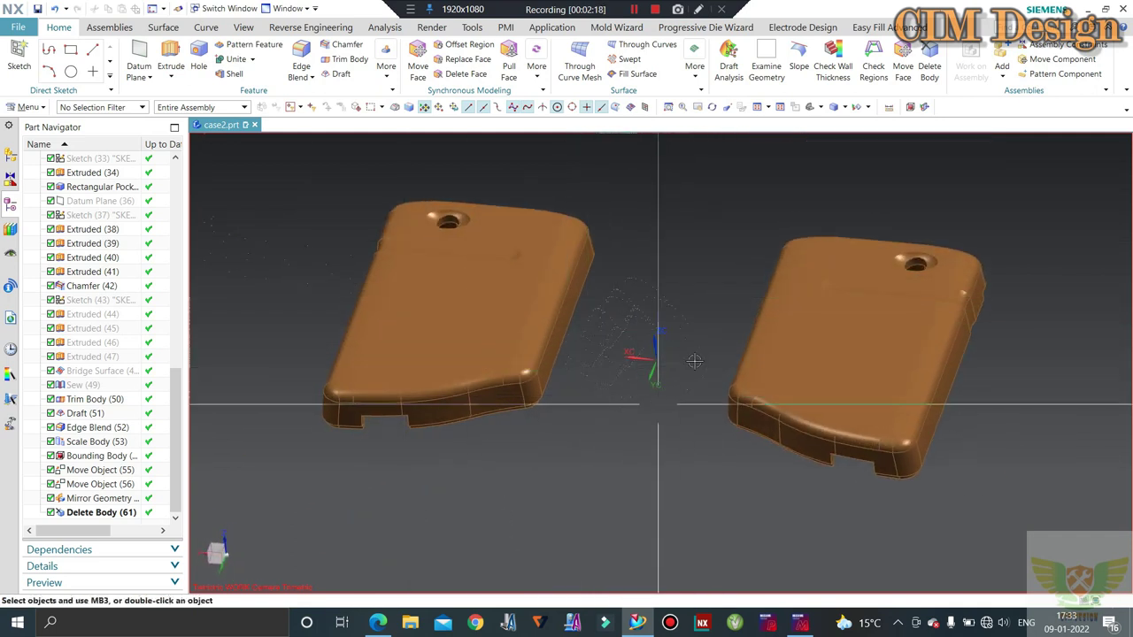
pyautogui.click(150, 77)
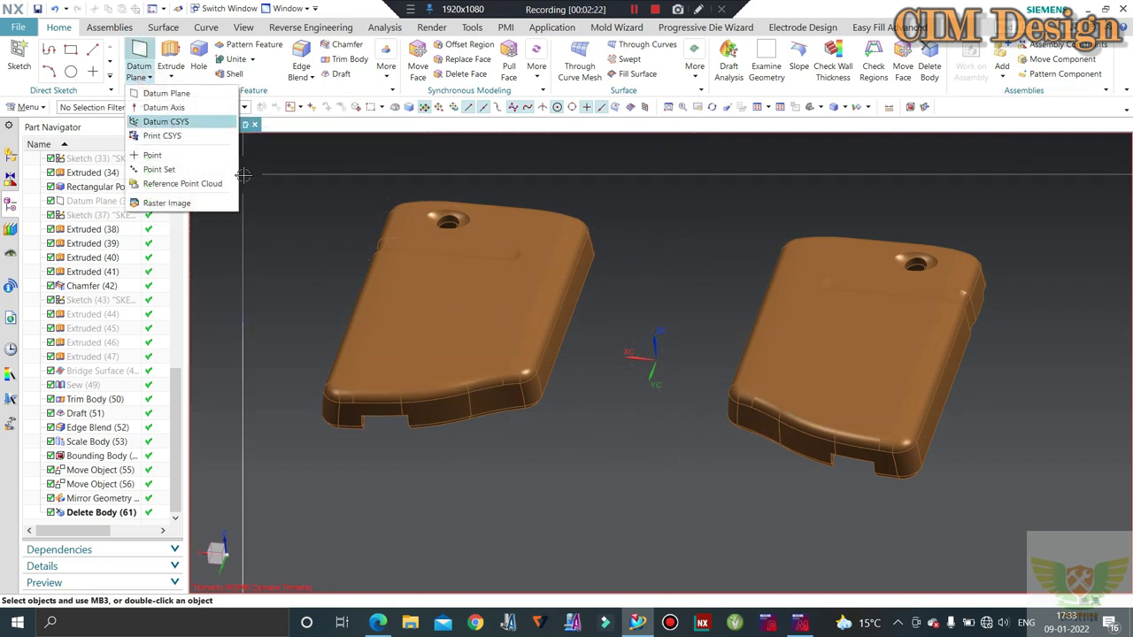
pyautogui.click(173, 122)
pyautogui.moveTo(601, 322)
pyautogui.mouseDown(button='middle')
pyautogui.moveTo(673, 318)
pyautogui.moveTo(562, 293)
pyautogui.mouseUp(button='middle')
pyautogui.moveTo(686, 302)
pyautogui.mouseDown(button='middle')
pyautogui.moveTo(672, 327)
pyautogui.moveTo(731, 352)
pyautogui.moveTo(726, 336)
pyautogui.moveTo(763, 343)
pyautogui.moveTo(673, 375)
pyautogui.moveTo(637, 236)
pyautogui.moveTo(554, 260)
pyautogui.mouseUp(button='middle')
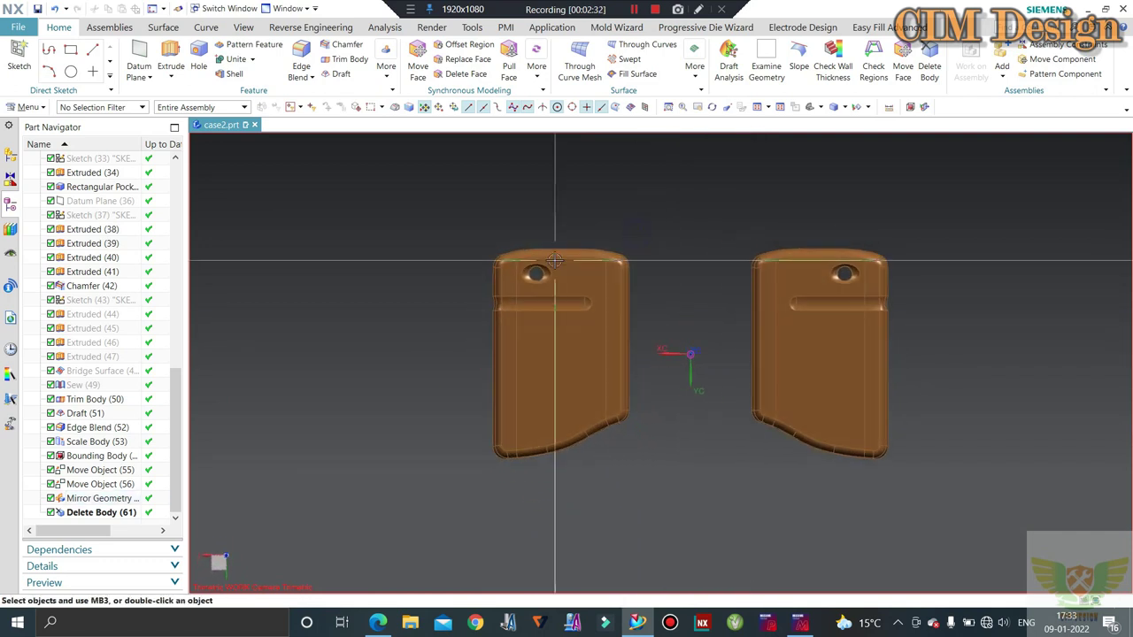
pyautogui.moveTo(753, 247)
pyautogui.mouseDown(button='middle')
pyautogui.moveTo(739, 206)
pyautogui.moveTo(727, 263)
pyautogui.mouseUp(button='middle')
pyautogui.moveTo(685, 368)
pyautogui.mouseDown(button='middle')
pyautogui.moveTo(670, 404)
pyautogui.moveTo(664, 374)
pyautogui.moveTo(664, 398)
pyautogui.moveTo(678, 371)
pyautogui.moveTo(686, 407)
pyautogui.mouseUp(button='middle')
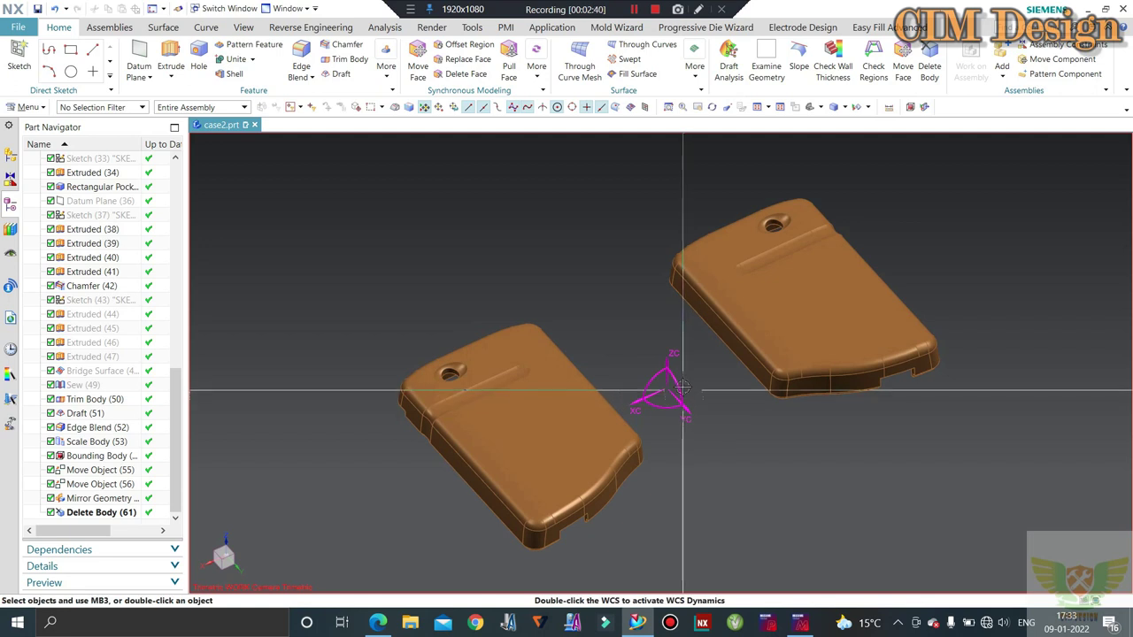
pyautogui.moveTo(685, 357)
pyautogui.mouseDown(button='middle')
pyautogui.moveTo(579, 316)
pyautogui.moveTo(567, 291)
pyautogui.moveTo(649, 203)
pyautogui.moveTo(536, 227)
pyautogui.mouseUp(button='middle')
pyautogui.scroll(2, 536, 227)
pyautogui.moveTo(683, 248); pyautogui.dragTo(628, 238, button='middle')
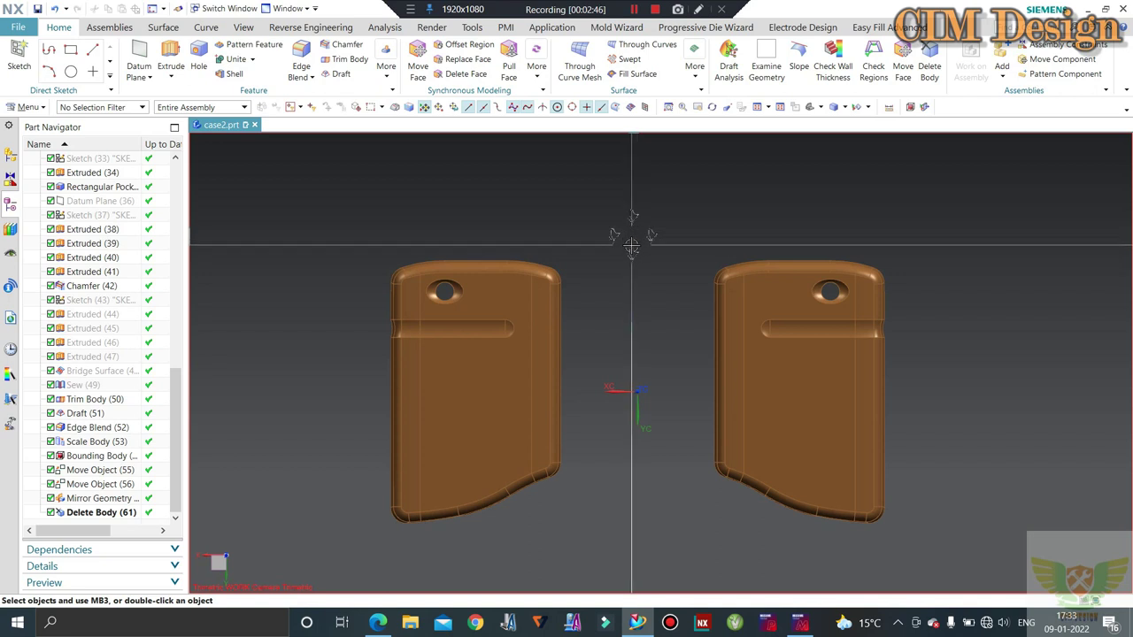
pyautogui.moveTo(620, 234)
pyautogui.mouseDown(button='middle')
pyautogui.moveTo(647, 182)
pyautogui.moveTo(602, 265)
pyautogui.moveTo(581, 249)
pyautogui.mouseUp(button='middle')
pyautogui.moveTo(638, 327)
pyautogui.mouseDown(button='middle')
pyautogui.moveTo(627, 318)
pyautogui.moveTo(640, 321)
pyautogui.moveTo(658, 286)
pyautogui.moveTo(680, 317)
pyautogui.moveTo(652, 263)
pyautogui.moveTo(648, 196)
pyautogui.moveTo(652, 235)
pyautogui.moveTo(607, 222)
pyautogui.moveTo(660, 331)
pyautogui.moveTo(641, 284)
pyautogui.moveTo(610, 432)
pyautogui.mouseUp(button='middle')
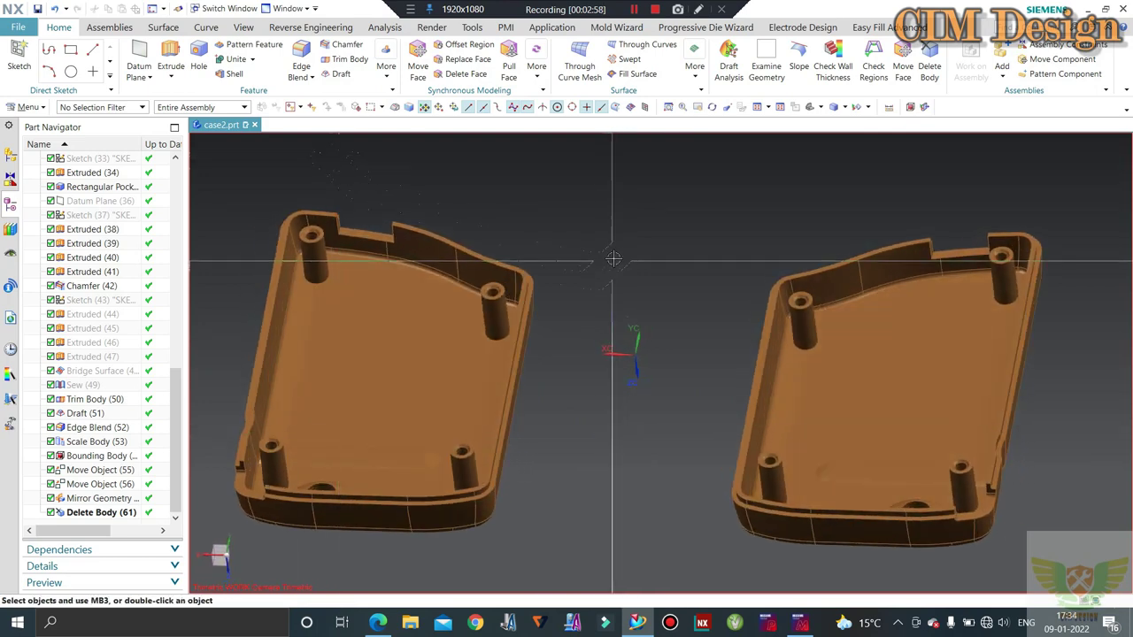
pyautogui.moveTo(534, 233); pyautogui.dragTo(266, 103, button='middle')
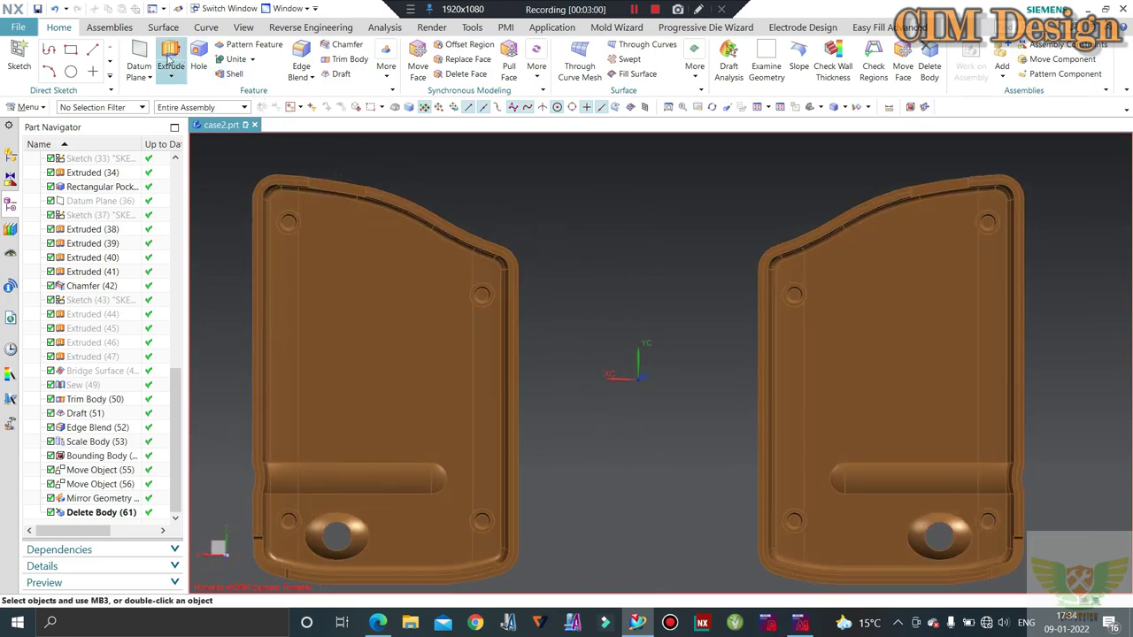
# Start an Extrude and open a new sketch for its section profile
pyautogui.press('x')
pyautogui.scroll(2, 526, 379)
pyautogui.scroll(1, 531, 362)
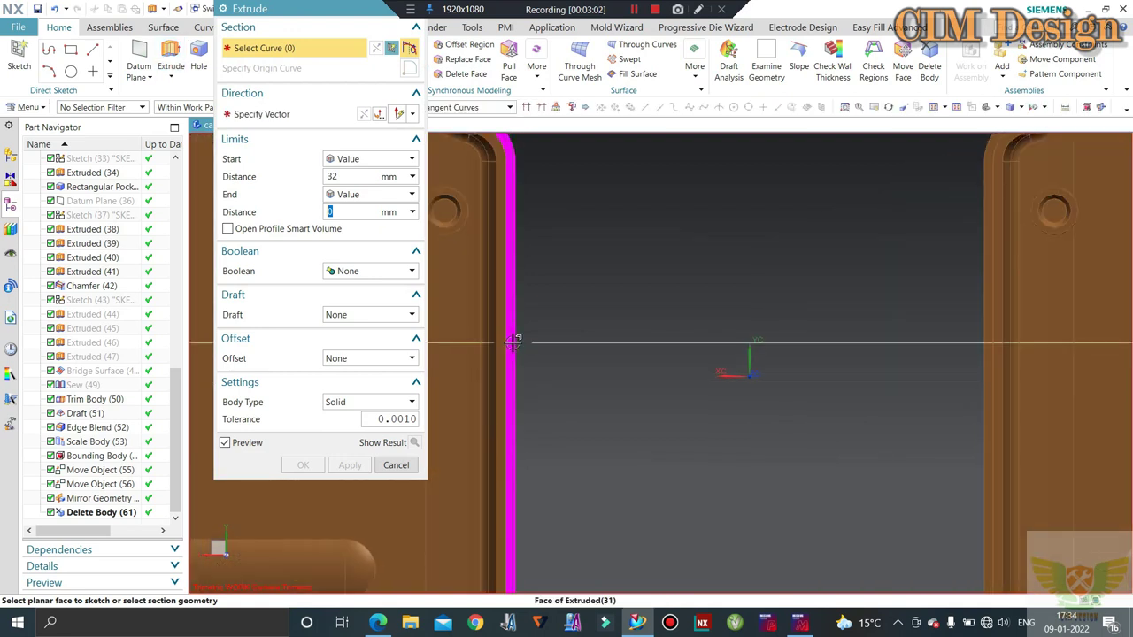
pyautogui.press('Escape')
pyautogui.scroll(-3, 619, 354)
pyautogui.press('s')
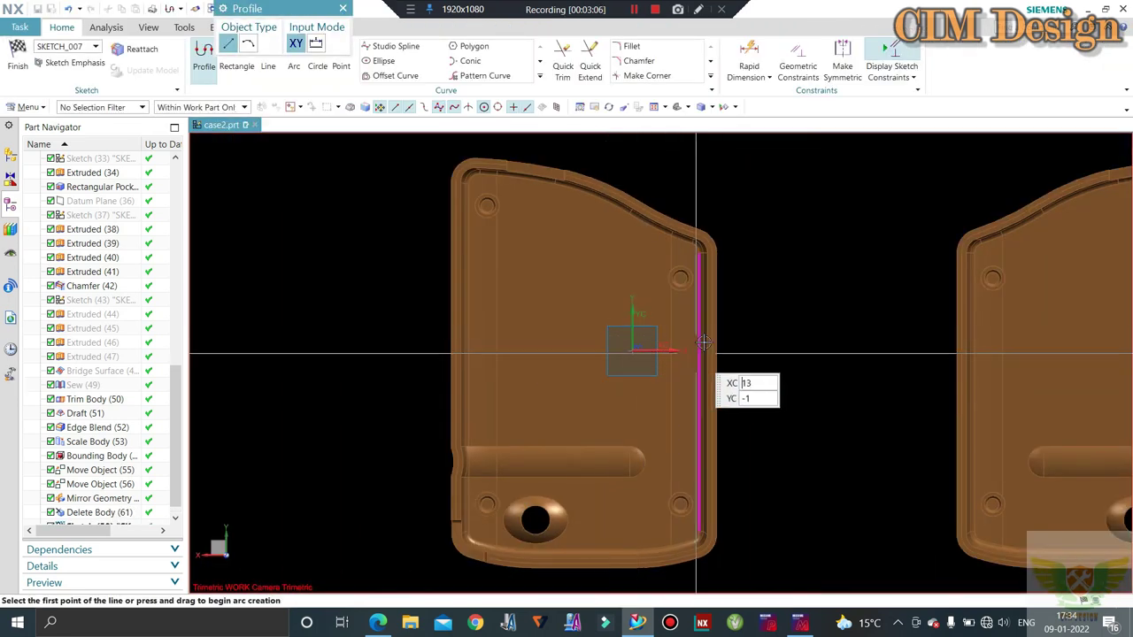
pyautogui.scroll(-3, 672, 455)
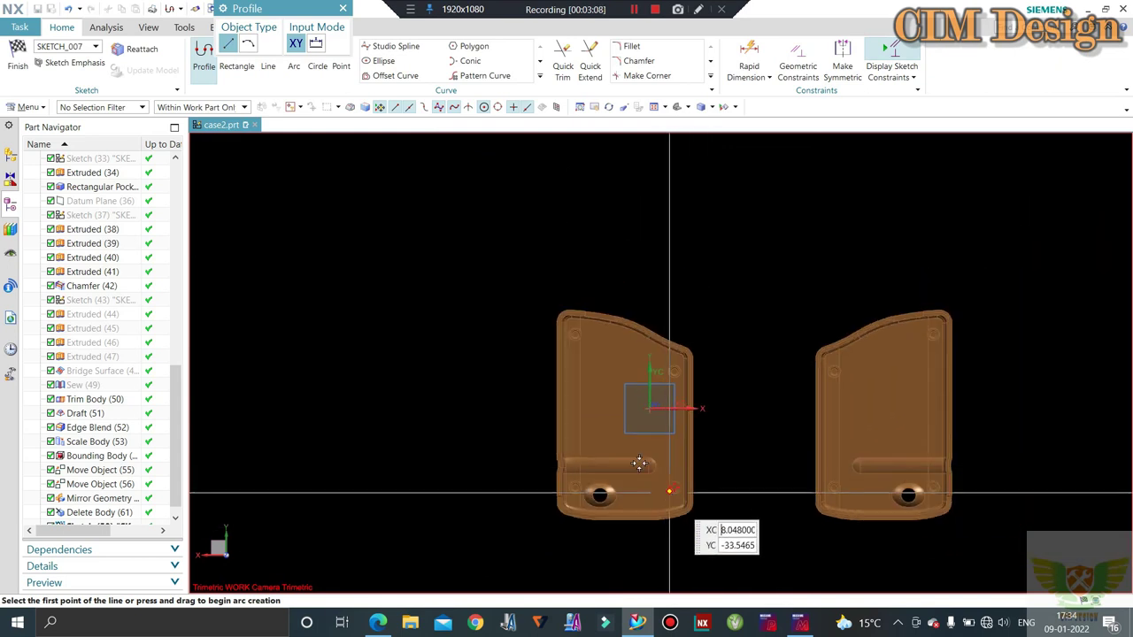
pyautogui.scroll(2, 637, 425)
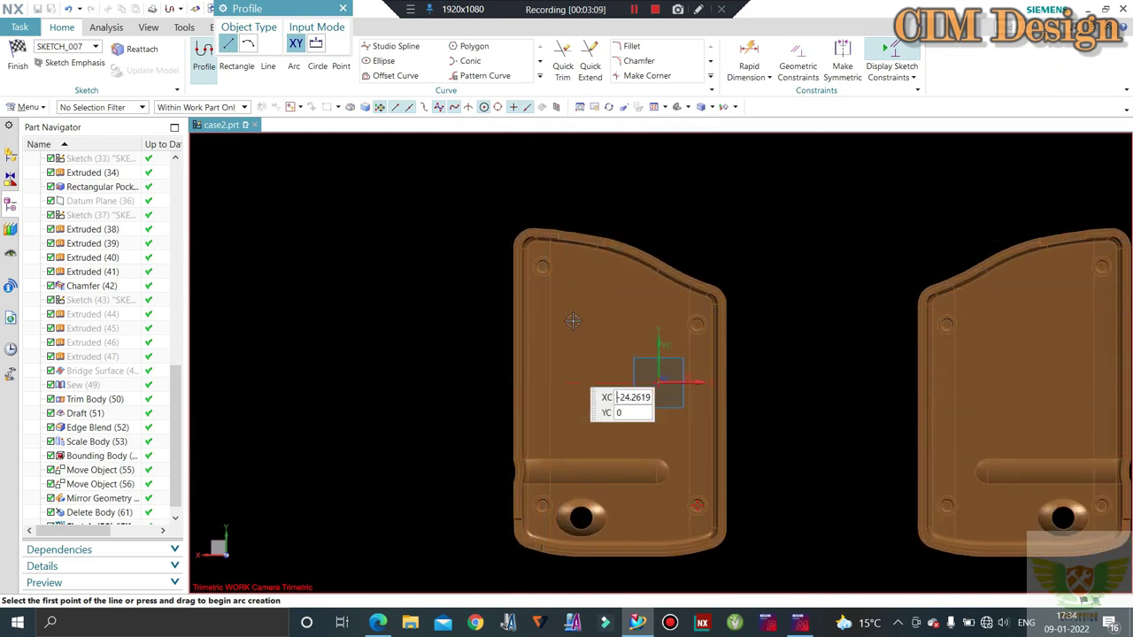
pyautogui.scroll(-2, 885, 393)
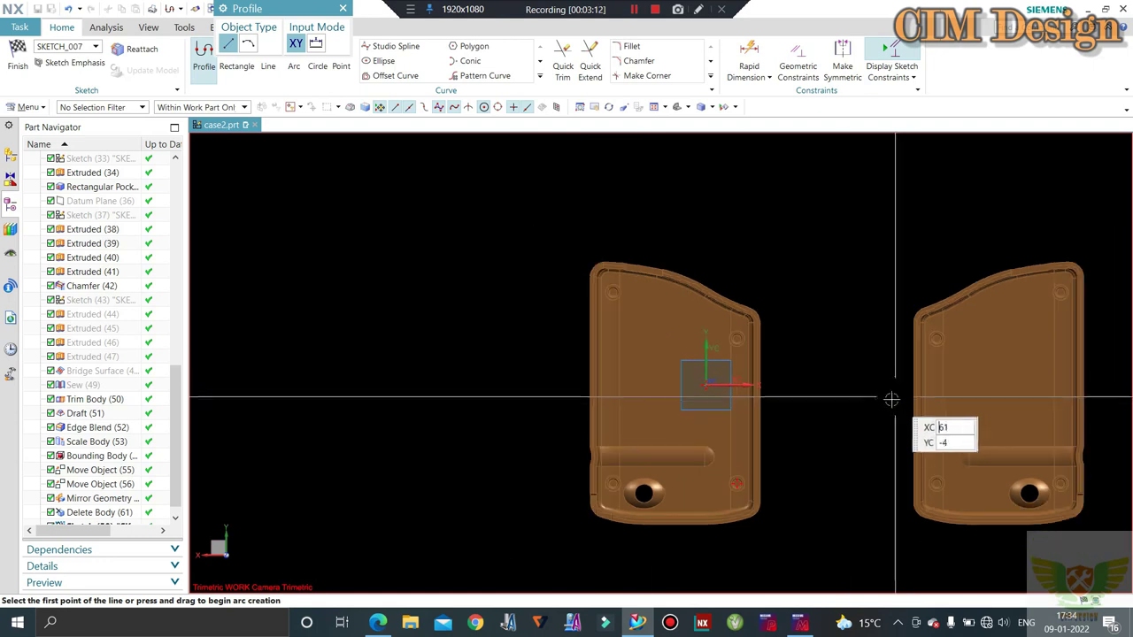
pyautogui.scroll(2, 624, 327)
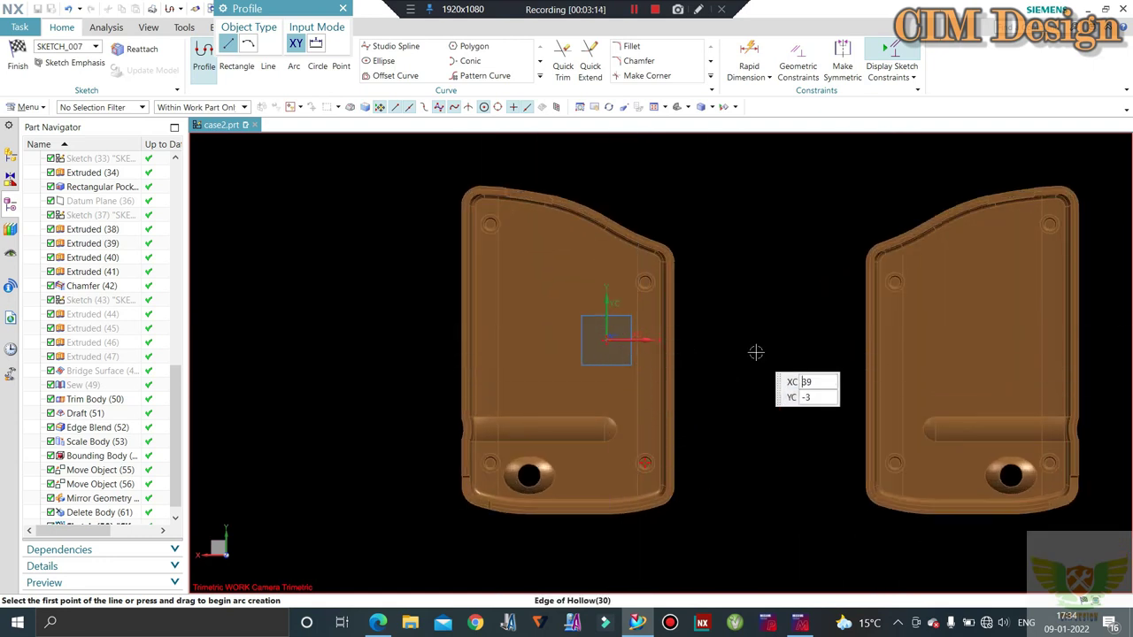
pyautogui.scroll(2, 755, 352)
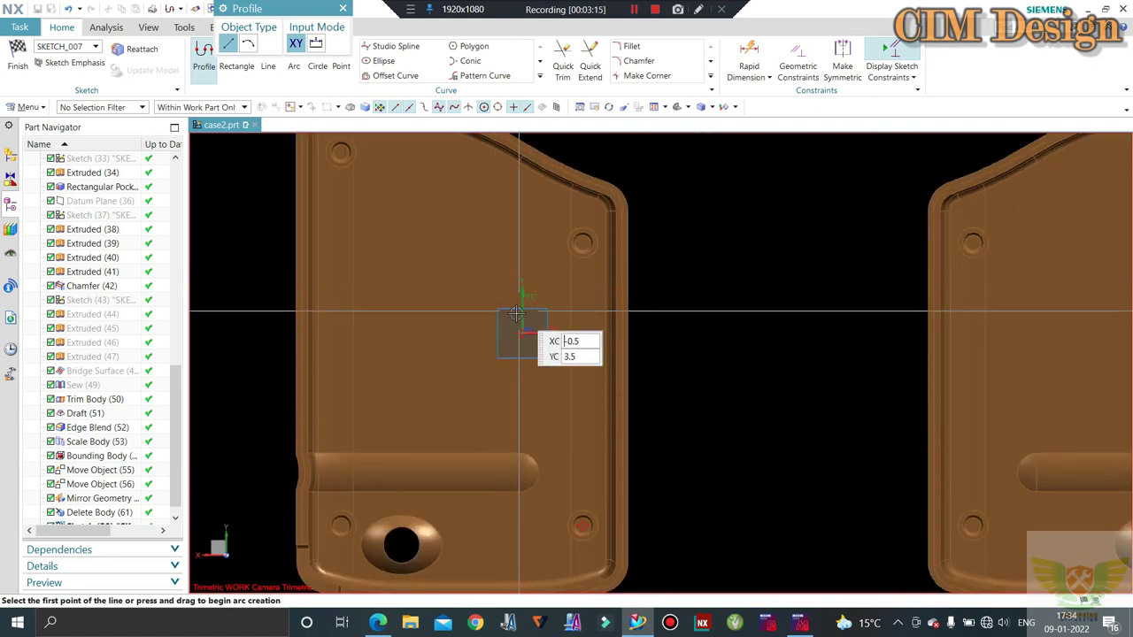
pyautogui.scroll(-1, 516, 314)
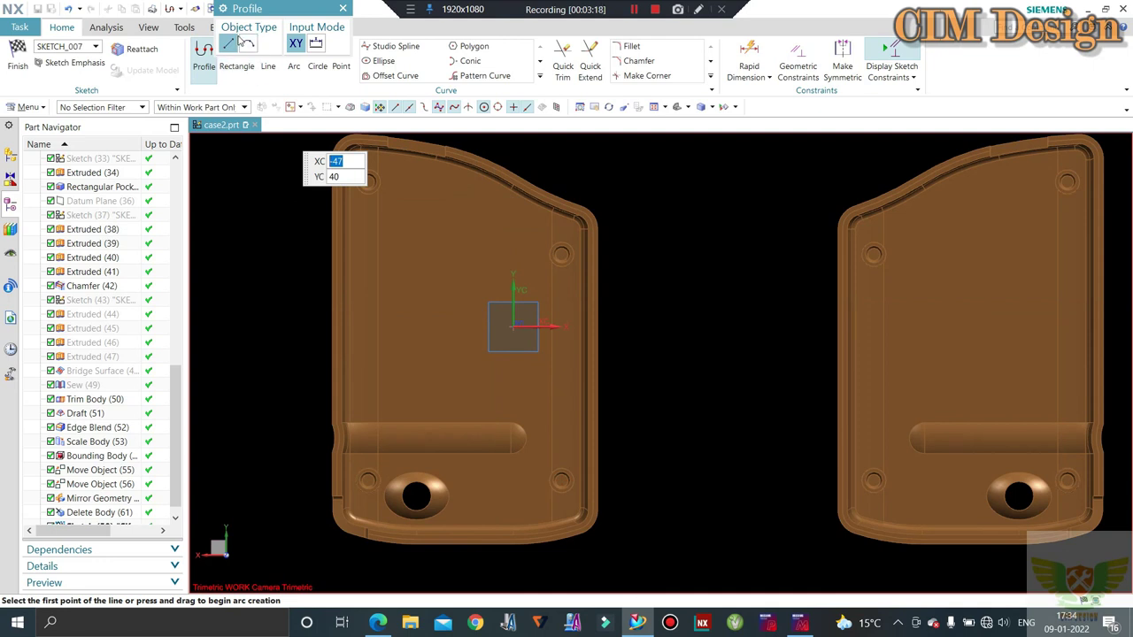
pyautogui.scroll(1, 611, 335)
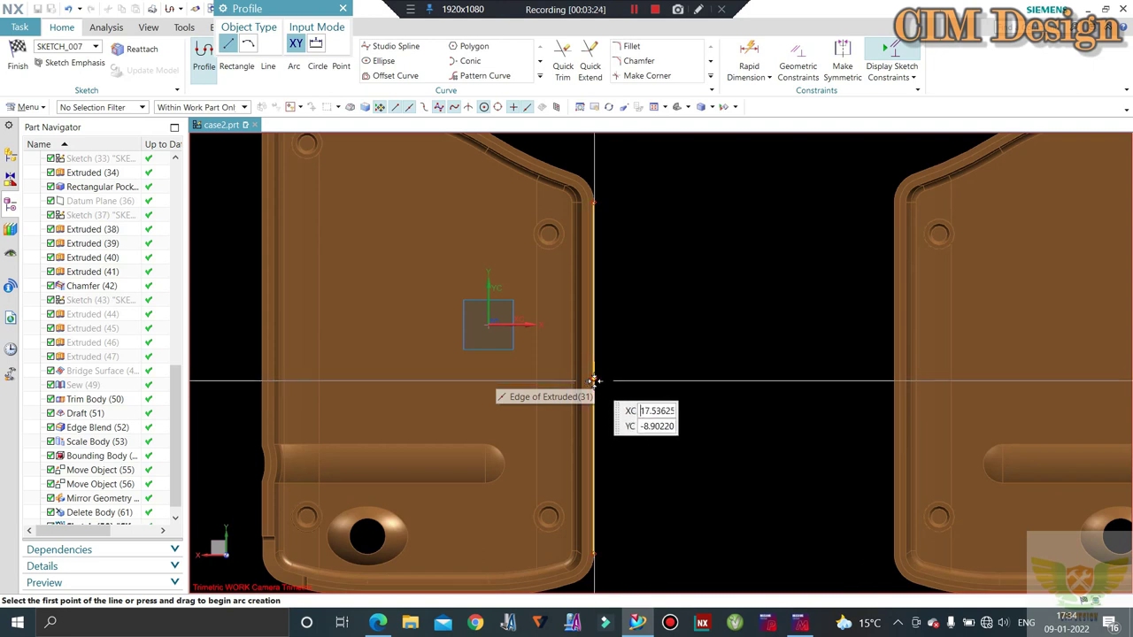
# Draw a line joining the midpoints of the two halves' facing edges
pyautogui.click(594, 381)
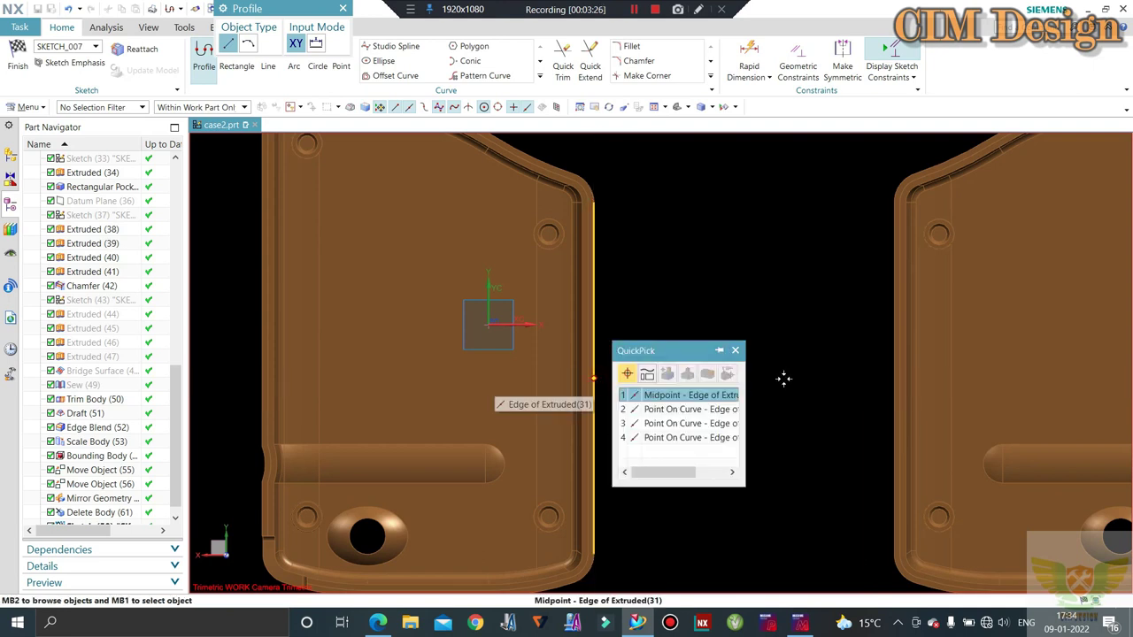
pyautogui.click(686, 393)
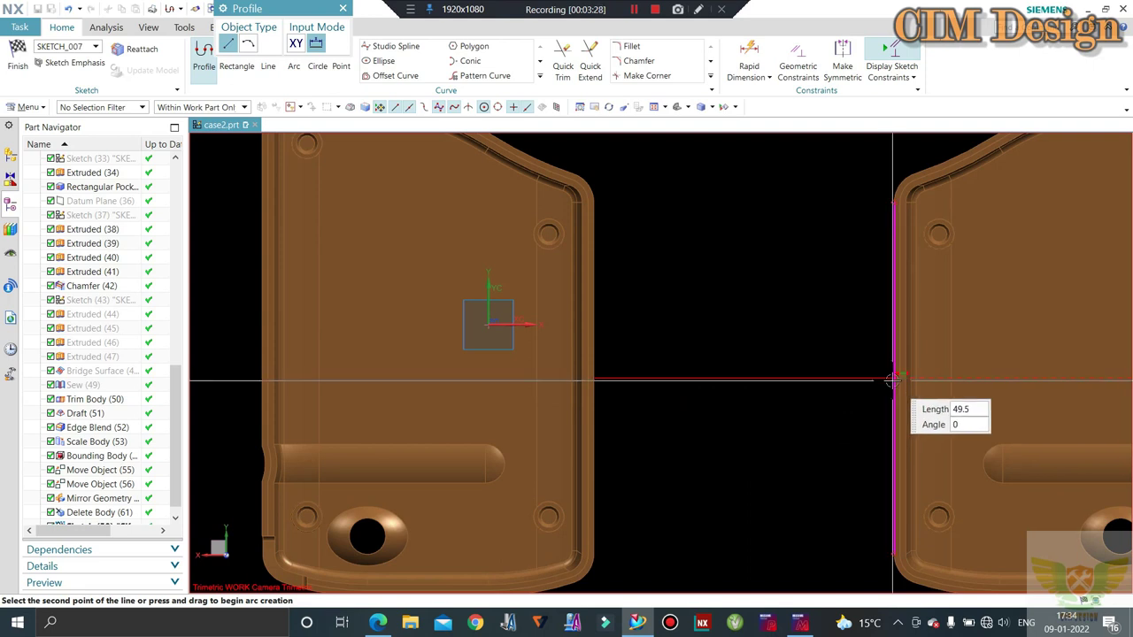
pyautogui.click(894, 378)
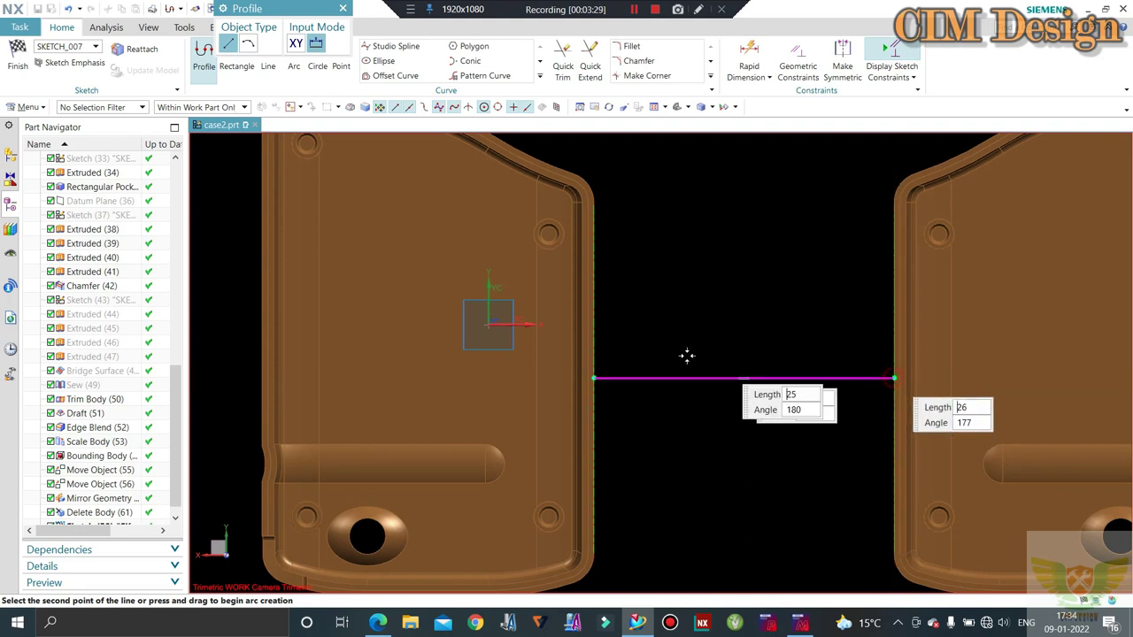
pyautogui.press('Escape')
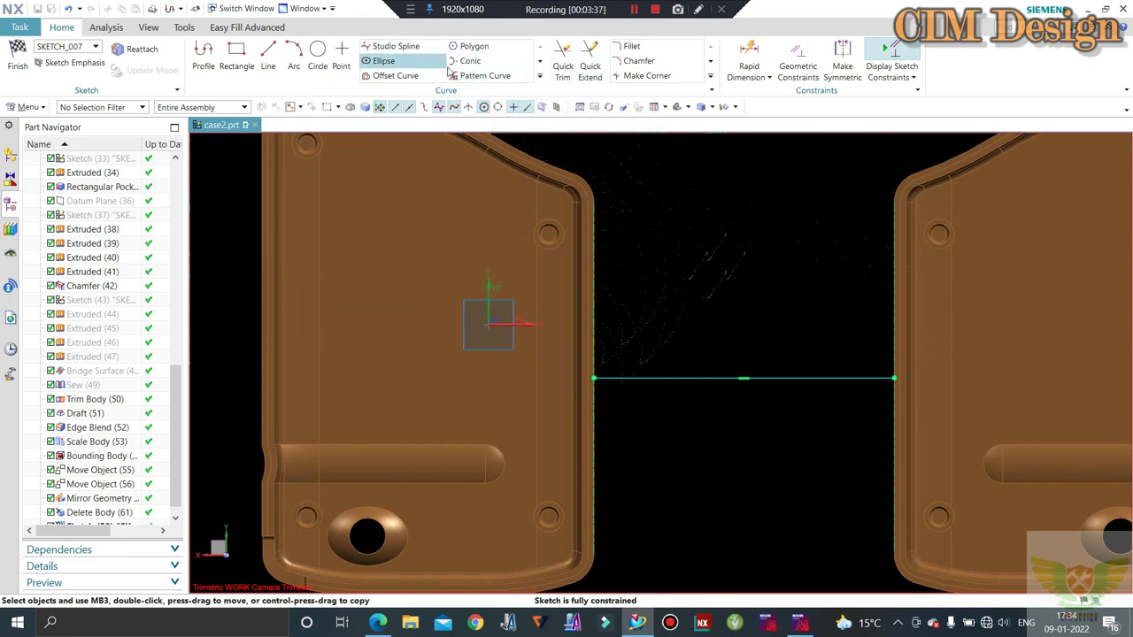
# Offset the left and right halves' facing edges by 5 mm in the sketch
pyautogui.click(412, 78)
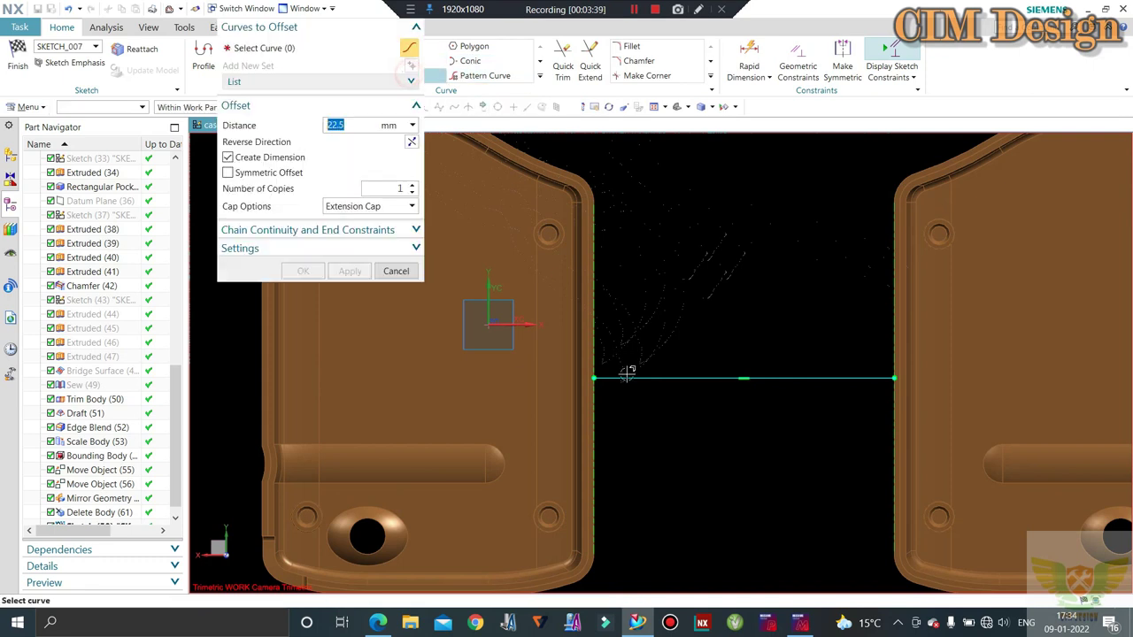
pyautogui.click(597, 339)
pyautogui.write('5')
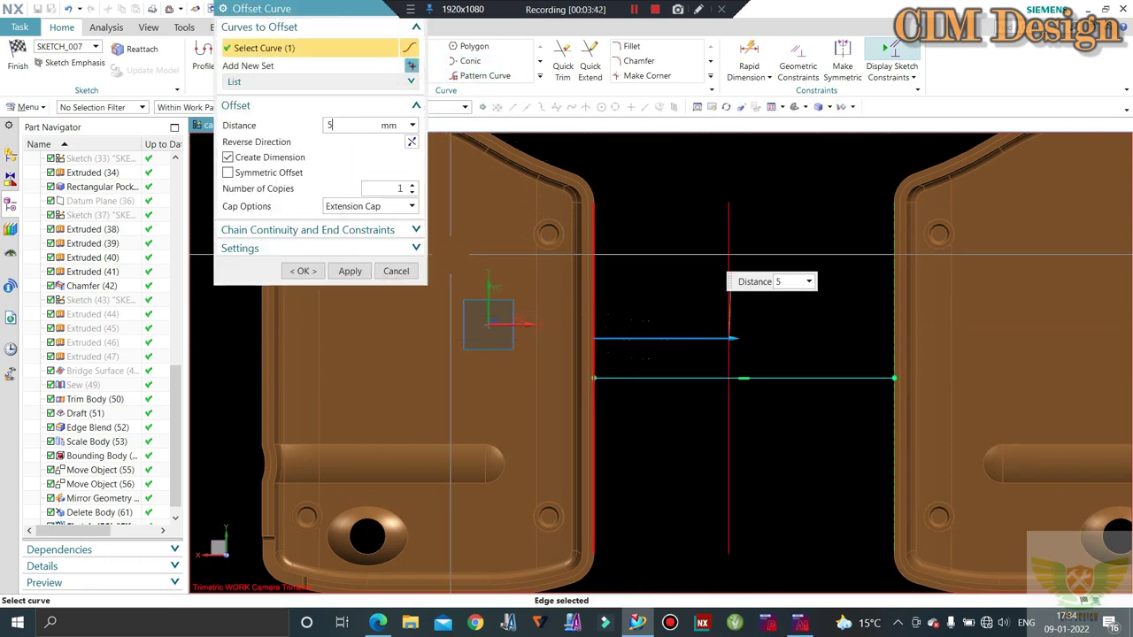
pyautogui.press('Return')
pyautogui.click(345, 271)
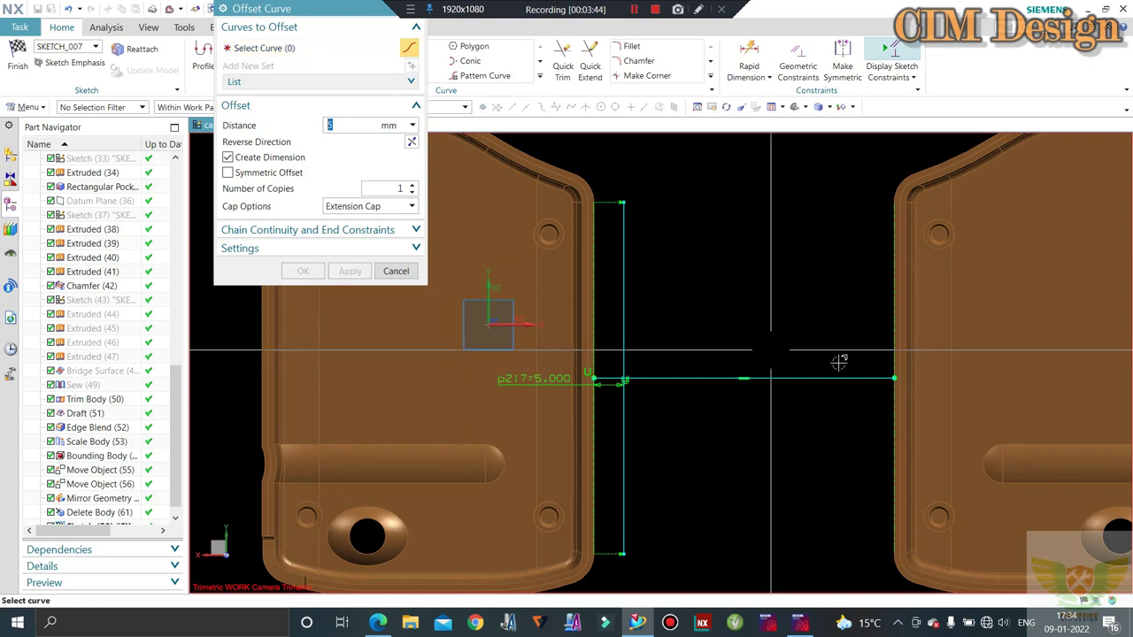
pyautogui.click(891, 362)
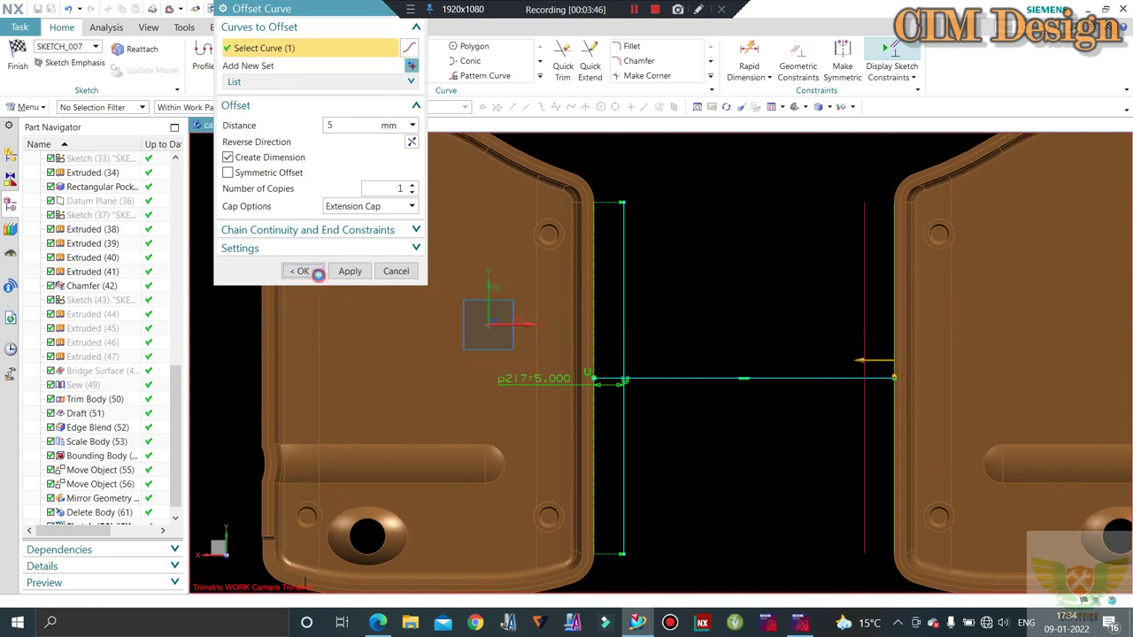
pyautogui.click(304, 271)
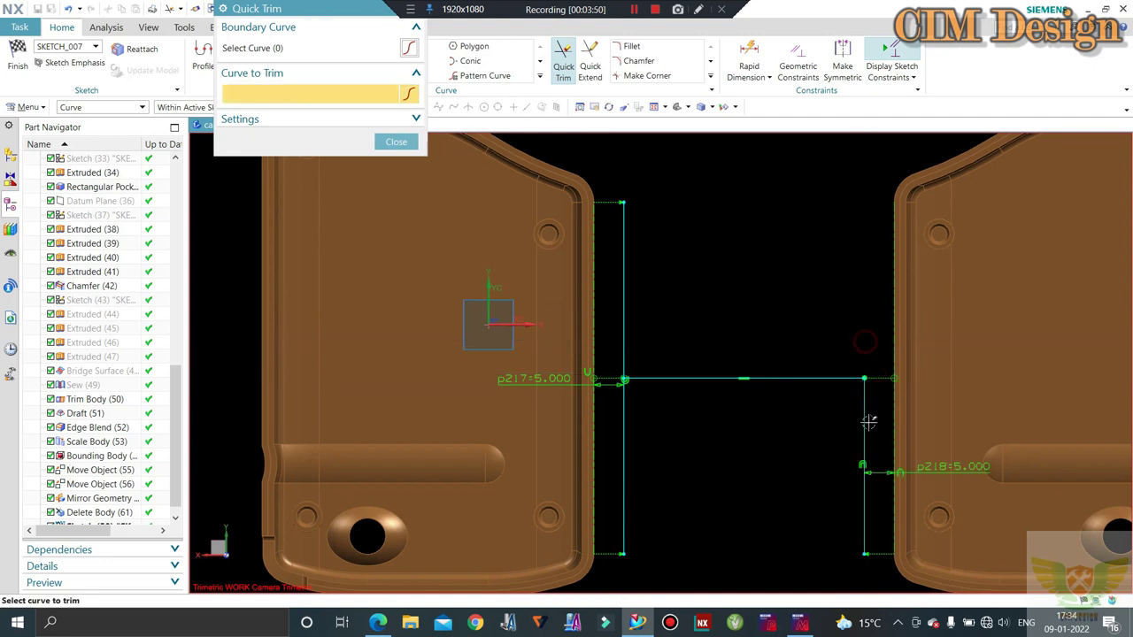
# Trim away both offset lines, leaving a 40 mm bridging line
pyautogui.click(865, 460)
pyautogui.click(622, 285)
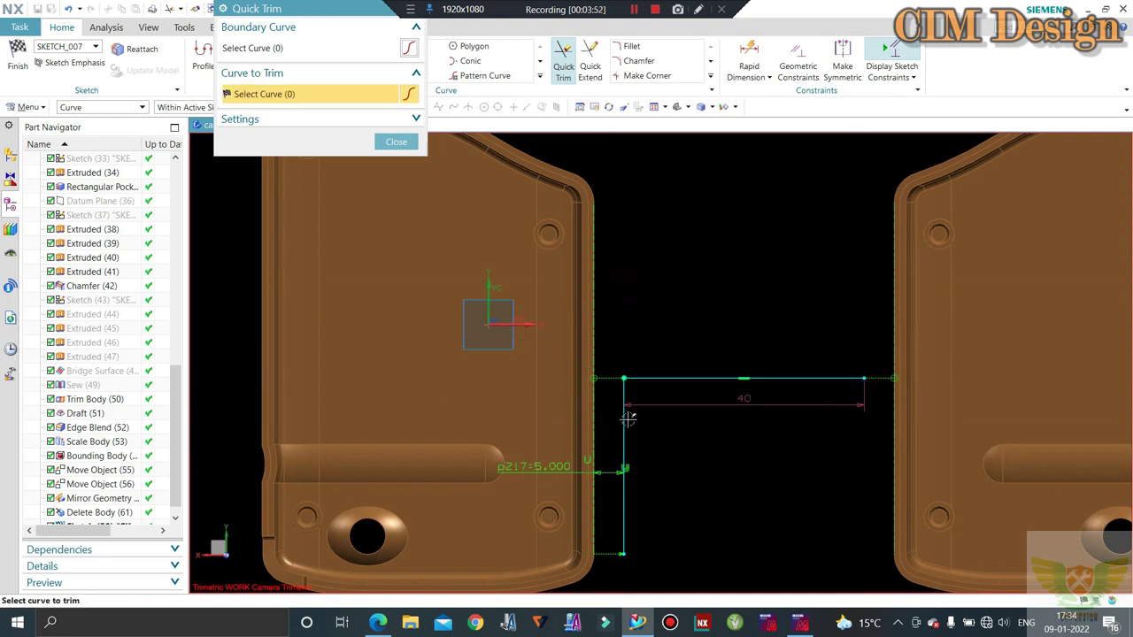
pyautogui.press('Escape')
# Finish the gate-line sketch without extruding, then start a new sketch on the case half's face
pyautogui.click(18, 58)
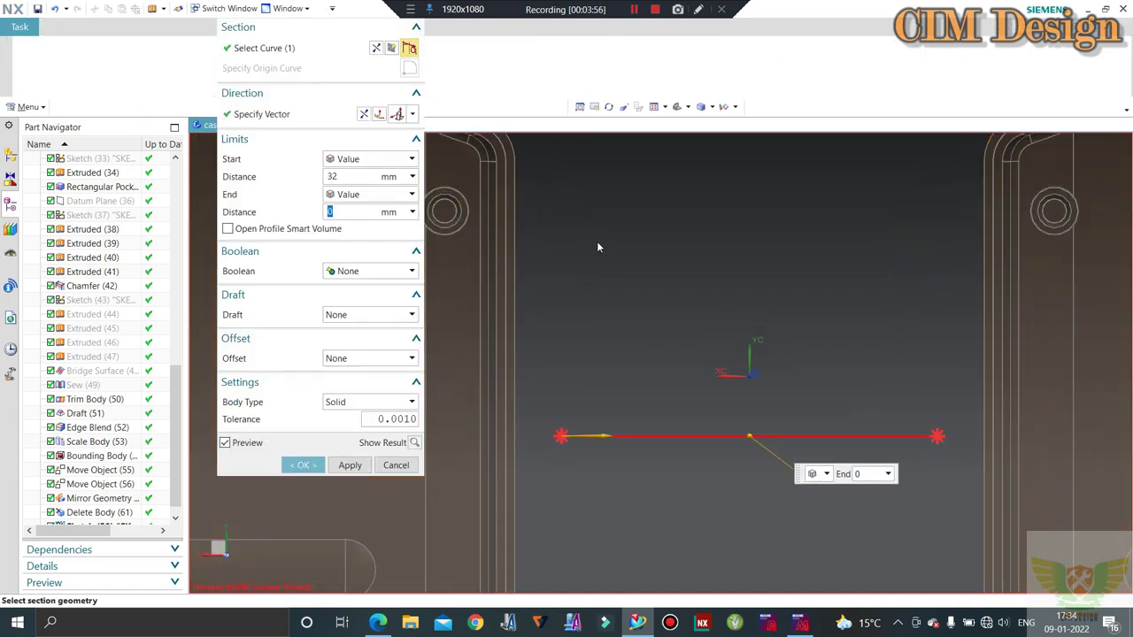
pyautogui.press('Escape')
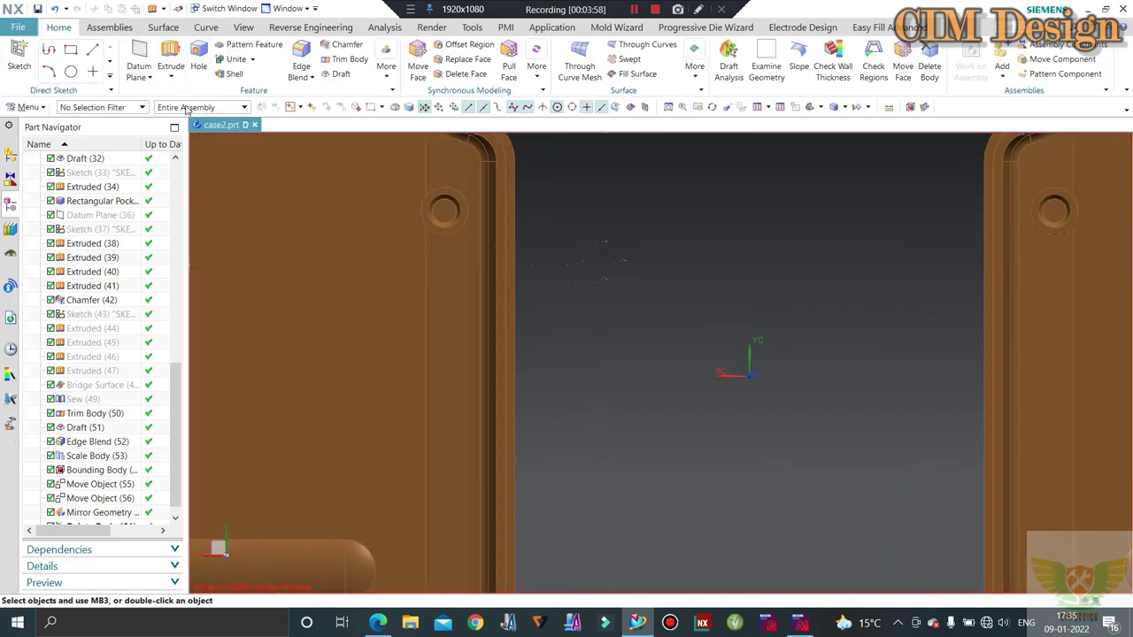
pyautogui.click(171, 55)
pyautogui.click(394, 48)
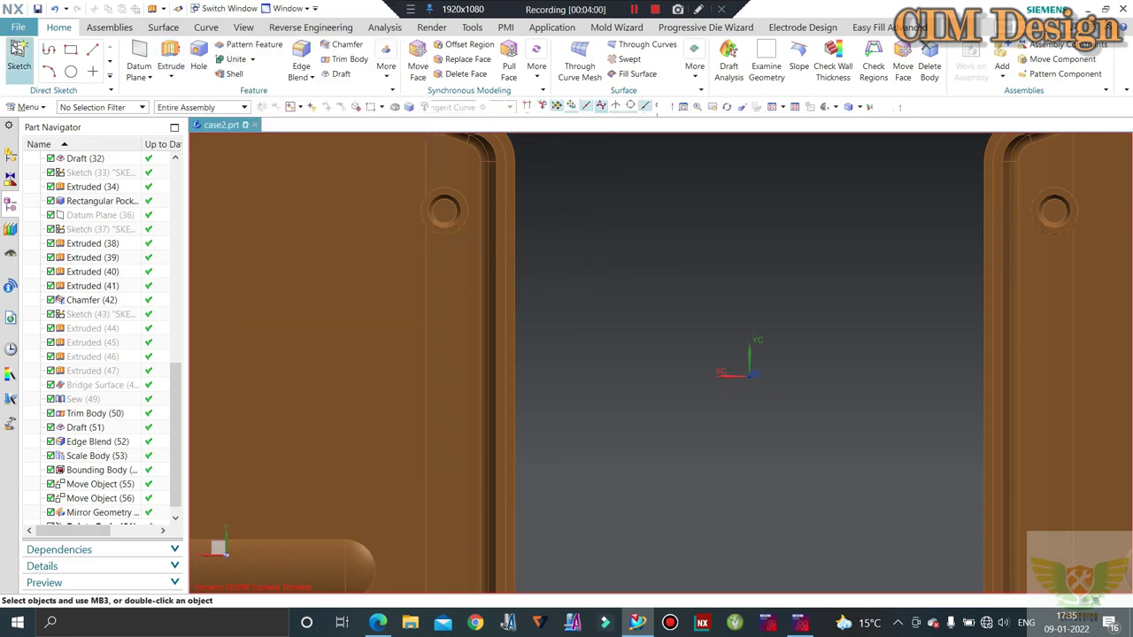
pyautogui.click(516, 240)
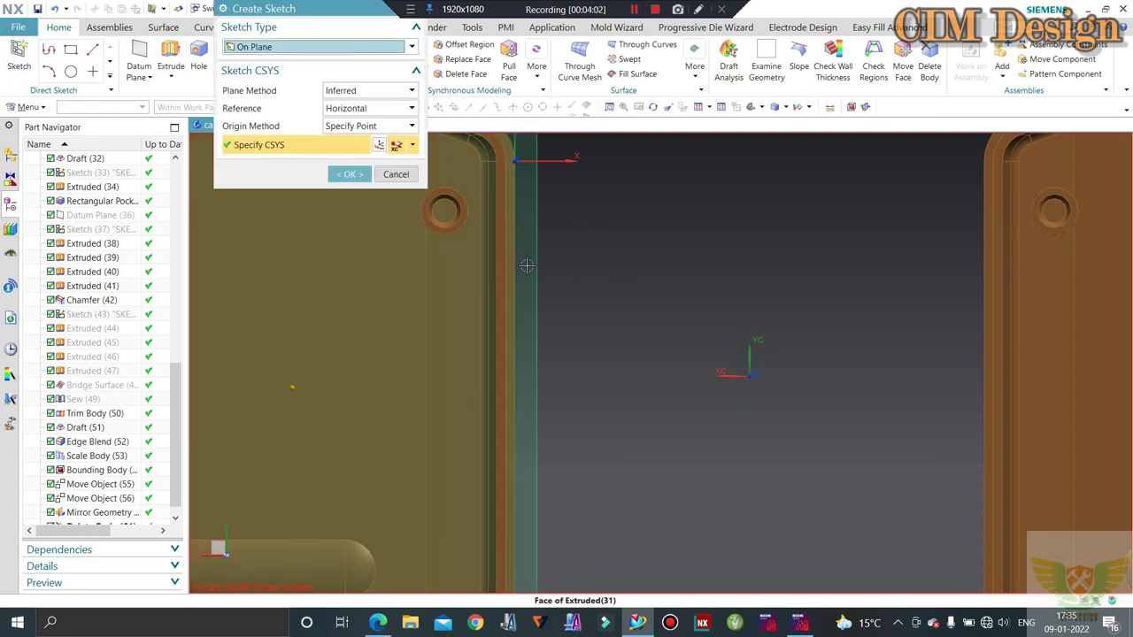
pyautogui.click(349, 173)
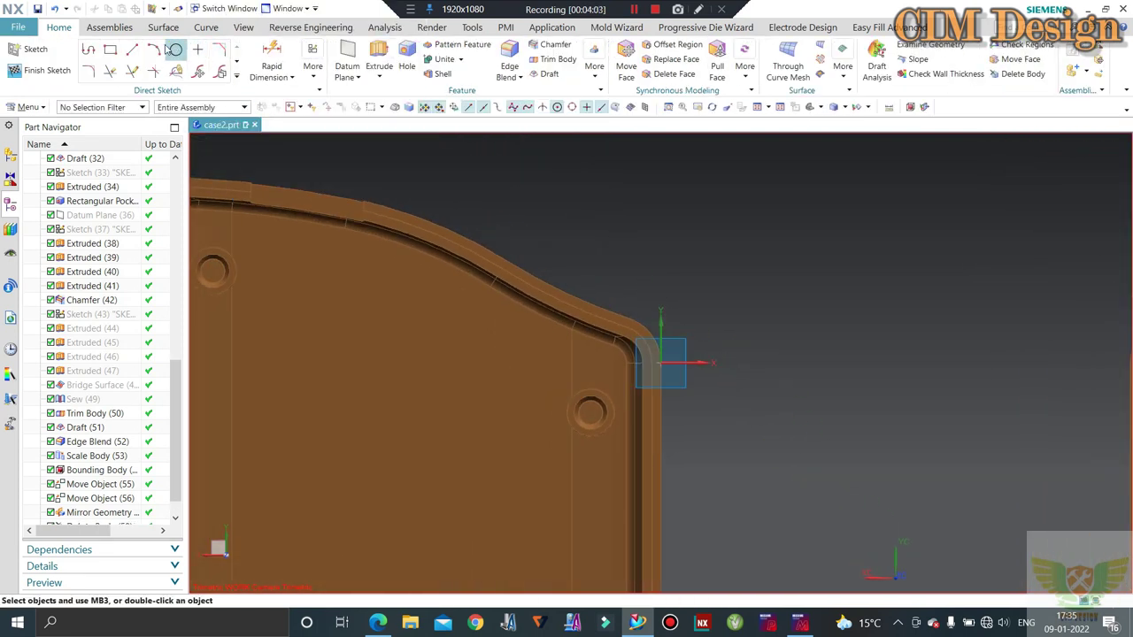
# Draw a line from the left half's edge midpoint to the right half's edge
pyautogui.click(134, 51)
pyautogui.scroll(-3, 559, 205)
pyautogui.scroll(-3, 594, 357)
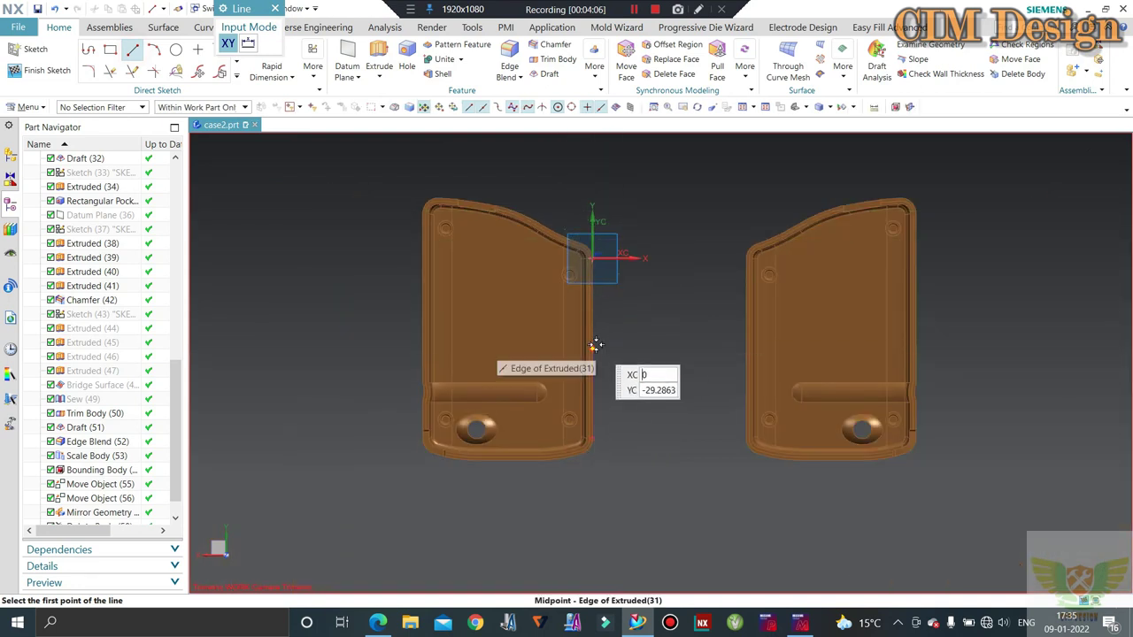
pyautogui.click(595, 347)
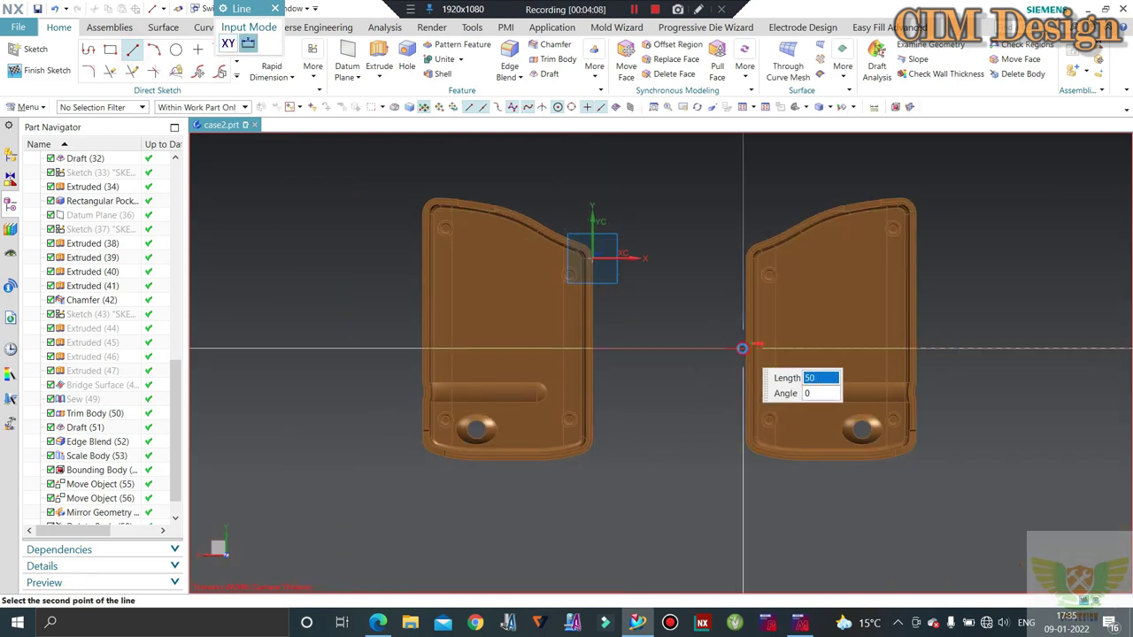
pyautogui.click(746, 349)
pyautogui.press('Escape')
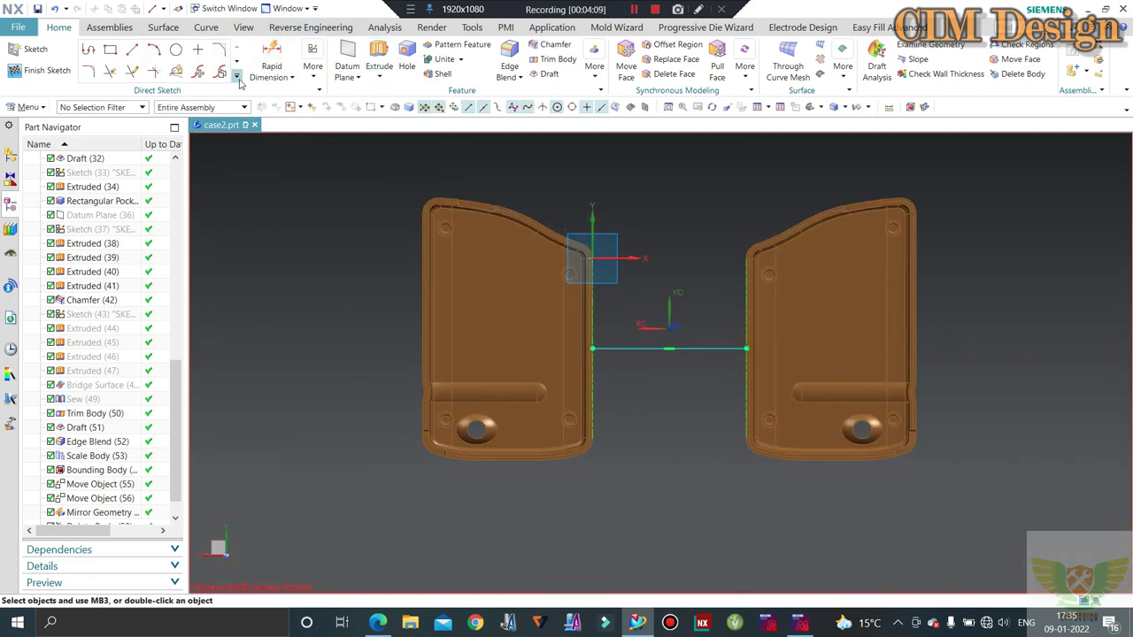
# Offset both halves' facing edges inward by 5 mm
pyautogui.click(237, 77)
pyautogui.click(196, 158)
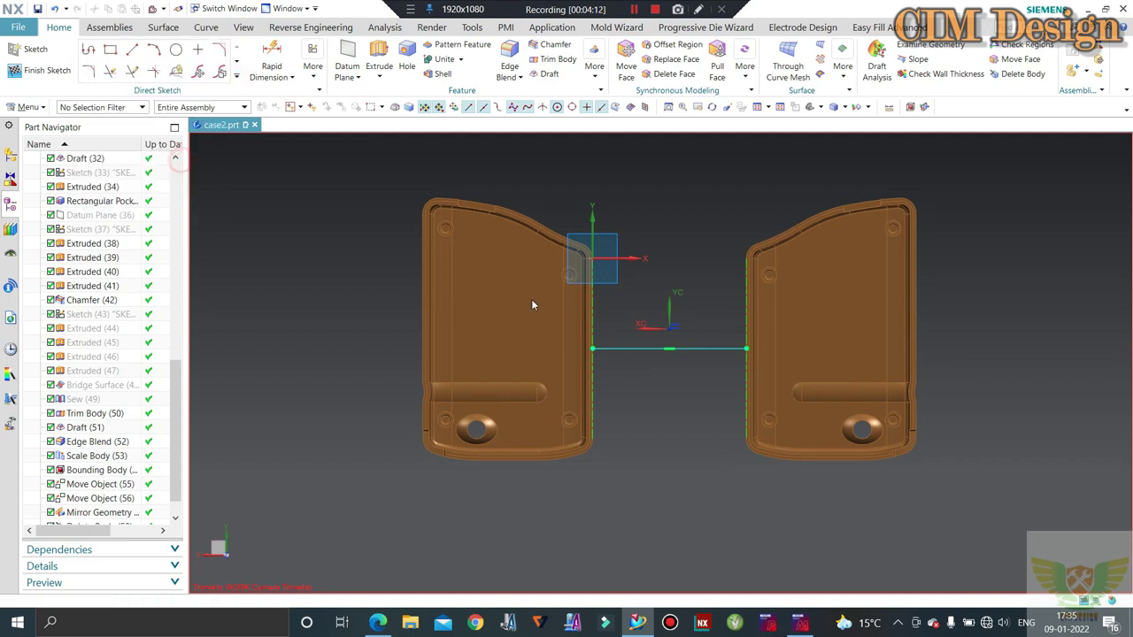
pyautogui.scroll(3, 624, 390)
pyautogui.click(563, 339)
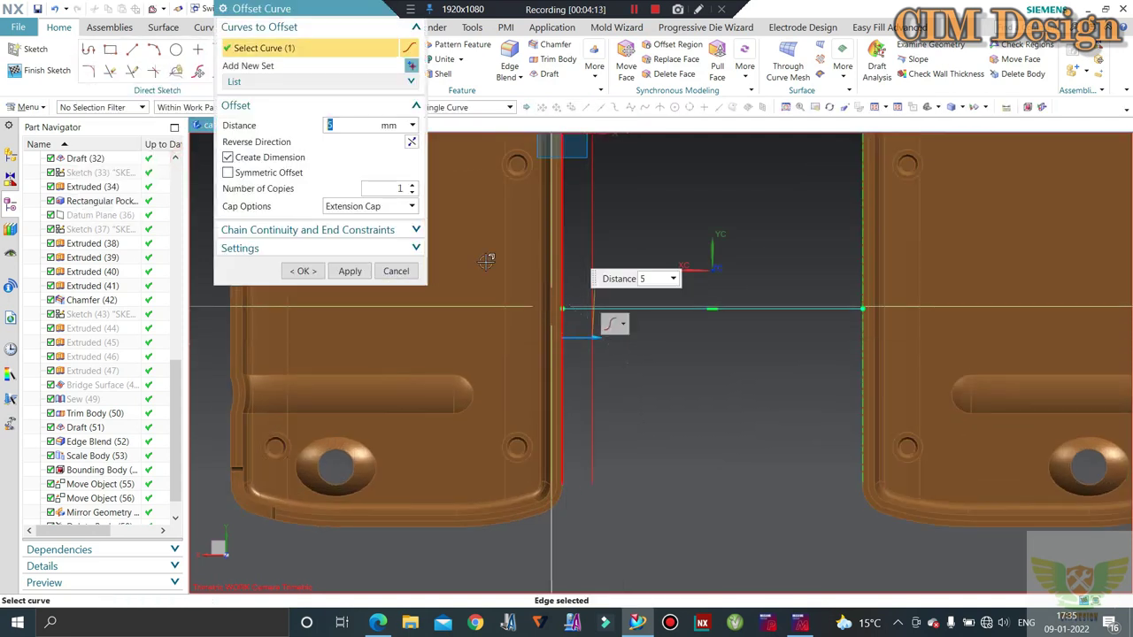
pyautogui.click(350, 271)
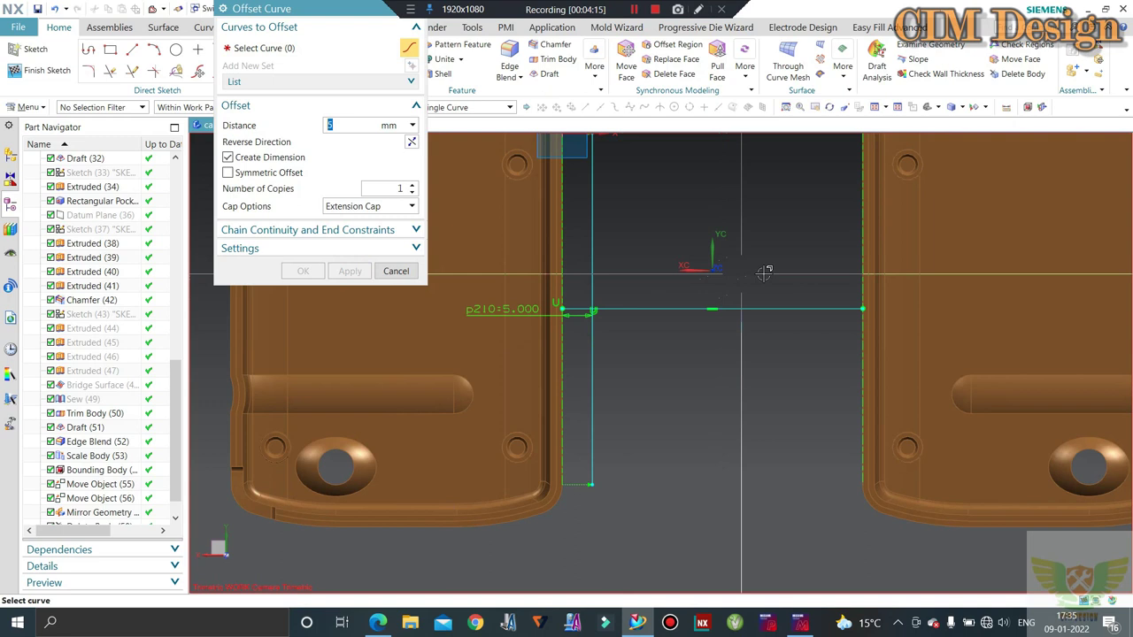
pyautogui.click(863, 257)
pyautogui.click(303, 271)
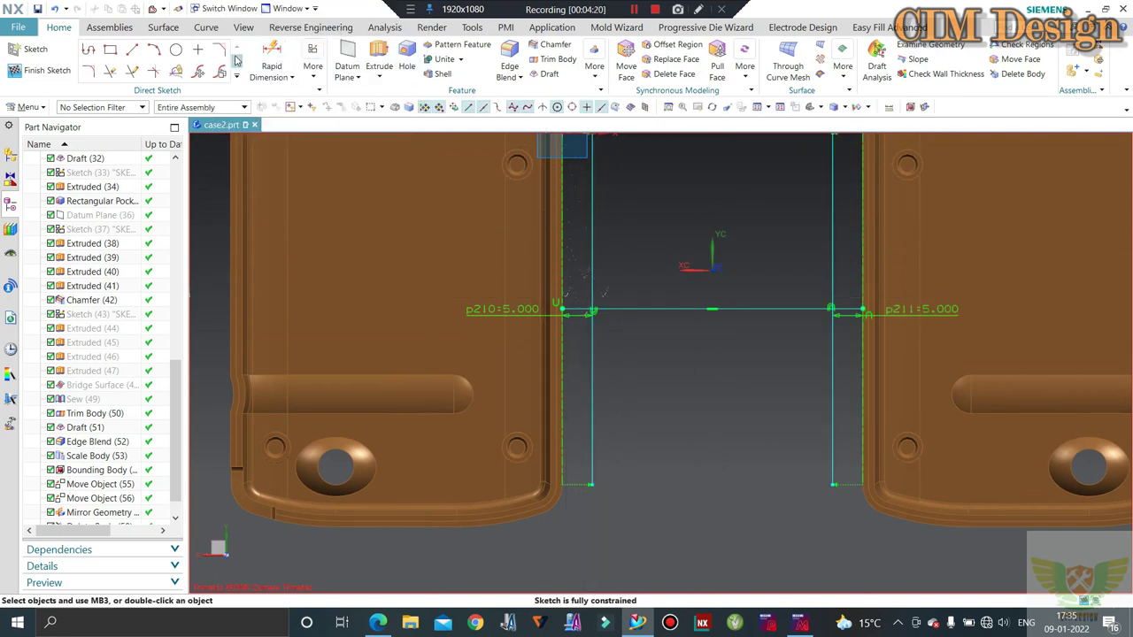
# Trim off the right and left offset lines, leaving the 40 mm runner line
pyautogui.click(111, 74)
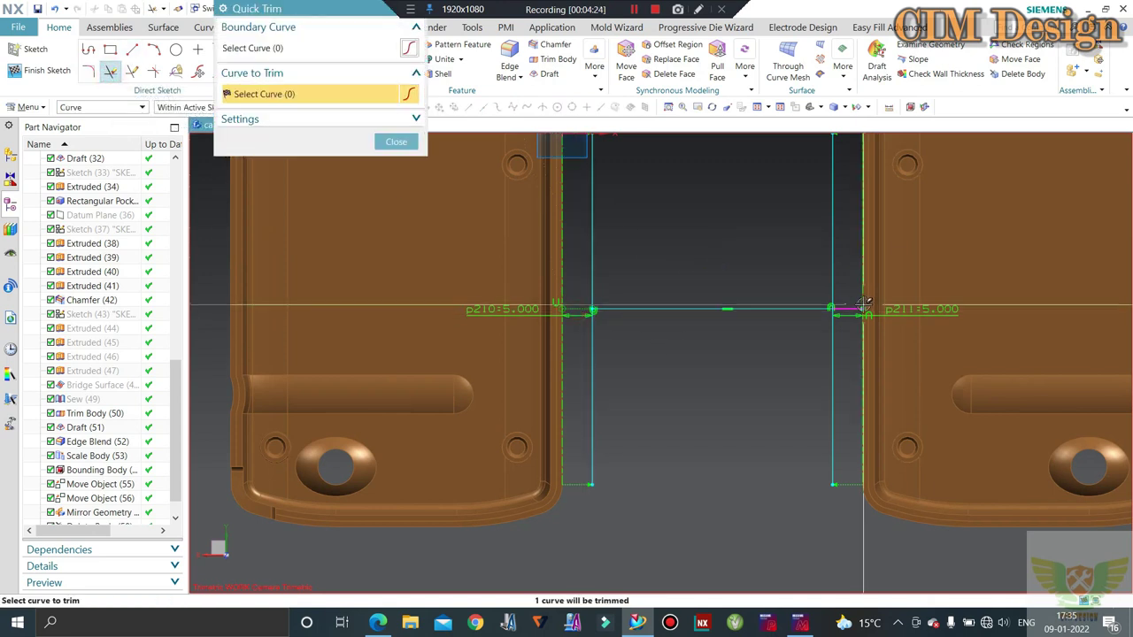
pyautogui.click(835, 354)
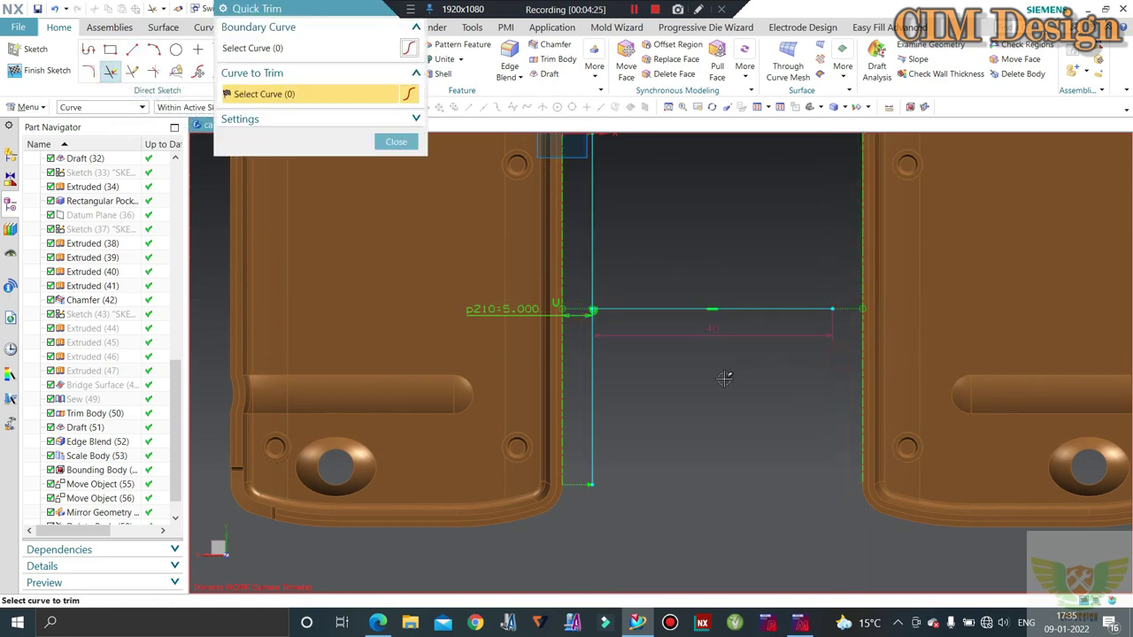
pyautogui.click(590, 382)
pyautogui.press('Escape')
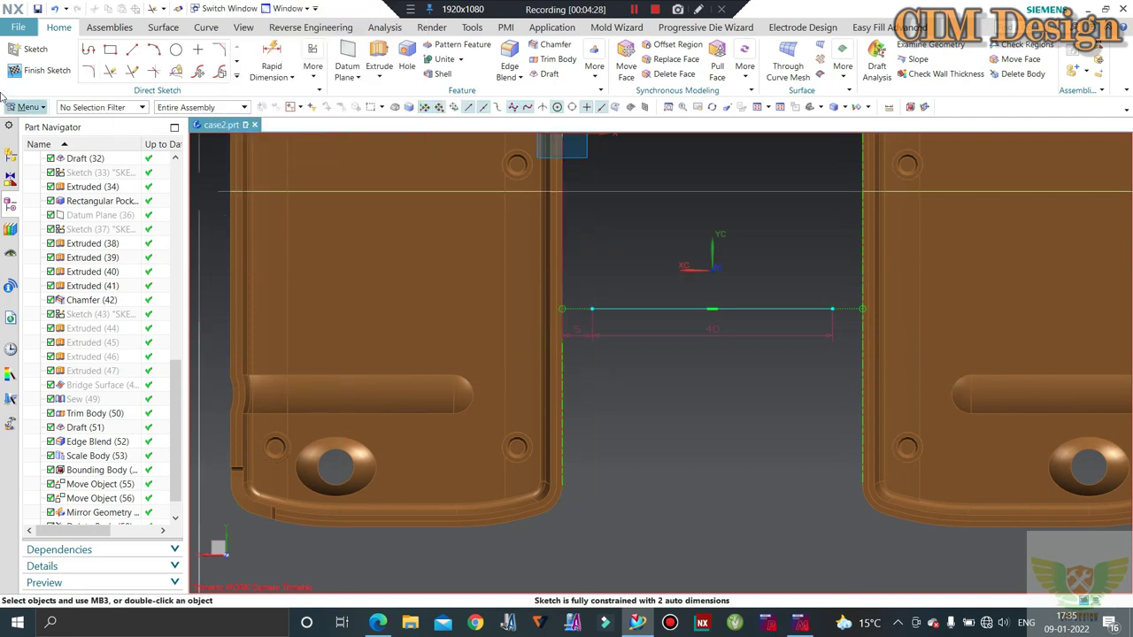
# Sweep a solid tube with 6 mm outer diameter along the 40 mm runner line
pyautogui.click(49, 71)
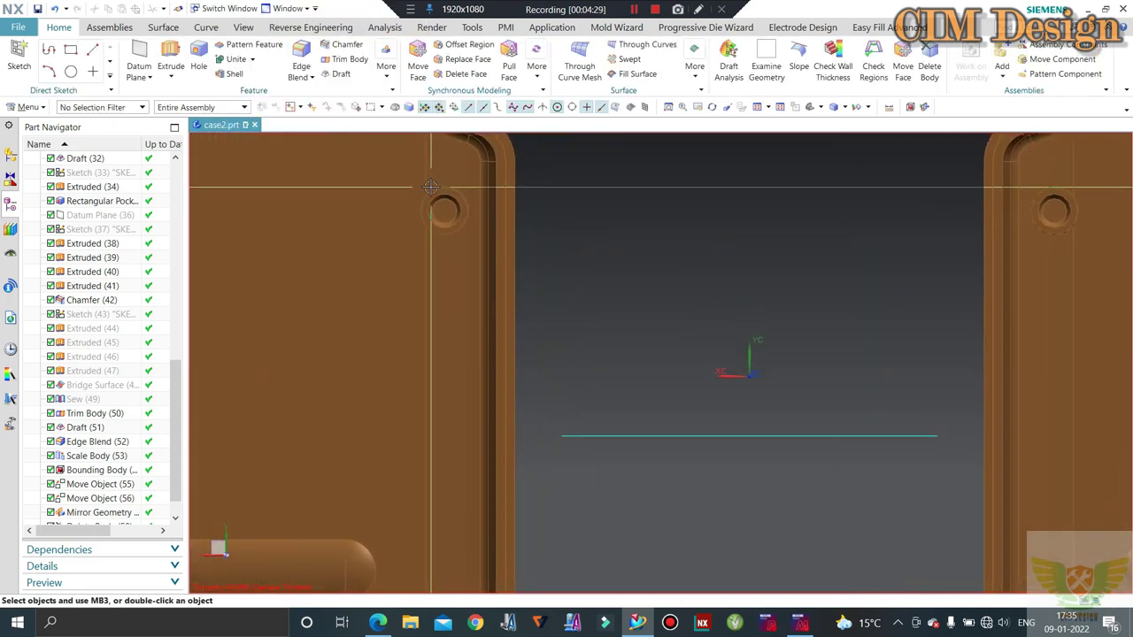
pyautogui.moveTo(543, 183)
pyautogui.mouseDown(button='middle')
pyautogui.moveTo(628, 215)
pyautogui.moveTo(647, 283)
pyautogui.moveTo(629, 300)
pyautogui.mouseUp(button='middle')
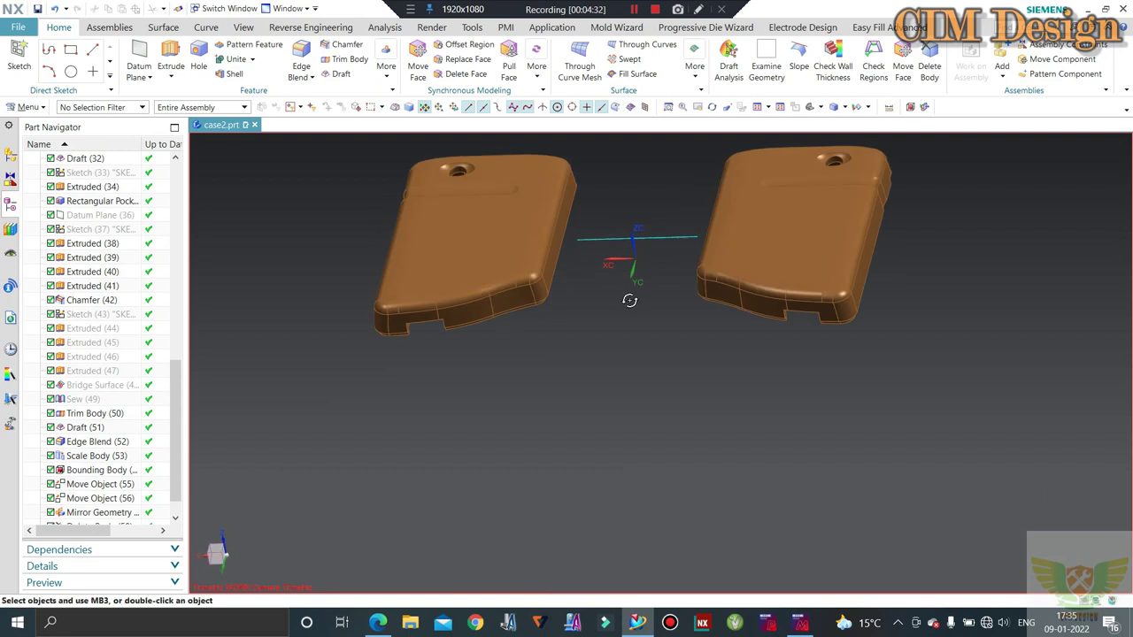
pyautogui.click(41, 107)
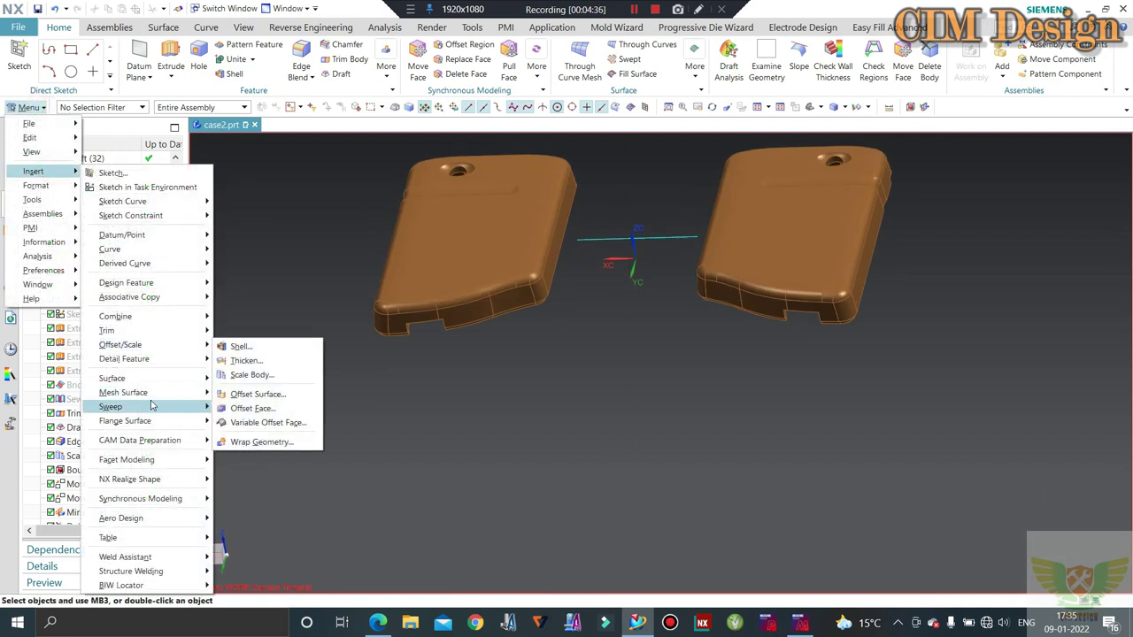
pyautogui.moveTo(112, 406)
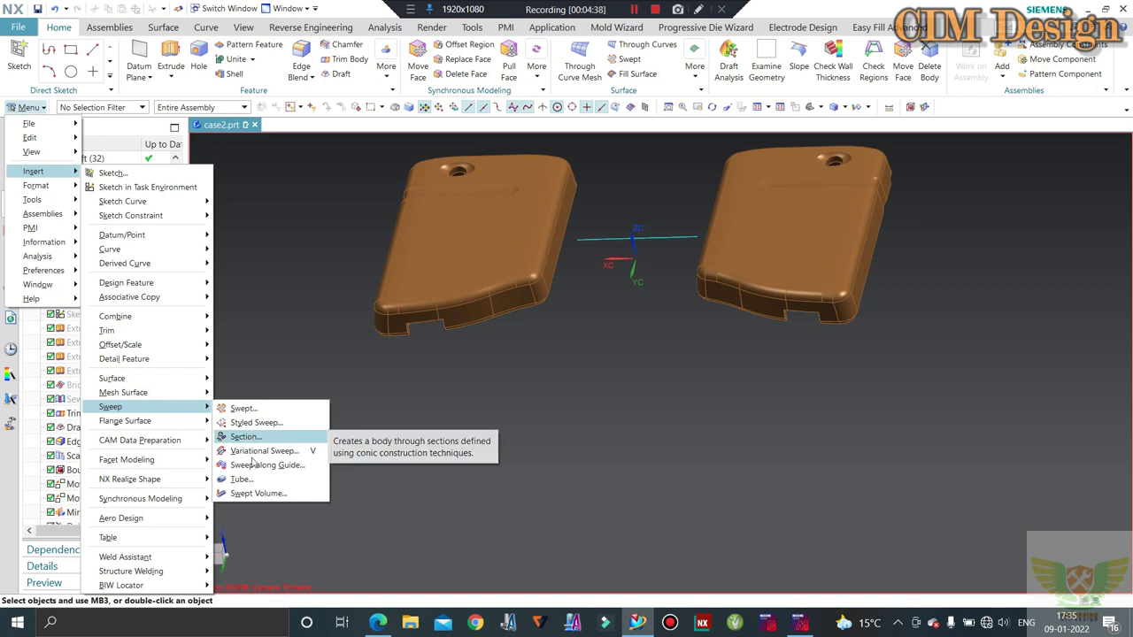
pyautogui.click(242, 479)
pyautogui.scroll(3, 554, 299)
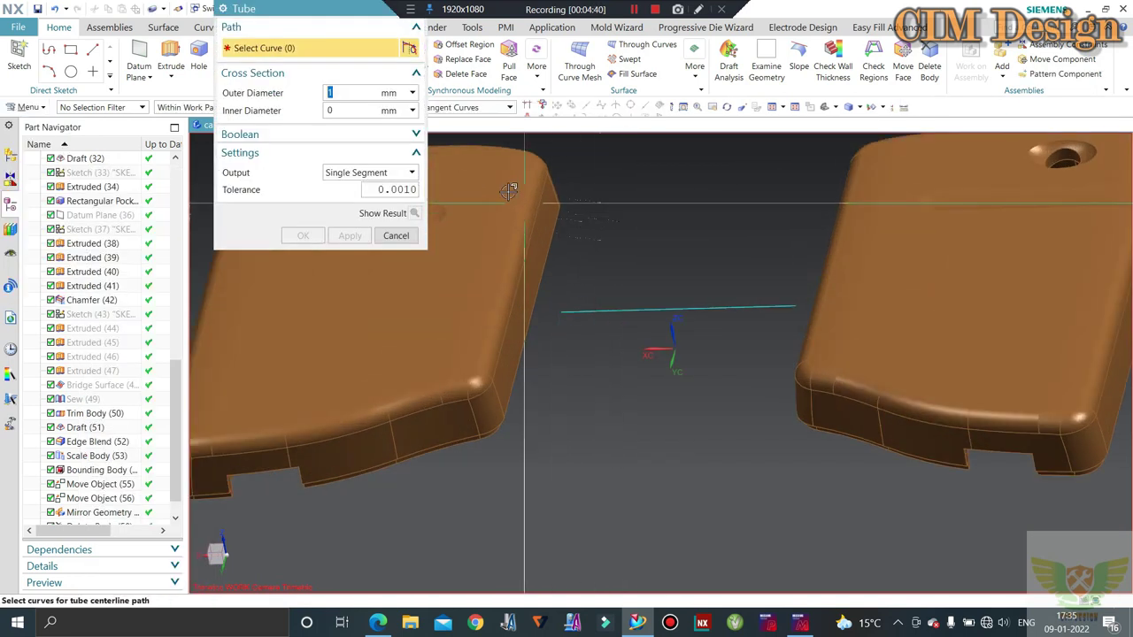
pyautogui.click(641, 307)
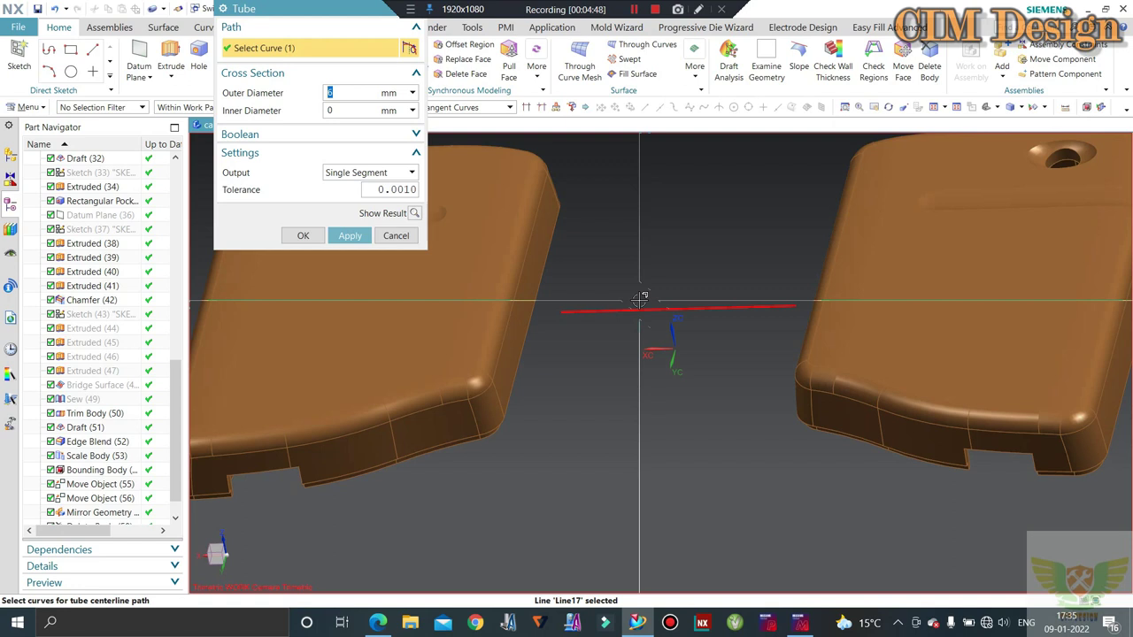
pyautogui.click(350, 236)
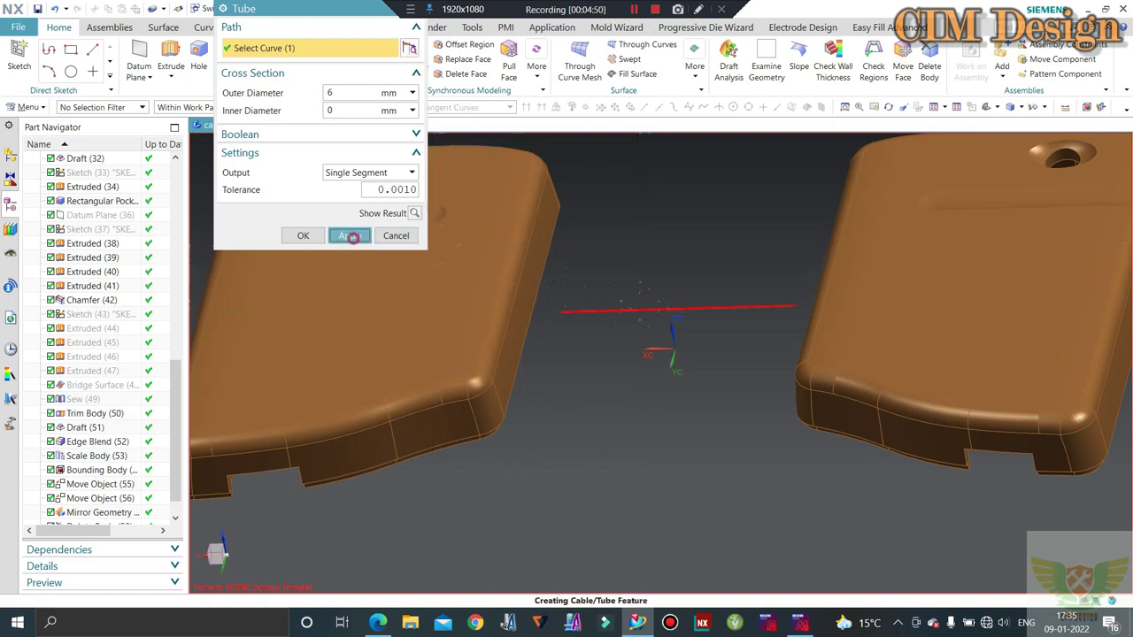
# Round both ends of the runner tube with 3 mm edge blends
pyautogui.click(409, 236)
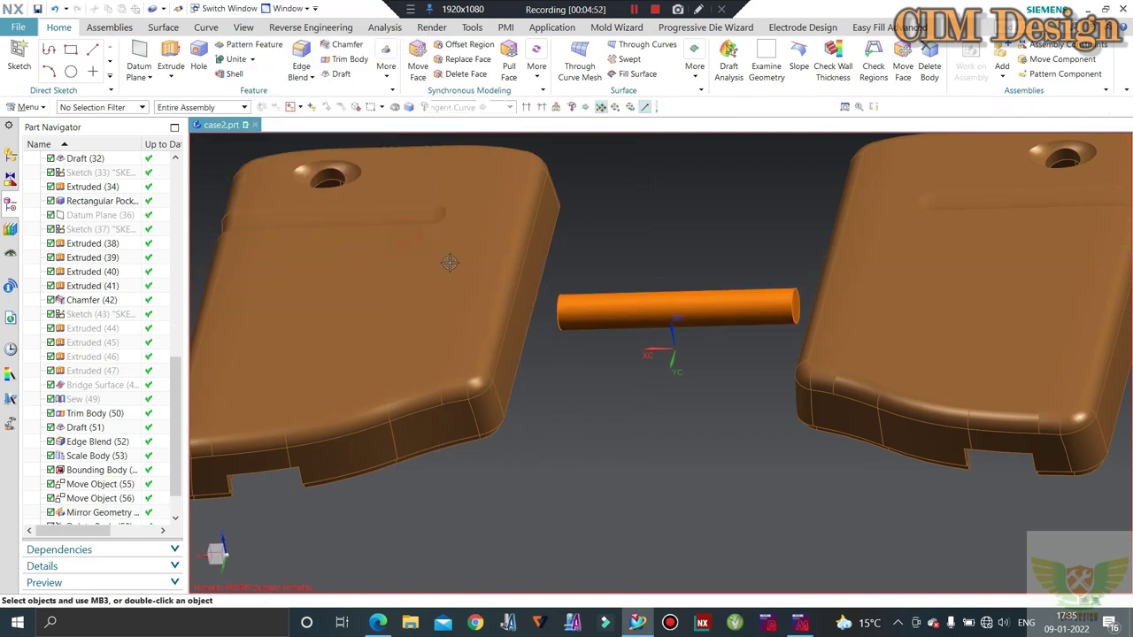
pyautogui.moveTo(655, 300); pyautogui.dragTo(631, 251, button='middle')
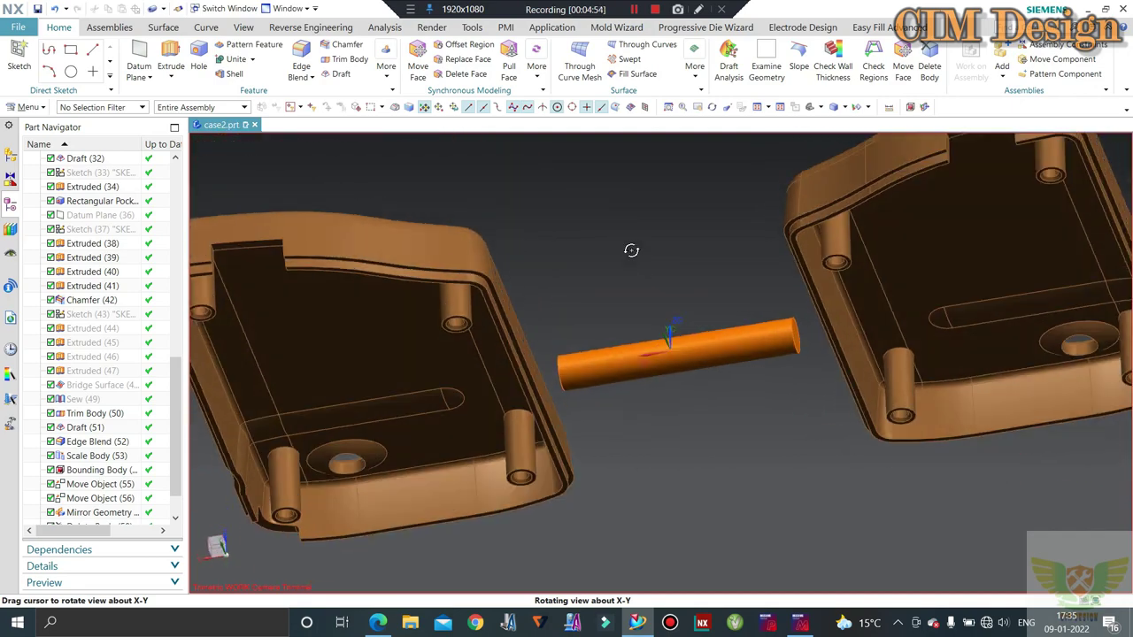
pyautogui.moveTo(619, 292)
pyautogui.mouseDown(button='middle')
pyautogui.moveTo(585, 353)
pyautogui.moveTo(590, 333)
pyautogui.moveTo(573, 349)
pyautogui.moveTo(552, 321)
pyautogui.moveTo(561, 301)
pyautogui.mouseUp(button='middle')
pyautogui.click(399, 215)
pyautogui.press('Escape')
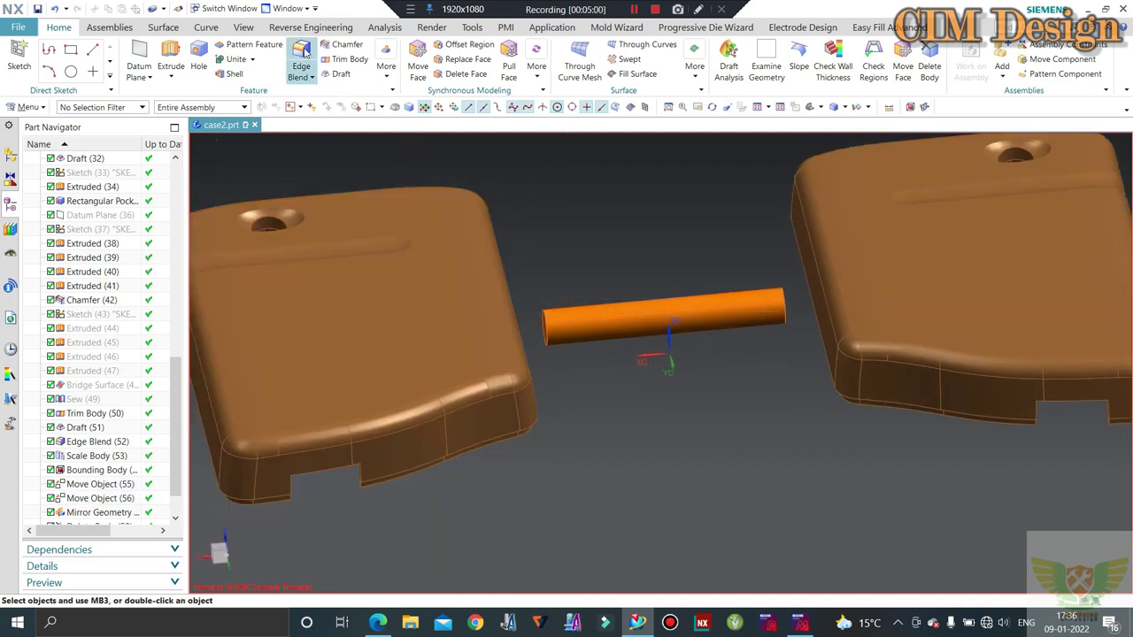
pyautogui.scroll(5, 539, 357)
pyautogui.click(549, 338)
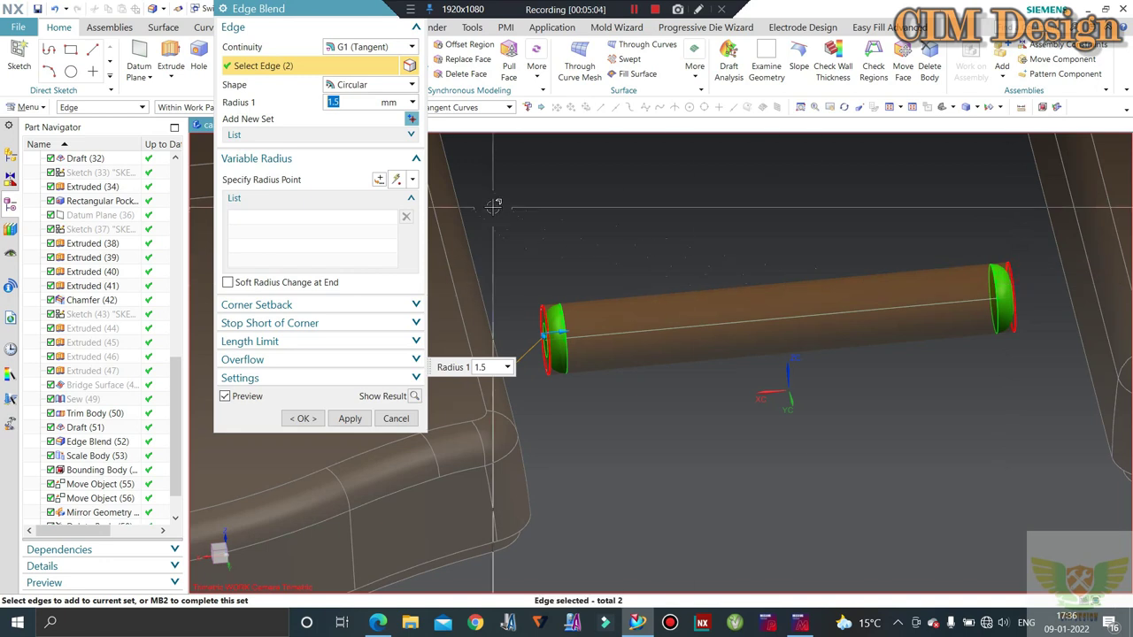
pyautogui.write('3')
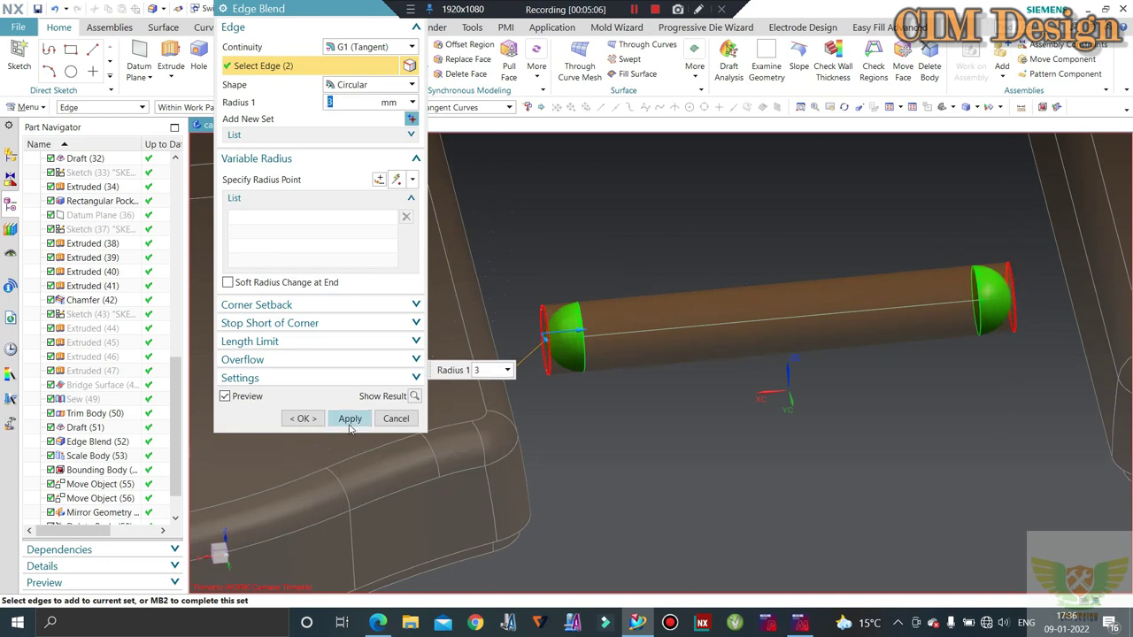
pyautogui.click(349, 418)
pyautogui.click(396, 418)
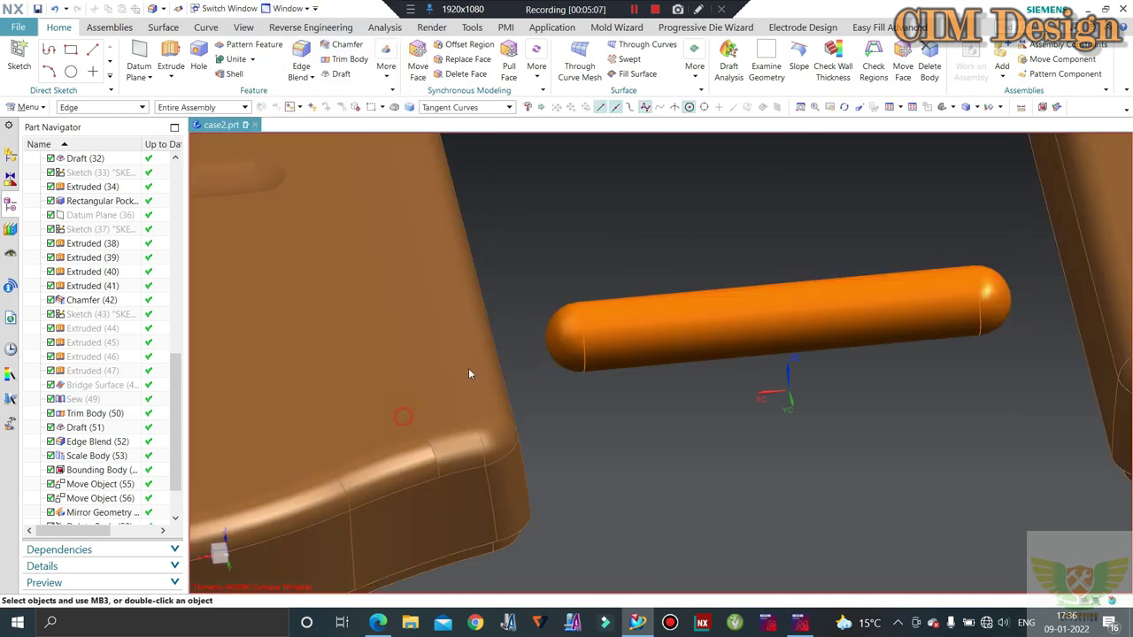
# Open a new sketch on the left case half's face for the extrusion profile
pyautogui.moveTo(392, 203); pyautogui.dragTo(550, 216, button='middle')
pyautogui.press('F8')
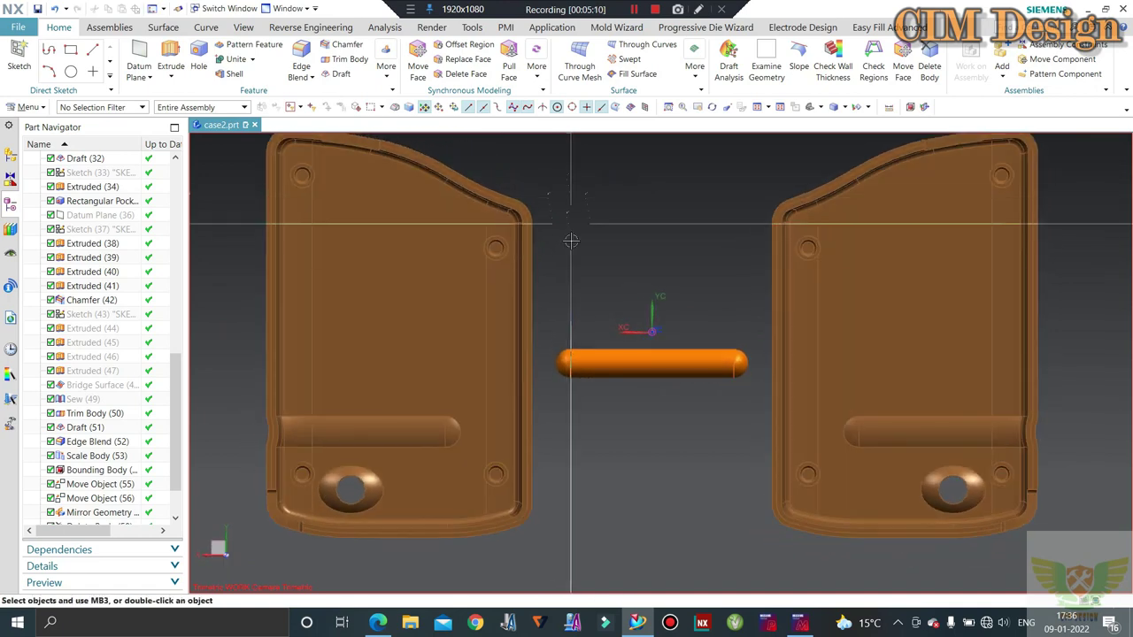
pyautogui.click(170, 51)
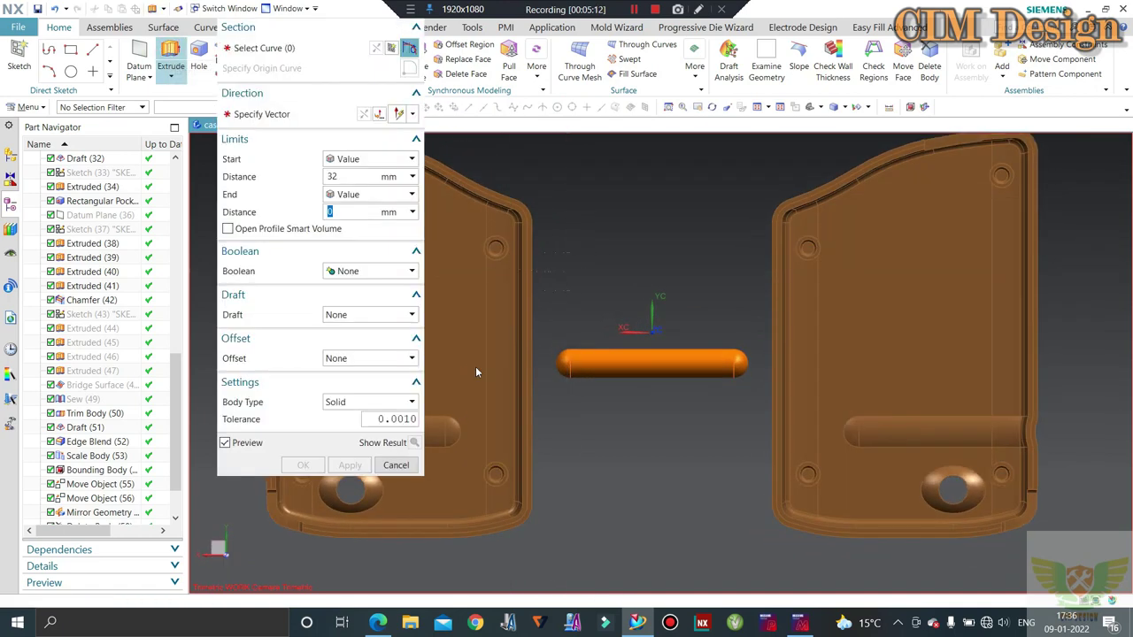
pyautogui.click(473, 362)
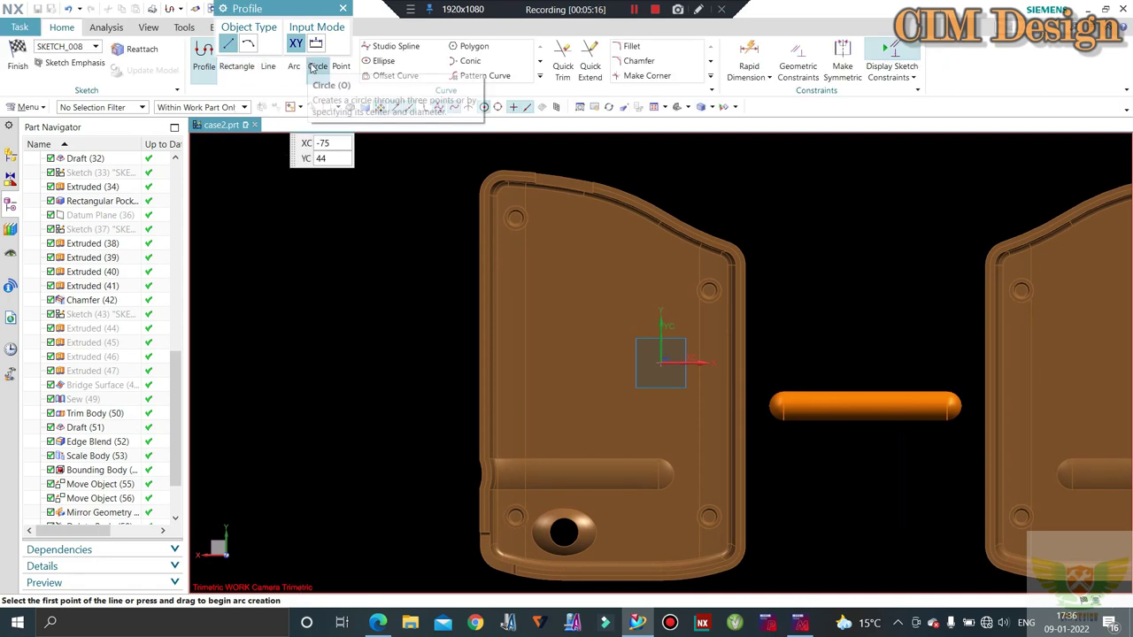
# Sketch two 6 mm circles, one at the right half's edge midpoint, and extrude them 32 mm
pyautogui.click(315, 67)
pyautogui.scroll(3, 706, 380)
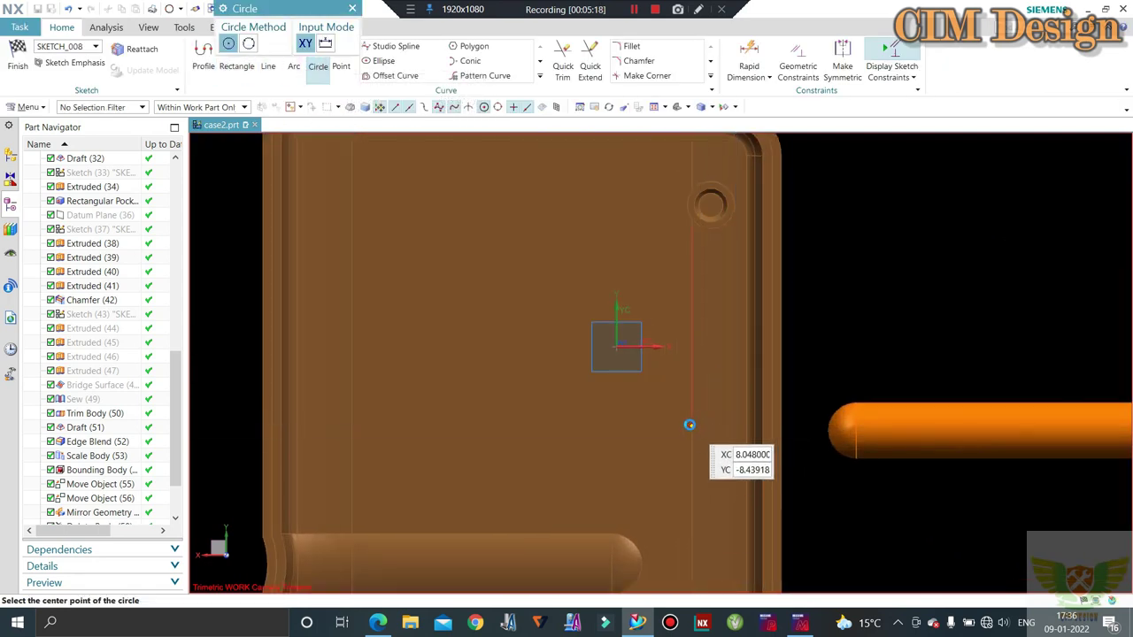
pyautogui.click(690, 425)
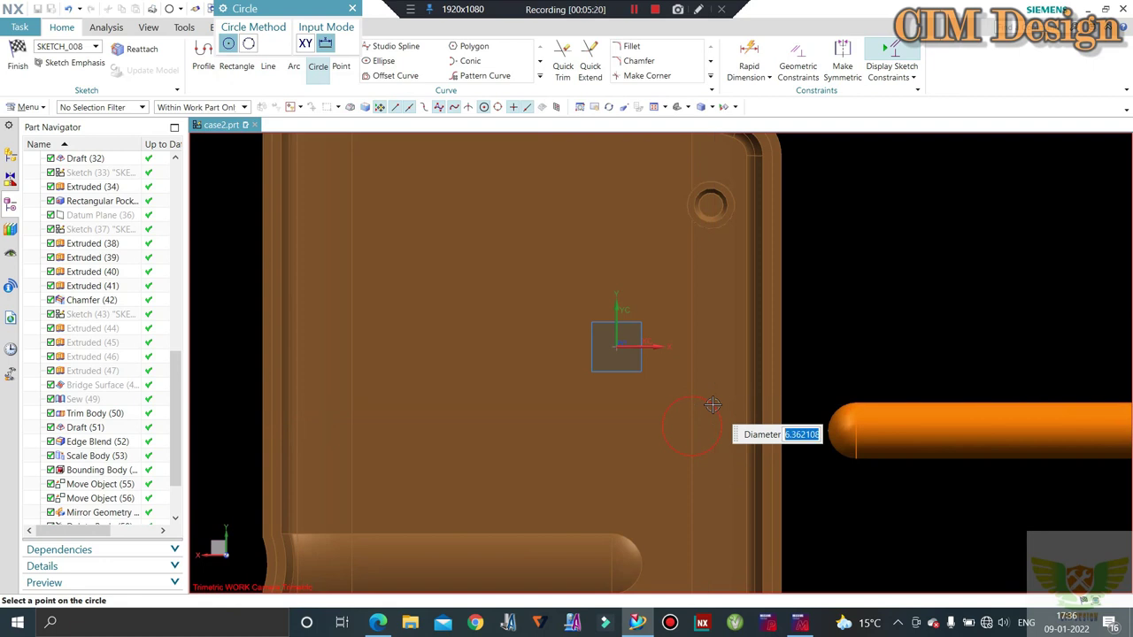
pyautogui.write('6')
pyautogui.press('Return')
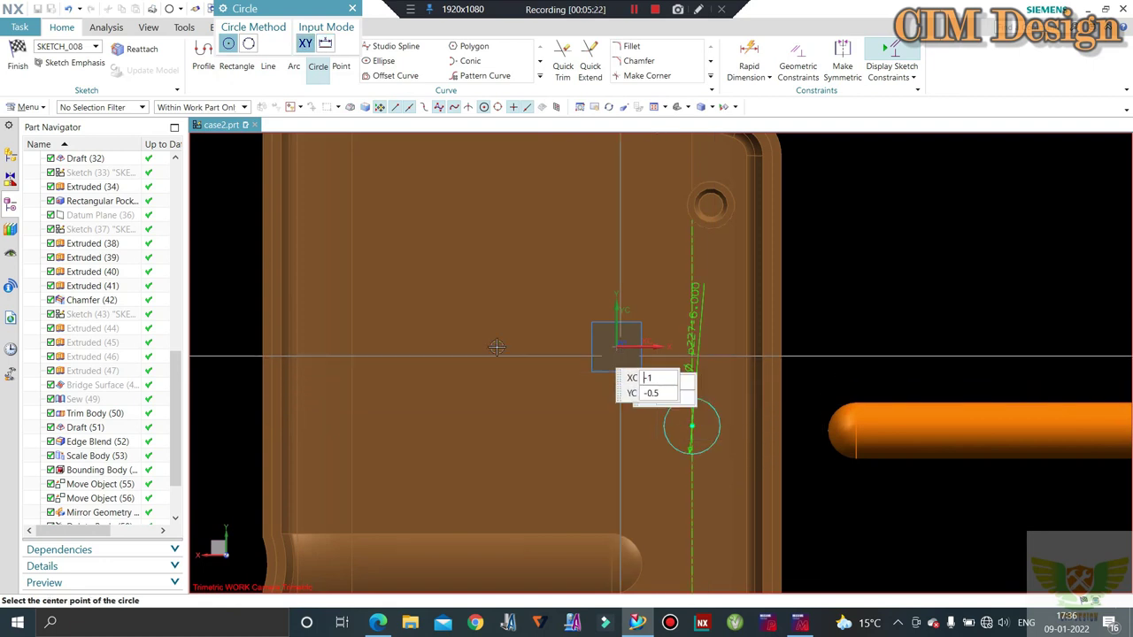
pyautogui.scroll(-2, 611, 363)
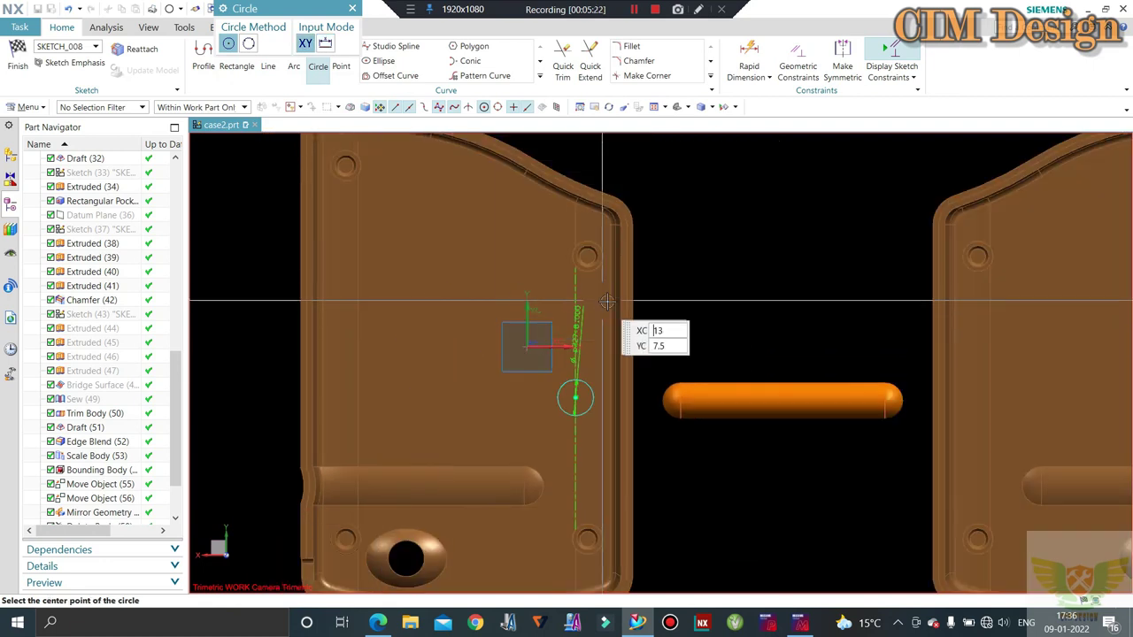
pyautogui.click(989, 392)
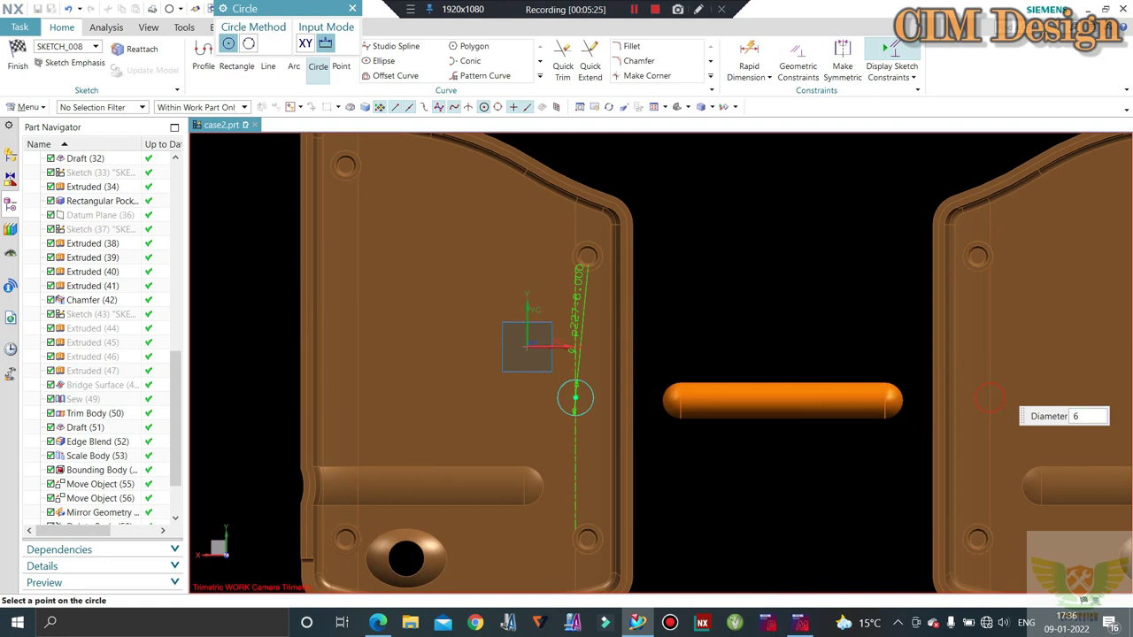
pyautogui.press('Return')
pyautogui.click(18, 58)
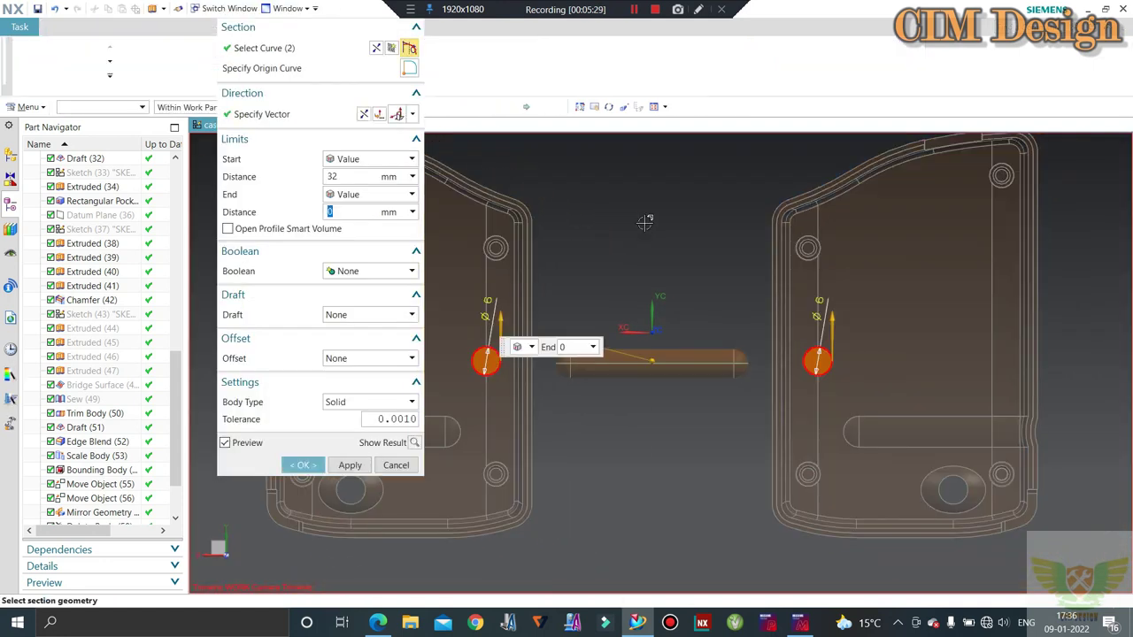
pyautogui.middleClick(652, 289)
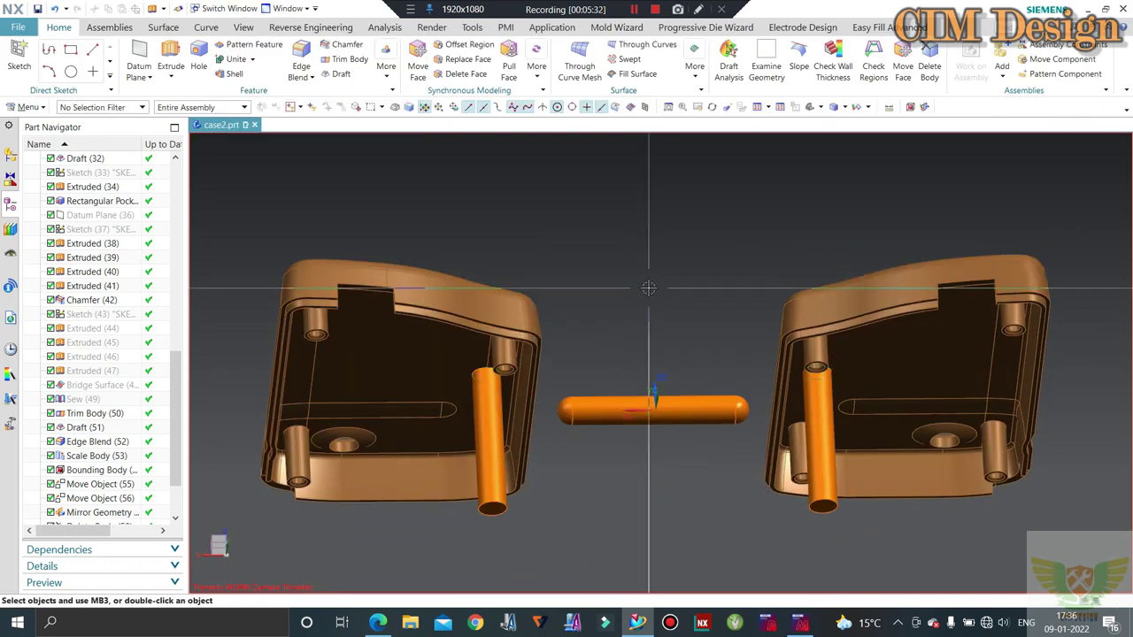
# Set the display colour of both 6 mm pins to Olive (ID 8)
pyautogui.hotkey('ctrl', 'j')
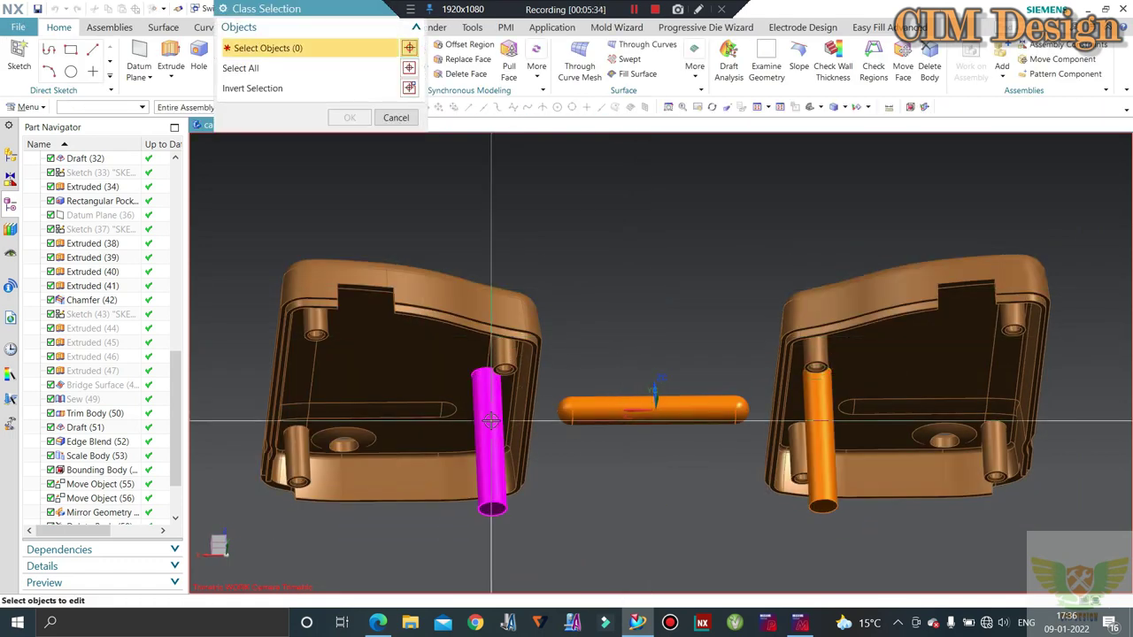
pyautogui.click(485, 416)
pyautogui.click(825, 406)
pyautogui.click(350, 117)
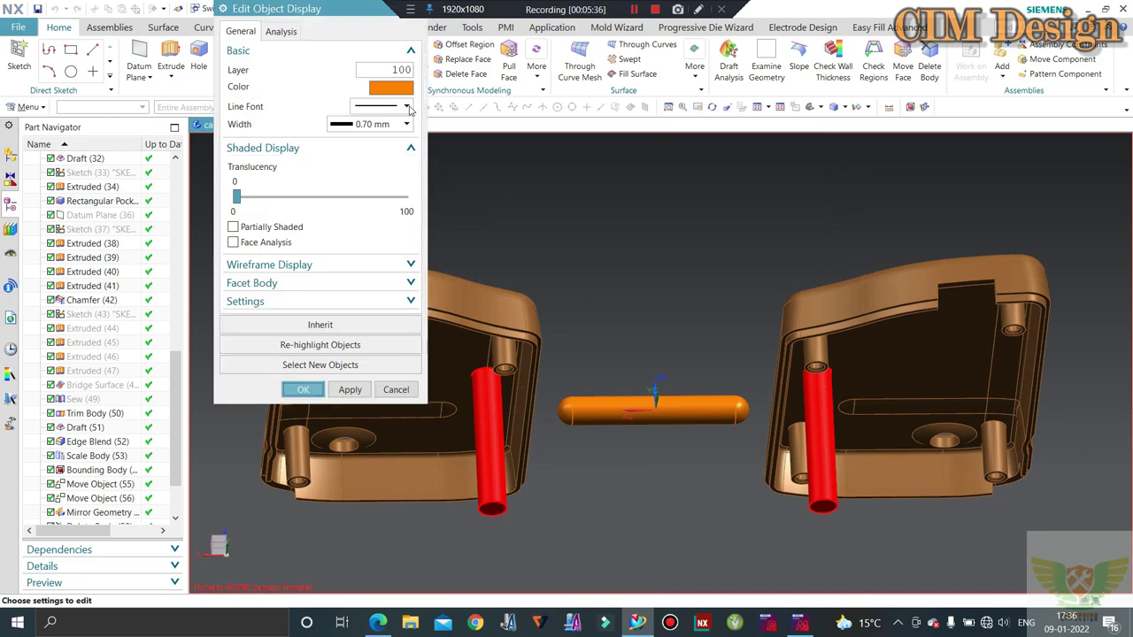
pyautogui.click(385, 84)
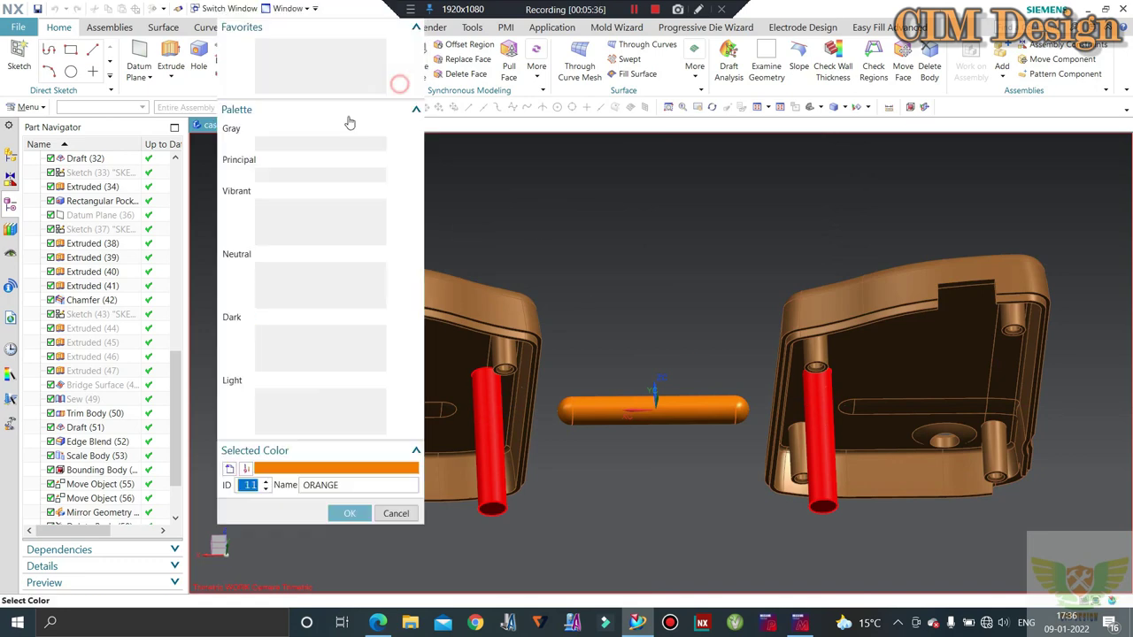
pyautogui.middleClick(419, 235)
pyautogui.middleClick(499, 221)
pyautogui.moveTo(541, 238)
pyautogui.mouseDown(button='middle')
pyautogui.moveTo(538, 261)
pyautogui.moveTo(637, 230)
pyautogui.mouseUp(button='middle')
pyautogui.scroll(3, 601, 373)
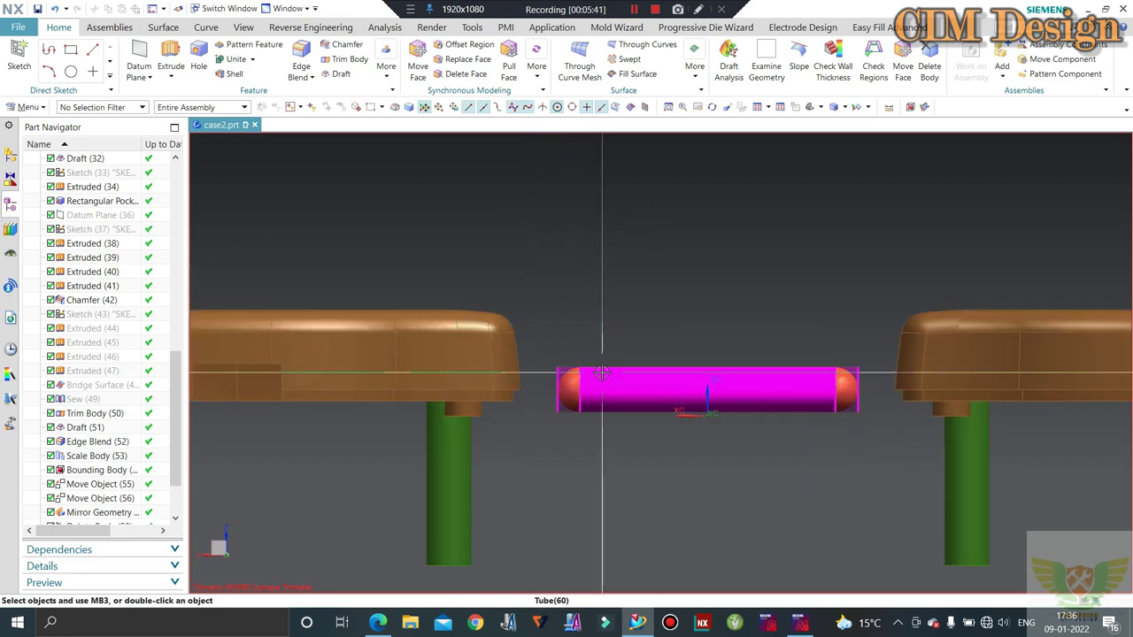
pyautogui.scroll(-1, 602, 373)
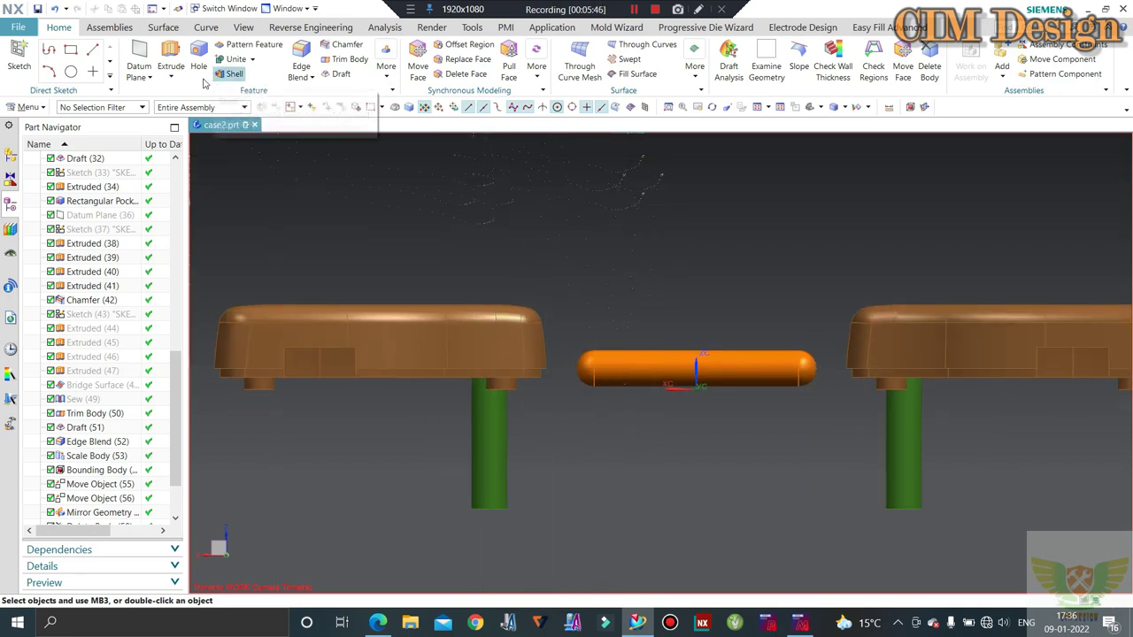
# From the Mold Wizard Design Fill library, select the Gate[Subarine] submarine gate component
pyautogui.click(635, 30)
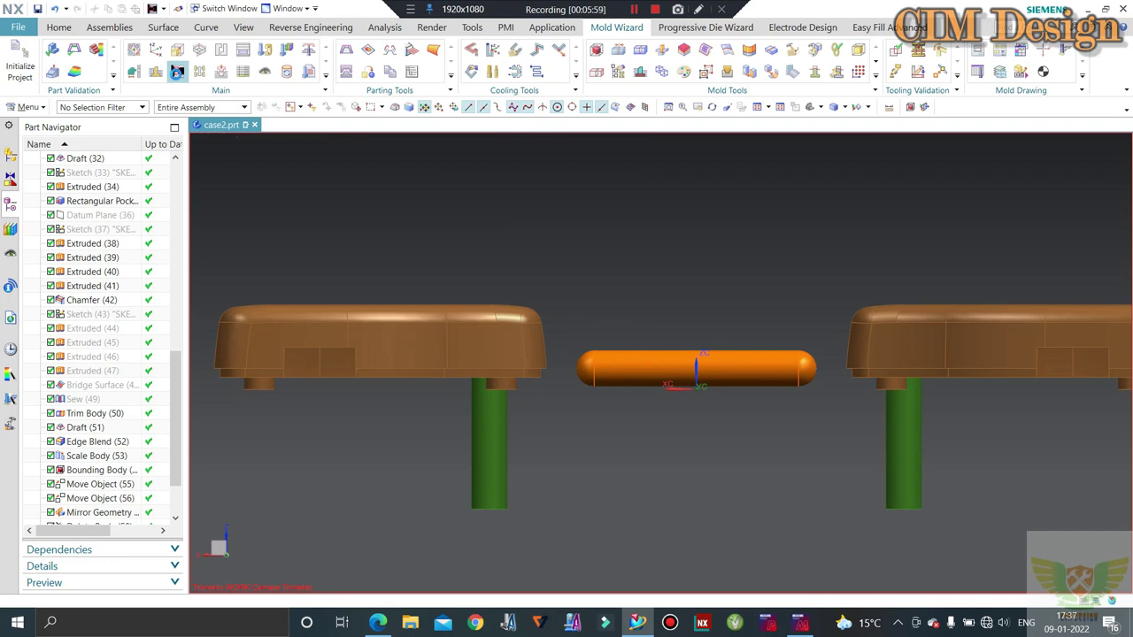
pyautogui.click(177, 72)
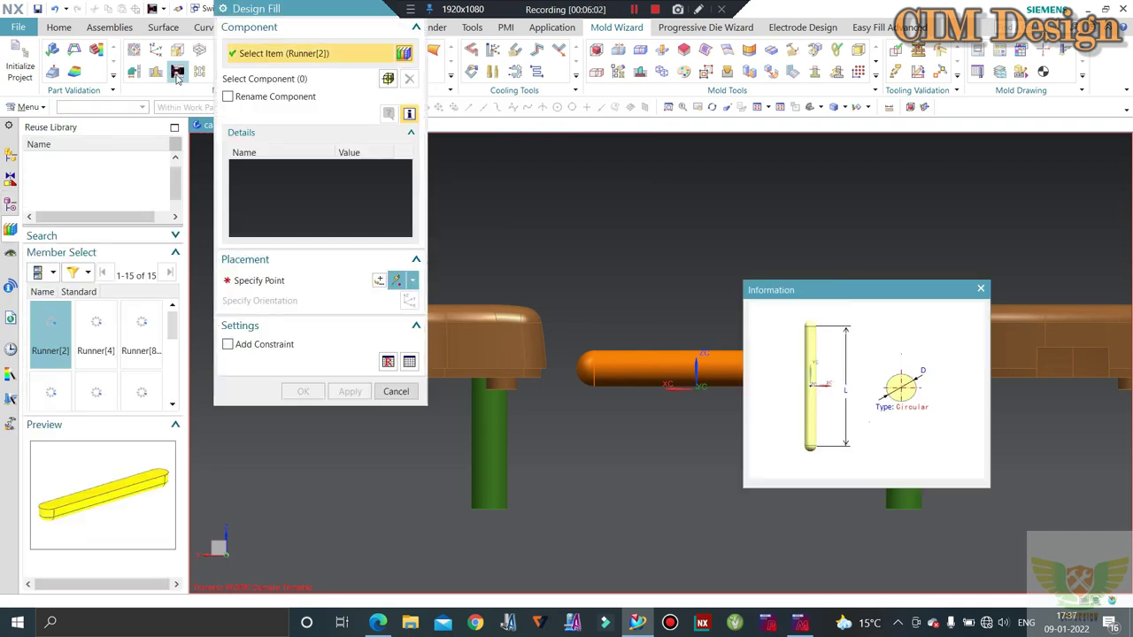
pyautogui.moveTo(179, 330); pyautogui.dragTo(173, 369)
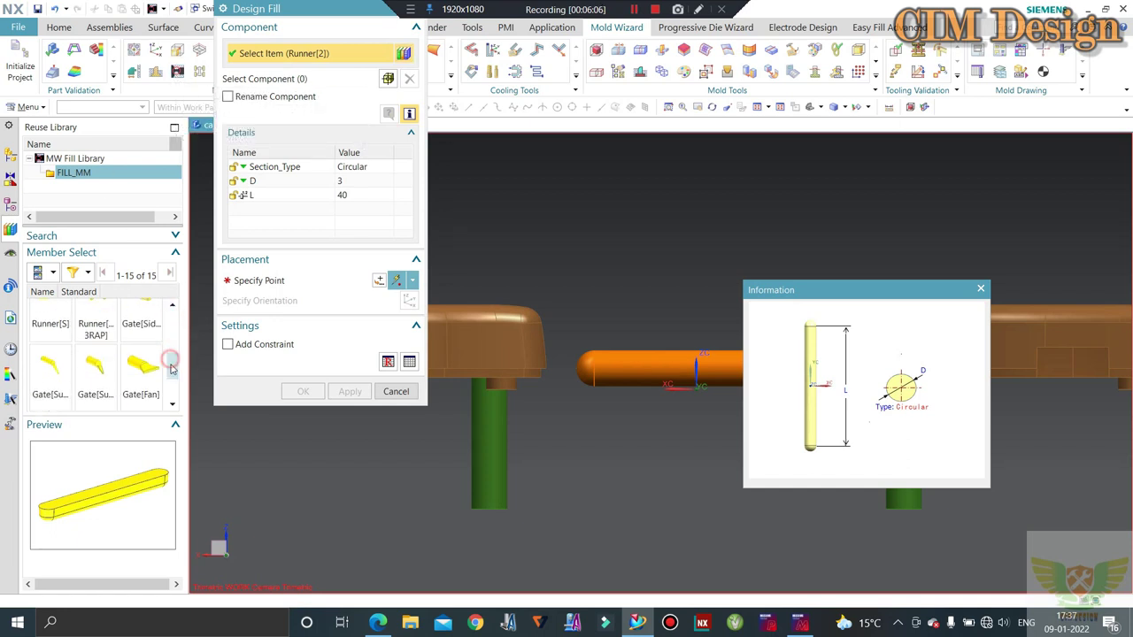
pyautogui.click(51, 363)
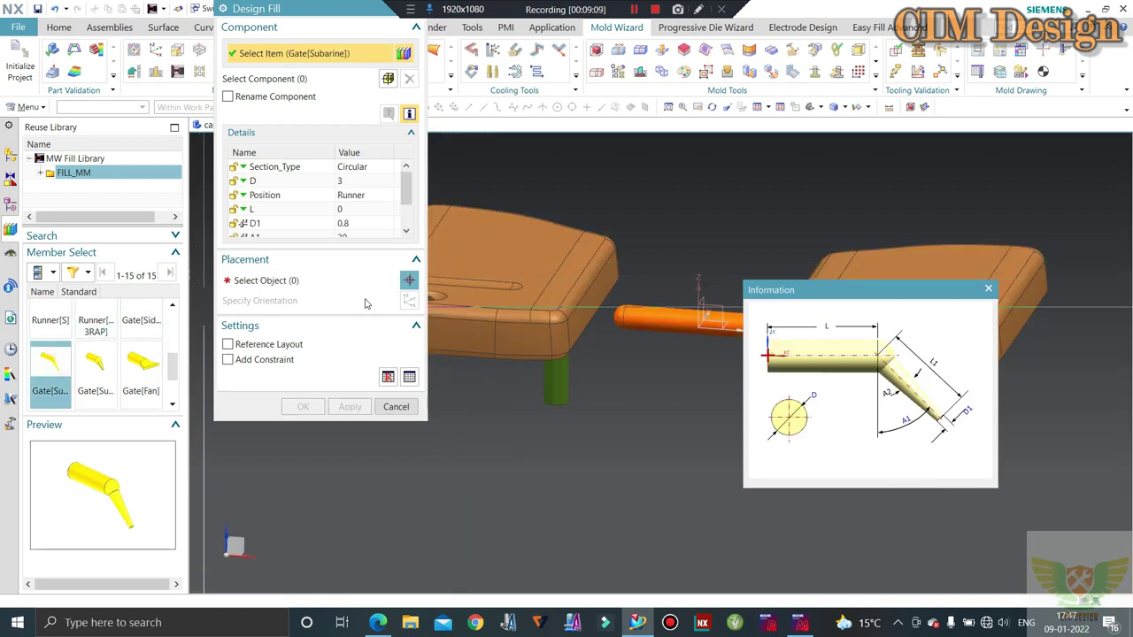
# Size the submarine gate to diameter D 6 and angle A1 45, then orient it on the runner edge
pyautogui.click(387, 181)
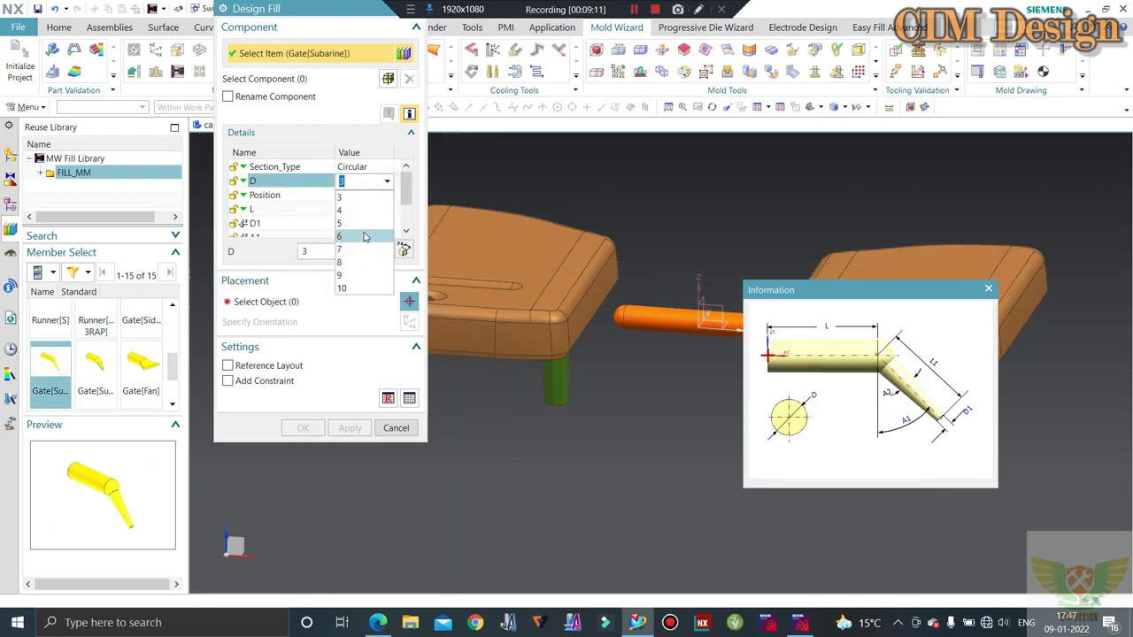
pyautogui.click(363, 237)
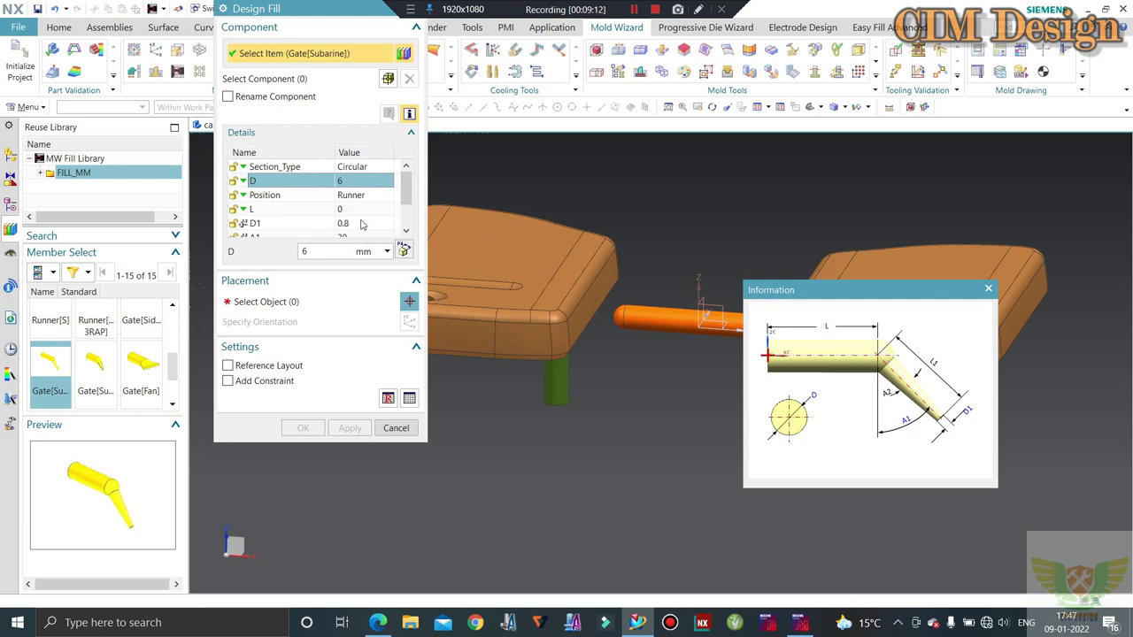
pyautogui.scroll(-1, 360, 223)
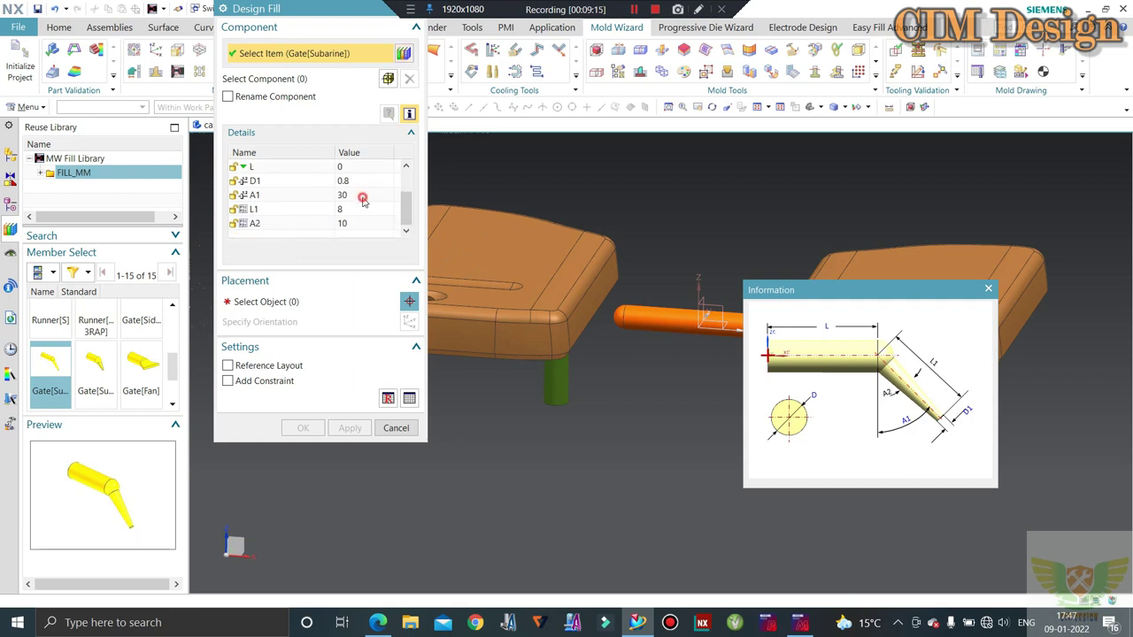
pyautogui.click(362, 196)
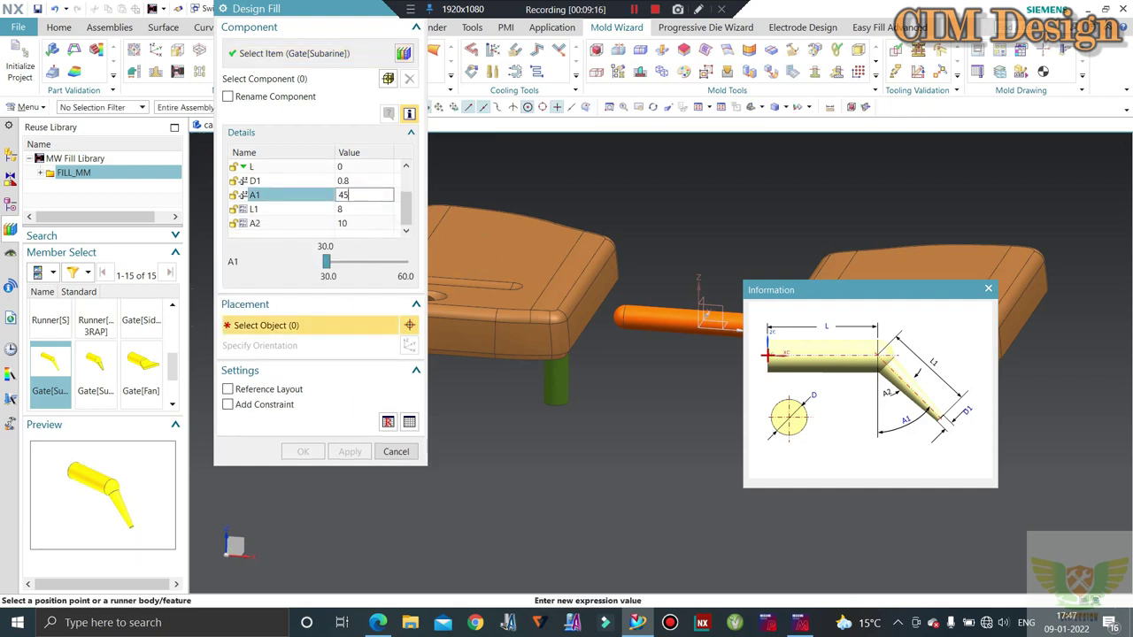
pyautogui.scroll(2, 581, 292)
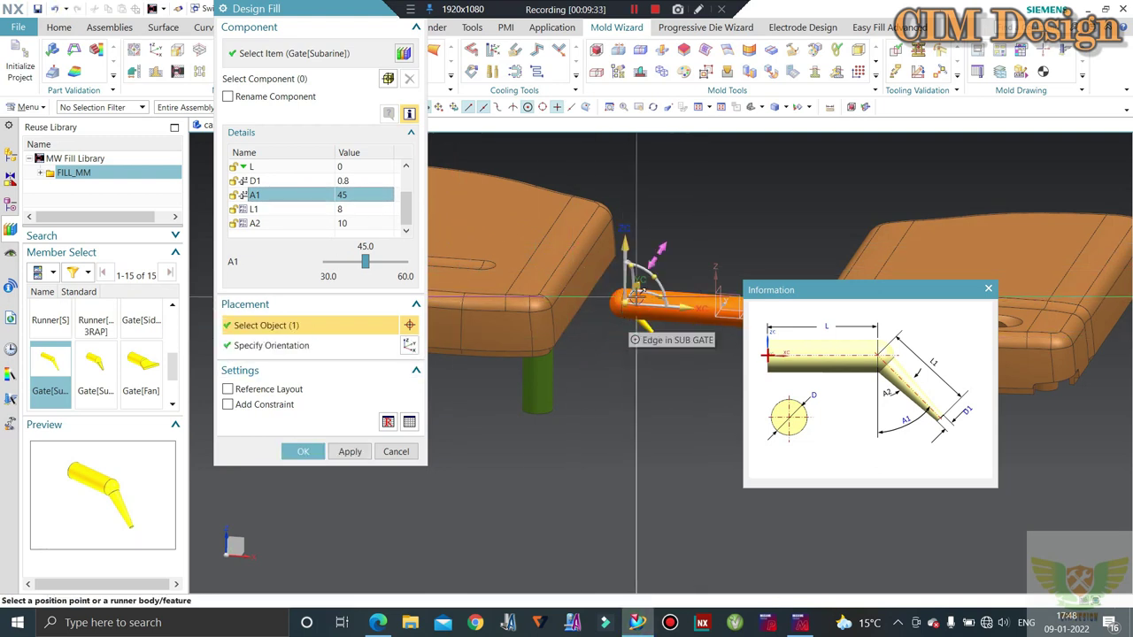
pyautogui.moveTo(671, 289)
pyautogui.mouseDown()
pyautogui.moveTo(600, 289)
pyautogui.moveTo(595, 306)
pyautogui.moveTo(585, 302)
pyautogui.mouseUp()
# Try a gate length L1 of 20, then set the gate angle A1 from 30 to 60
pyautogui.click(620, 301)
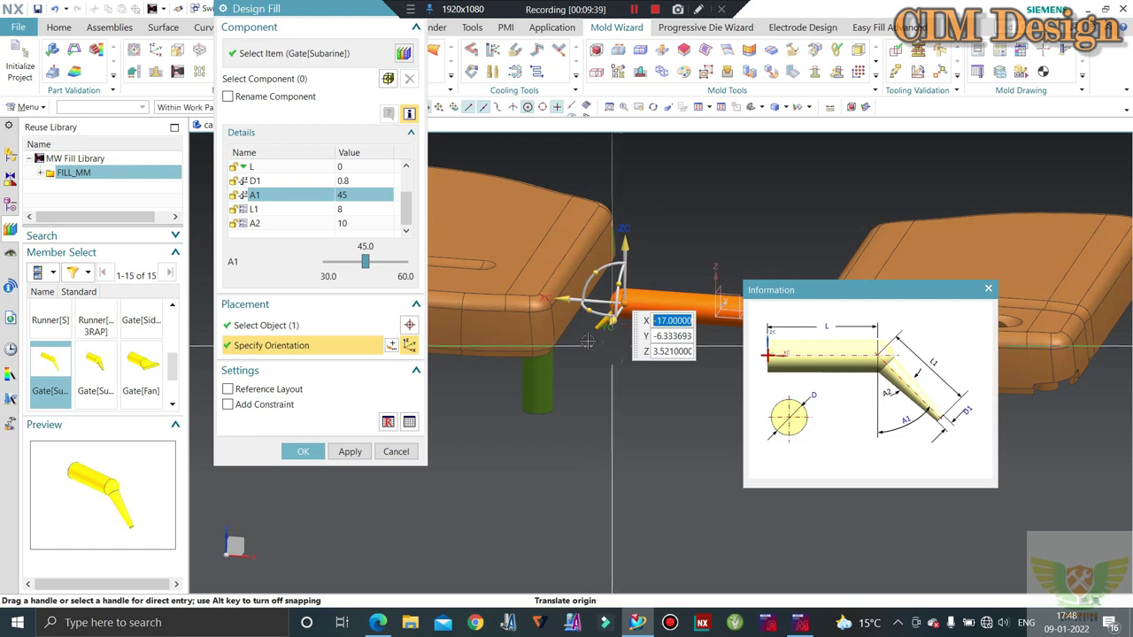
pyautogui.scroll(-2, 672, 292)
pyautogui.moveTo(673, 292); pyautogui.dragTo(824, 171, button='middle')
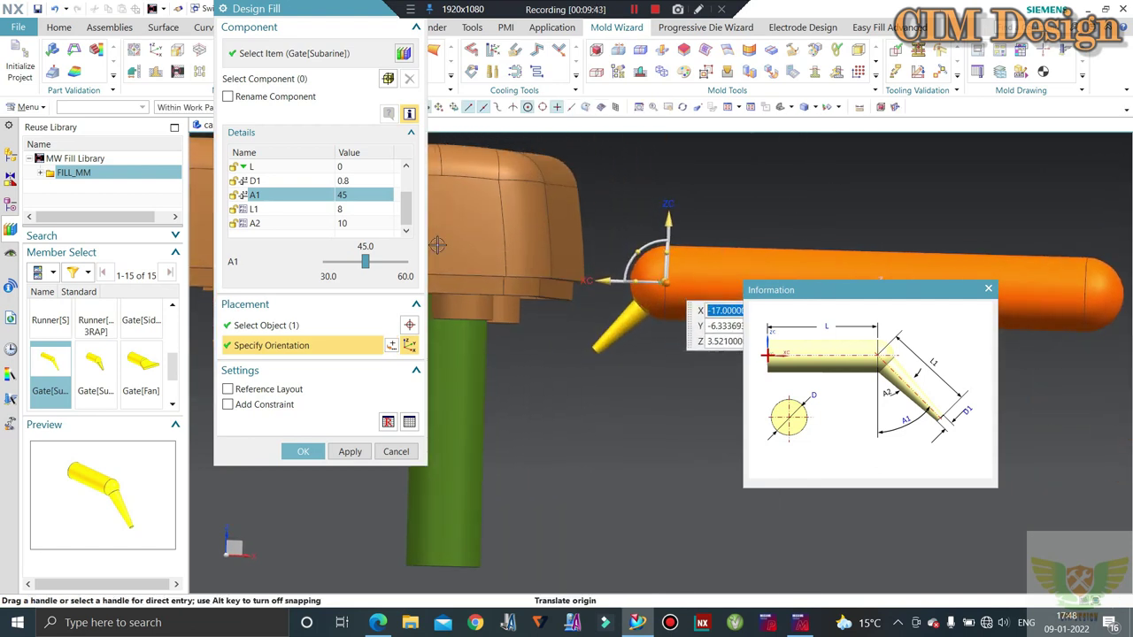
pyautogui.click(371, 210)
pyautogui.write('20')
pyautogui.press('Return')
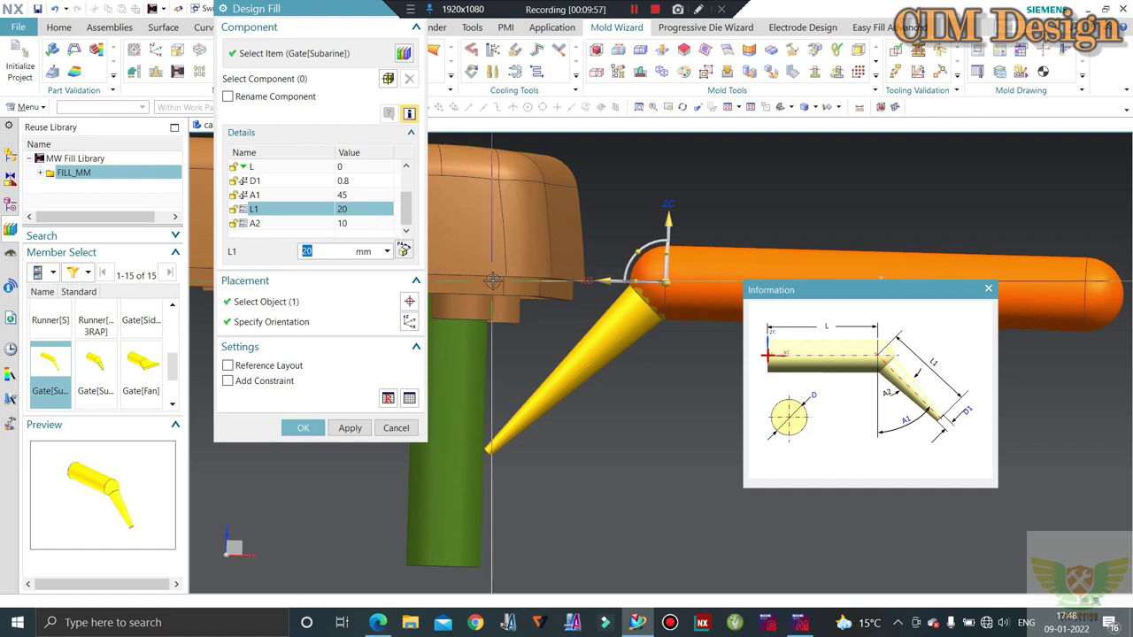
pyautogui.click(370, 196)
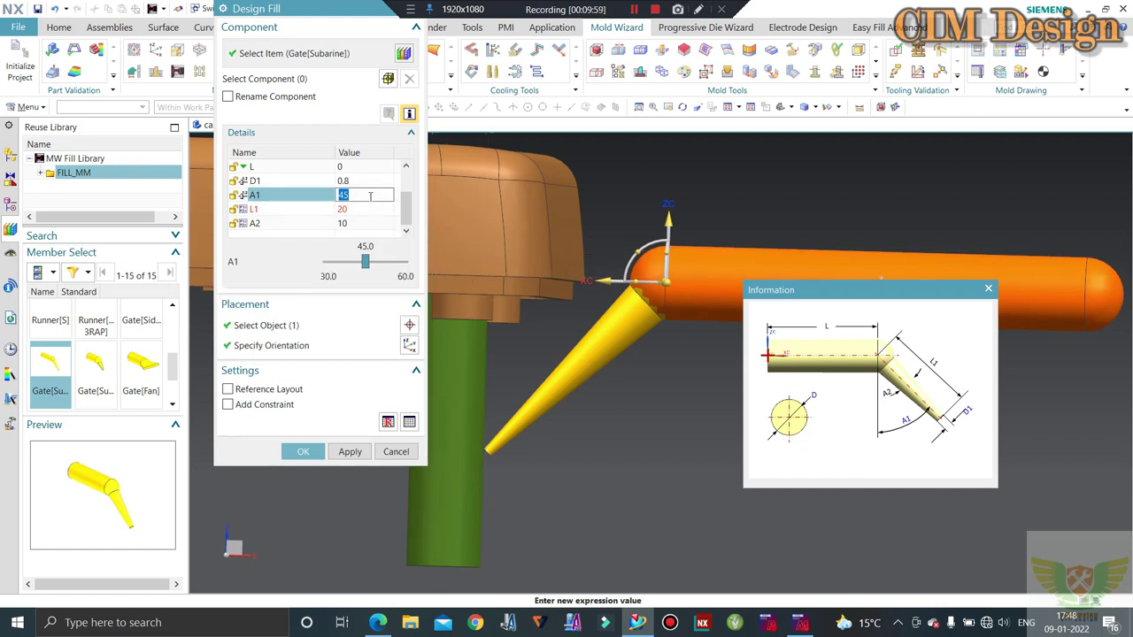
pyautogui.write('30')
pyautogui.write('6')
pyautogui.press('Return')
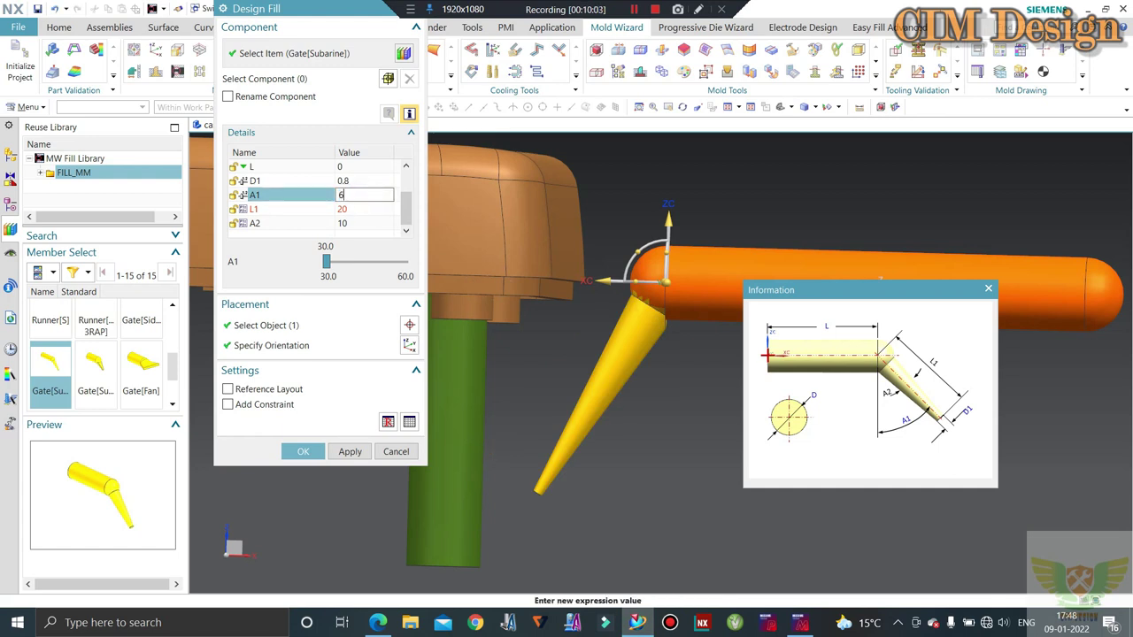
pyautogui.write('0')
pyautogui.press('Return')
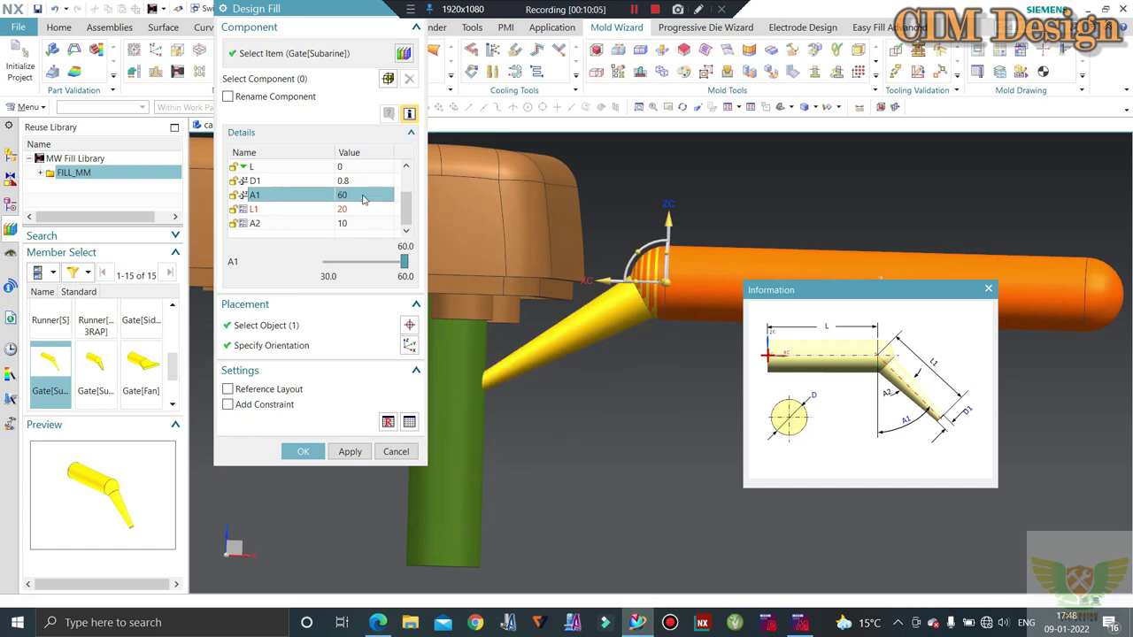
# Change the gate length L1 to 15, then to 18 mm, and reselect A1
pyautogui.click(361, 211)
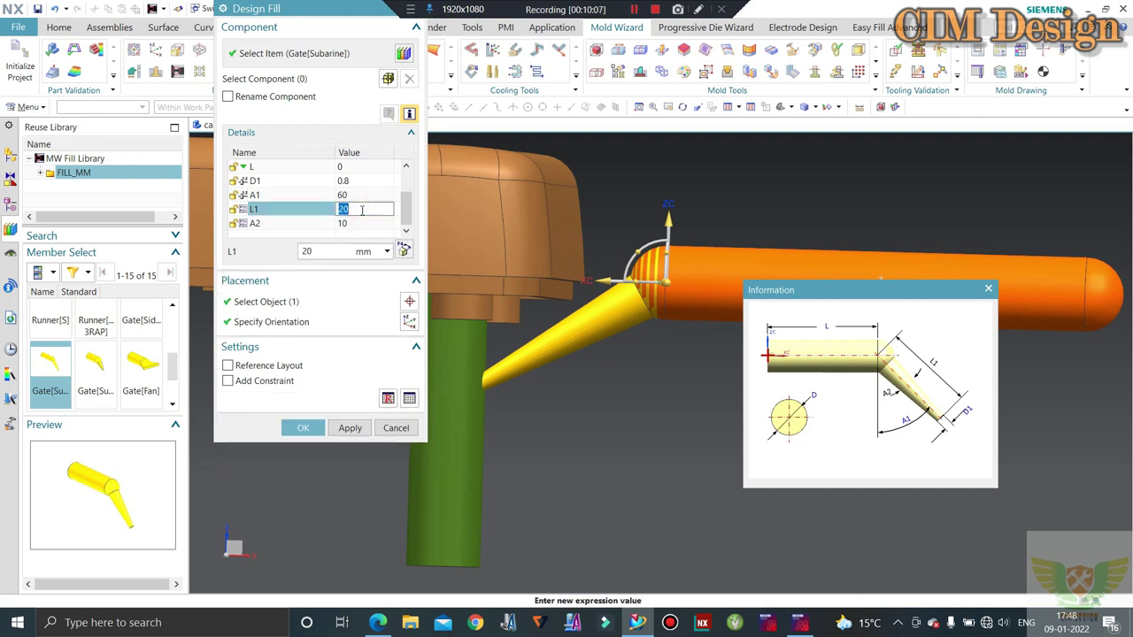
pyautogui.write('15')
pyautogui.press('Return')
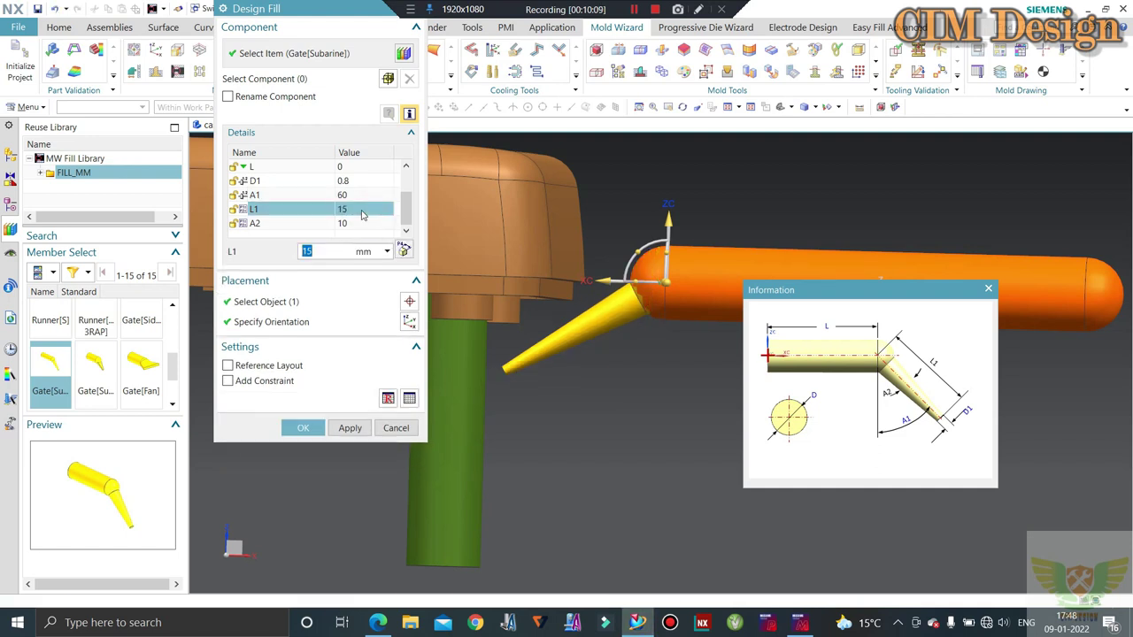
pyautogui.write('18')
pyautogui.press('Return')
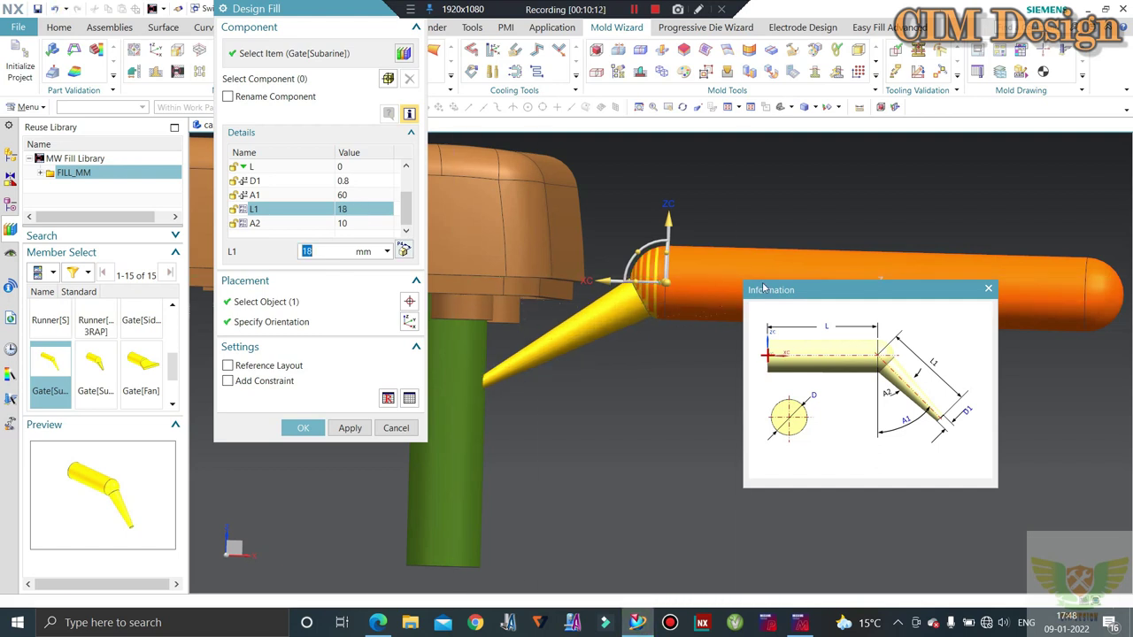
pyautogui.scroll(-2, 761, 169)
pyautogui.scroll(-1, 761, 169)
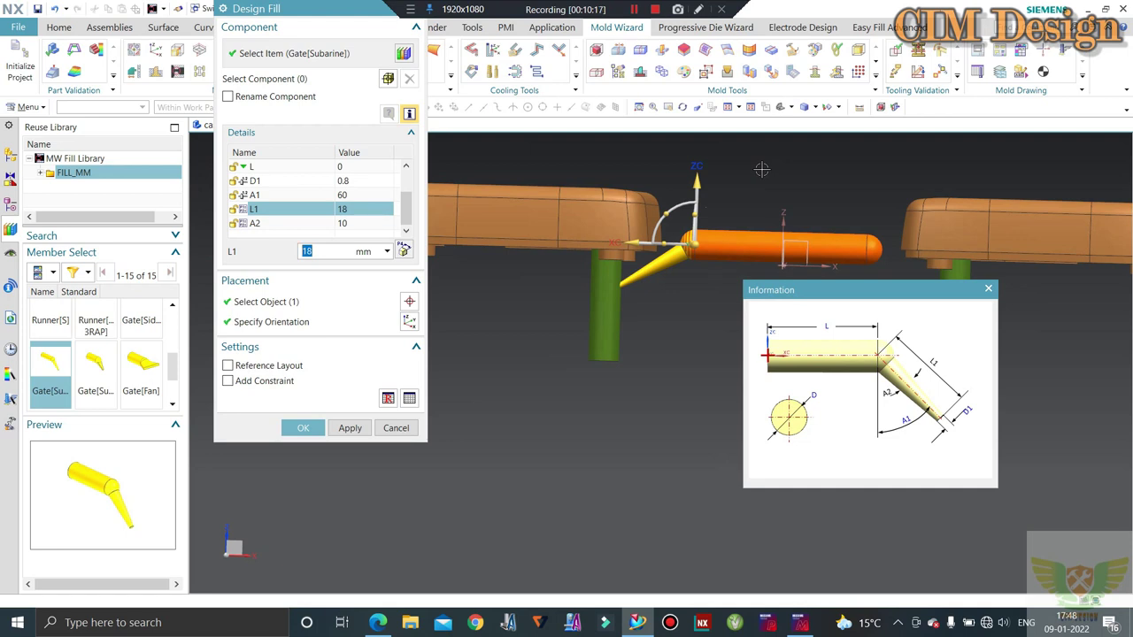
pyautogui.click(351, 195)
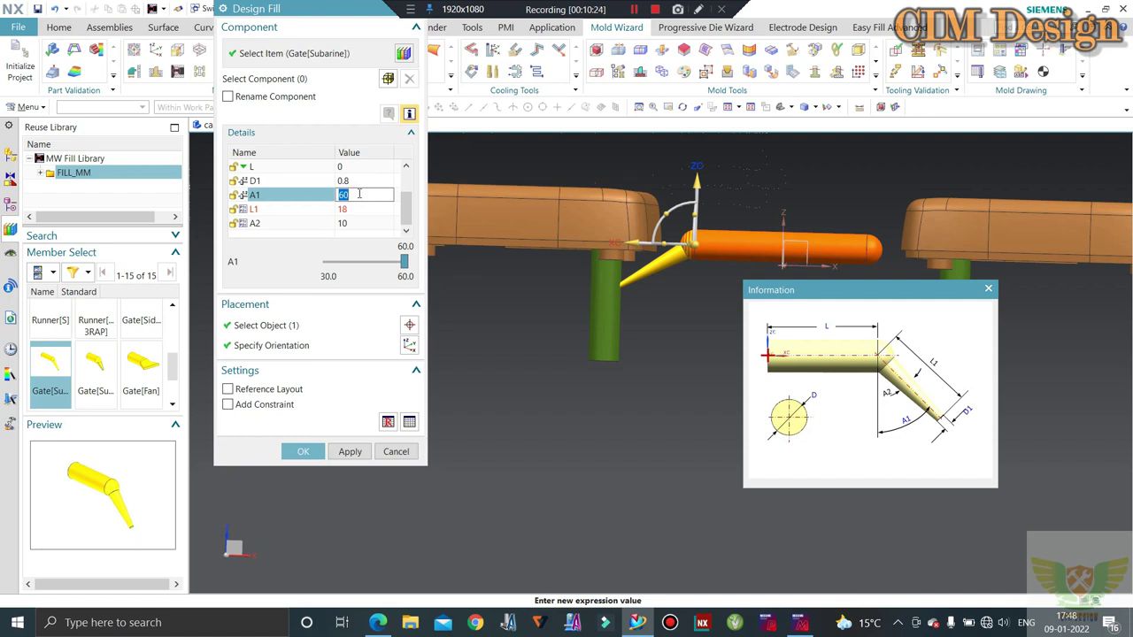
pyautogui.write('45')
# Try A1 at 45°, return it to 60°, inspect the gate cone, and confirm the gate
pyautogui.press('Return')
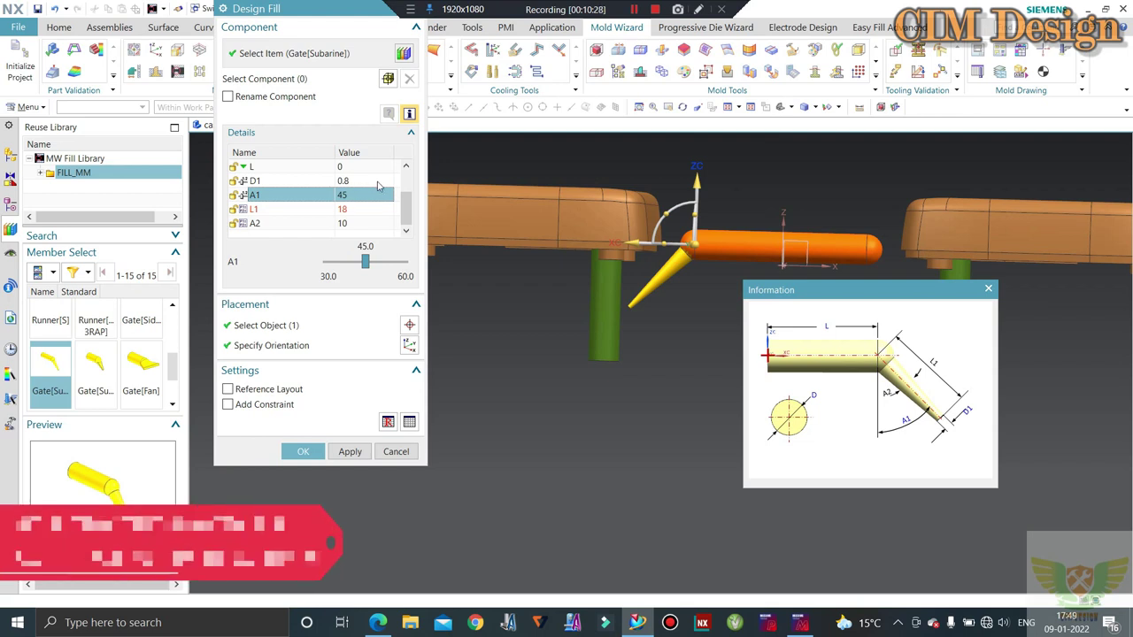
pyautogui.scroll(1, 668, 257)
pyautogui.scroll(1, 668, 257)
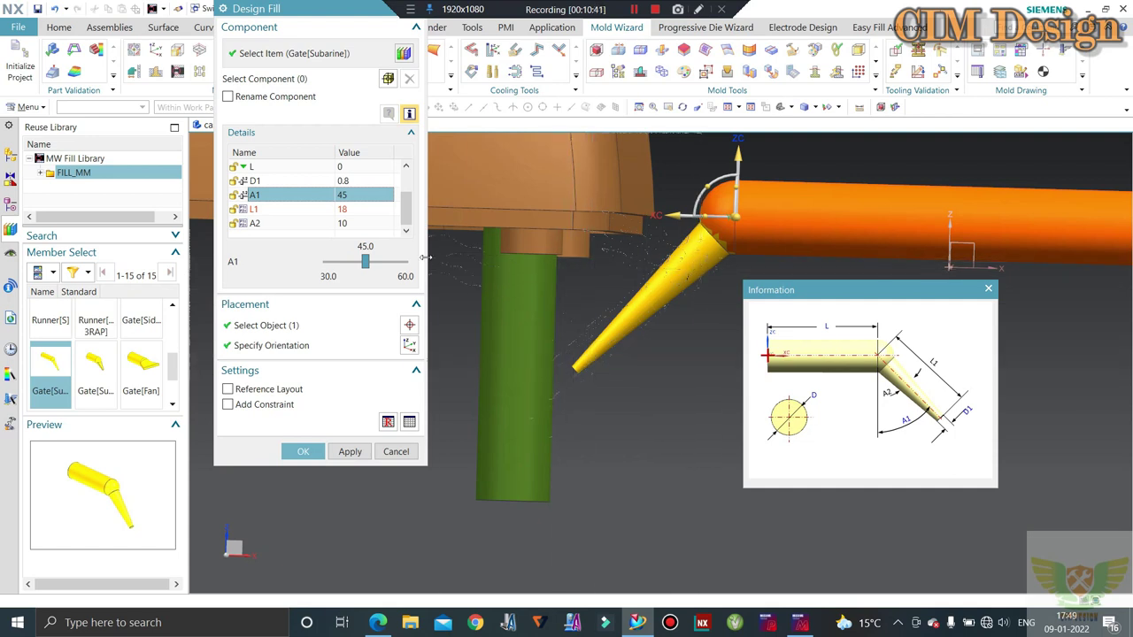
pyautogui.moveTo(427, 258)
pyautogui.mouseDown(button='middle')
pyautogui.moveTo(657, 286)
pyautogui.moveTo(651, 270)
pyautogui.moveTo(641, 301)
pyautogui.moveTo(620, 292)
pyautogui.mouseUp(button='middle')
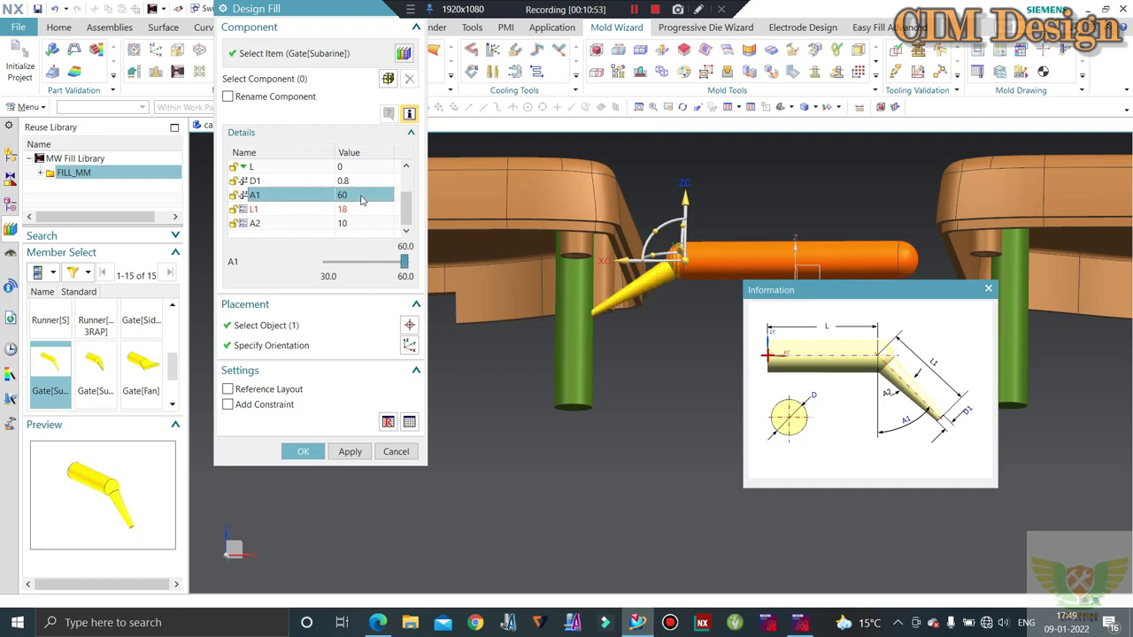
pyautogui.moveTo(662, 362); pyautogui.dragTo(673, 379, button='middle')
pyautogui.scroll(3, 672, 380)
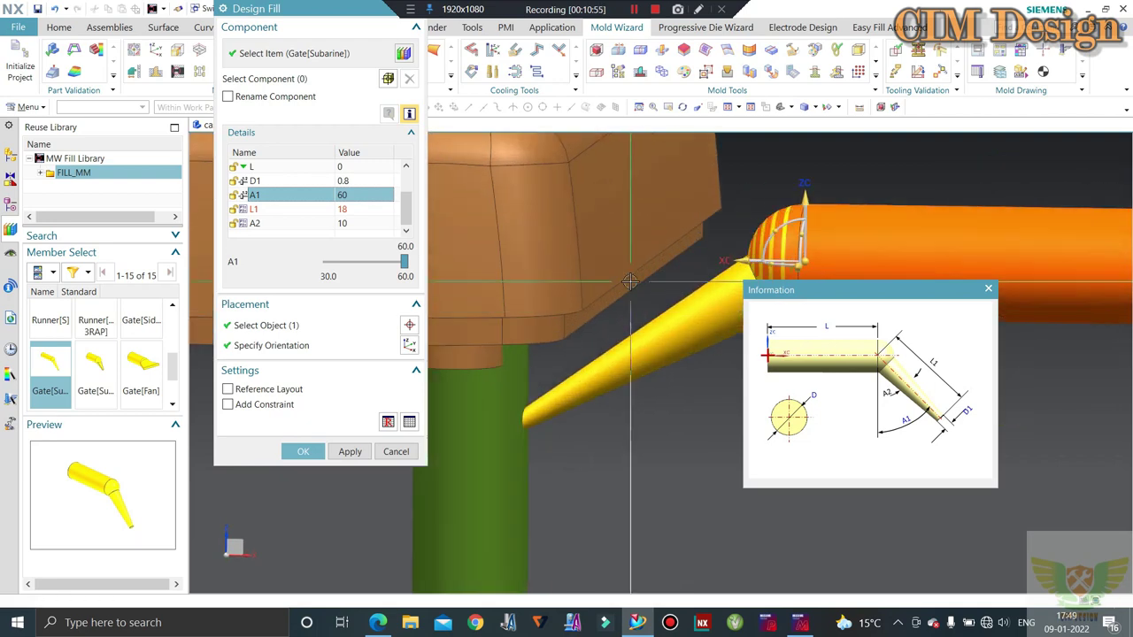
pyautogui.moveTo(630, 314); pyautogui.dragTo(548, 301, button='middle')
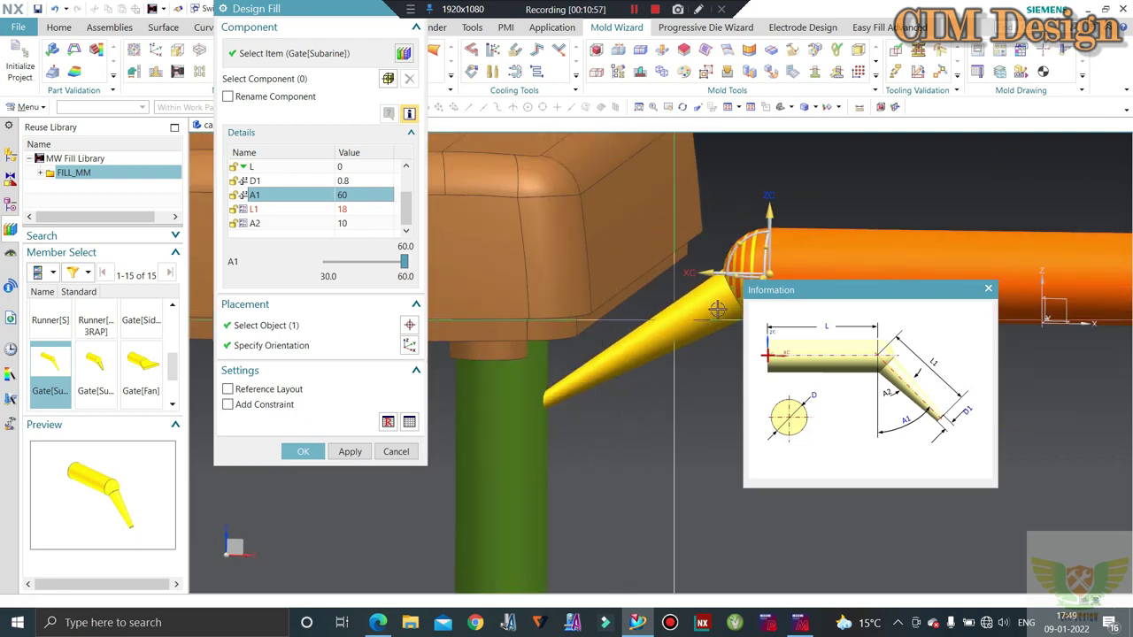
pyautogui.moveTo(717, 309); pyautogui.dragTo(772, 193, button='middle')
pyautogui.middleClick(788, 192)
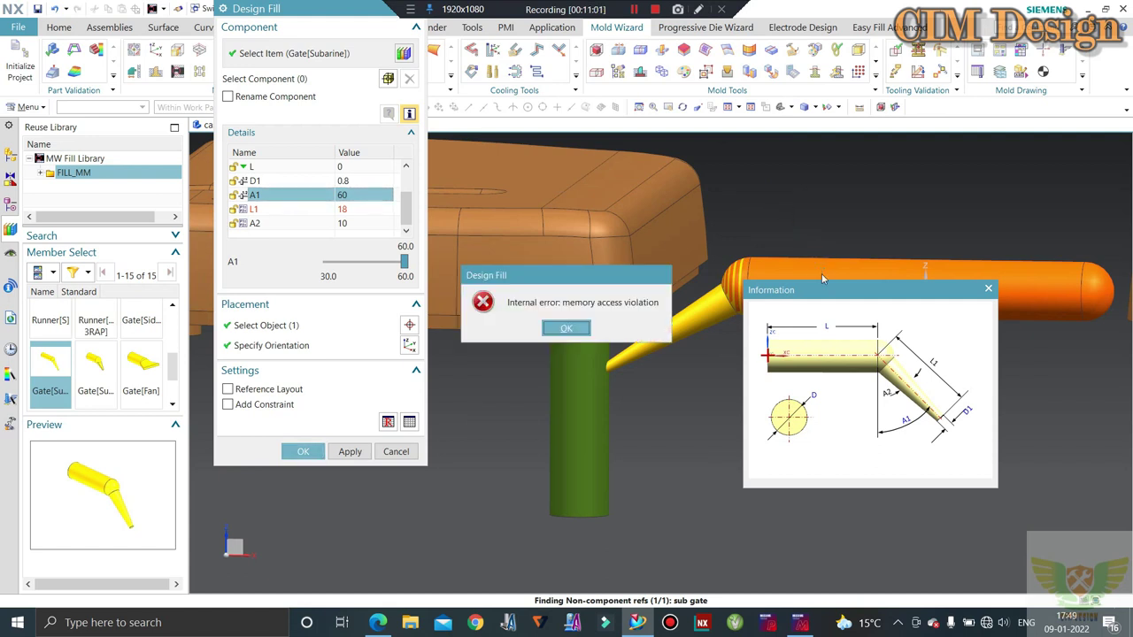
# Dismiss the repeated memory access violation errors and cancel the Design Fill gate
pyautogui.click(571, 329)
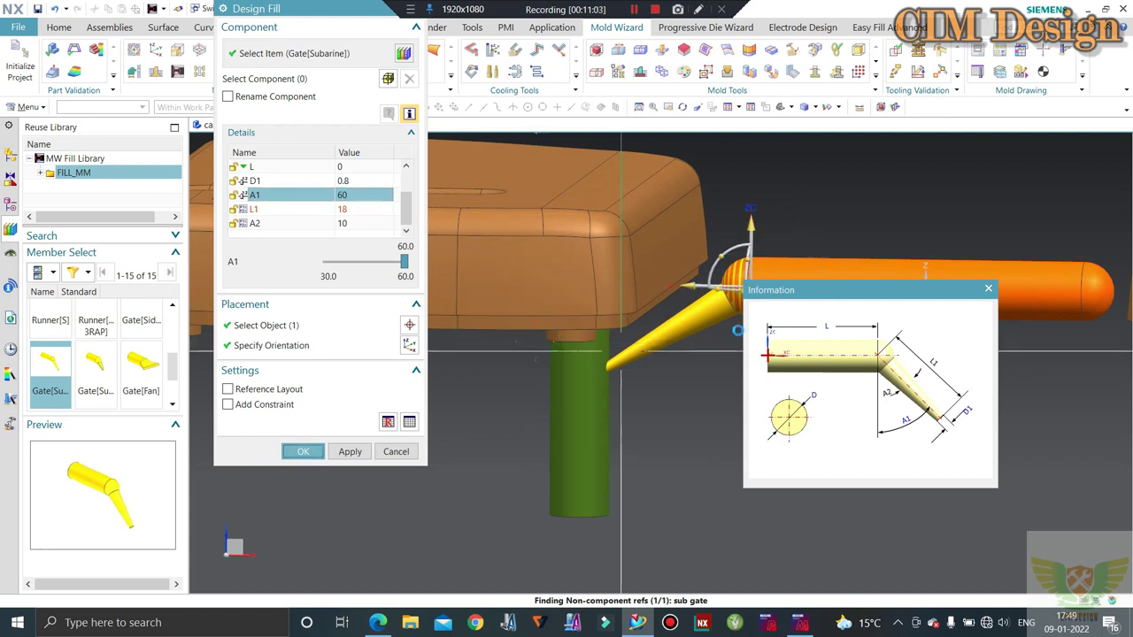
pyautogui.click(988, 291)
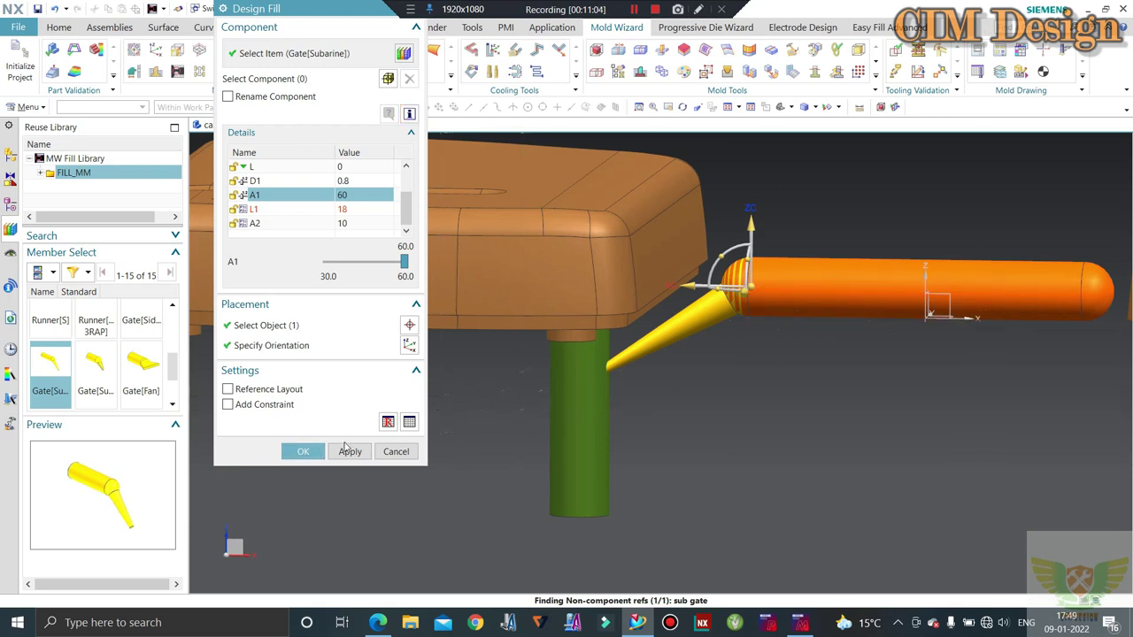
pyautogui.click(318, 451)
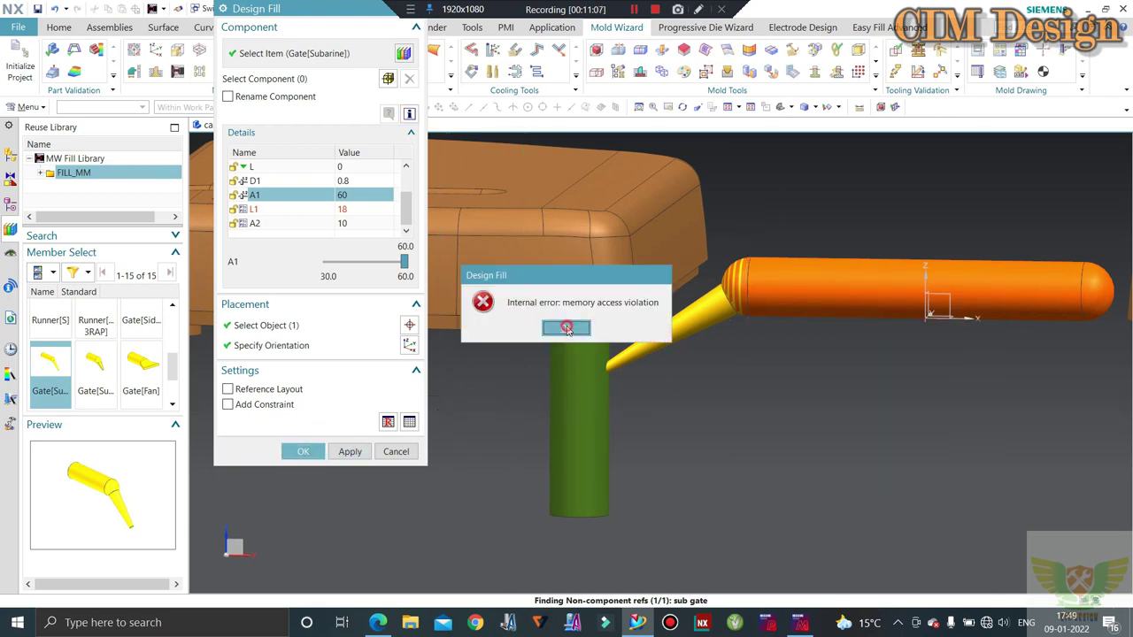
pyautogui.click(568, 329)
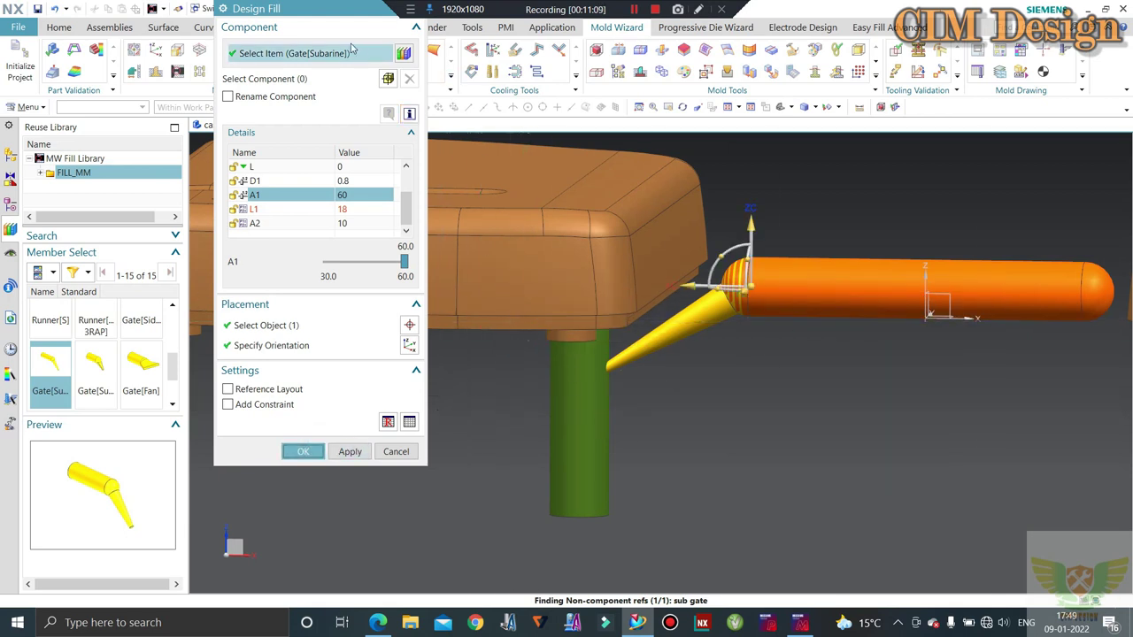
pyautogui.moveTo(335, 16); pyautogui.dragTo(311, 61)
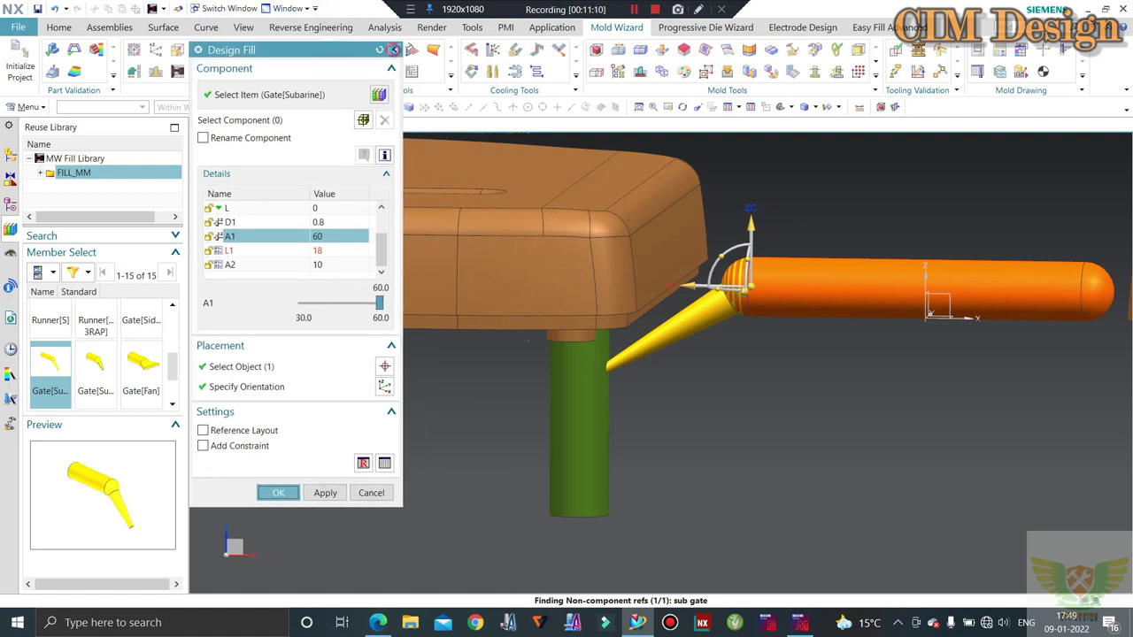
pyautogui.click(394, 50)
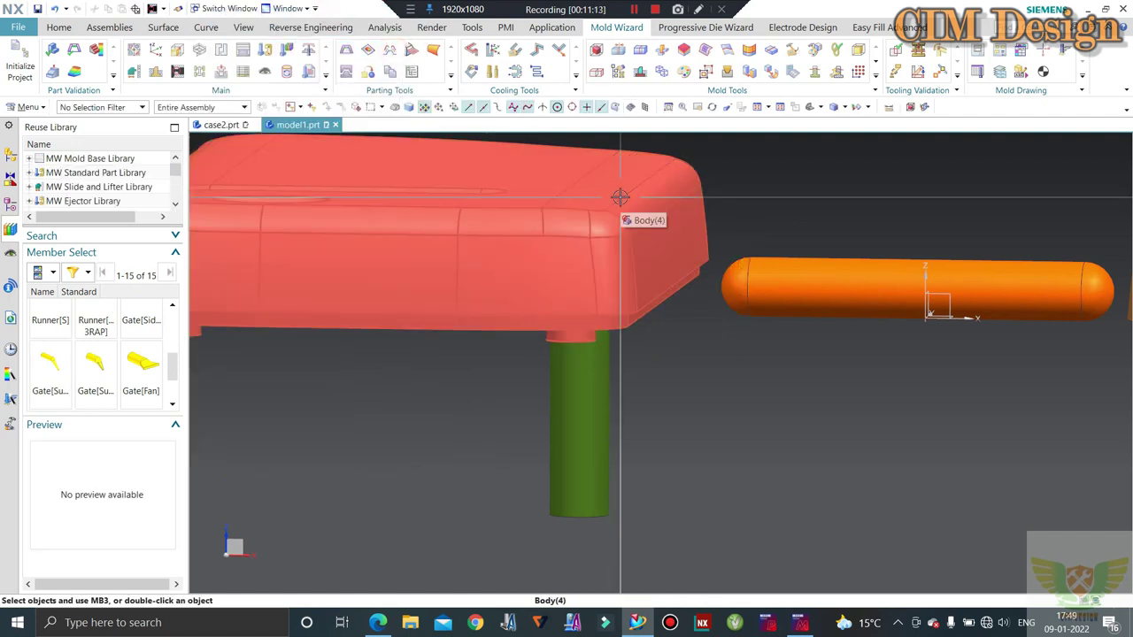
# Activate case2.prt, show its Assembly Navigator, and view both case halves with the runner tube
pyautogui.scroll(-4, 623, 197)
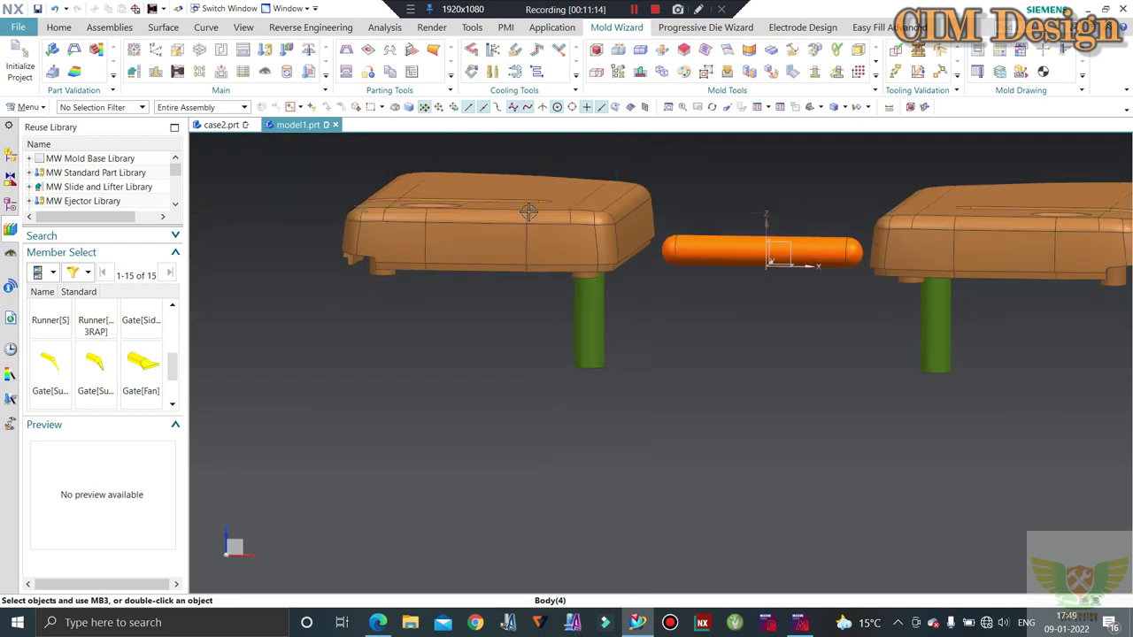
pyautogui.moveTo(619, 199); pyautogui.dragTo(543, 205, button='middle')
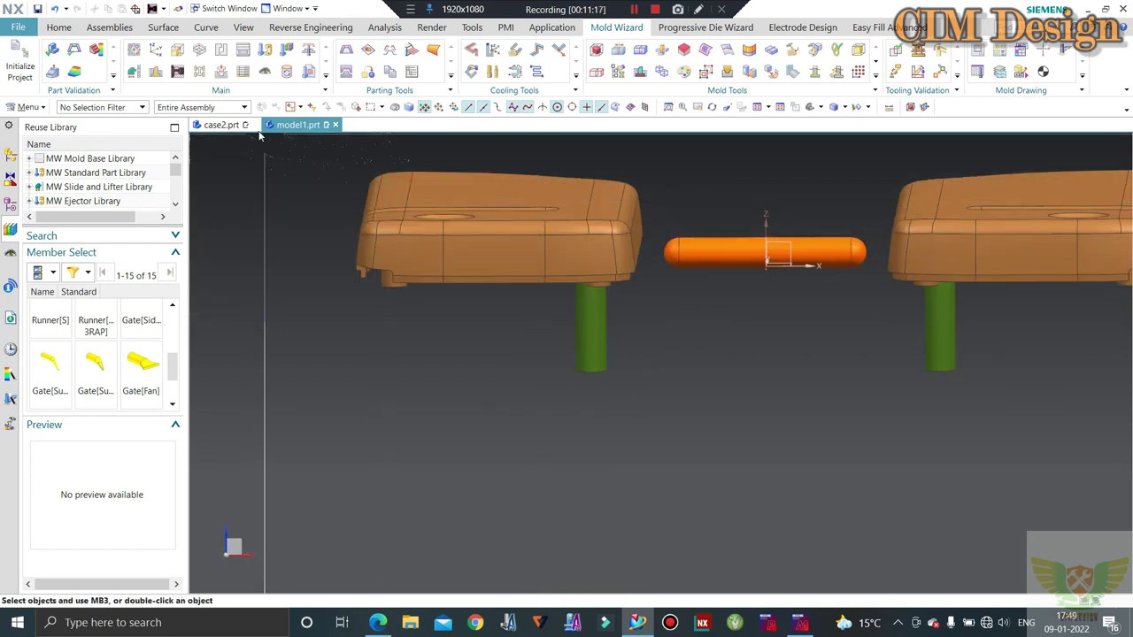
pyautogui.click(221, 125)
pyautogui.moveTo(338, 182); pyautogui.dragTo(620, 227, button='middle')
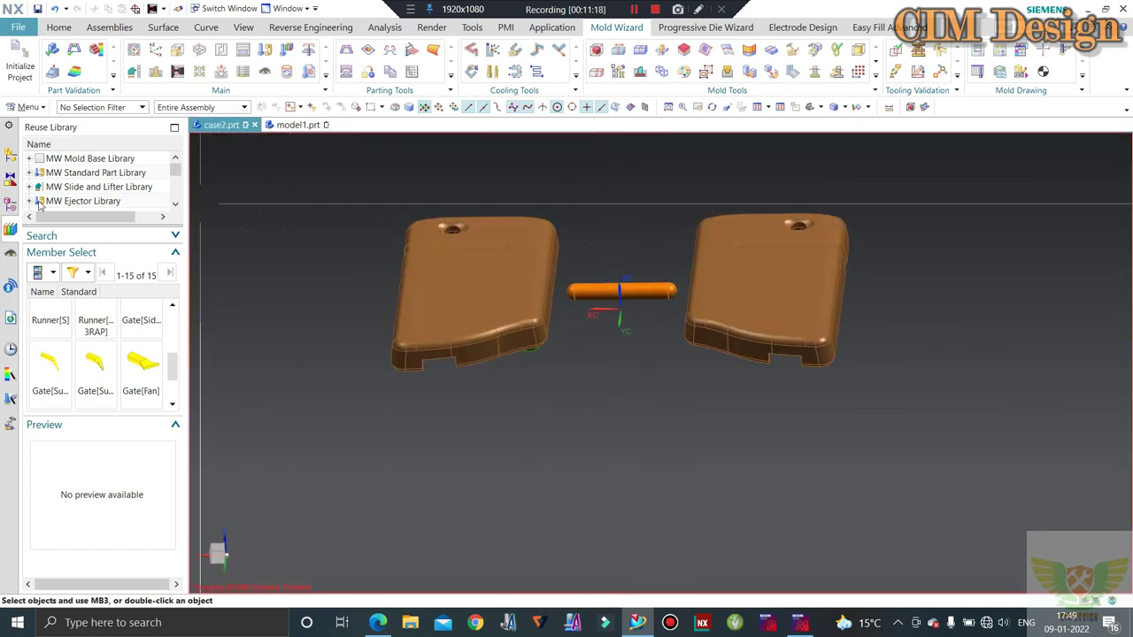
pyautogui.click(10, 154)
pyautogui.moveTo(478, 283)
pyautogui.mouseDown(button='middle')
pyautogui.moveTo(590, 210)
pyautogui.moveTo(602, 361)
pyautogui.moveTo(549, 296)
pyautogui.mouseUp(button='middle')
pyautogui.scroll(5, 579, 336)
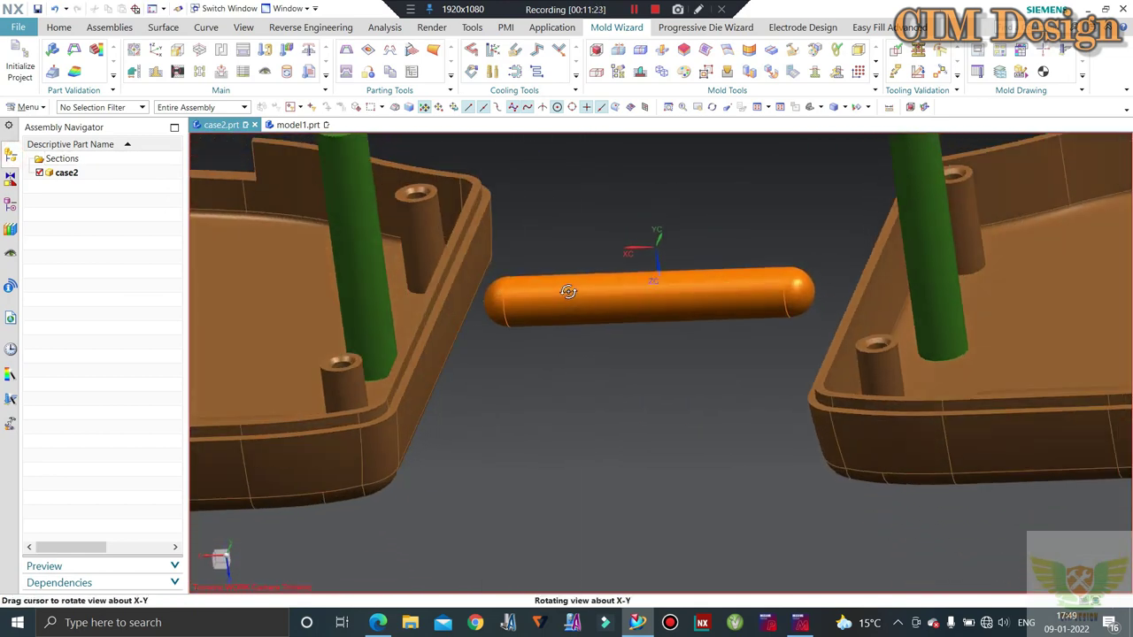
# Start an Extrude from the Home tab, then cancel it
pyautogui.click(60, 28)
pyautogui.click(170, 55)
pyautogui.scroll(3, 447, 298)
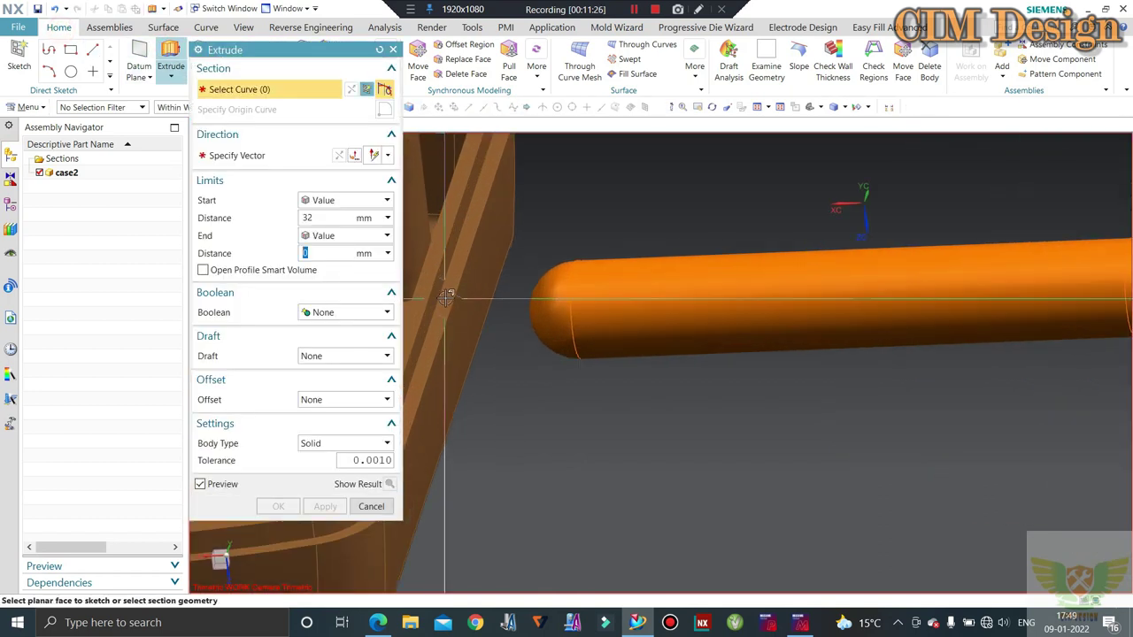
pyautogui.press('Escape')
# Create the new sketch SKETCH_009 with the S shortcut, leaving the Profile tool closed
pyautogui.press('s')
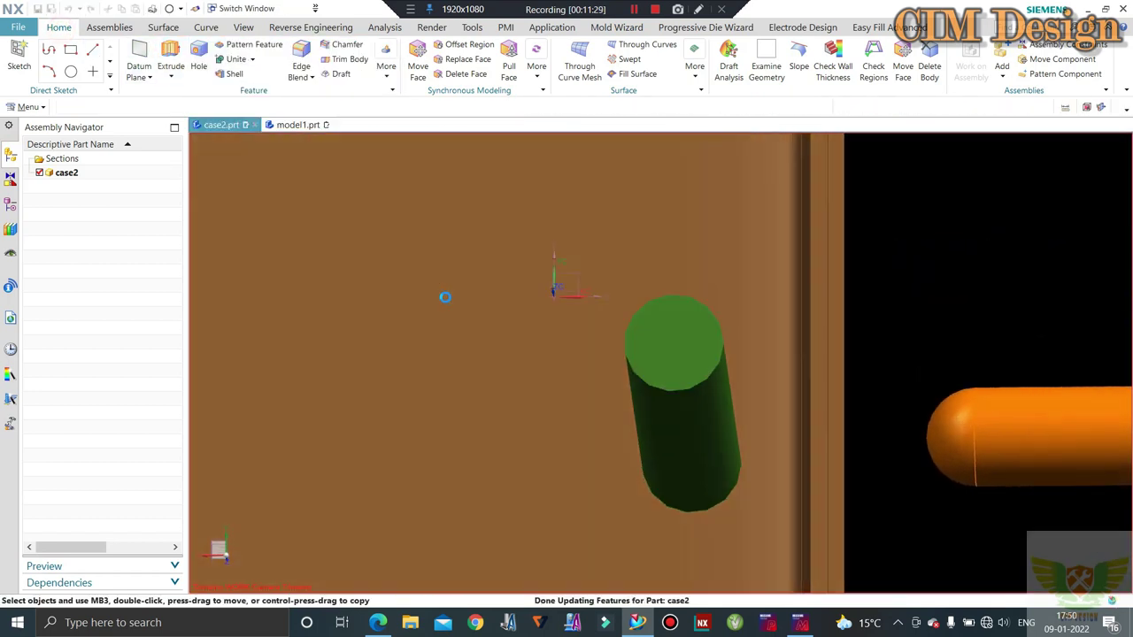
pyautogui.scroll(-3, 759, 397)
pyautogui.scroll(3, 715, 373)
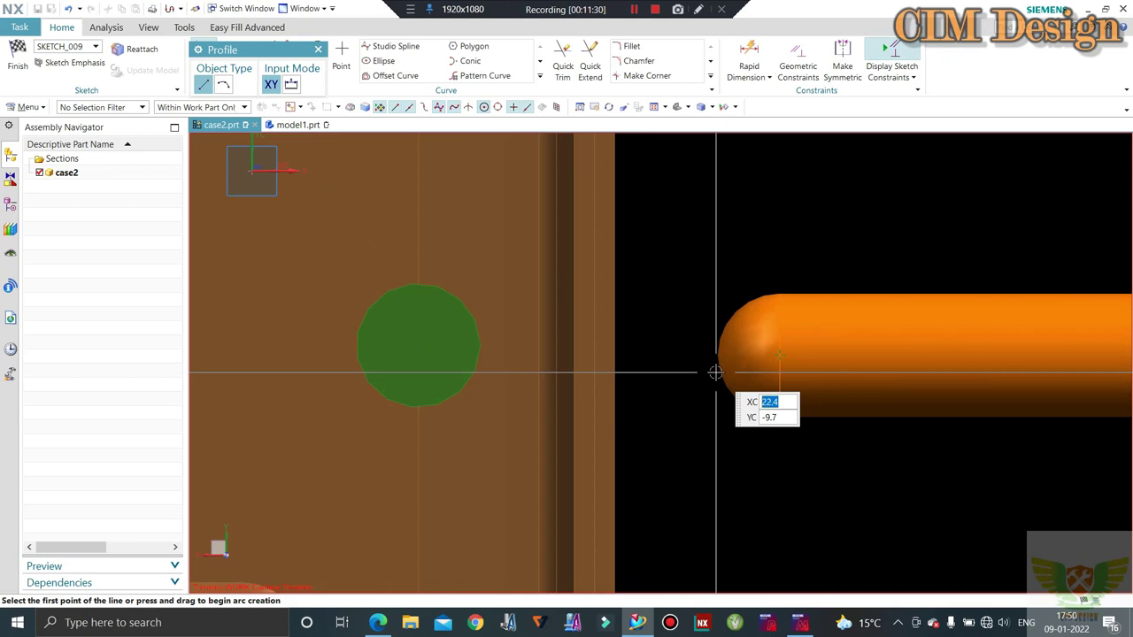
pyautogui.moveTo(438, 266)
pyautogui.mouseDown(button='middle')
pyautogui.moveTo(501, 363)
pyautogui.moveTo(480, 286)
pyautogui.mouseUp(button='middle')
pyautogui.scroll(2, 483, 266)
pyautogui.scroll(2, 469, 217)
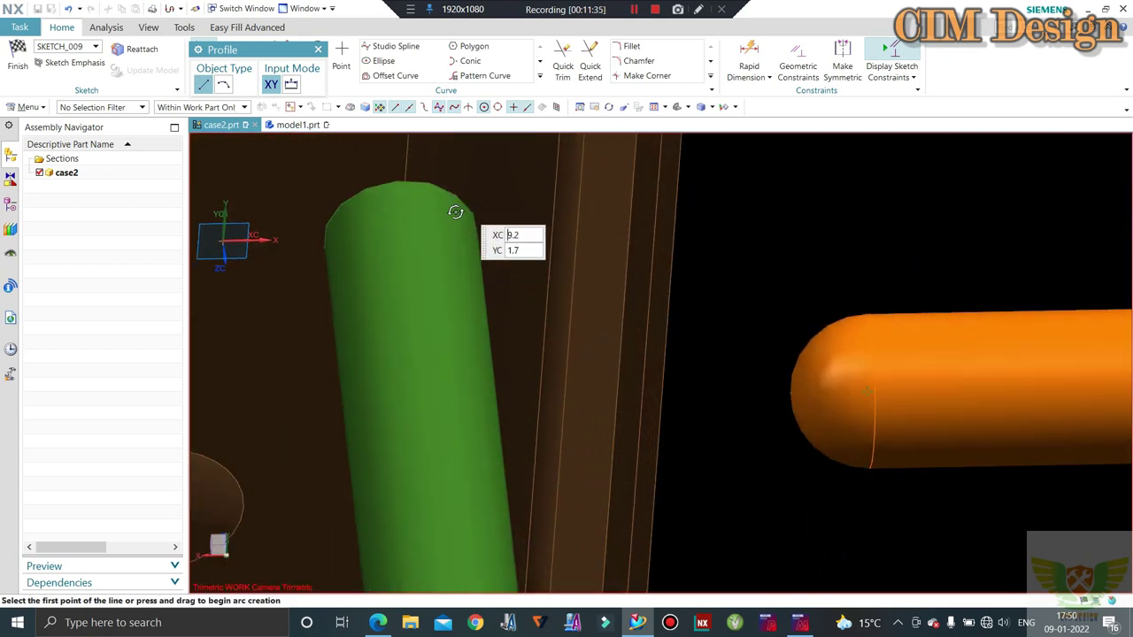
pyautogui.scroll(2, 495, 265)
pyautogui.scroll(-2, 505, 266)
pyautogui.scroll(4, 511, 251)
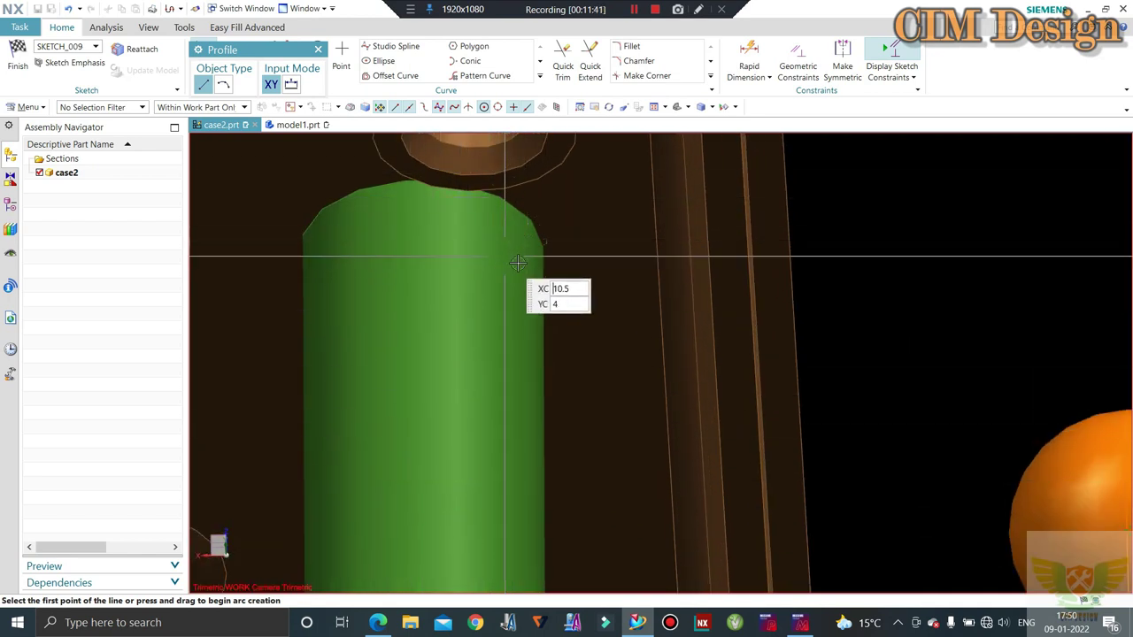
pyautogui.scroll(-1, 527, 217)
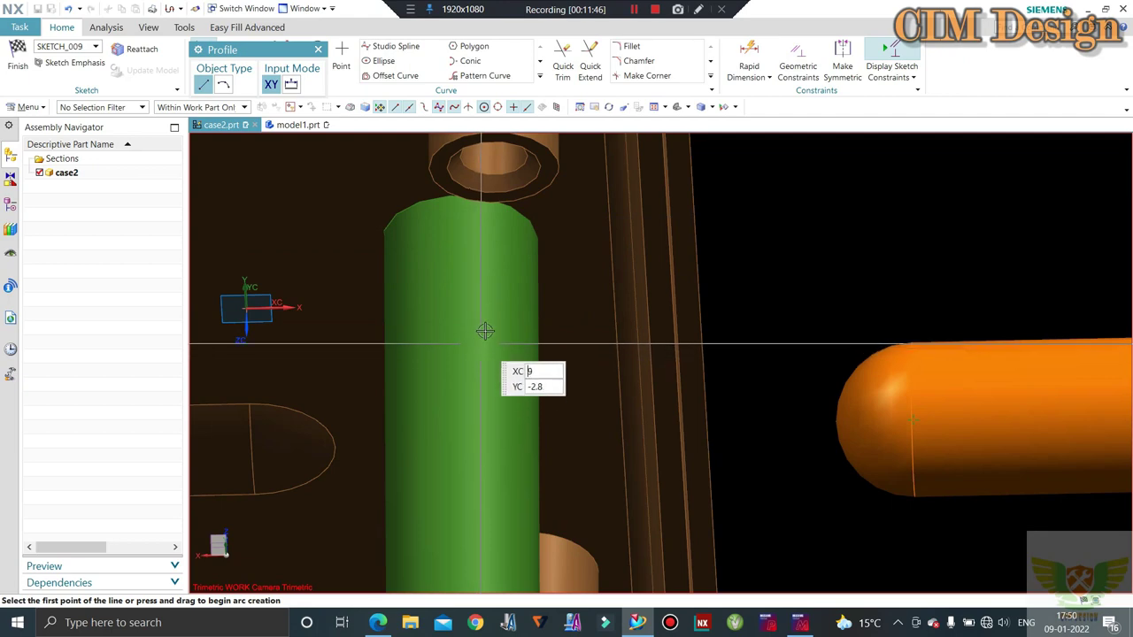
pyautogui.click(318, 49)
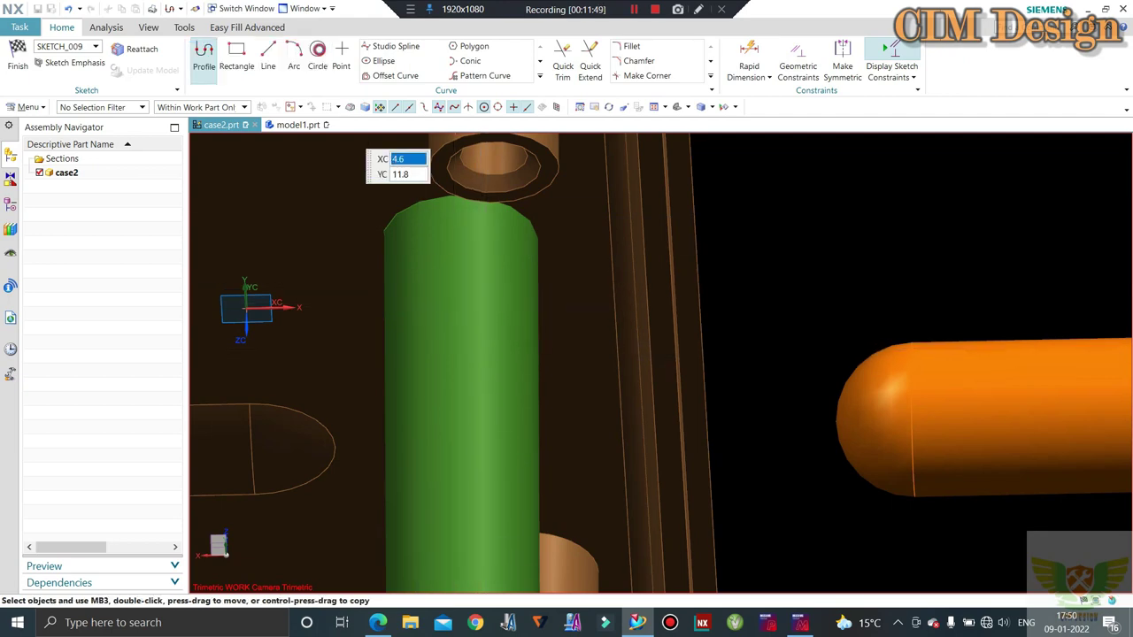
pyautogui.scroll(-3, 761, 313)
pyautogui.moveTo(761, 314); pyautogui.dragTo(870, 375, button='middle')
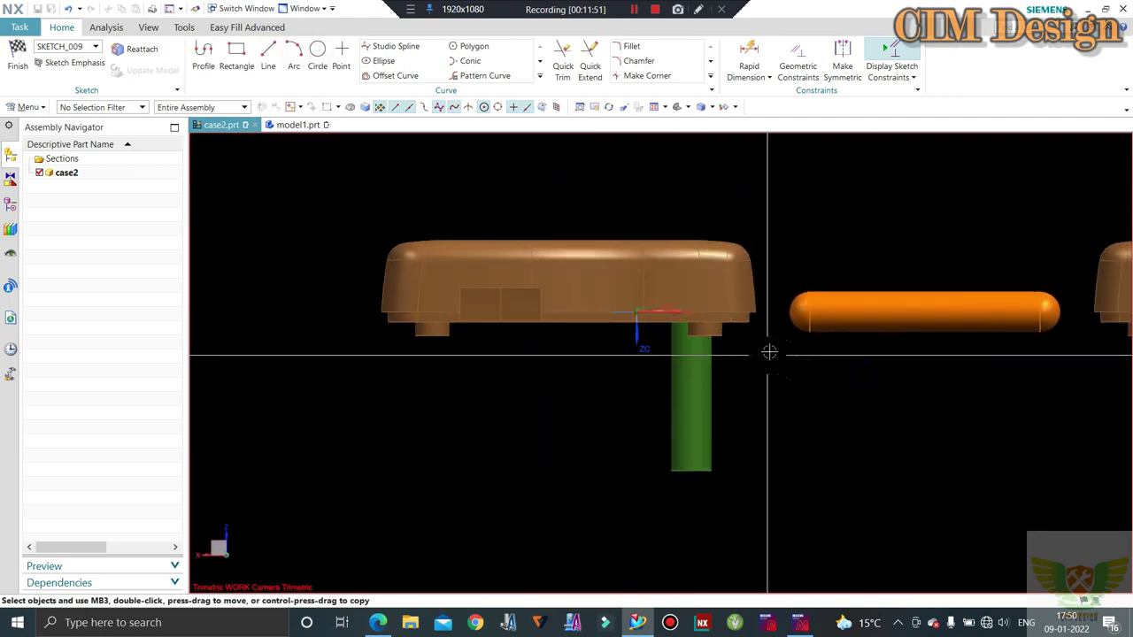
pyautogui.moveTo(769, 351)
pyautogui.mouseDown(button='middle')
pyautogui.moveTo(785, 257)
pyautogui.moveTo(842, 261)
pyautogui.mouseUp(button='middle')
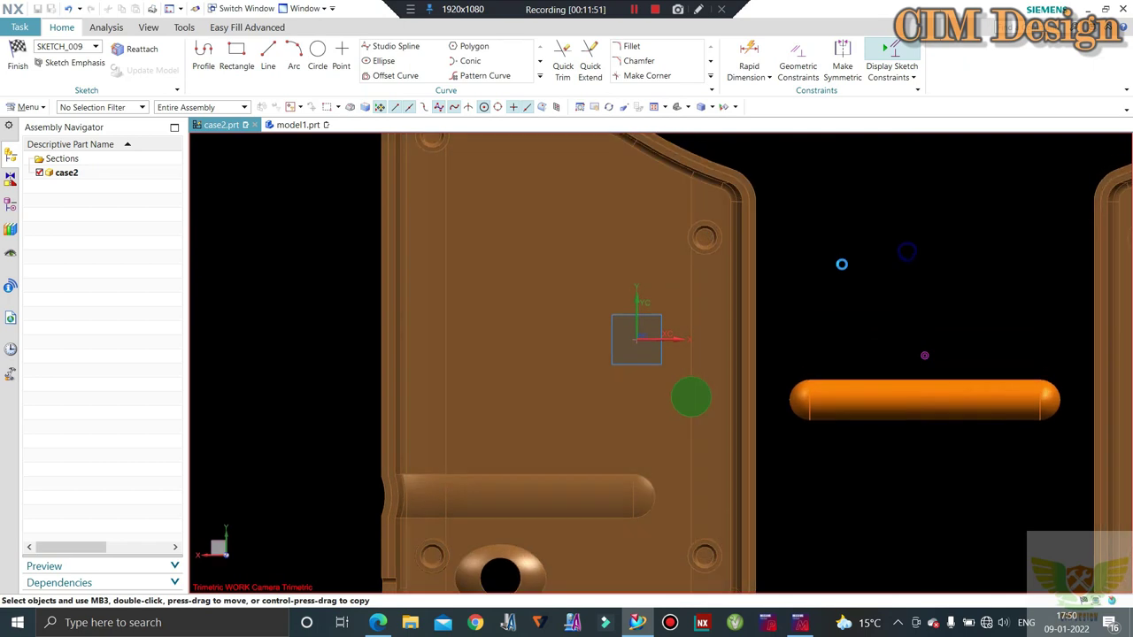
# Draw a two-point rectangle from the case edge to the runner tube's end
pyautogui.click(237, 58)
pyautogui.scroll(4, 775, 413)
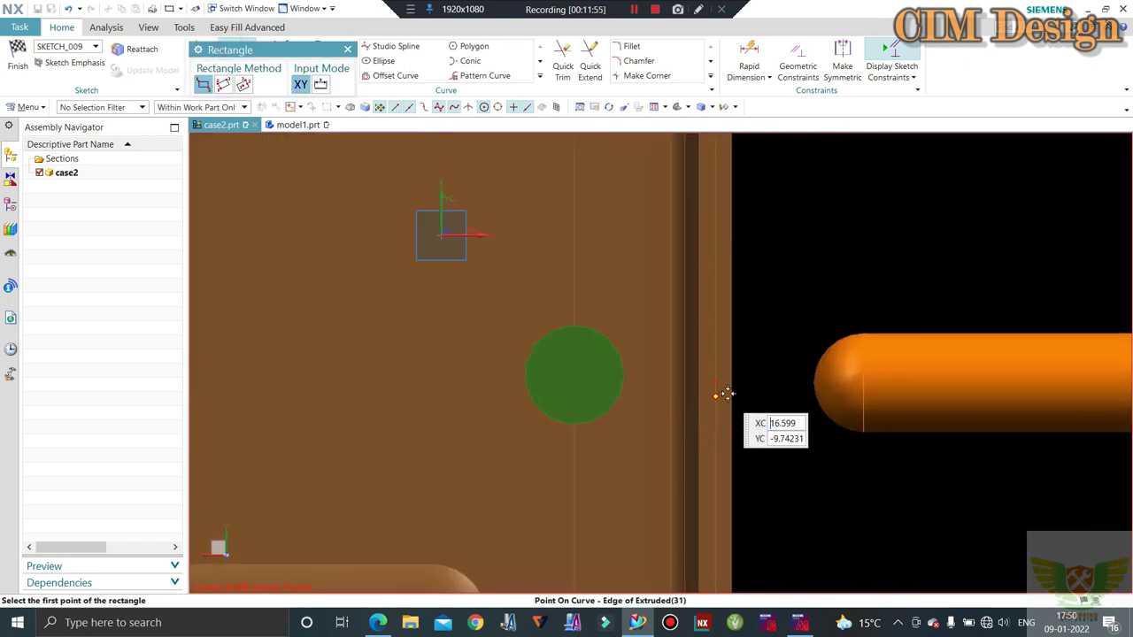
pyautogui.click(242, 83)
pyautogui.click(731, 341)
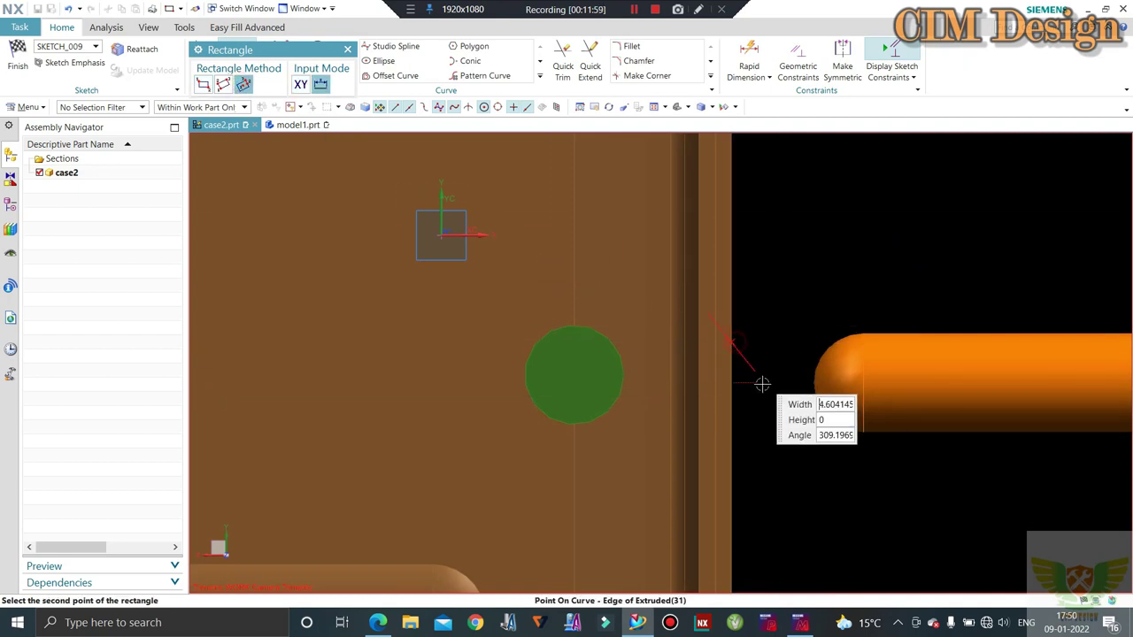
pyautogui.click(201, 84)
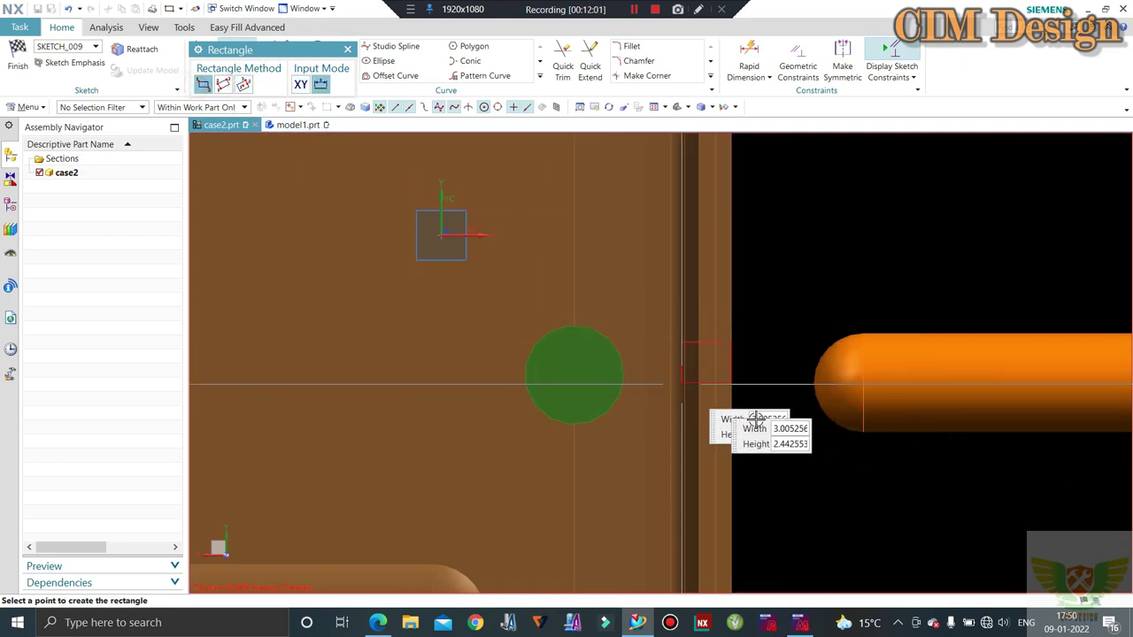
pyautogui.click(864, 422)
pyautogui.click(912, 433)
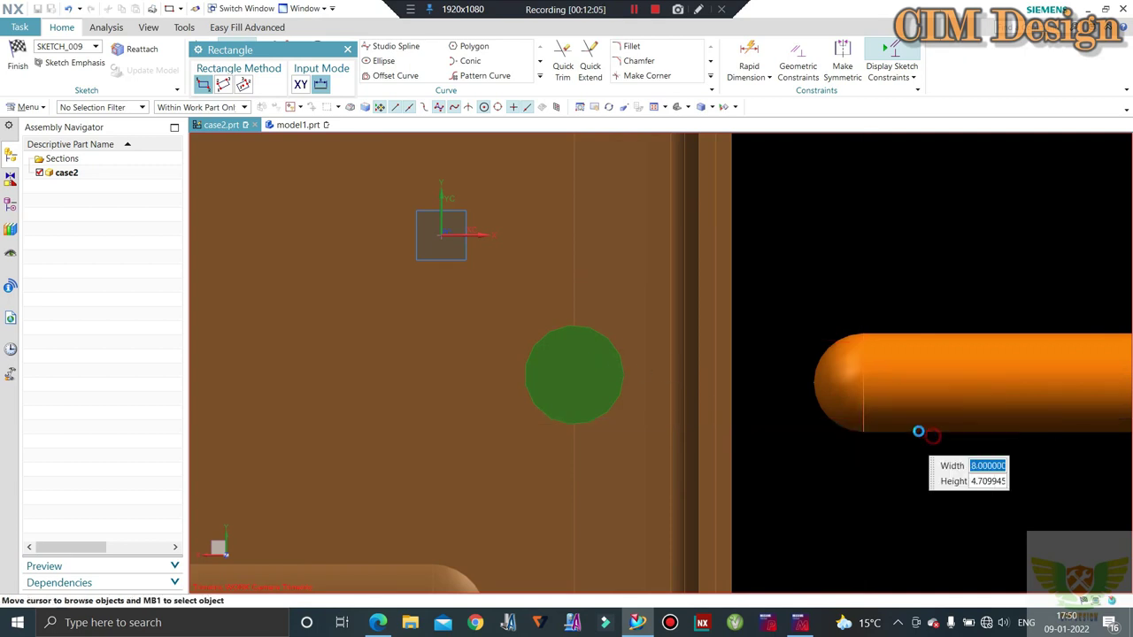
pyautogui.press('Escape')
# Add a Rapid Dimension of 8 from the rectangle's side to the runner's end
pyautogui.click(749, 60)
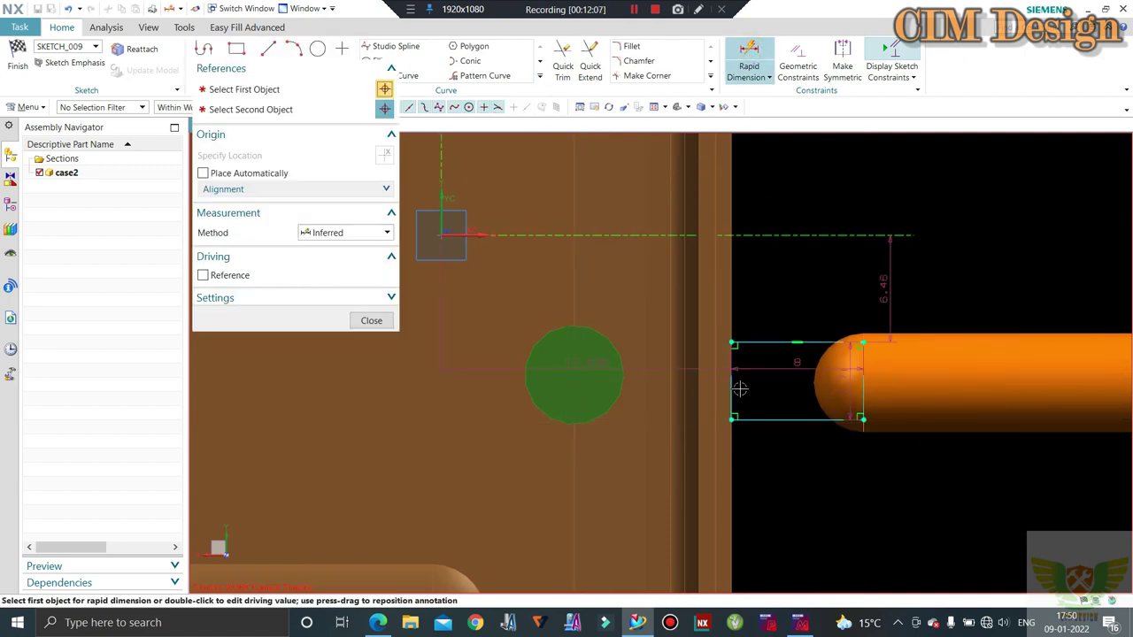
pyautogui.click(733, 383)
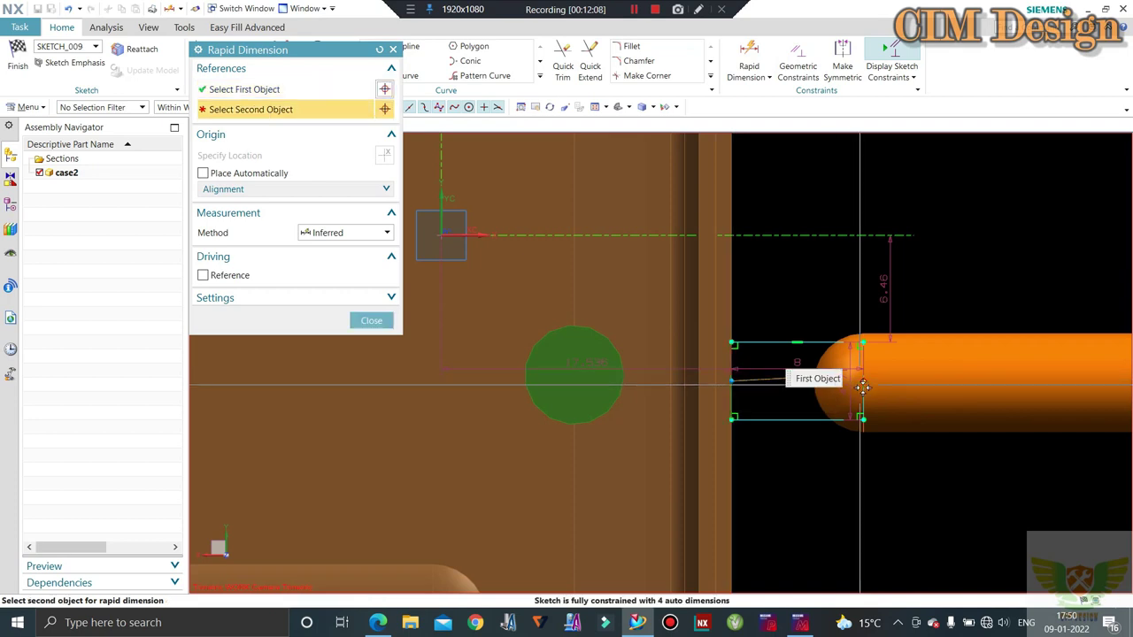
pyautogui.click(860, 394)
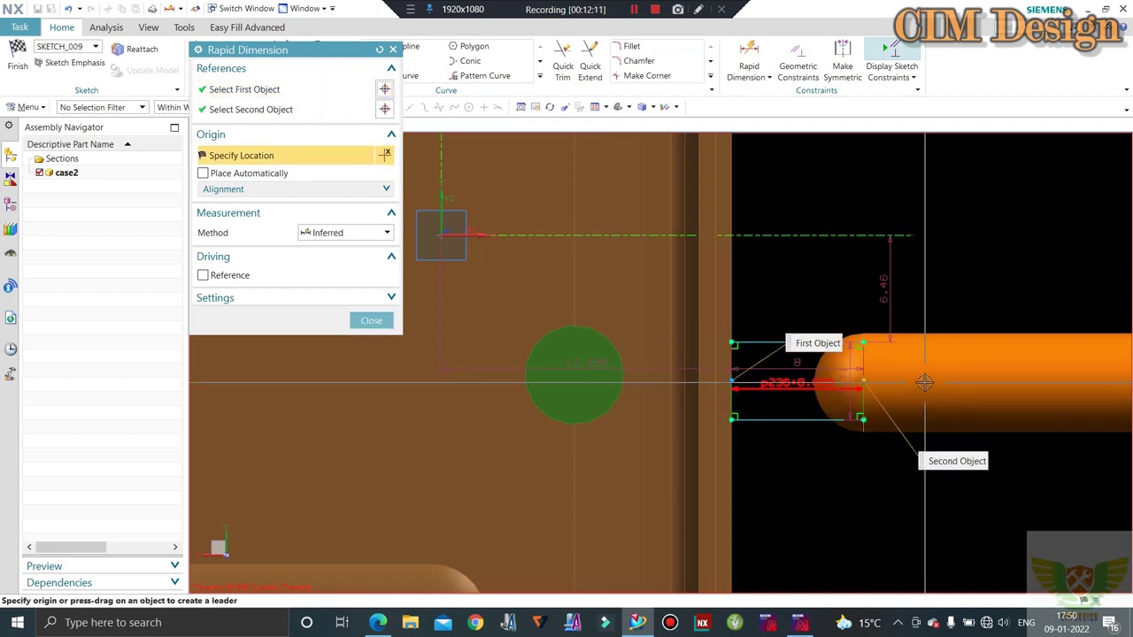
pyautogui.scroll(1, 921, 384)
pyautogui.scroll(2, 885, 376)
pyautogui.scroll(1, 875, 367)
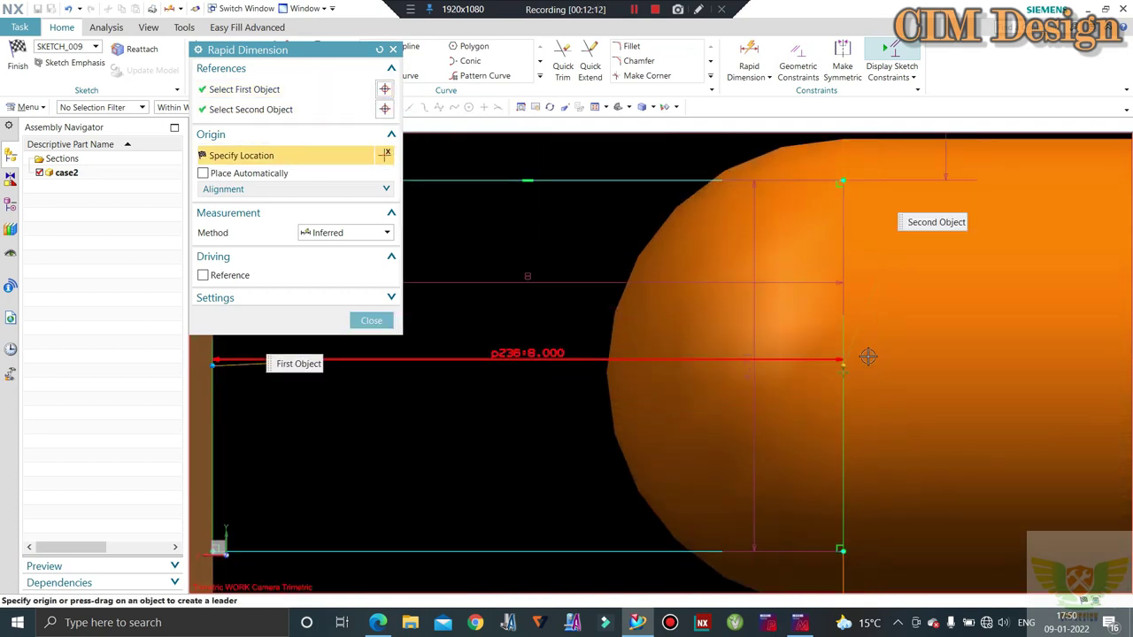
pyautogui.scroll(2, 854, 367)
pyautogui.scroll(1, 832, 376)
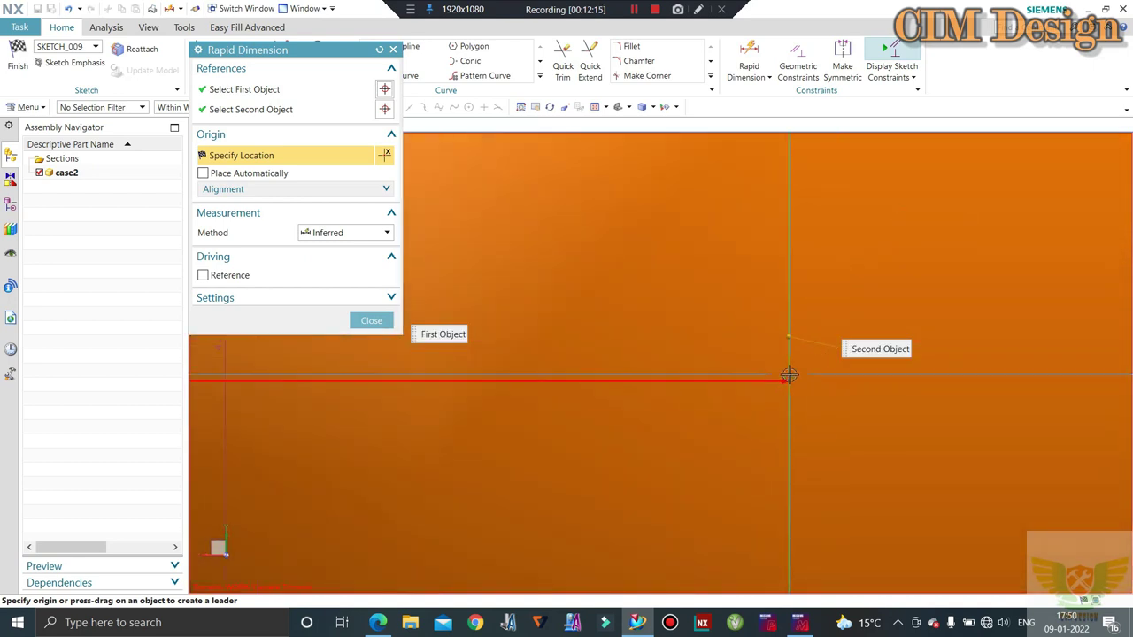
pyautogui.press('Escape')
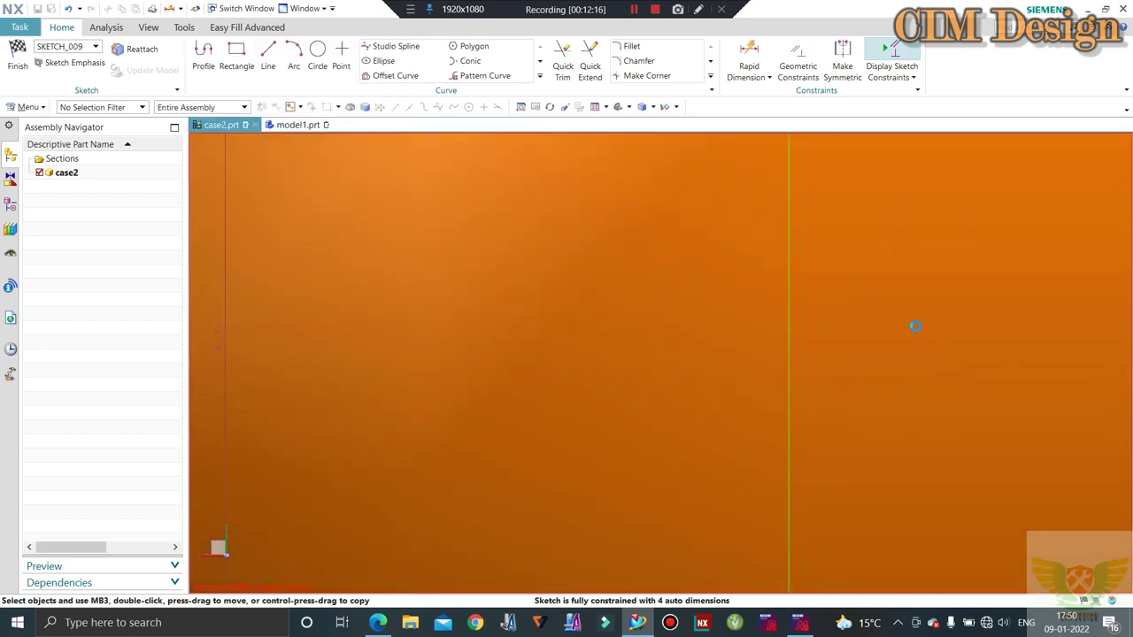
pyautogui.scroll(-1, 873, 316)
pyautogui.scroll(-2, 862, 314)
pyautogui.scroll(-1, 857, 317)
pyautogui.scroll(-1, 856, 316)
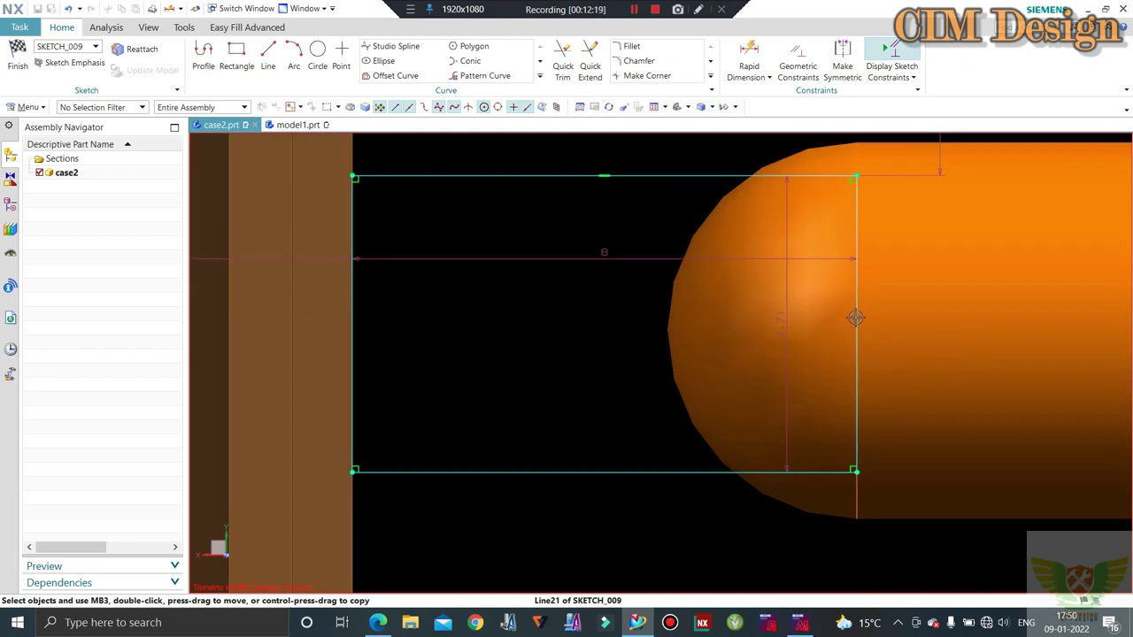
pyautogui.press('c')
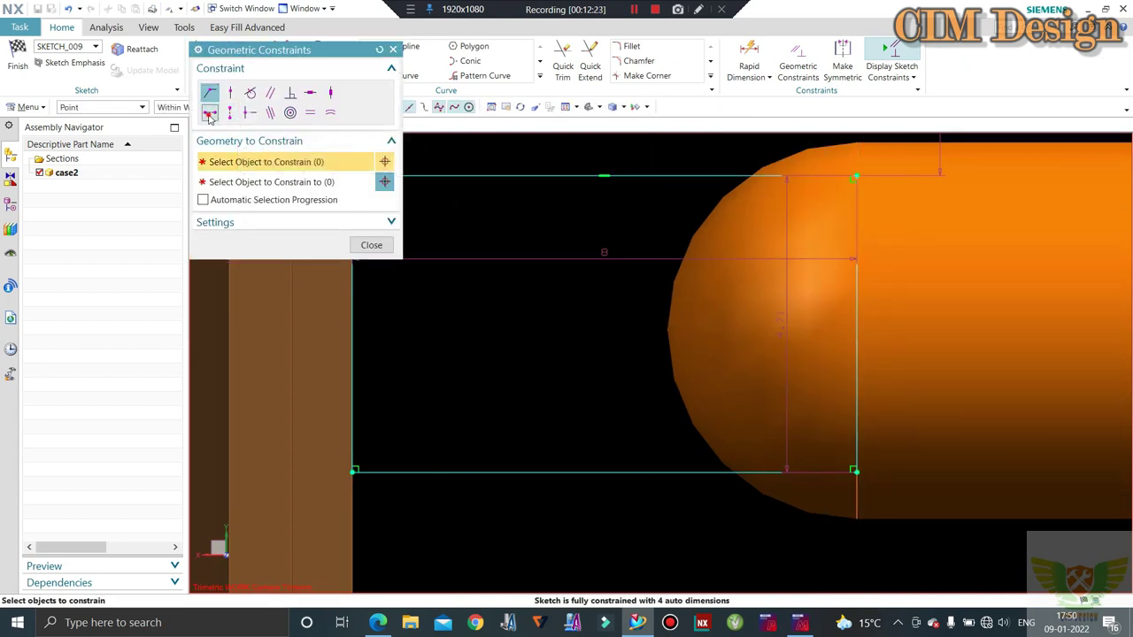
# Horizontally align the rectangle's left-edge midpoint with its right edge, centring it on the runner
pyautogui.click(209, 112)
pyautogui.click(858, 344)
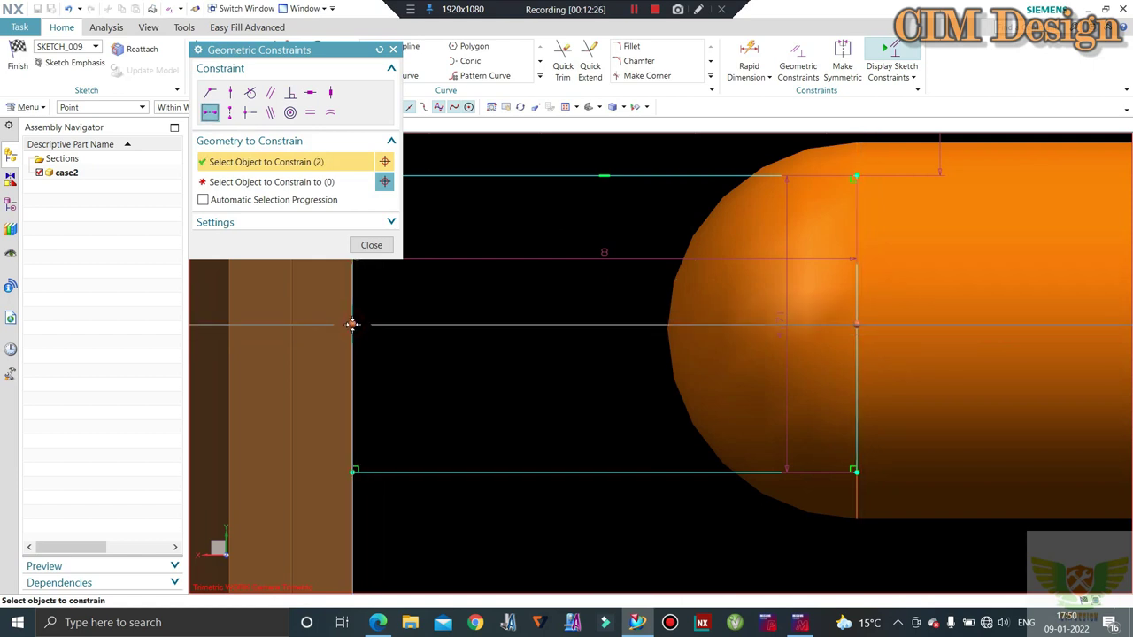
pyautogui.click(353, 323)
pyautogui.click(354, 228)
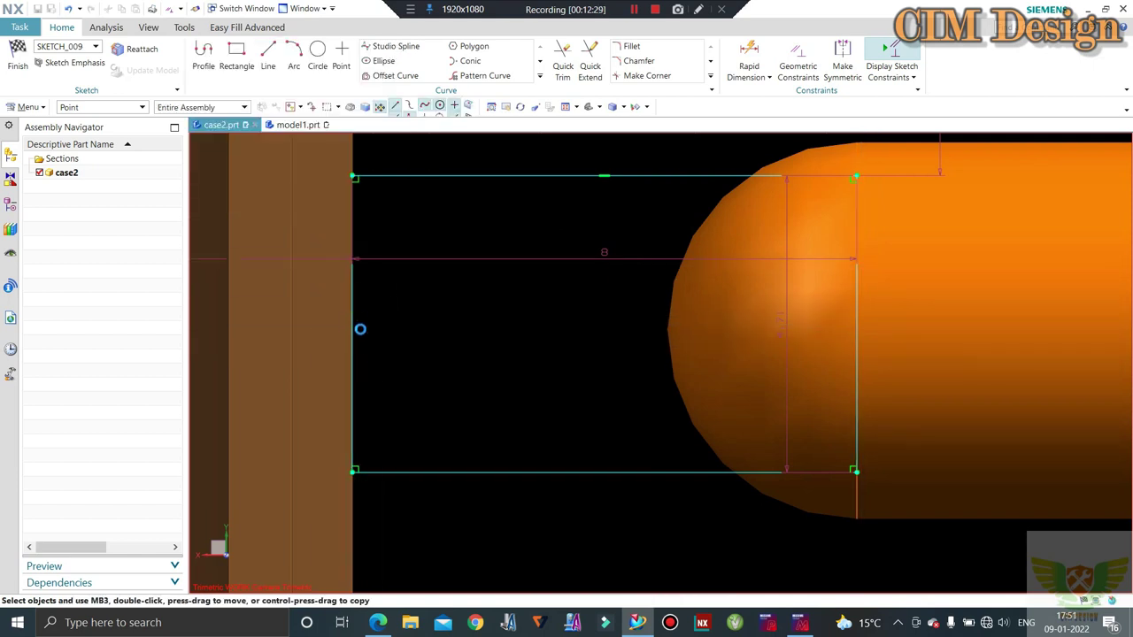
pyautogui.click(370, 245)
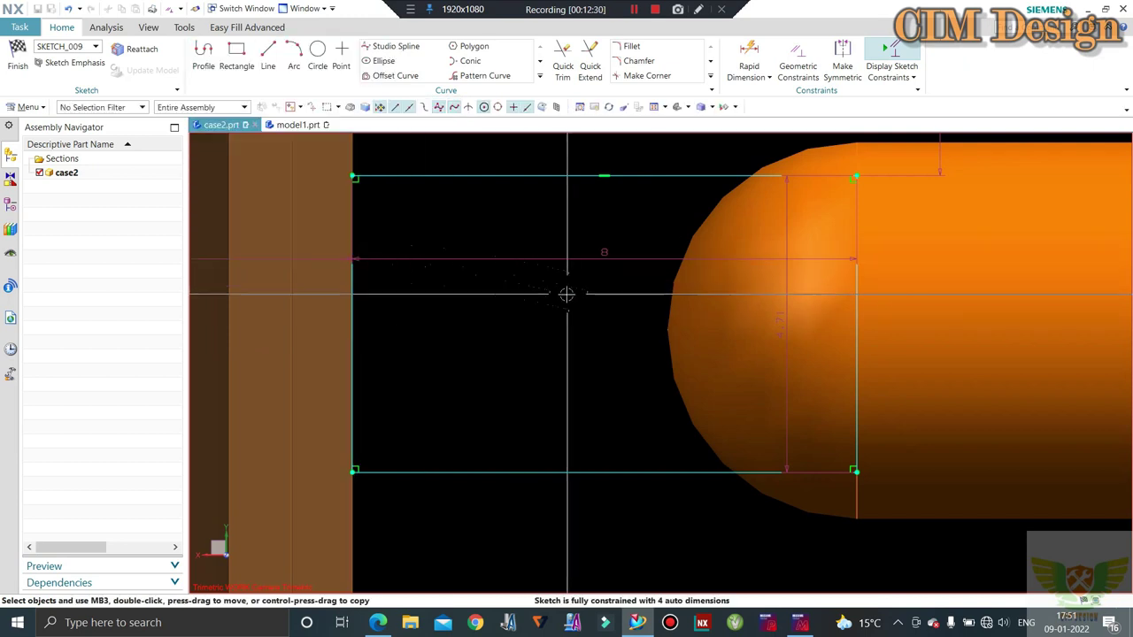
pyautogui.press('c')
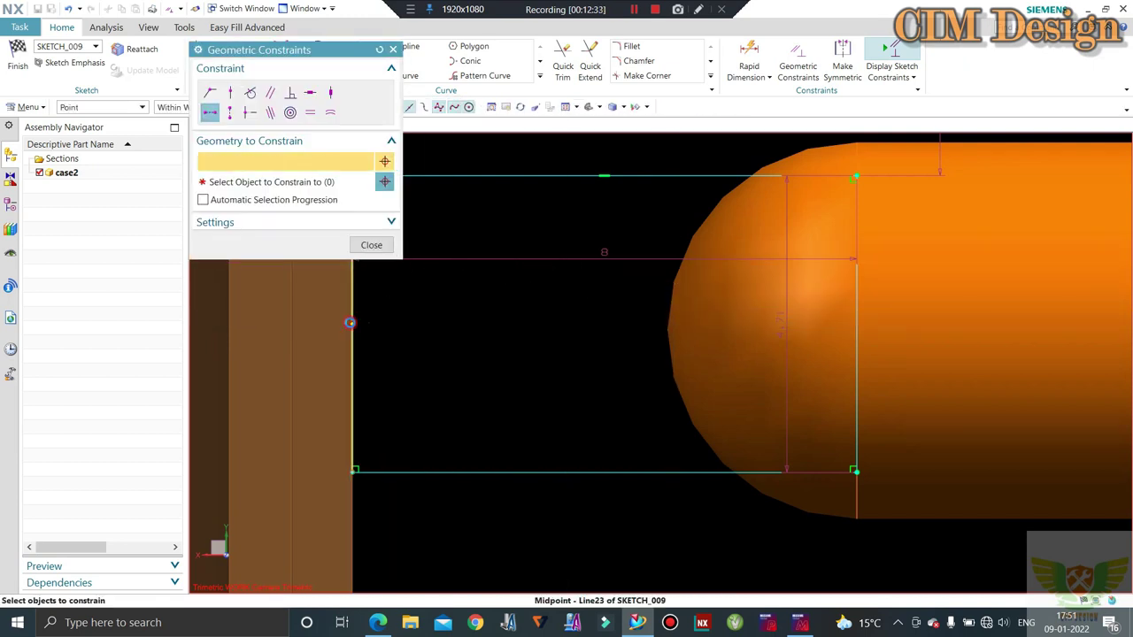
pyautogui.click(353, 323)
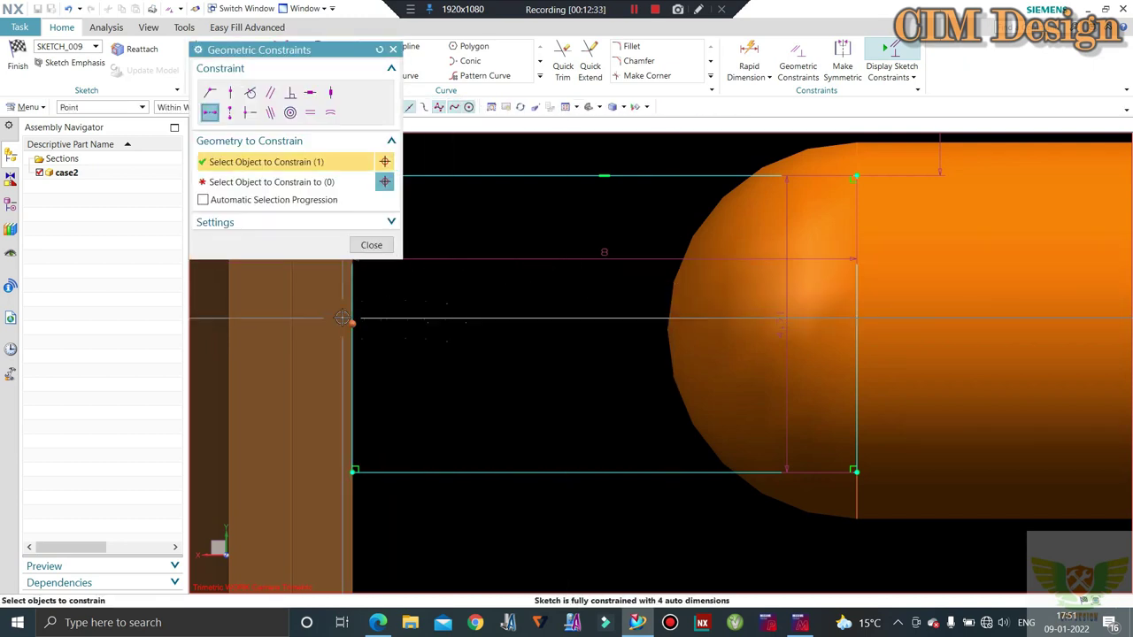
pyautogui.click(266, 181)
pyautogui.click(857, 328)
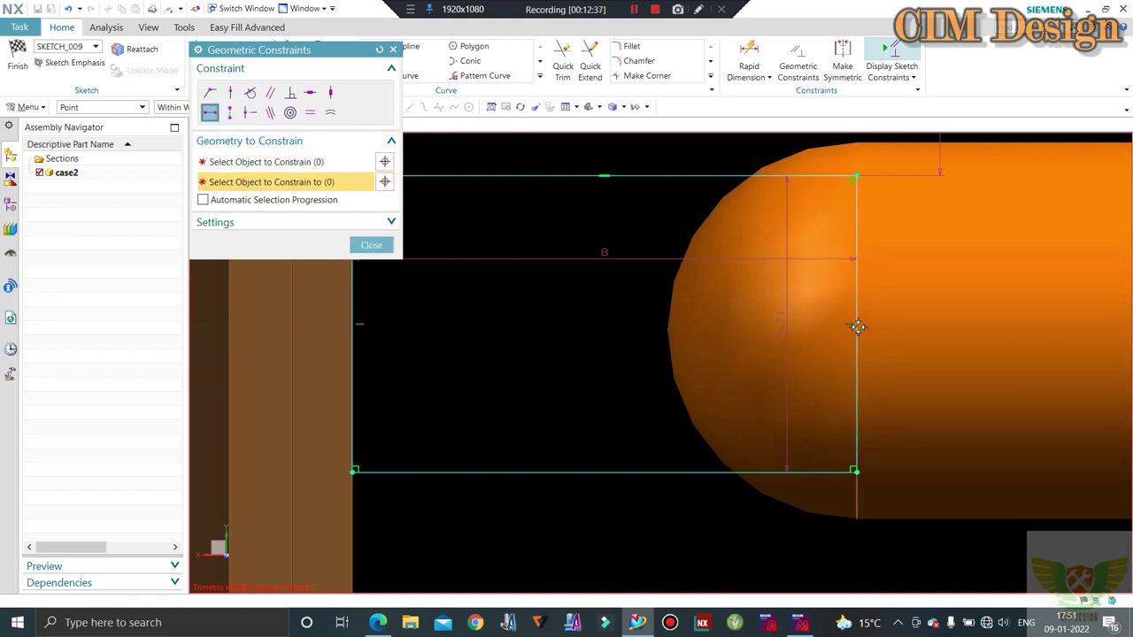
pyautogui.scroll(-2, 766, 401)
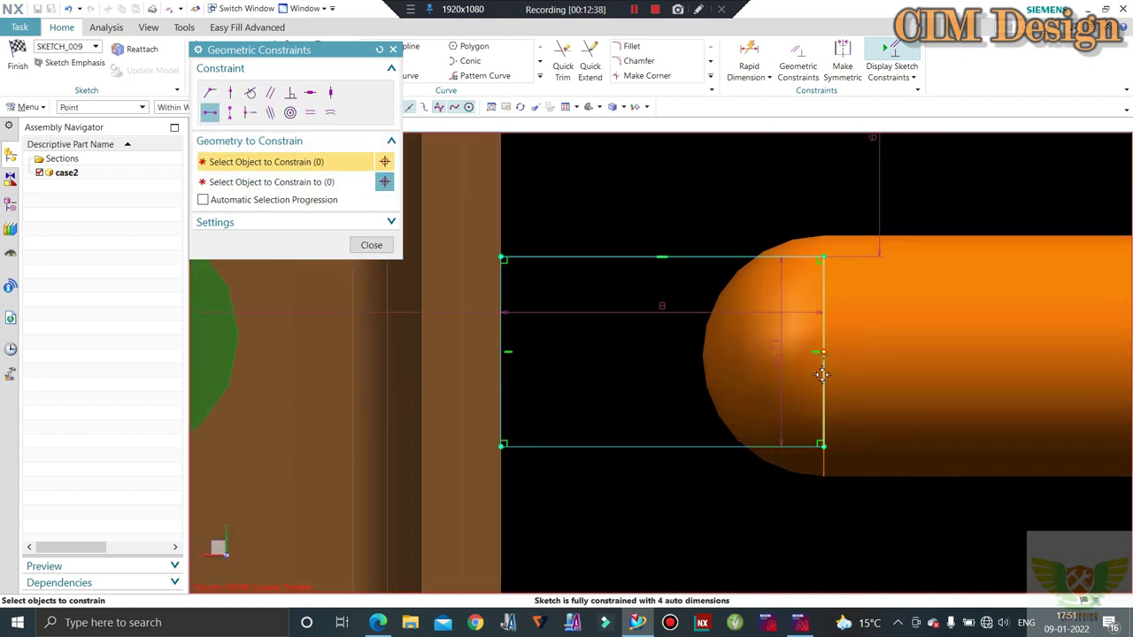
pyautogui.middleClick(626, 331)
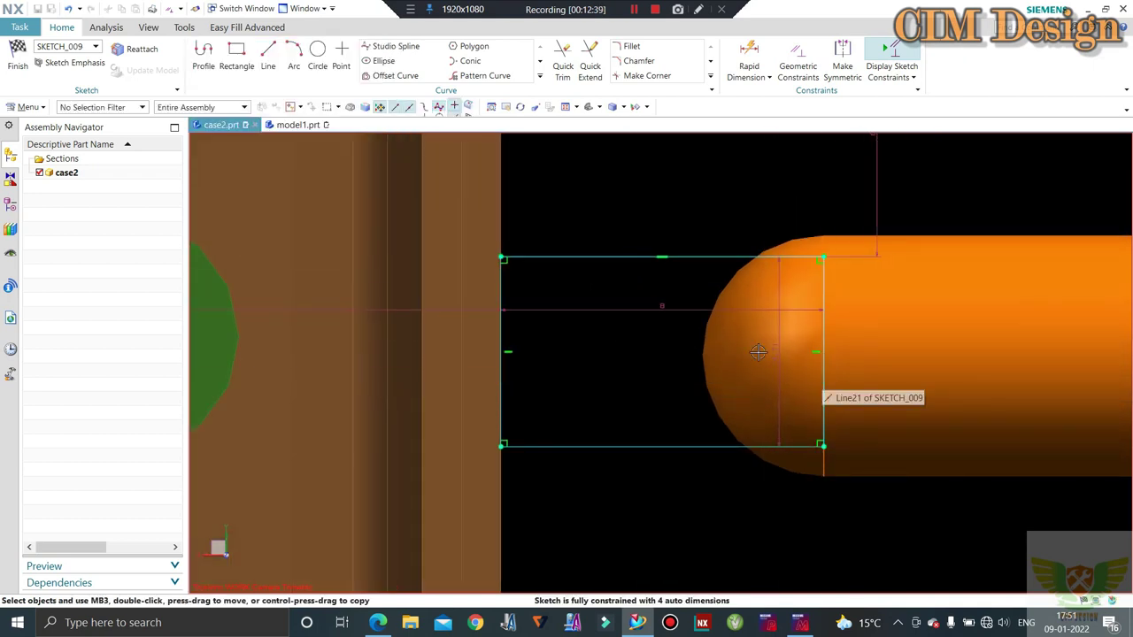
# Edit the rectangle's existing width dimension and apply the new value
pyautogui.click(320, 345)
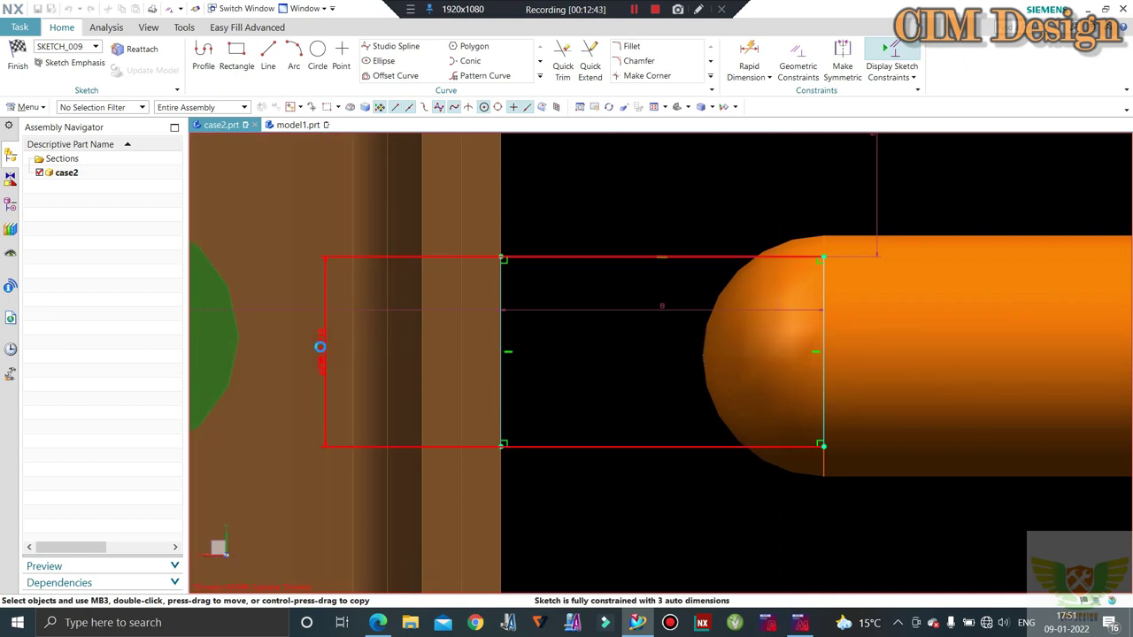
pyautogui.doubleClick(319, 345)
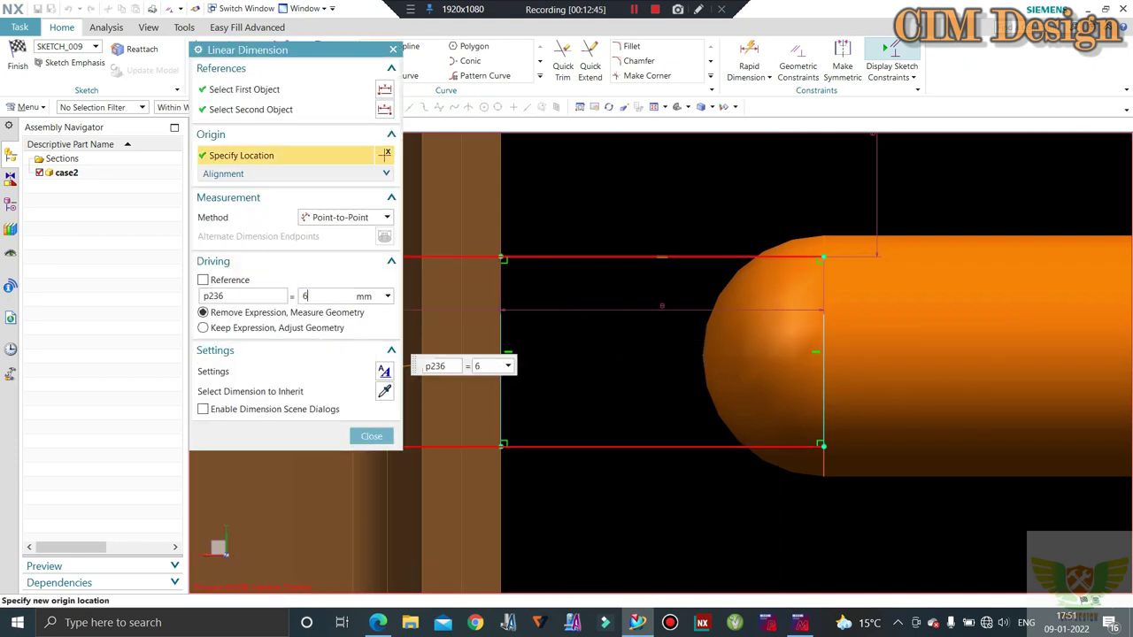
pyautogui.write('0')
pyautogui.press('Return')
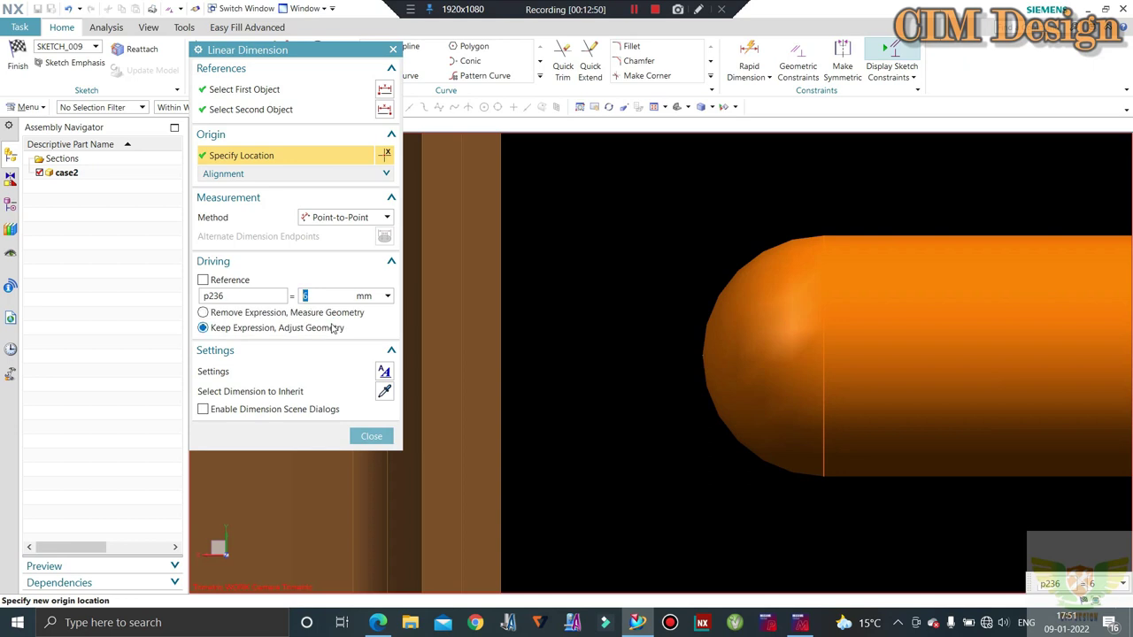
pyautogui.scroll(-3, 583, 324)
pyautogui.scroll(-2, 587, 322)
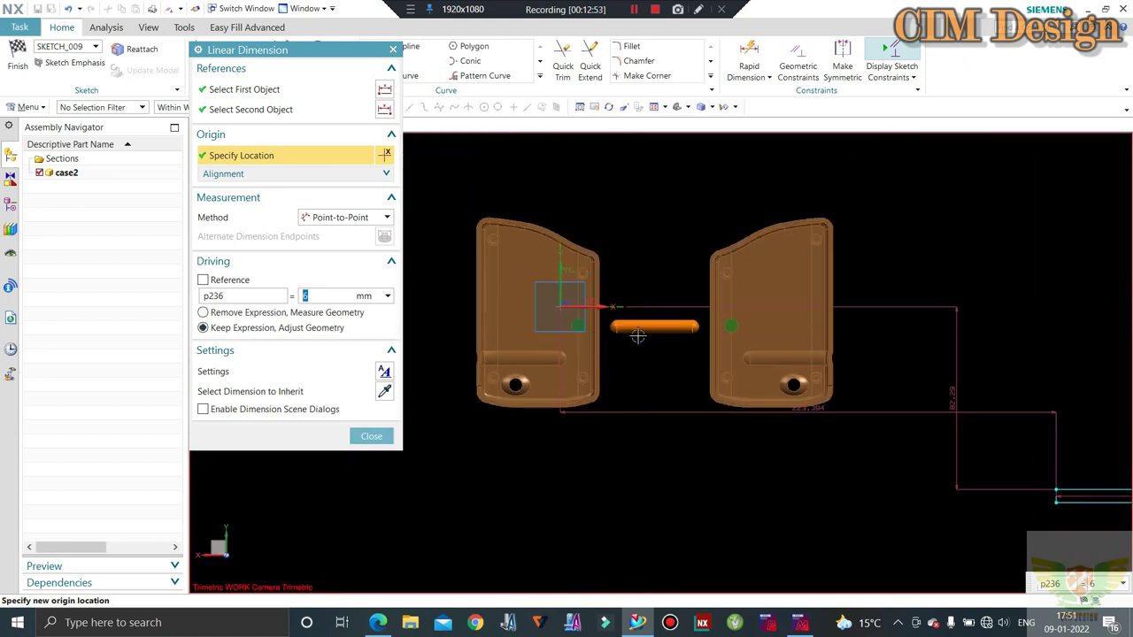
pyautogui.scroll(-2, 637, 336)
pyautogui.press('Escape')
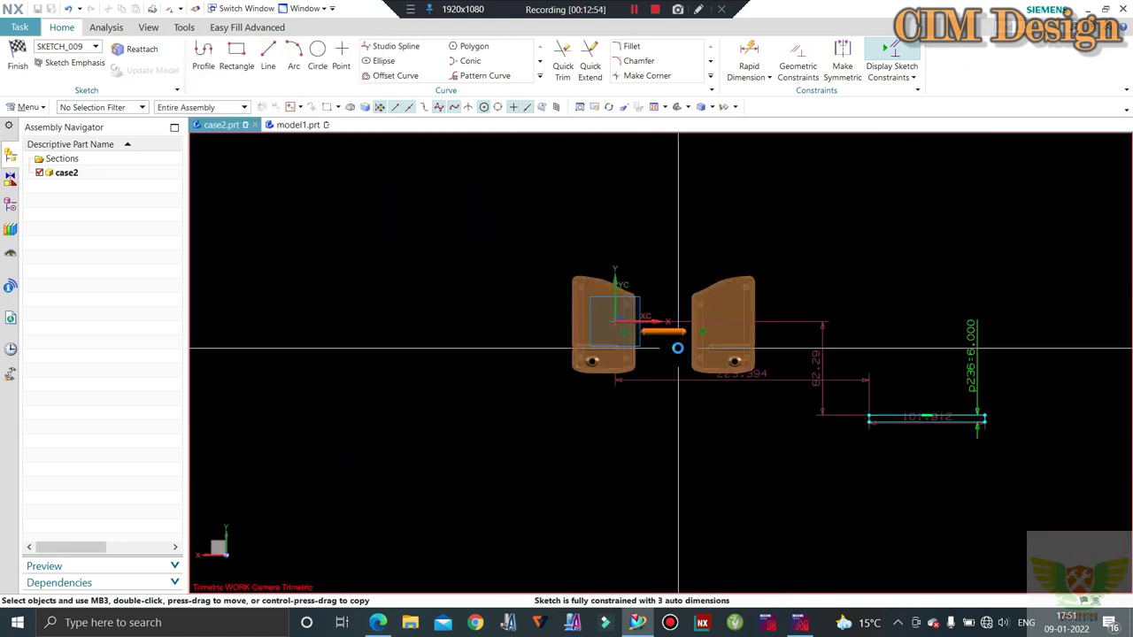
pyautogui.scroll(2, 664, 345)
pyautogui.scroll(2, 641, 342)
pyautogui.scroll(2, 634, 342)
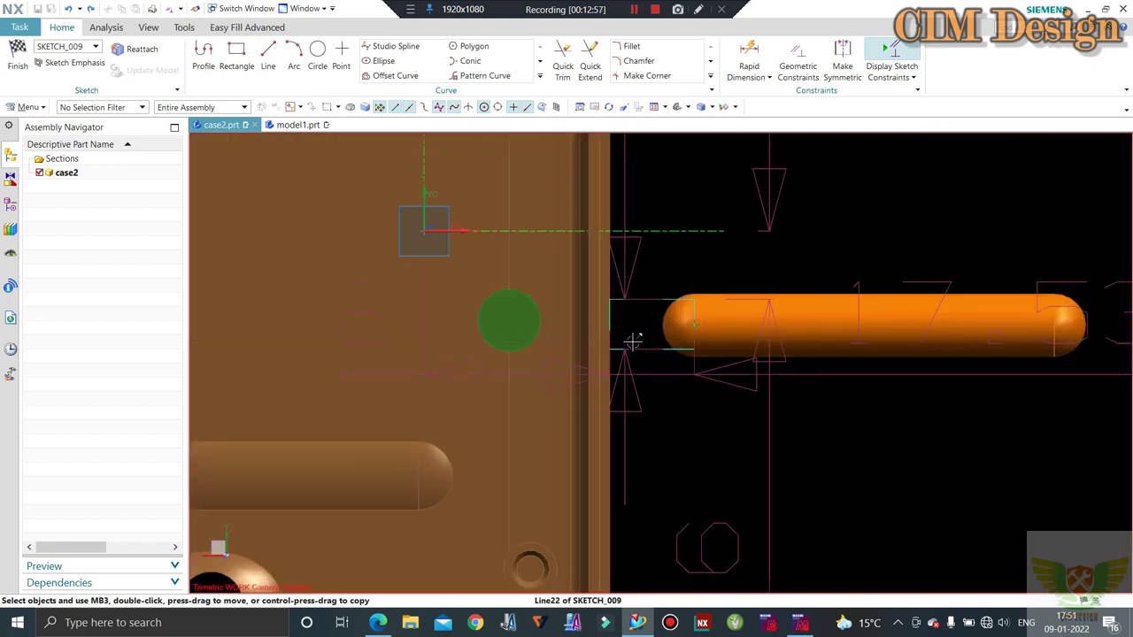
pyautogui.scroll(2, 633, 342)
# Add a new dimension between the rectangle's left side and the adjacent line
pyautogui.click(748, 53)
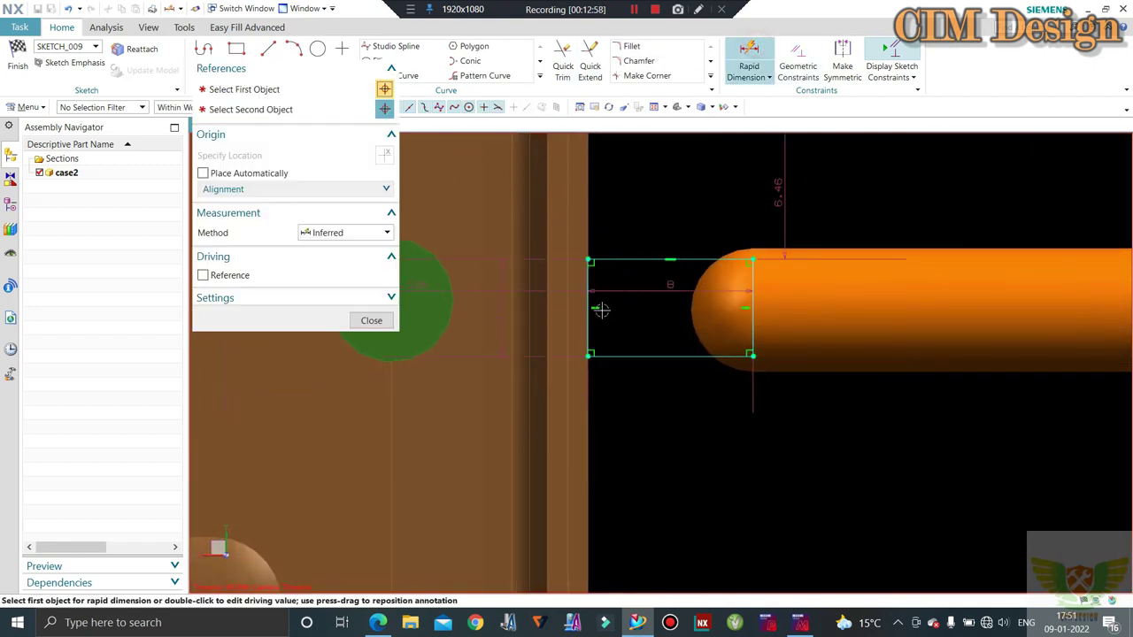
pyautogui.click(590, 245)
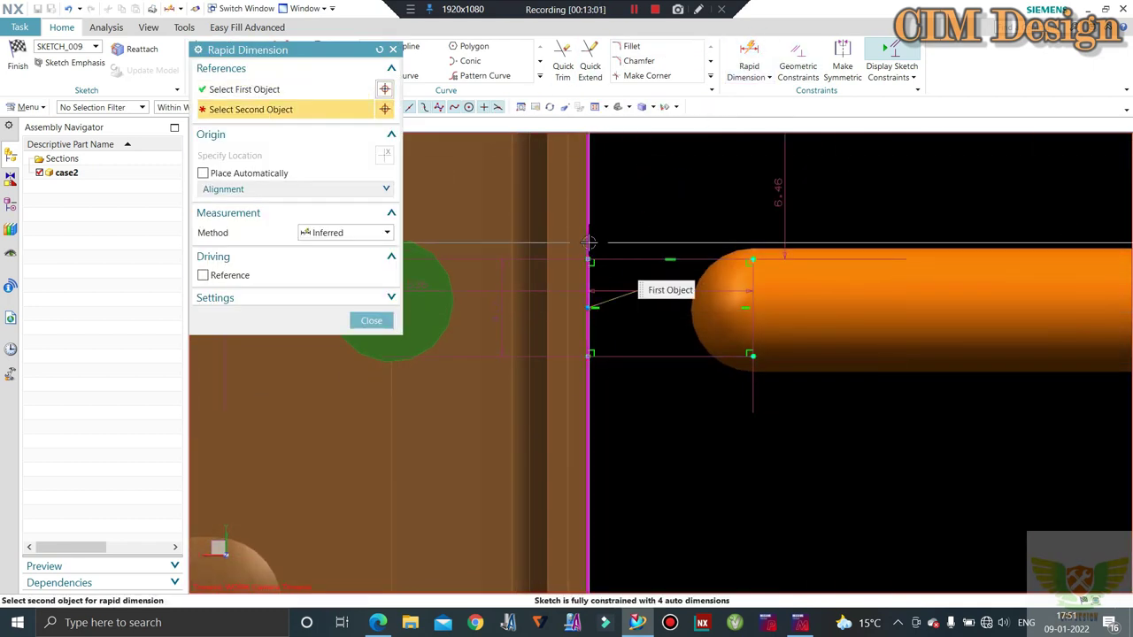
pyautogui.click(589, 217)
pyautogui.click(593, 199)
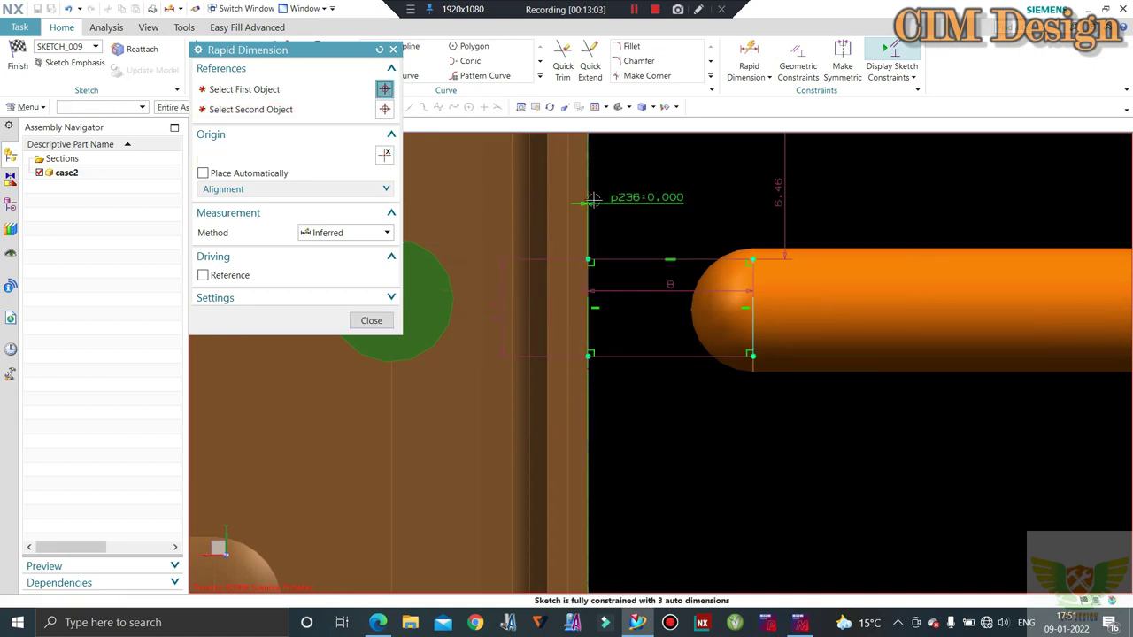
pyautogui.click(371, 321)
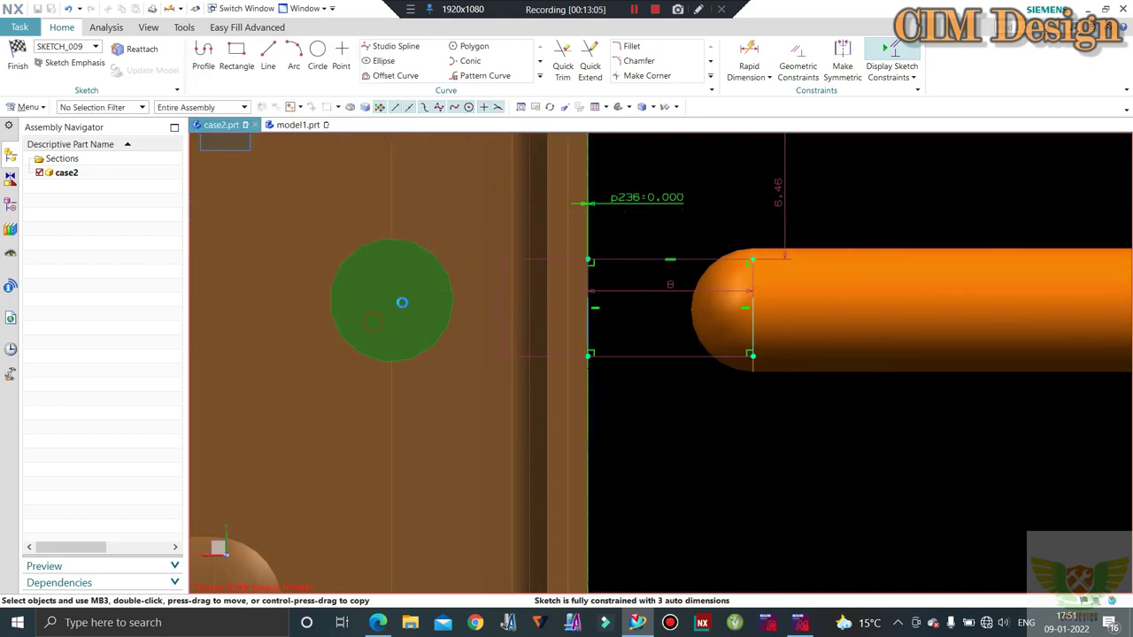
# Set the rectangle's p237 height dimension to 6 mm
pyautogui.doubleClick(500, 311)
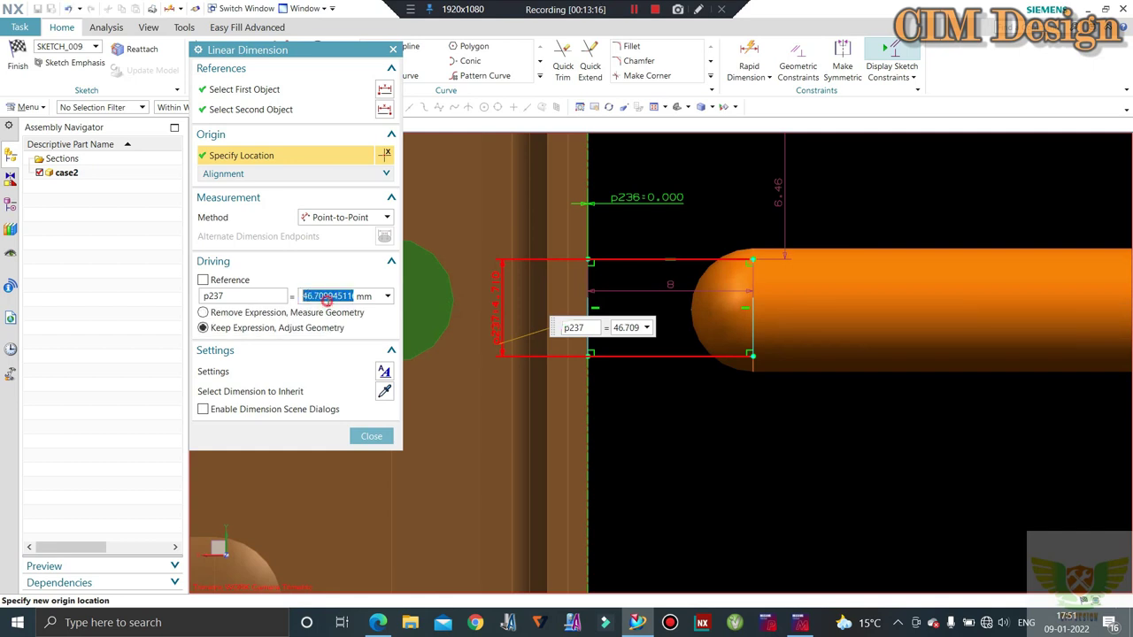
pyautogui.write('6')
pyautogui.press('Return')
pyautogui.press('Escape')
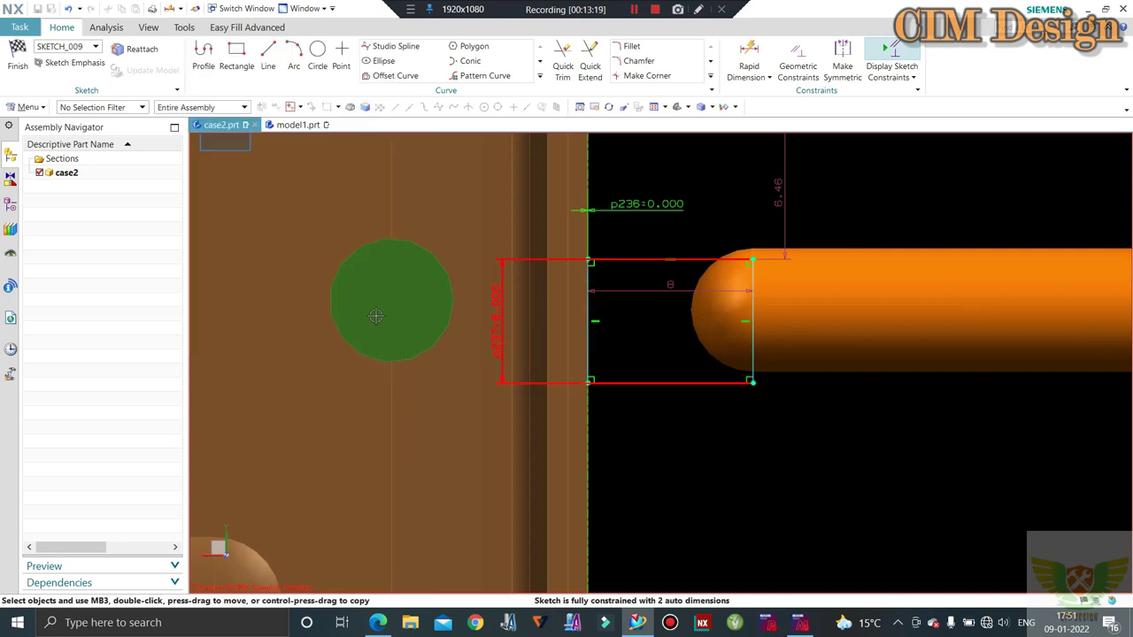
pyautogui.scroll(-1, 689, 266)
pyautogui.scroll(-3, 689, 266)
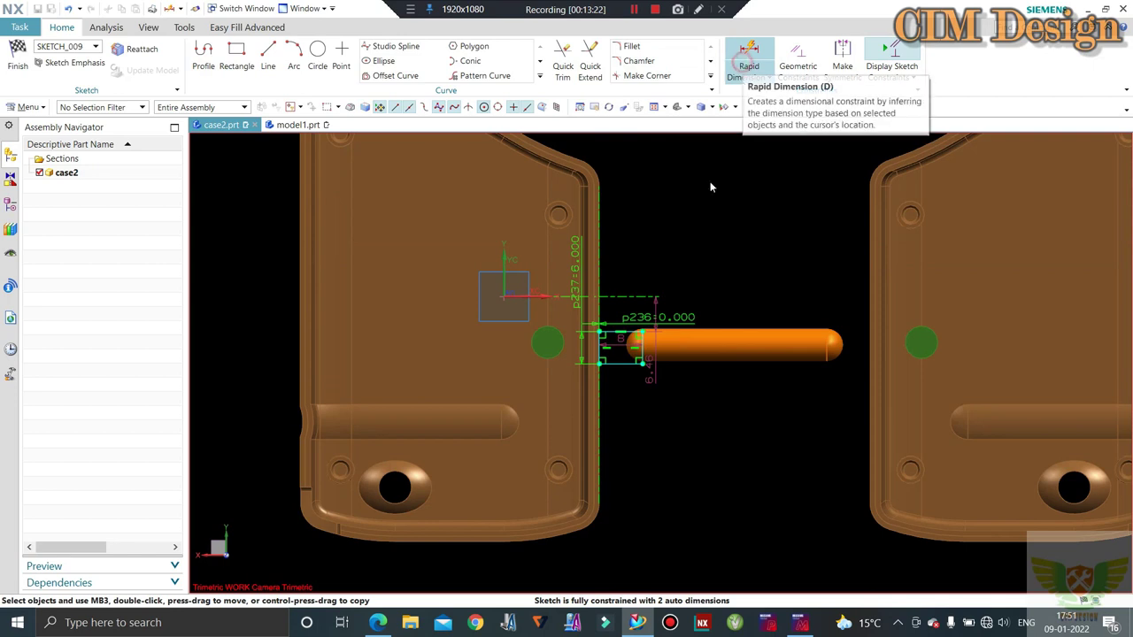
pyautogui.click(748, 77)
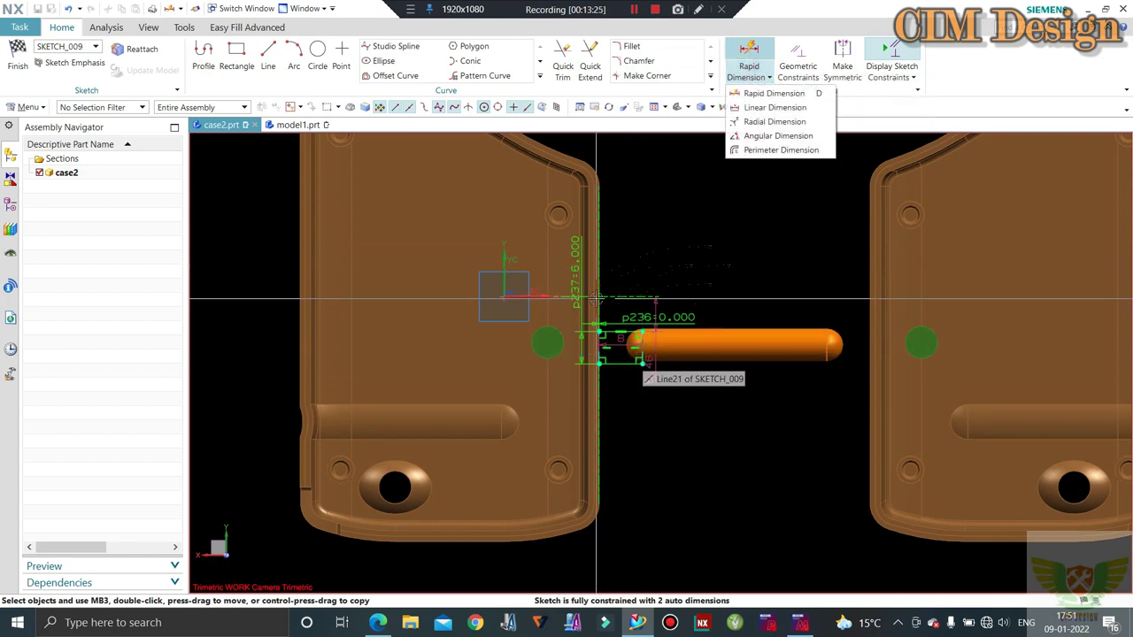
pyautogui.click(675, 247)
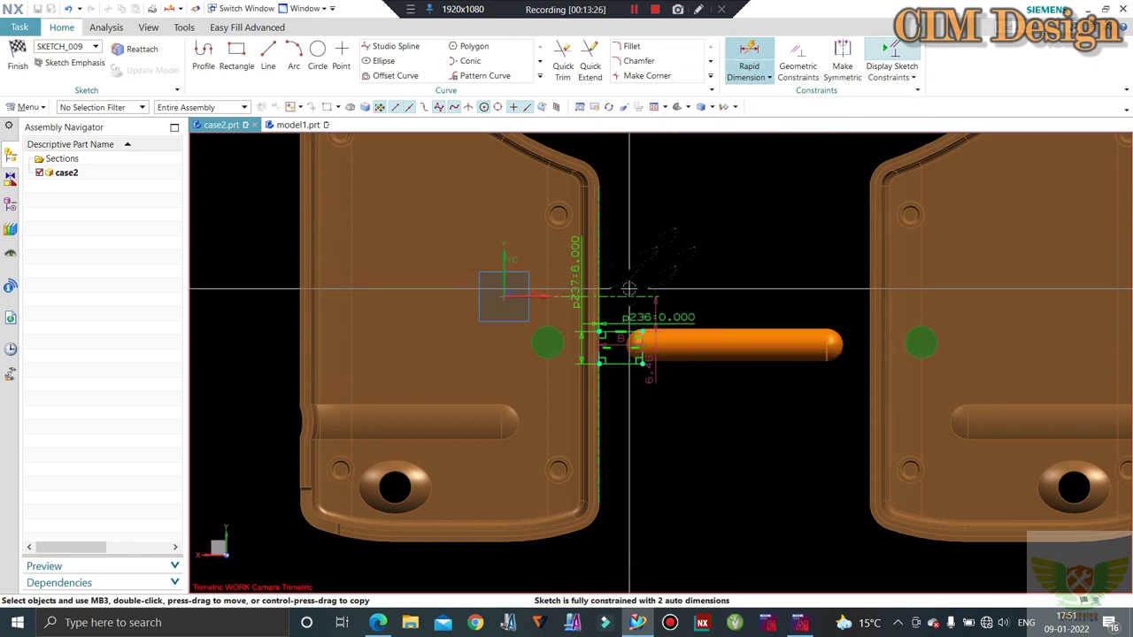
pyautogui.scroll(-1, 678, 246)
pyautogui.scroll(1, 544, 394)
pyautogui.scroll(2, 543, 394)
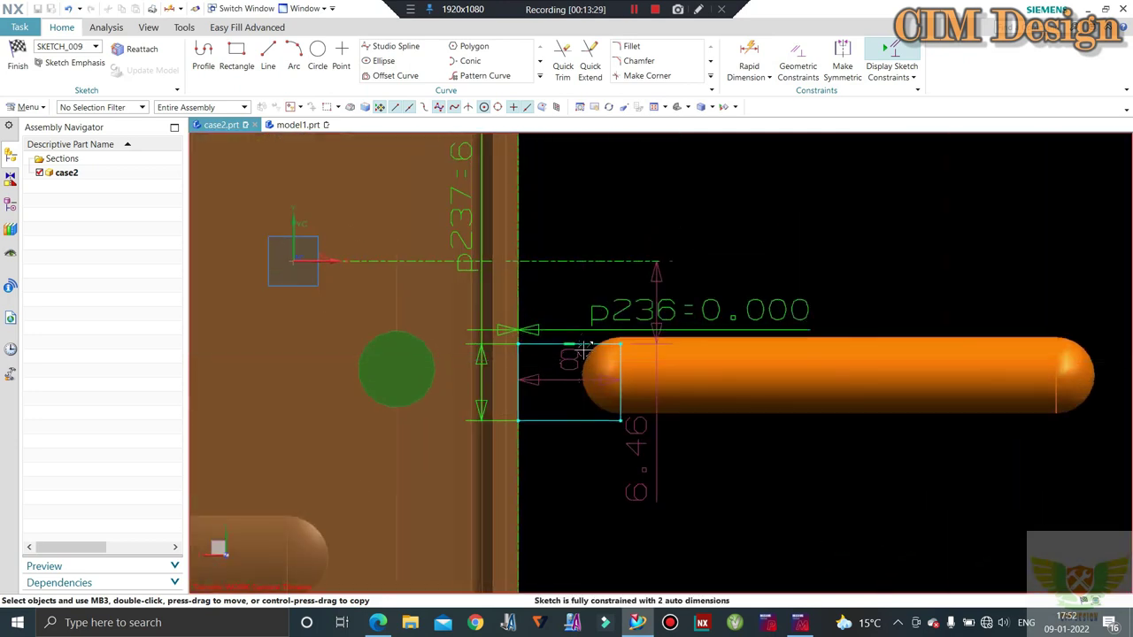
pyautogui.scroll(1, 544, 394)
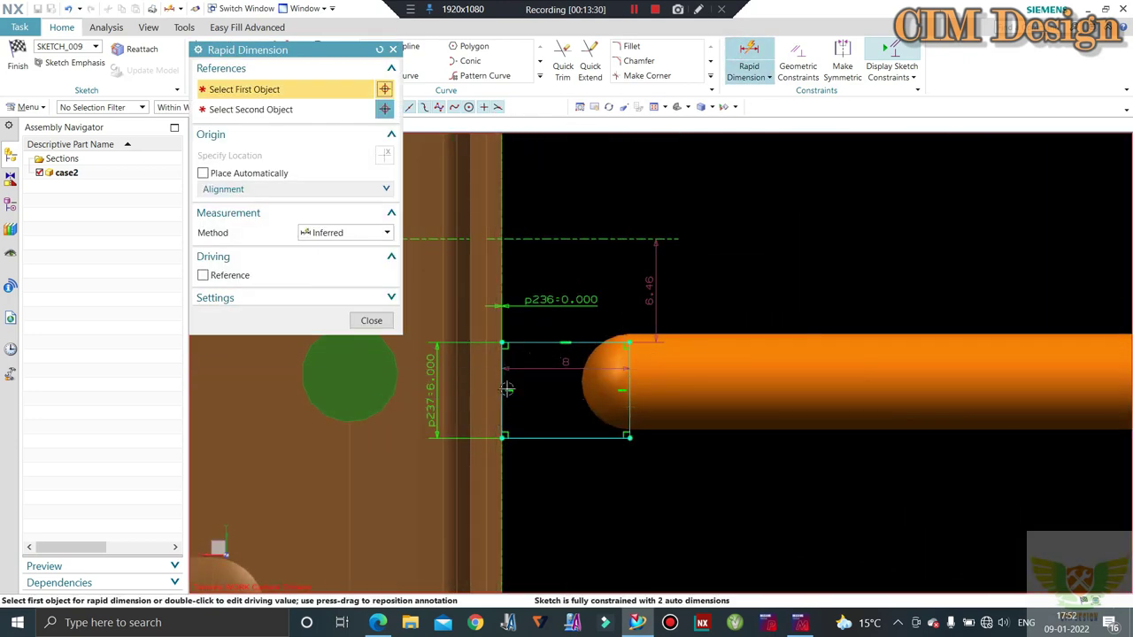
# Dimension the gate line to the runner-end arc centre with a 0 offset (p238)
pyautogui.click(631, 390)
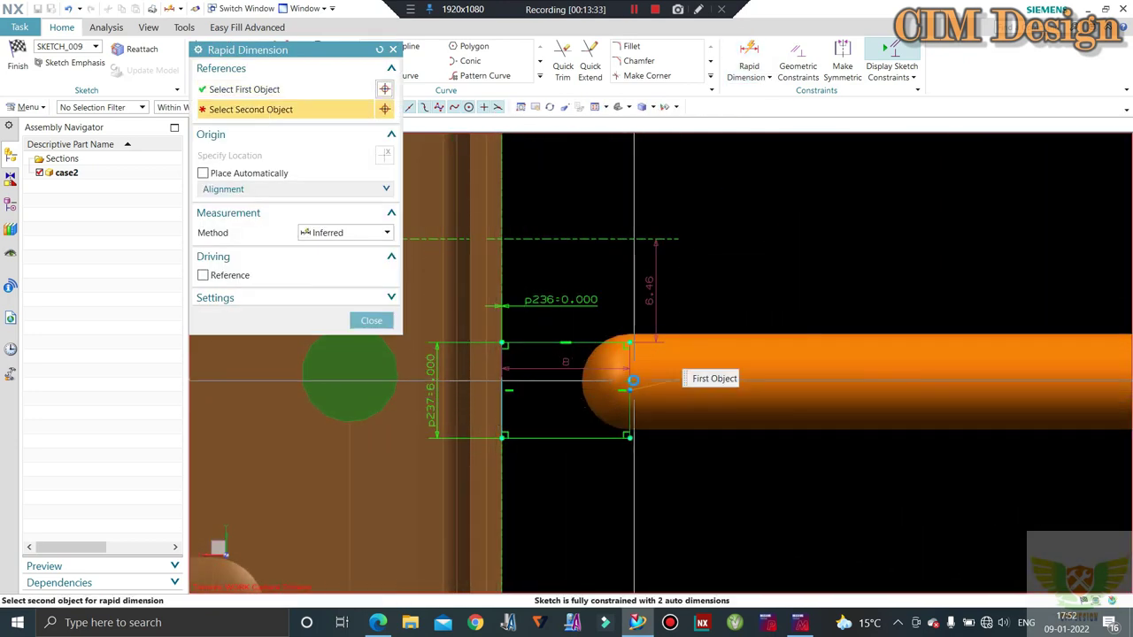
pyautogui.press('Escape')
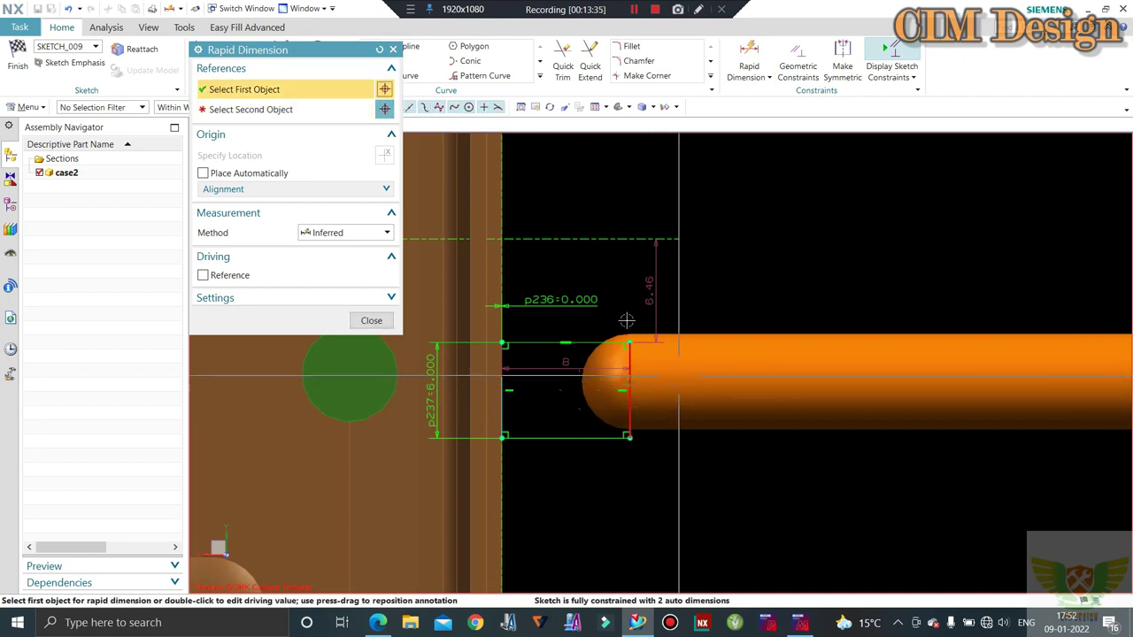
pyautogui.press('Escape')
pyautogui.click(749, 57)
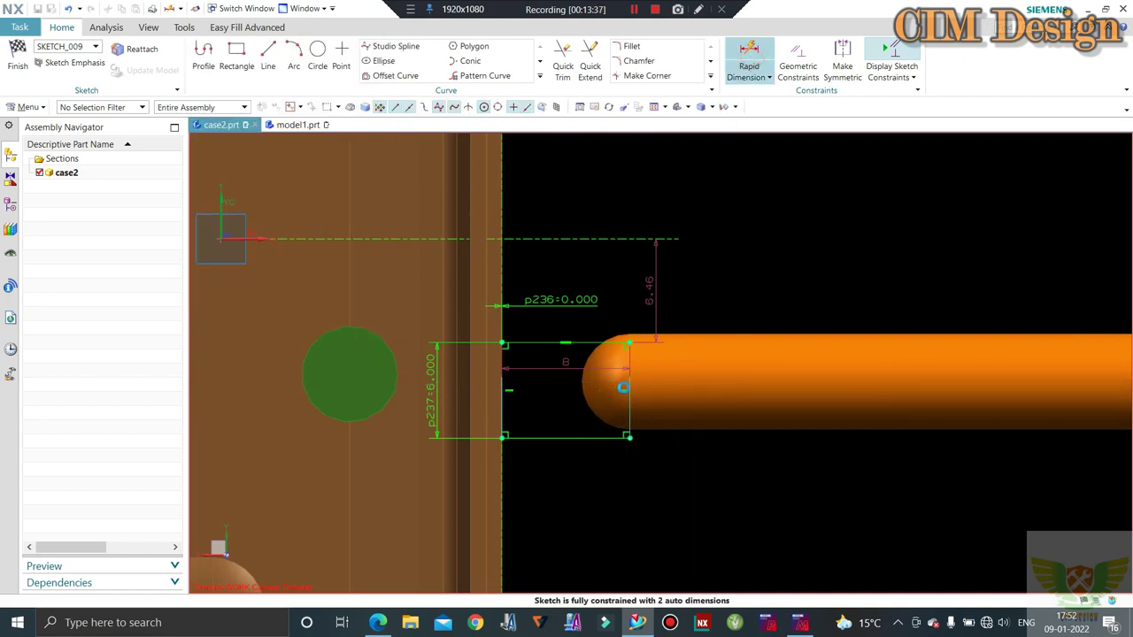
pyautogui.scroll(5, 623, 386)
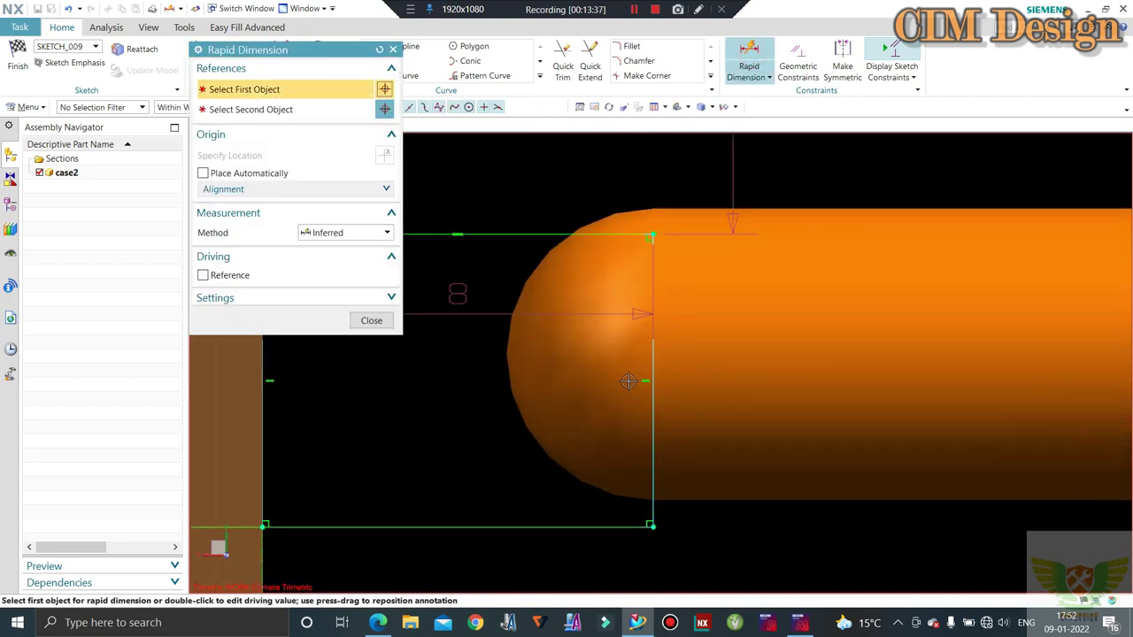
pyautogui.click(538, 351)
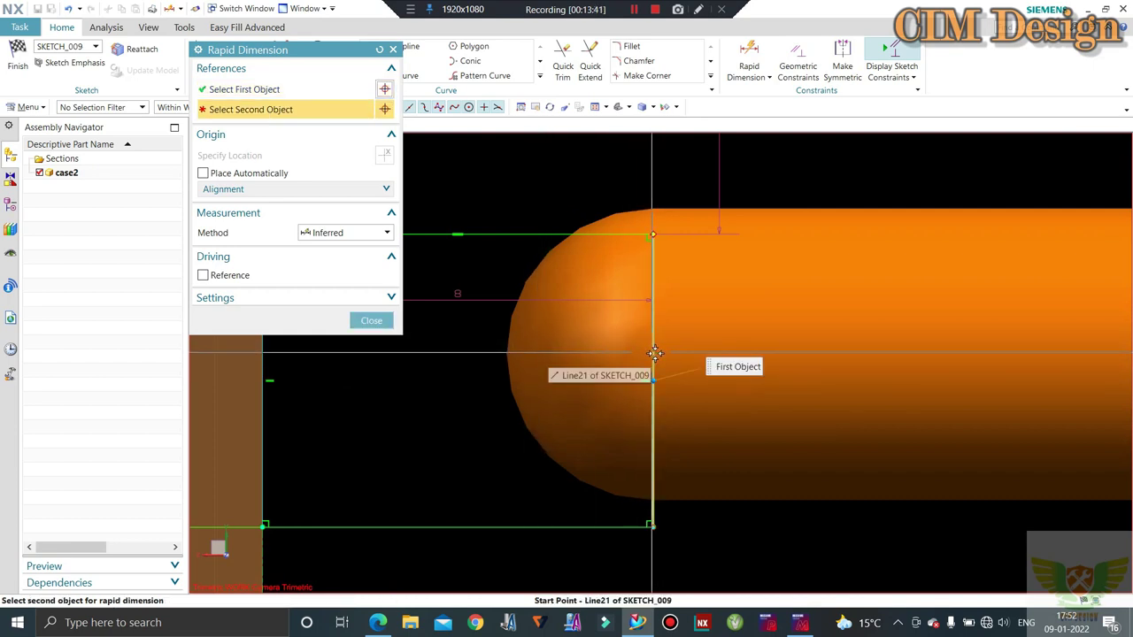
pyautogui.rightClick(655, 354)
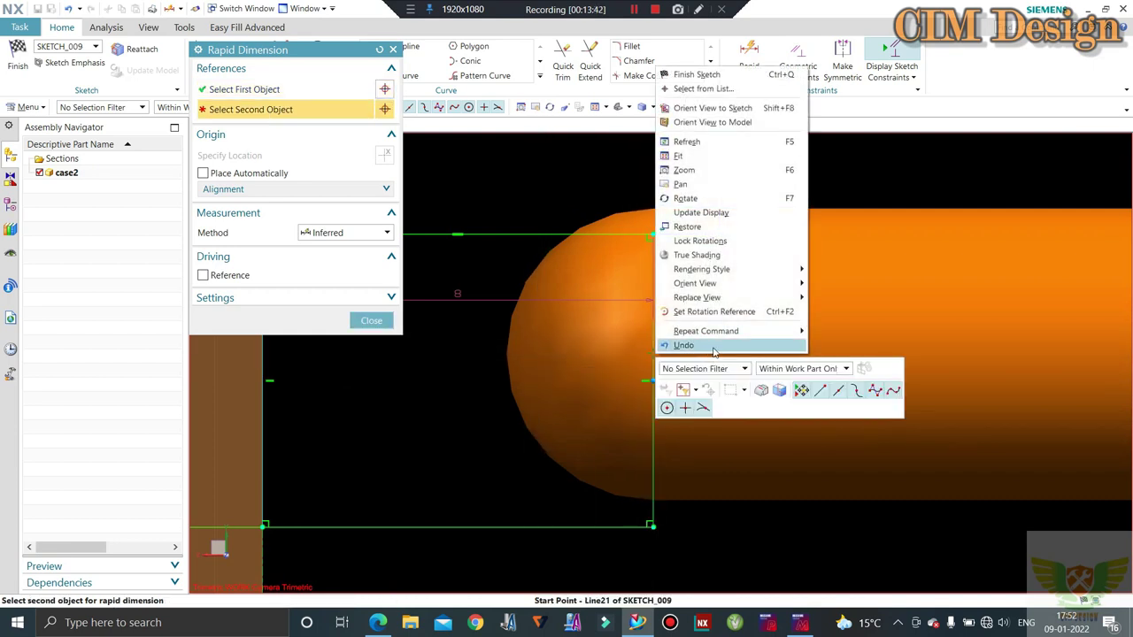
pyautogui.click(705, 87)
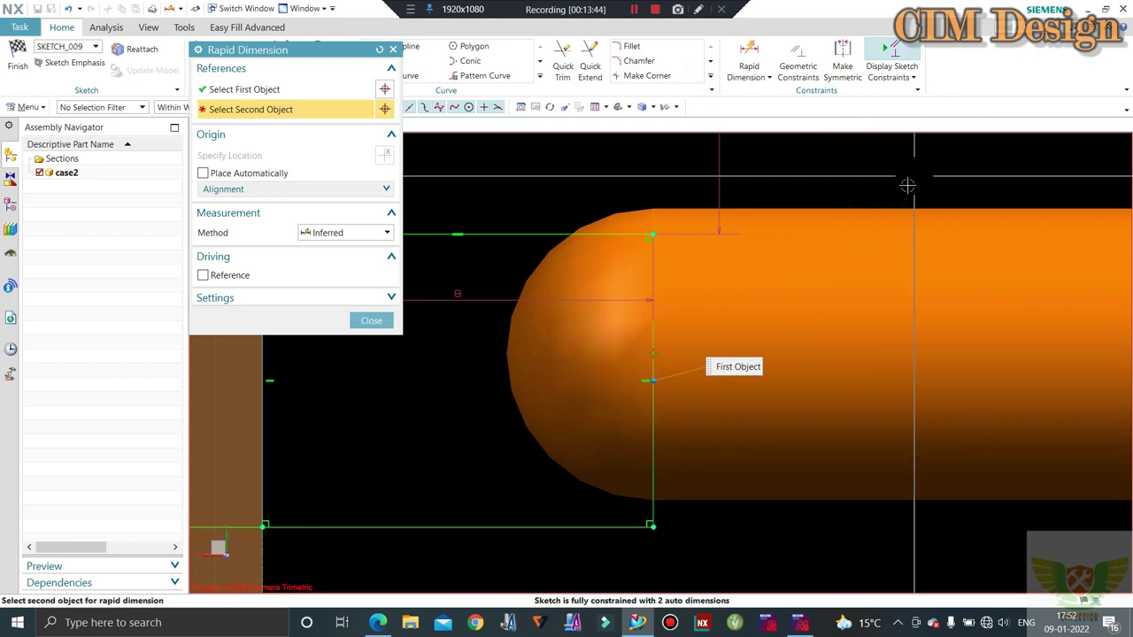
pyautogui.scroll(-2, 819, 308)
pyautogui.moveTo(818, 308); pyautogui.dragTo(804, 321, button='middle')
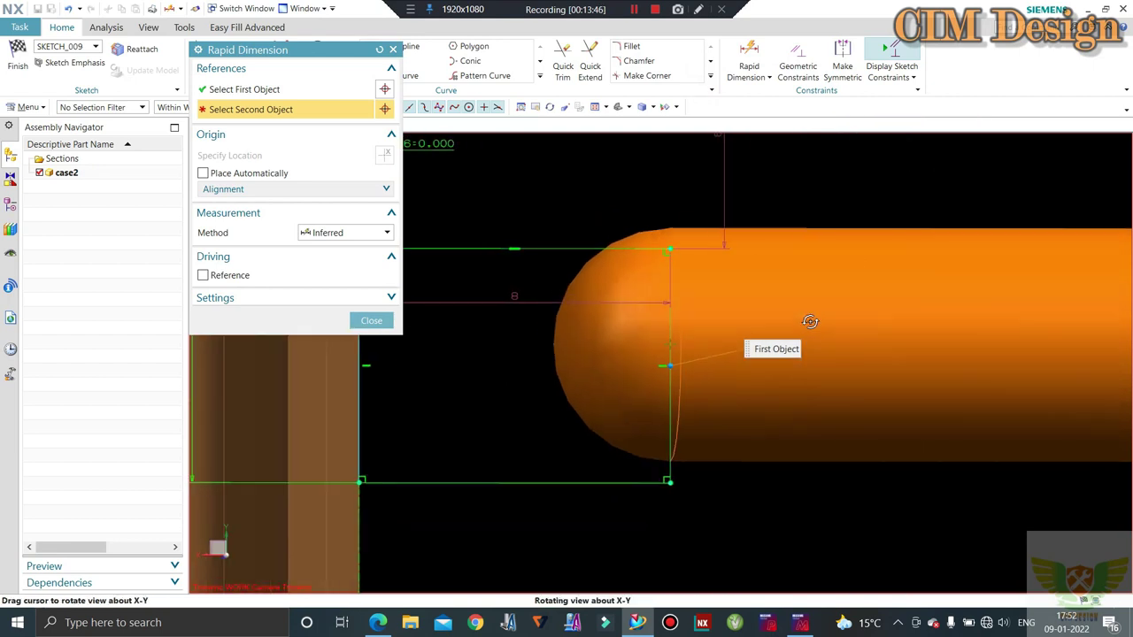
pyautogui.click(666, 314)
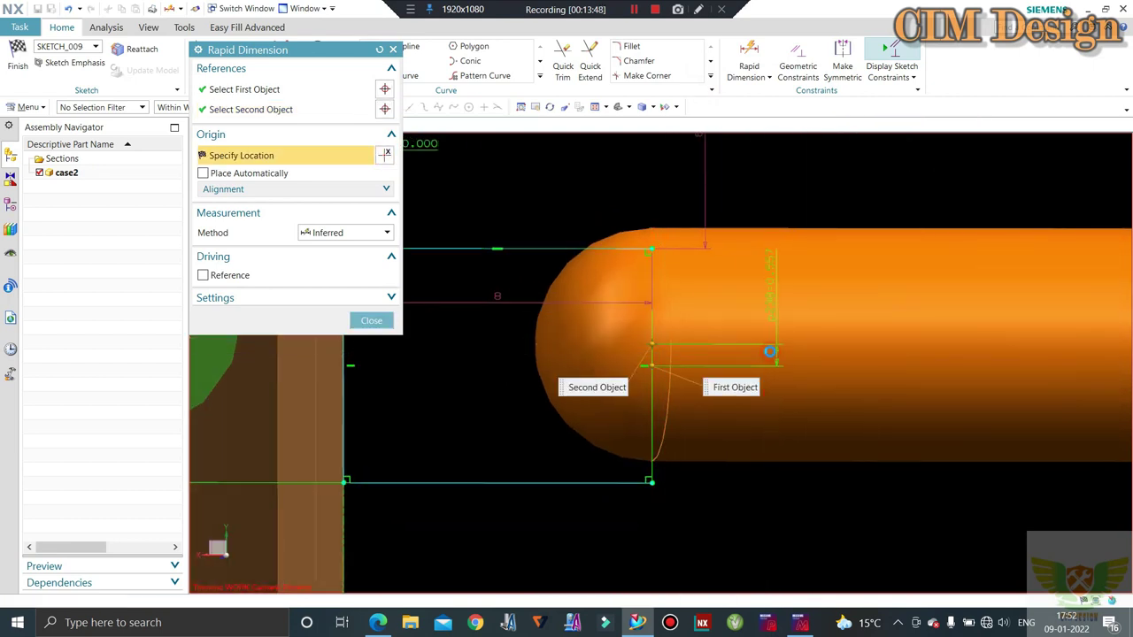
pyautogui.click(770, 352)
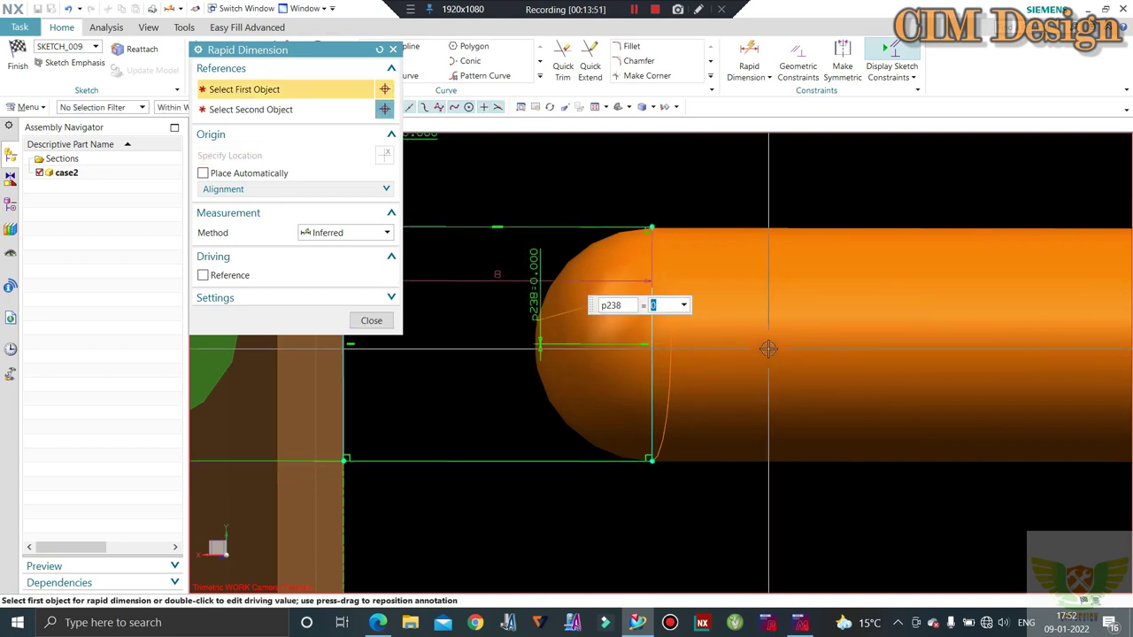
pyautogui.press('Return')
pyautogui.scroll(2, 742, 355)
pyautogui.press('Escape')
# Change the gate rectangle's height dimension p237 to 4 mm
pyautogui.moveTo(678, 207); pyautogui.dragTo(481, 251, button='middle')
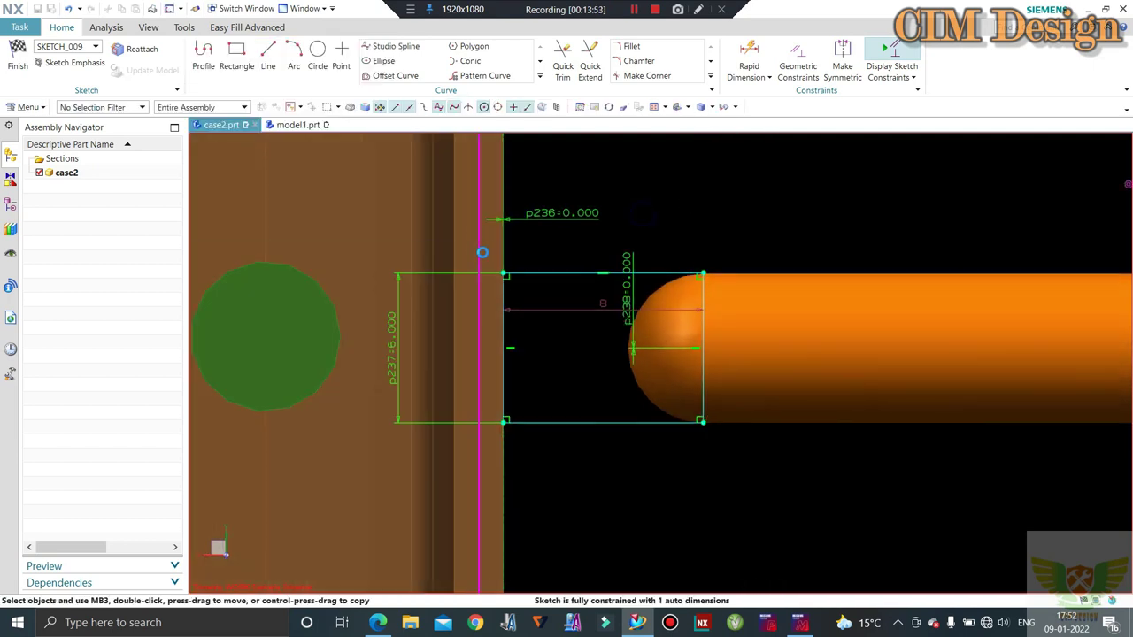
pyautogui.click(392, 343)
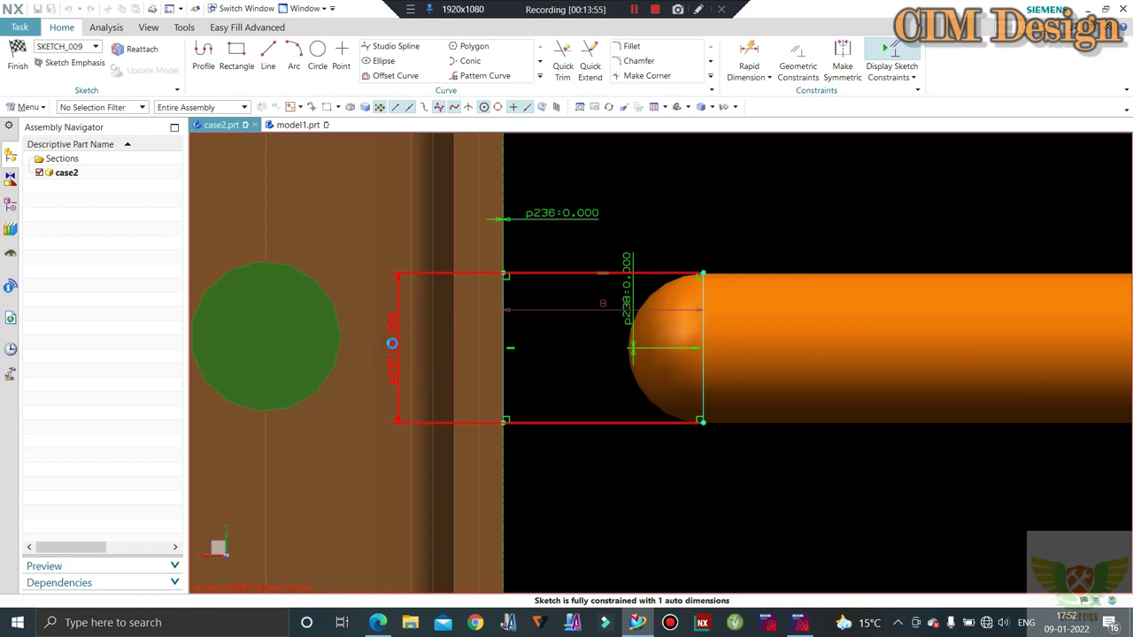
pyautogui.doubleClick(392, 343)
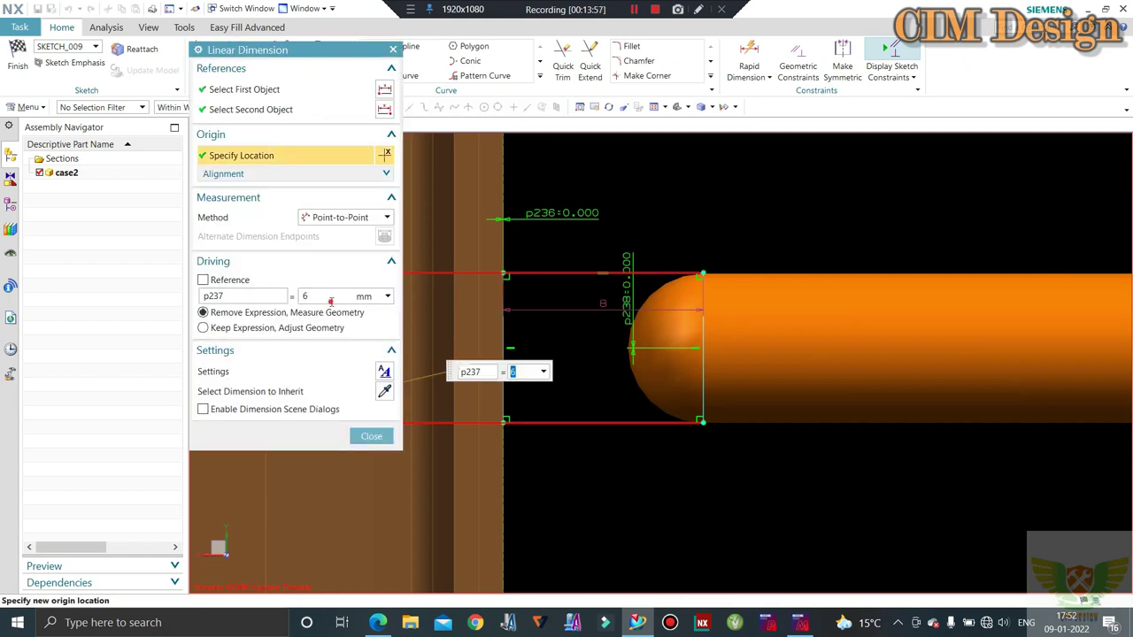
pyautogui.write('4')
pyautogui.press('Return')
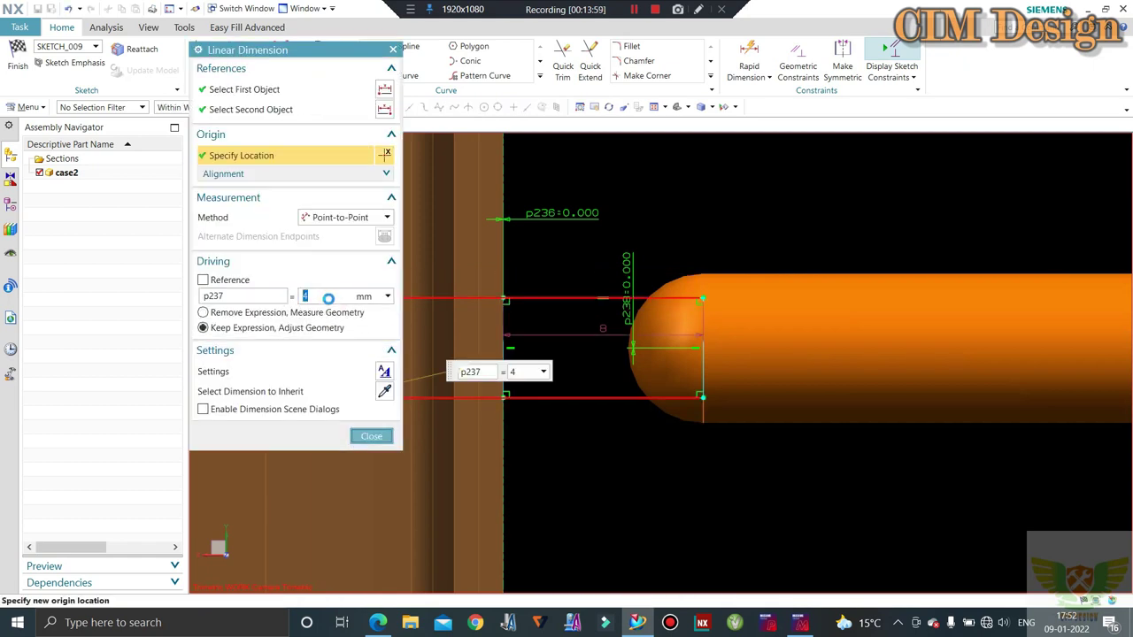
pyautogui.middleClick(328, 298)
# Finish the sketch and extrude the gate with a 0.8 start distance
pyautogui.click(16, 58)
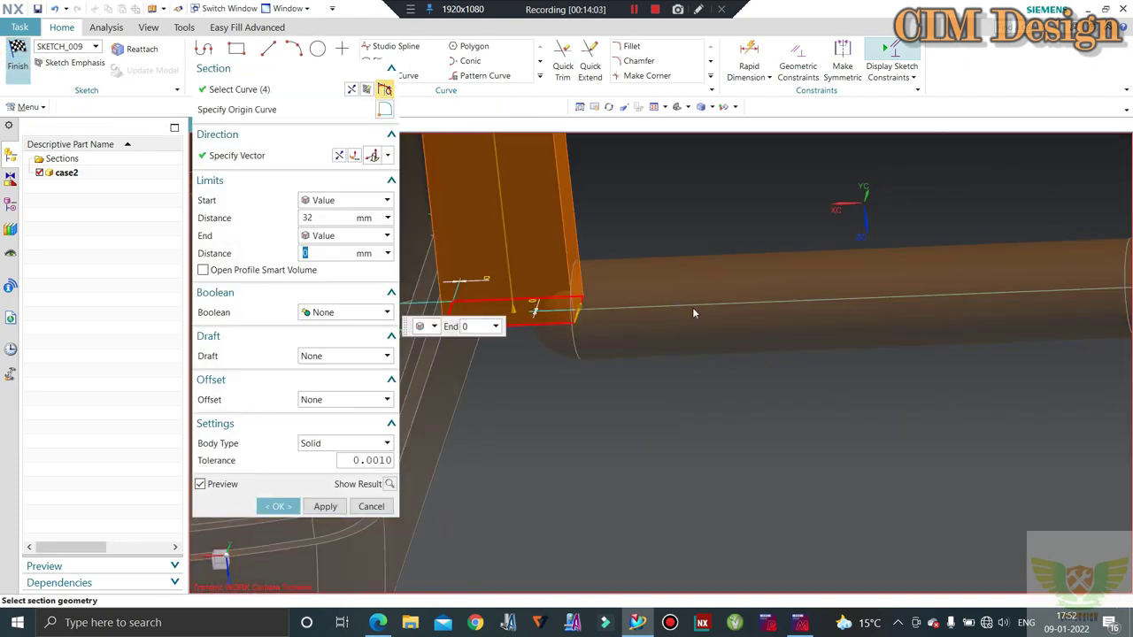
pyautogui.click(321, 218)
pyautogui.write('0.8')
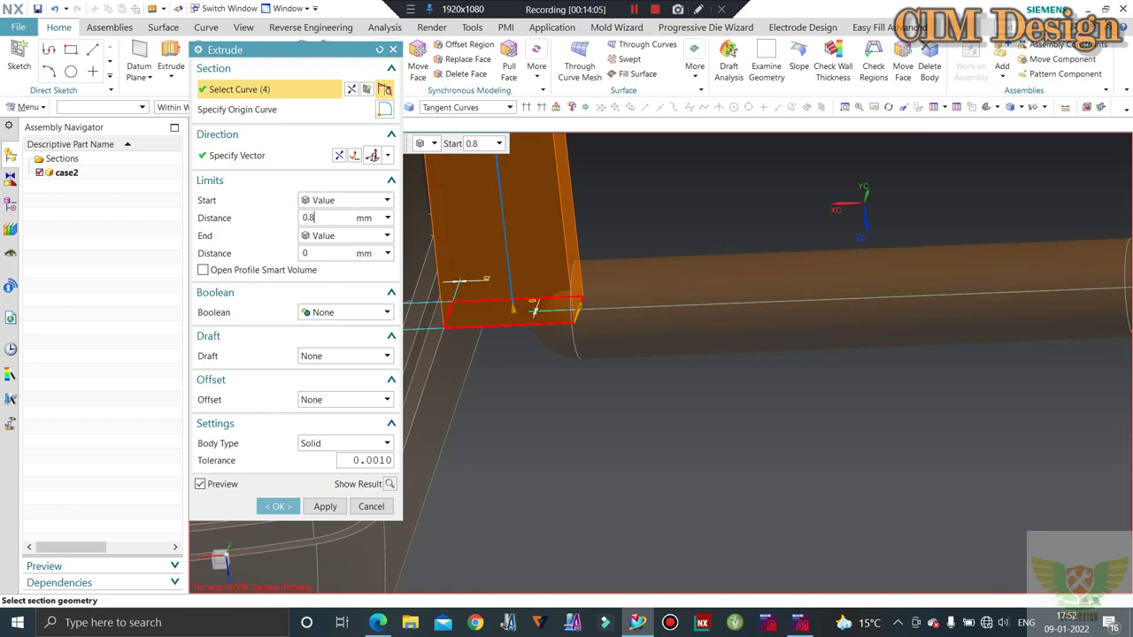
pyautogui.press('Return')
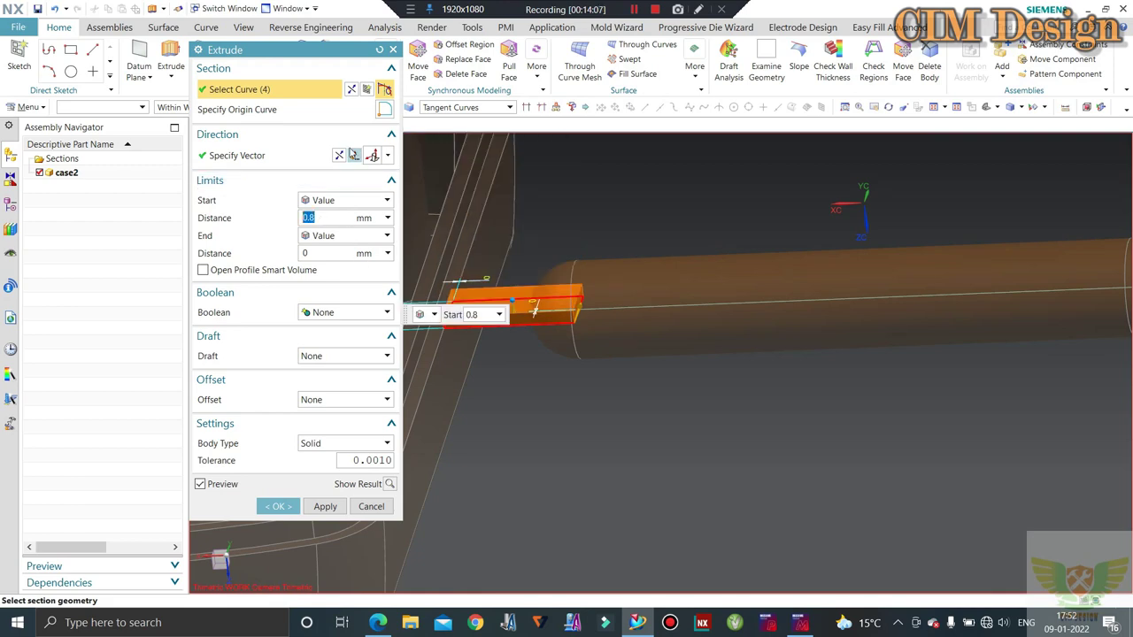
pyautogui.middleClick(518, 270)
# Inspect the new gate and hide the case half to isolate the runner
pyautogui.moveTo(518, 270)
pyautogui.mouseDown(button='middle')
pyautogui.moveTo(529, 263)
pyautogui.moveTo(513, 301)
pyautogui.mouseUp(button='middle')
pyautogui.scroll(-3, 500, 342)
pyautogui.scroll(3, 500, 342)
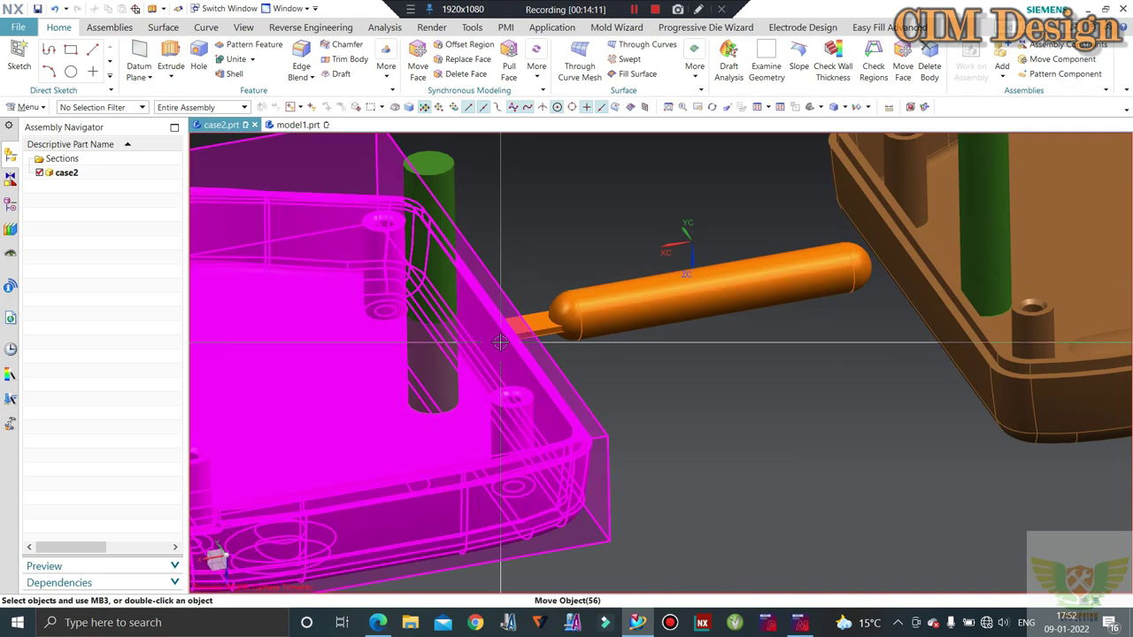
pyautogui.scroll(-2, 472, 333)
pyautogui.scroll(-2, 478, 335)
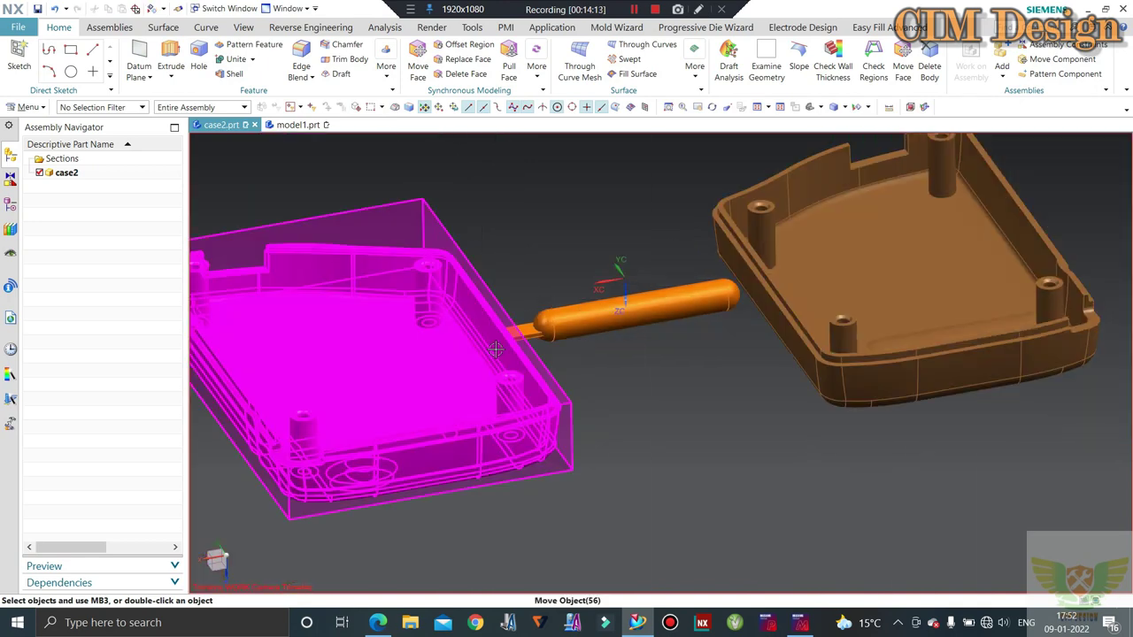
pyautogui.scroll(5, 486, 338)
pyautogui.hotkey('ctrl', 'b')
# Show the Part Navigator feature history and select Sketch (43)
pyautogui.moveTo(493, 412); pyautogui.dragTo(525, 374, button='middle')
pyautogui.scroll(2, 548, 385)
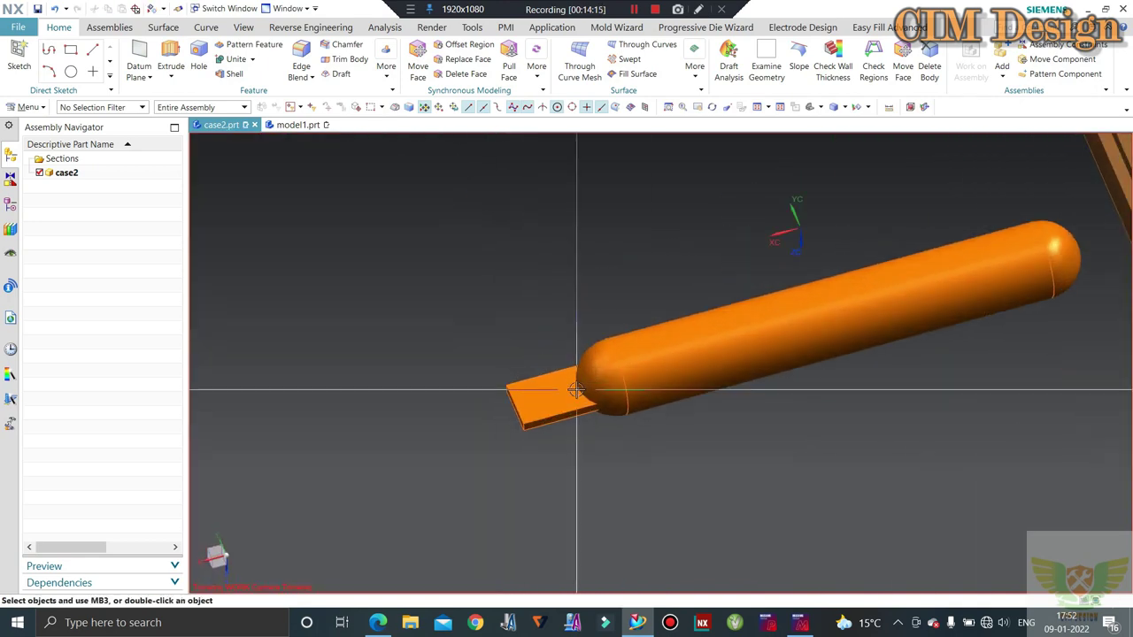
pyautogui.scroll(2, 576, 390)
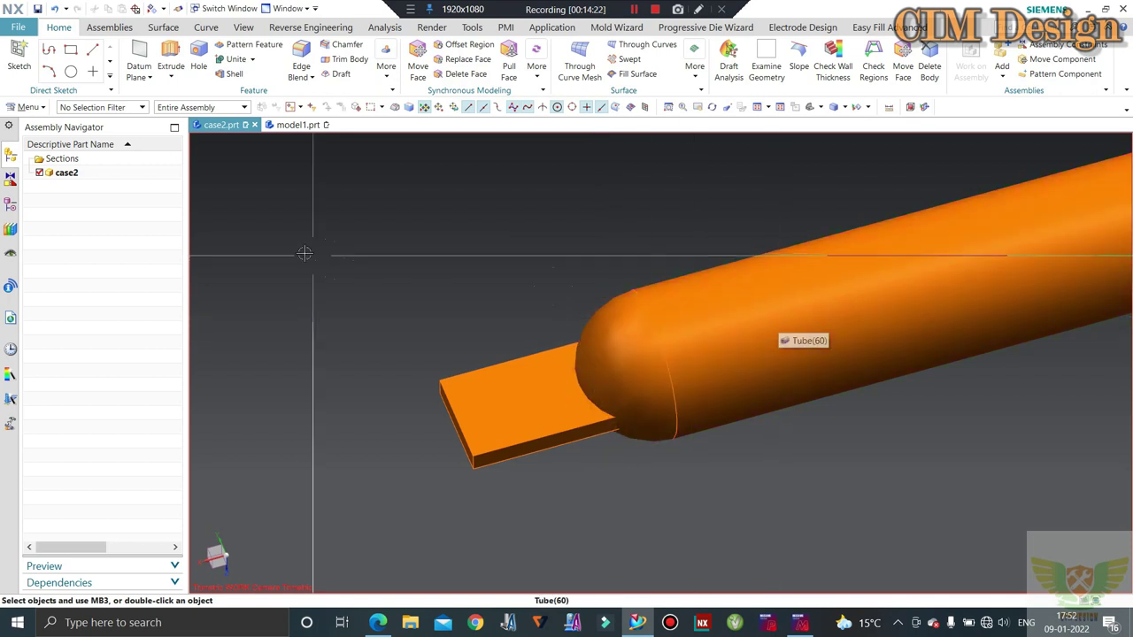
pyautogui.click(10, 203)
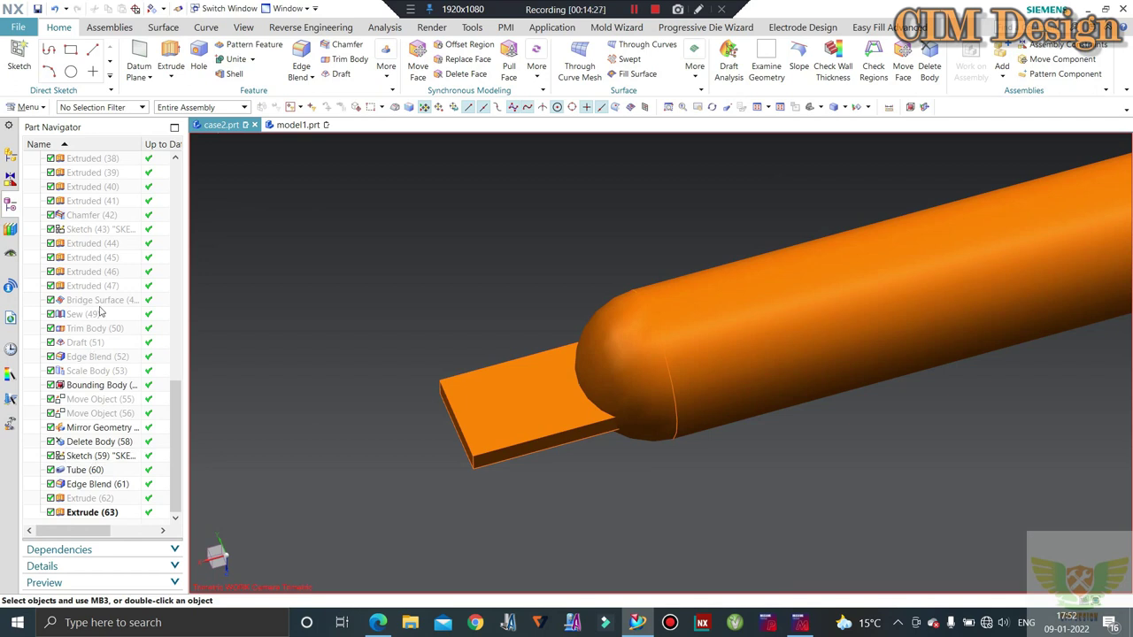
pyautogui.click(92, 228)
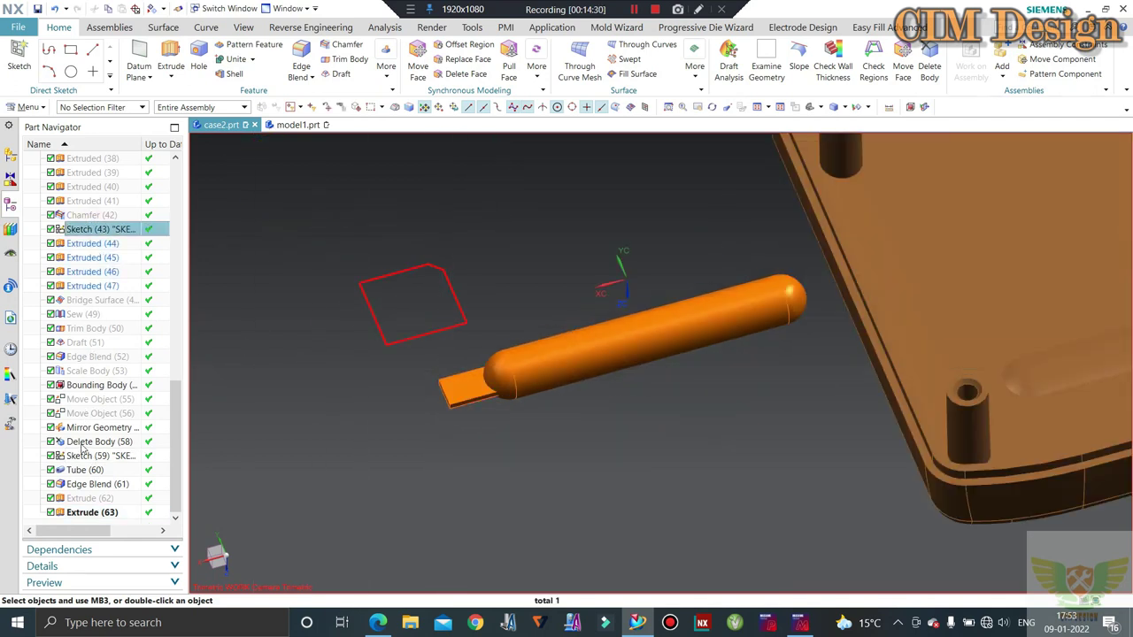
# Edit Sketch (59), changing dimension p239 from 5 to 4 mm, and finish the sketch
pyautogui.click(77, 455)
pyautogui.doubleClick(77, 455)
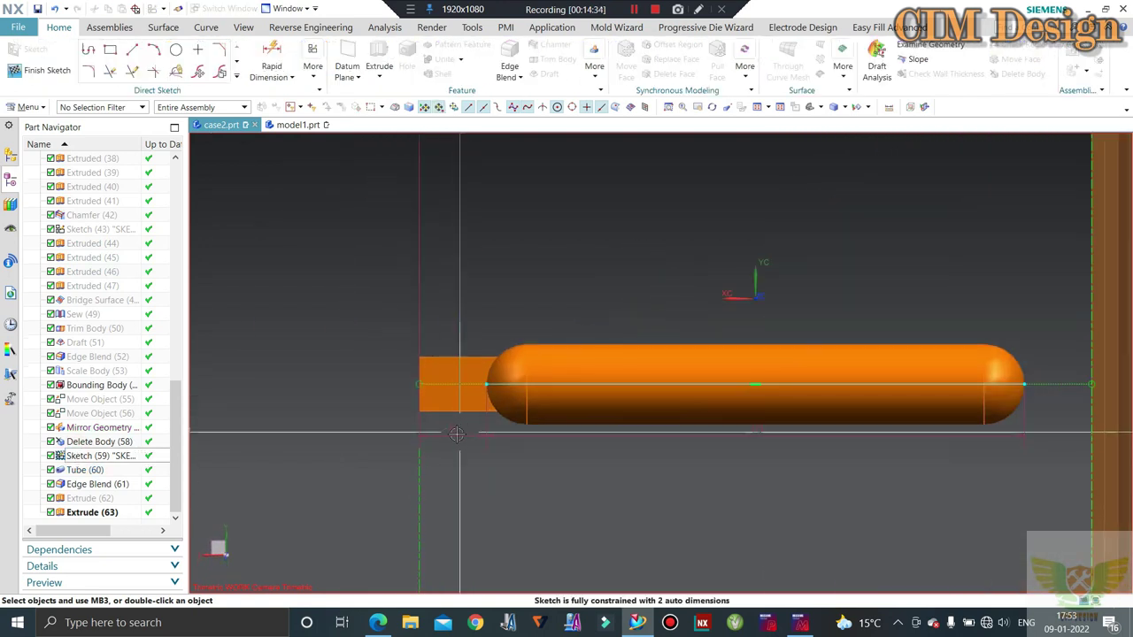
pyautogui.doubleClick(457, 433)
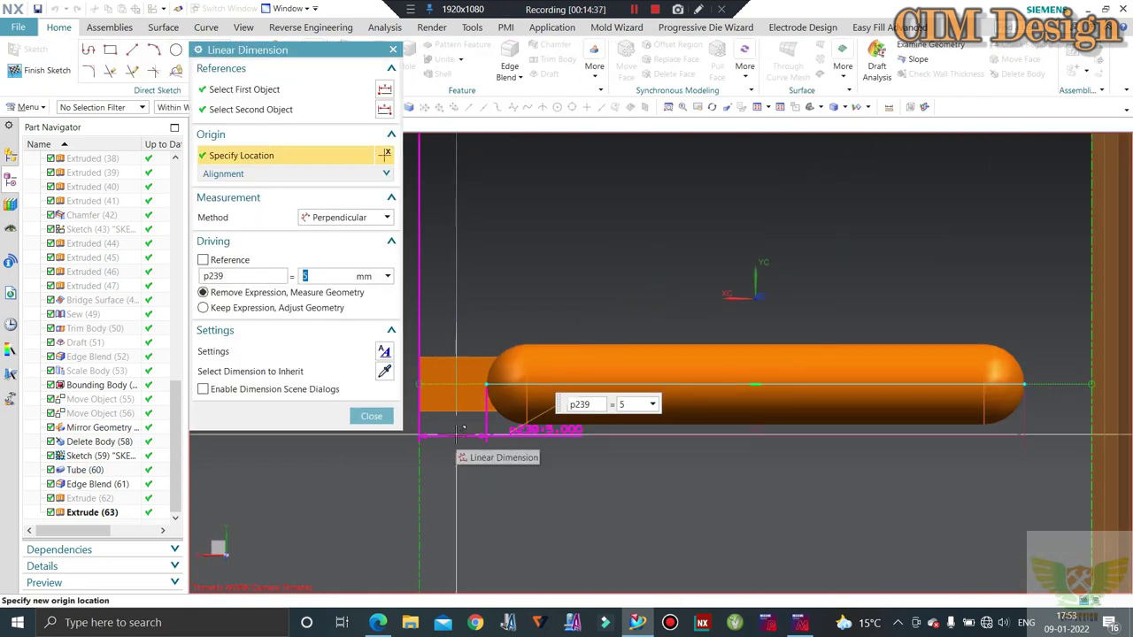
pyautogui.write('4')
pyautogui.press('Return')
pyautogui.click(371, 416)
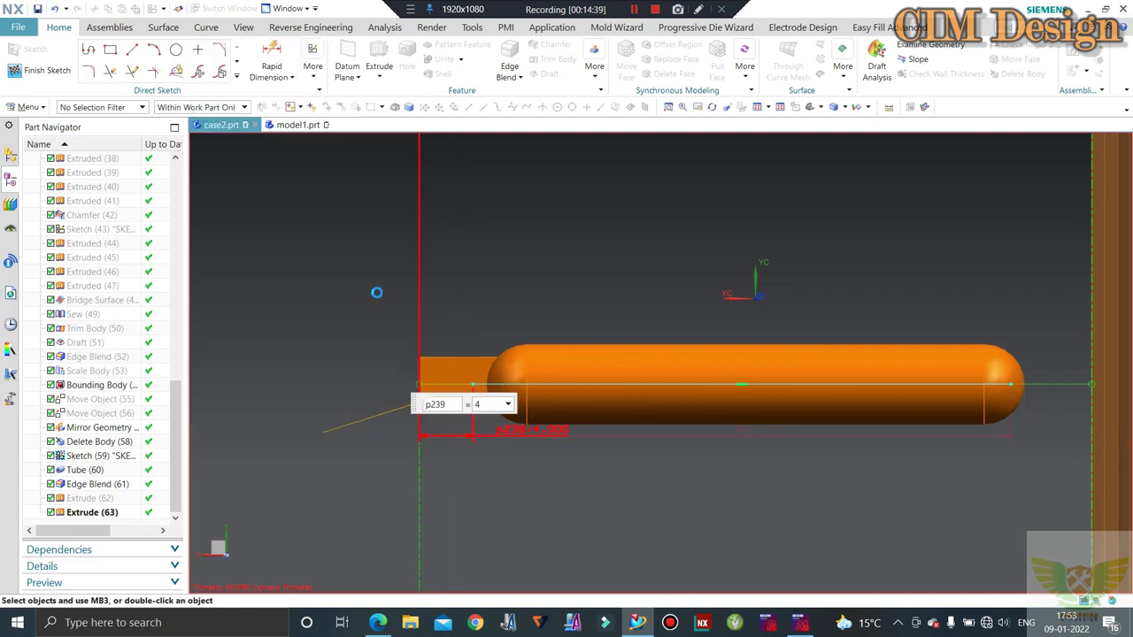
pyautogui.click(47, 77)
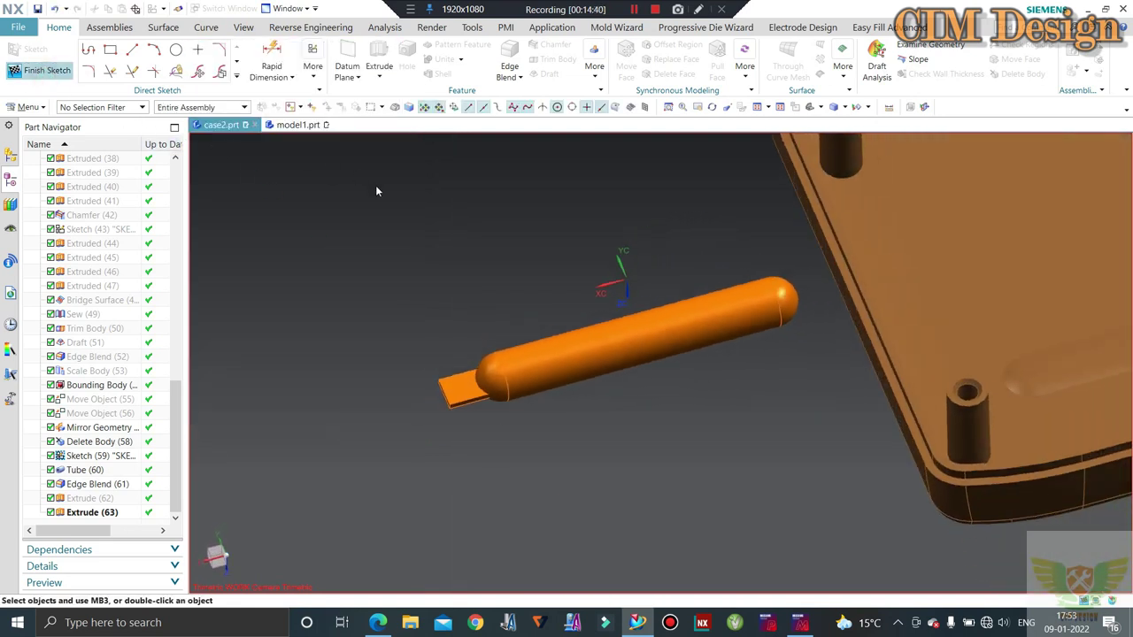
# Reopen Extrude (63) and accept the updated gate plate extrusion
pyautogui.scroll(3, 453, 380)
pyautogui.scroll(-1, 453, 380)
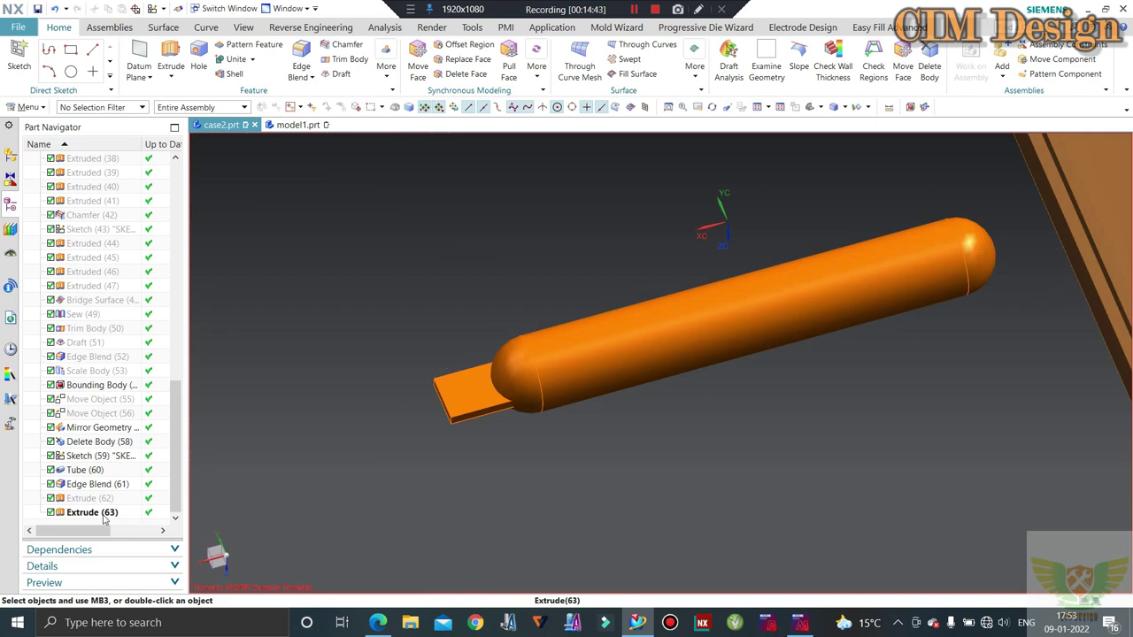
pyautogui.doubleClick(97, 513)
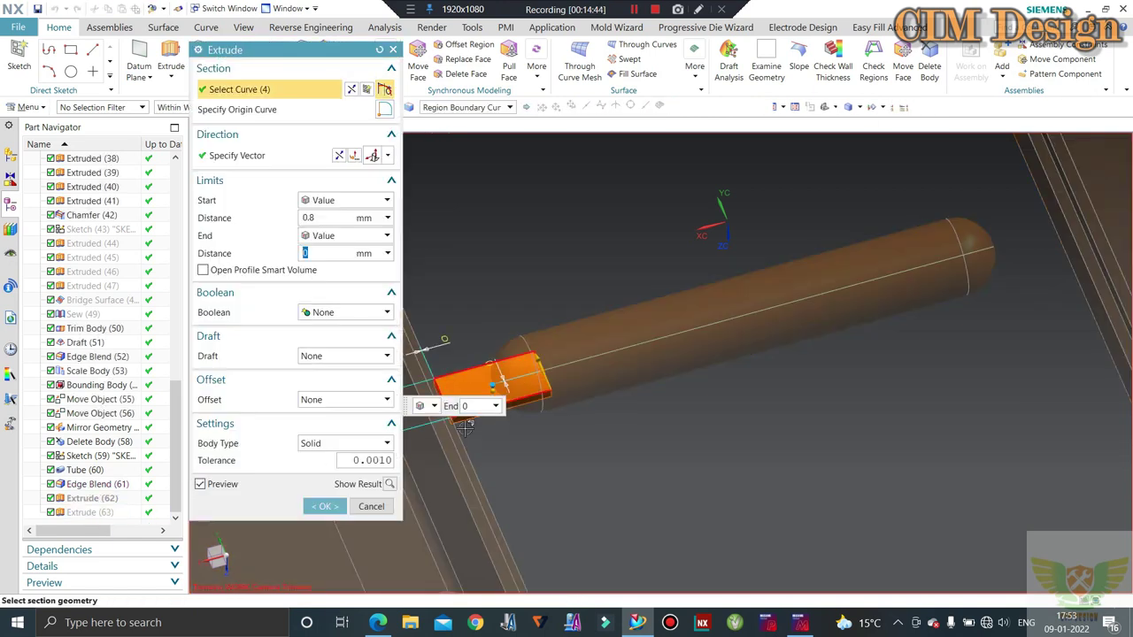
pyautogui.press('Return')
# Unite the gate plate with the runner tube into a single body
pyautogui.scroll(2, 619, 346)
pyautogui.scroll(2, 518, 369)
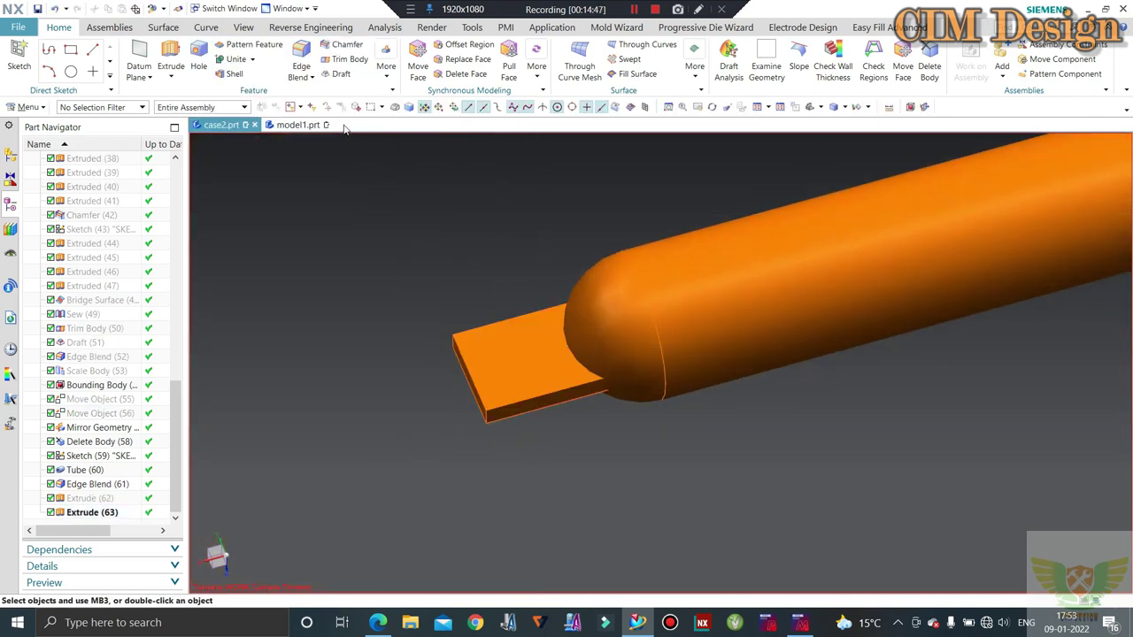
pyautogui.moveTo(517, 278); pyautogui.dragTo(531, 232, button='middle')
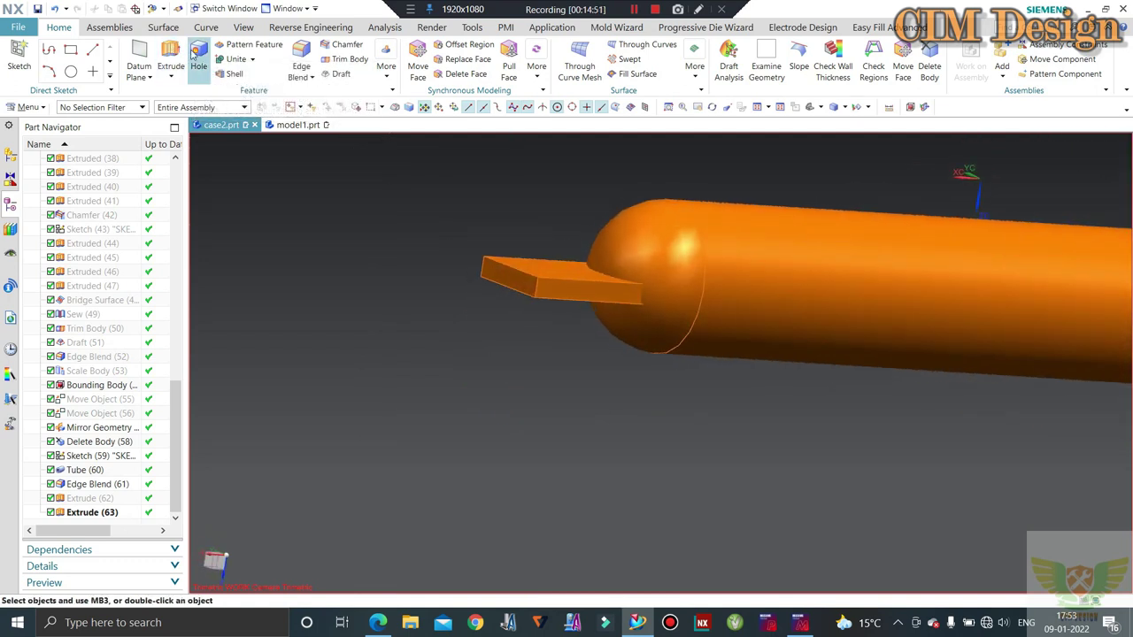
pyautogui.click(236, 60)
pyautogui.click(683, 287)
pyautogui.click(558, 279)
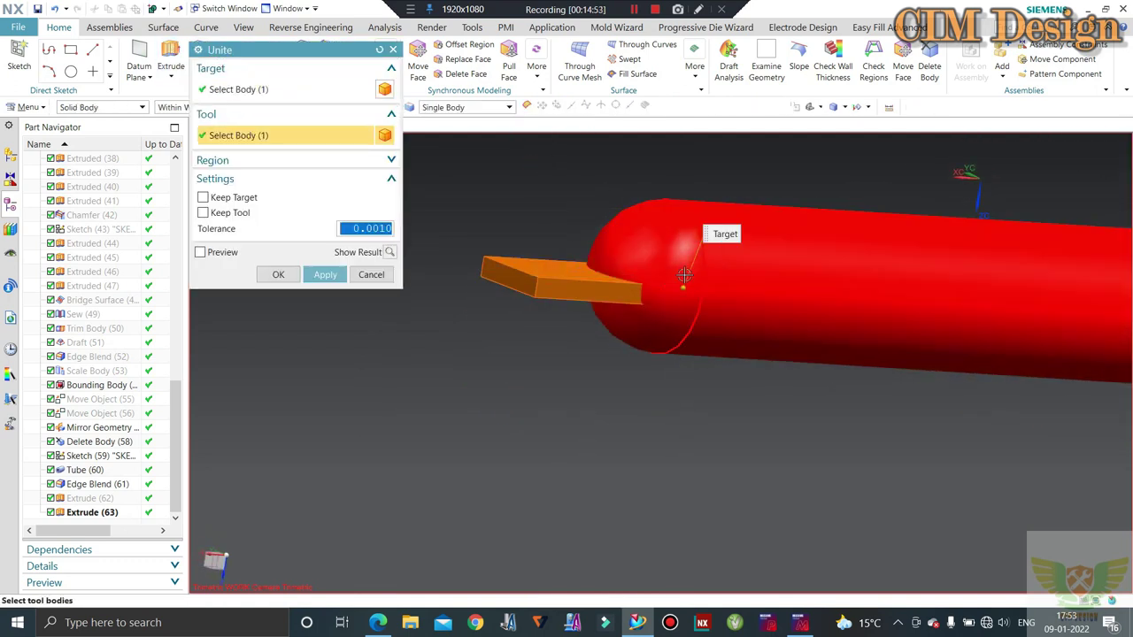
pyautogui.click(277, 274)
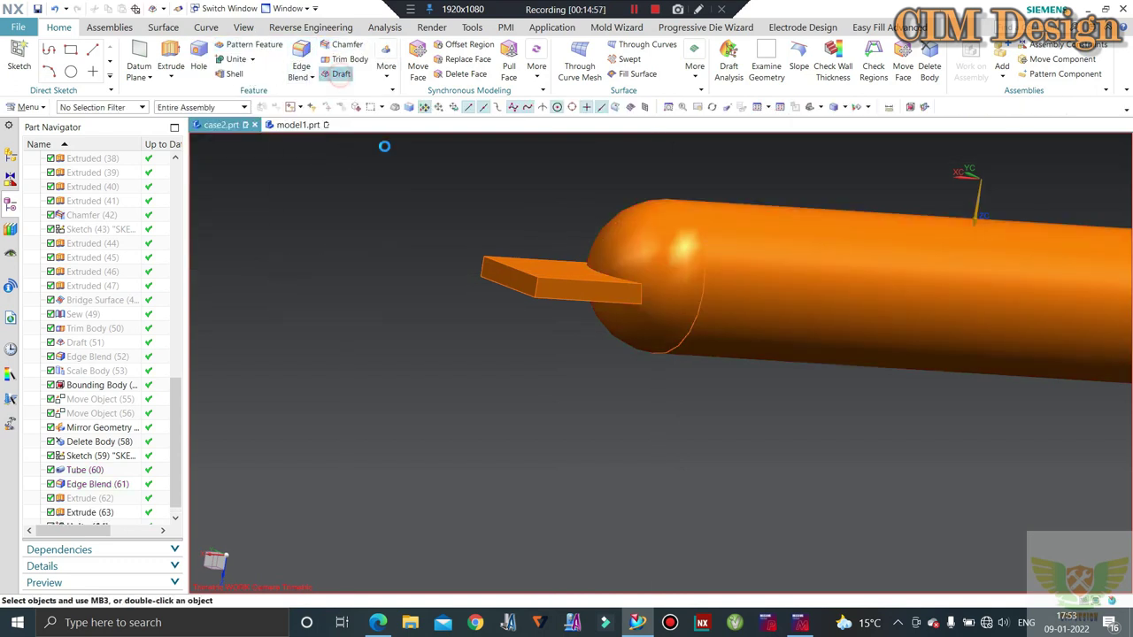
# Pick two fixed edges of the gate plate, set the draft direction and angle, and apply
pyautogui.click(535, 289)
pyautogui.click(485, 265)
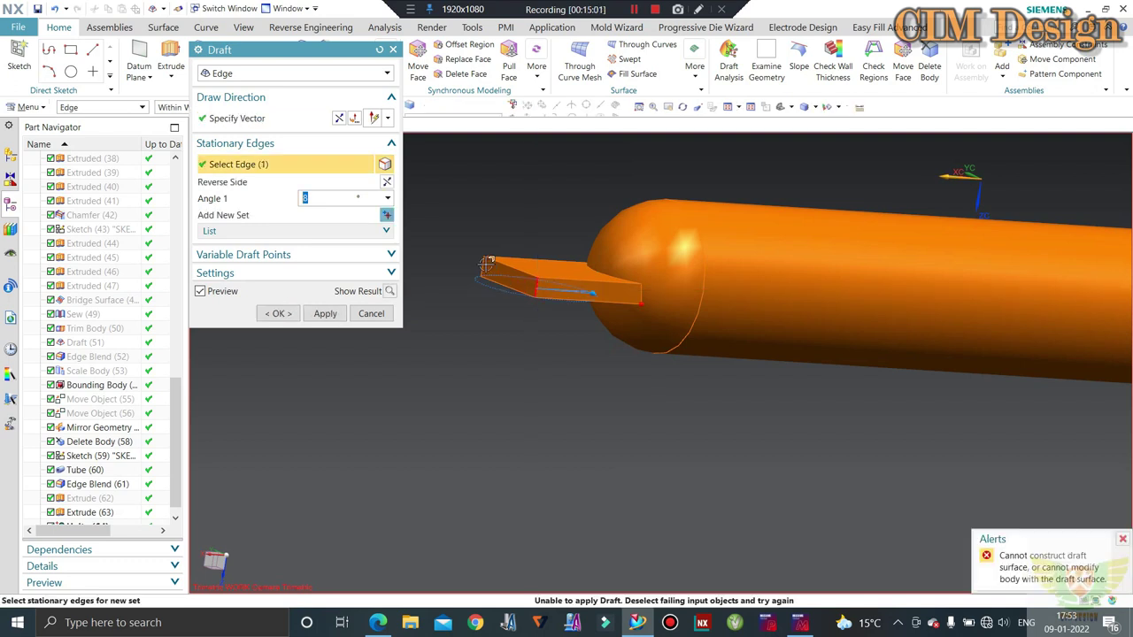
pyautogui.moveTo(526, 219); pyautogui.dragTo(567, 265, button='middle')
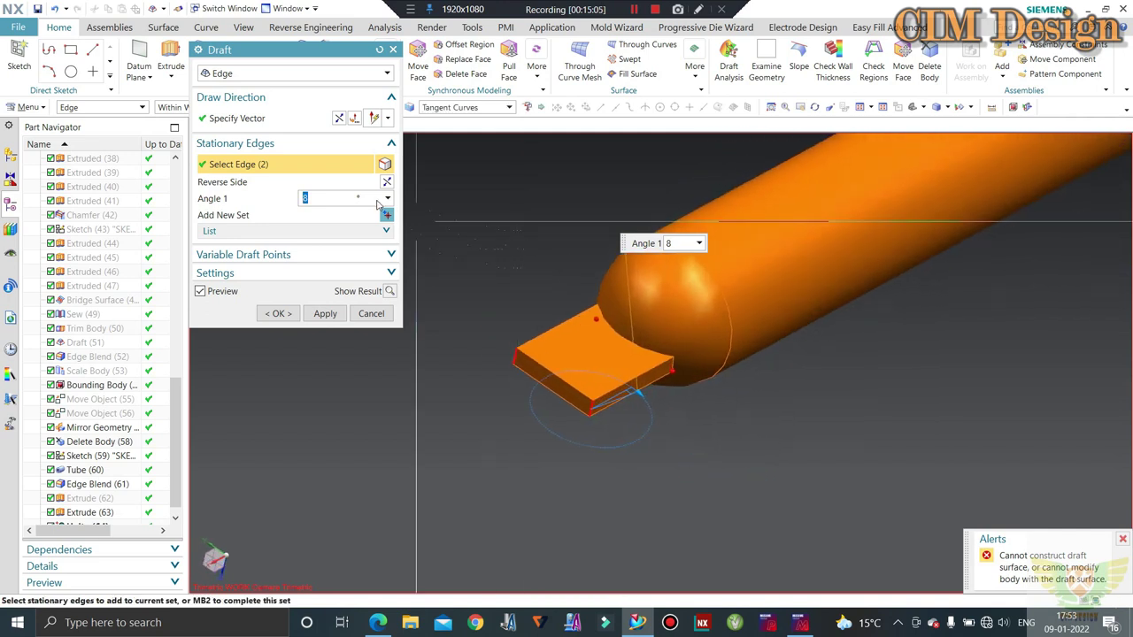
pyautogui.click(293, 118)
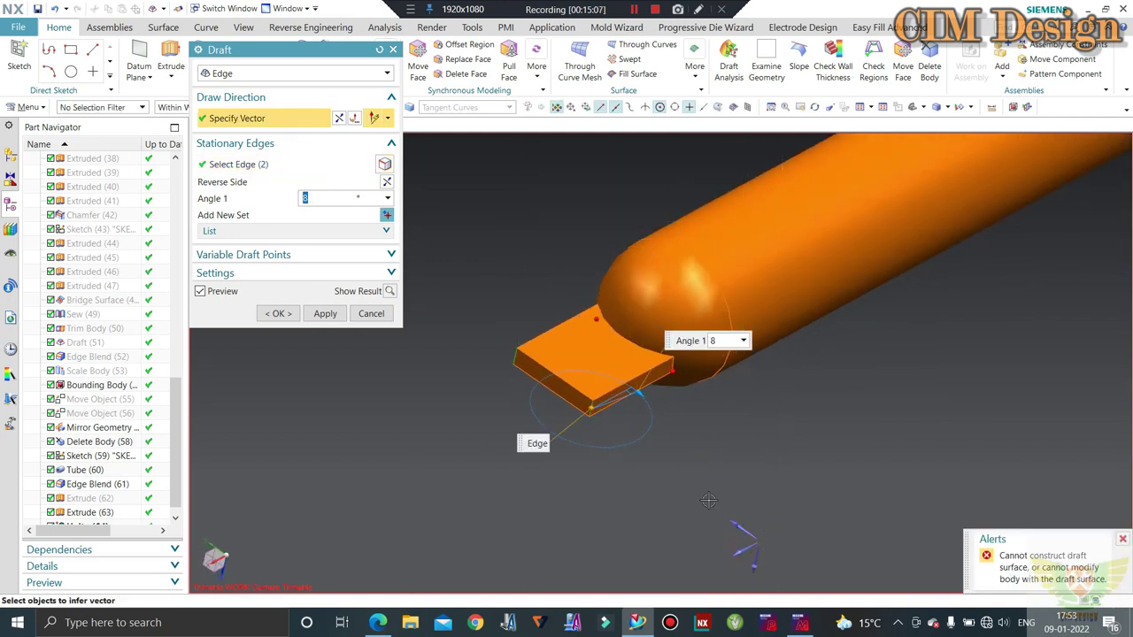
pyautogui.write('2')
pyautogui.write('5')
pyautogui.press('Return')
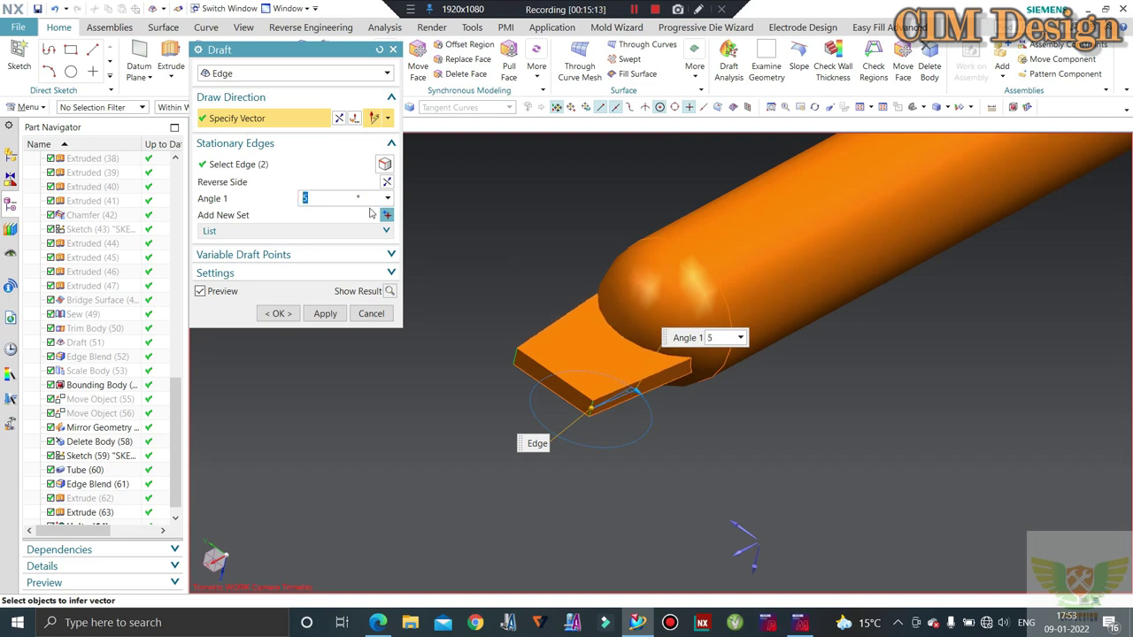
pyautogui.click(327, 314)
# Draft the plate's end edge, stepping the angle down from 12° to 5°, then apply and close
pyautogui.moveTo(555, 288); pyautogui.dragTo(513, 222, button='middle')
pyautogui.middleClick(500, 310)
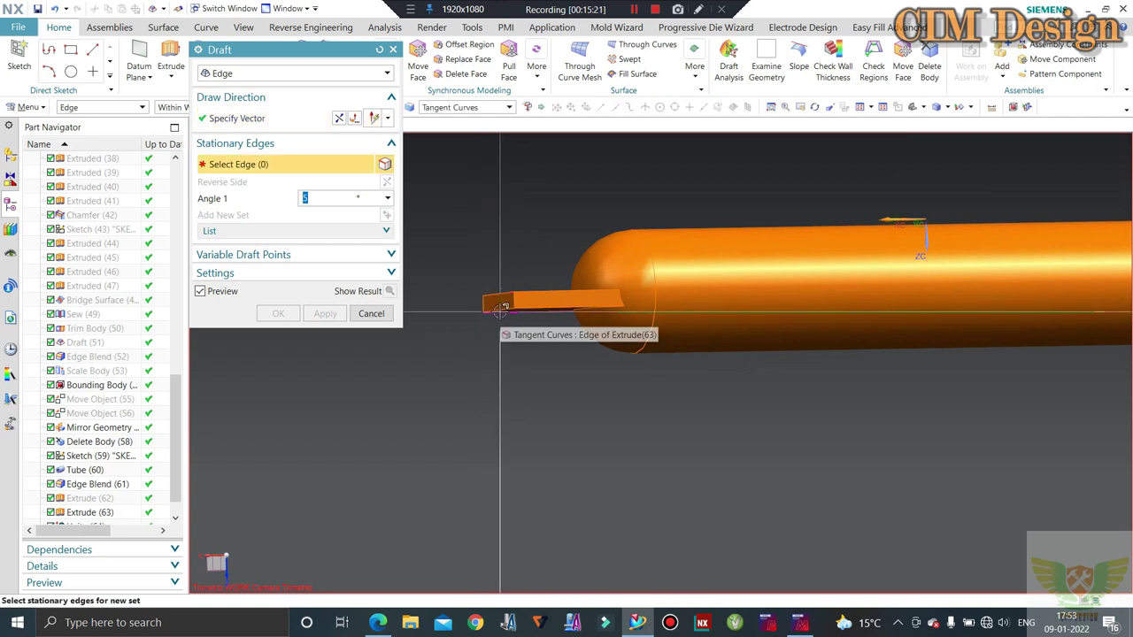
pyautogui.click(500, 308)
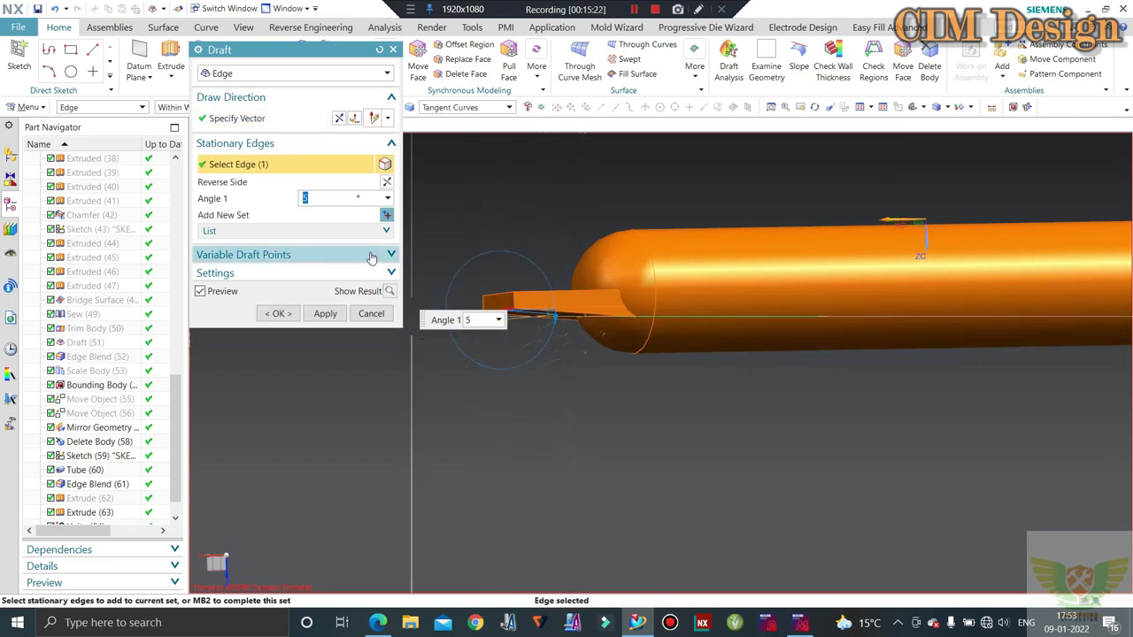
pyautogui.write('12')
pyautogui.press('Return')
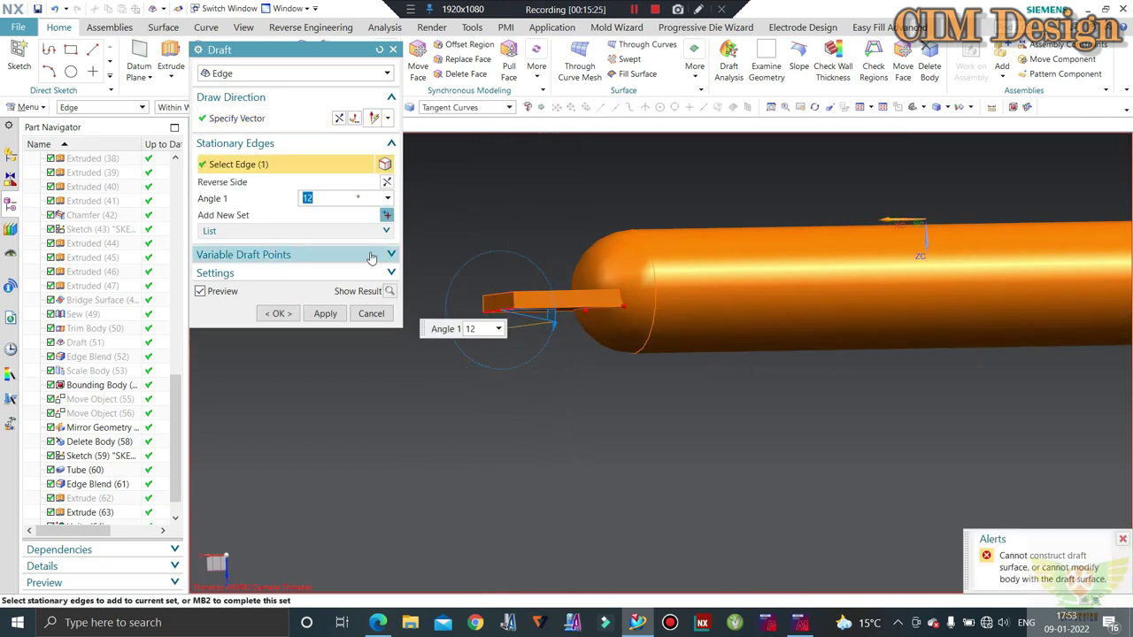
pyautogui.write('10')
pyautogui.press('Return')
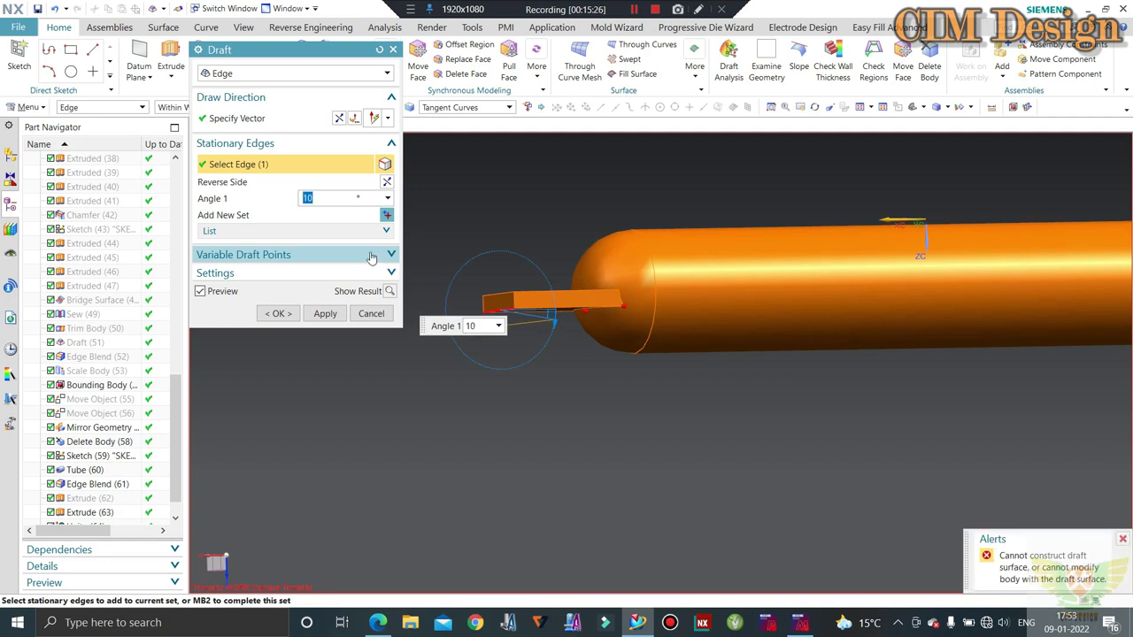
pyautogui.write('8')
pyautogui.press('Return')
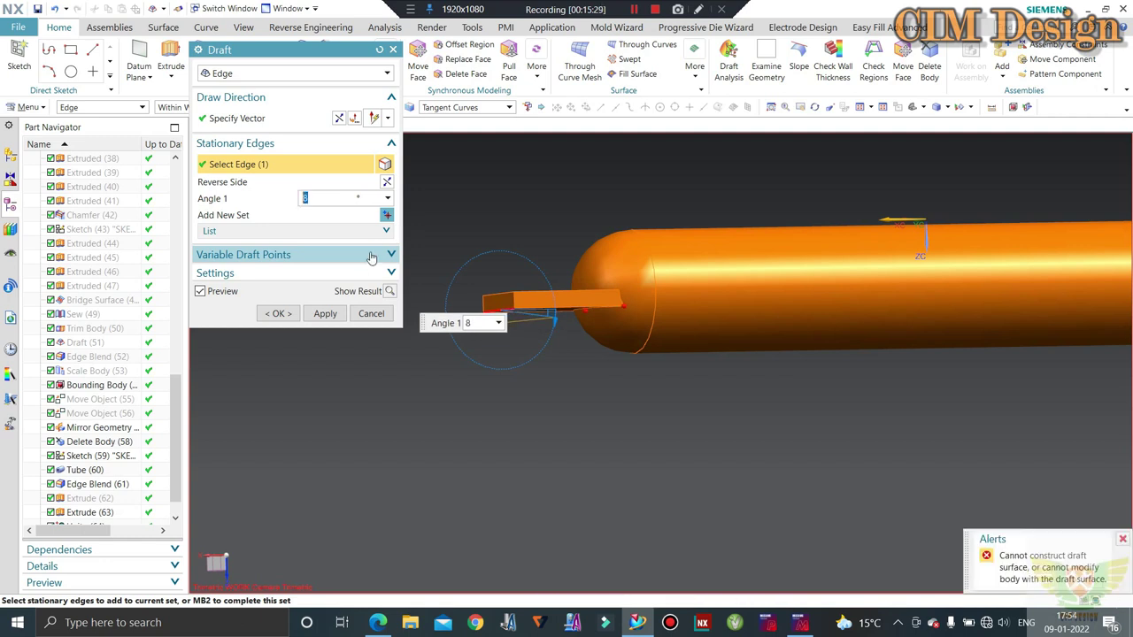
pyautogui.write('6')
pyautogui.press('Return')
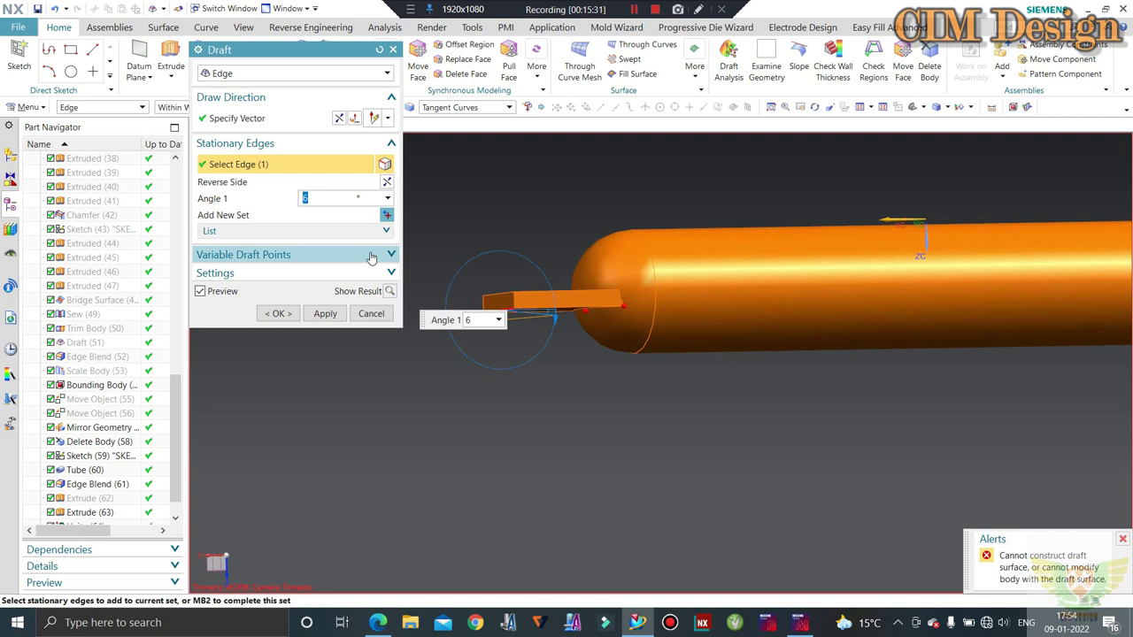
pyautogui.write('5')
pyautogui.press('Return')
pyautogui.moveTo(701, 320)
pyautogui.mouseDown(button='middle')
pyautogui.moveTo(696, 310)
pyautogui.moveTo(710, 315)
pyautogui.mouseUp(button='middle')
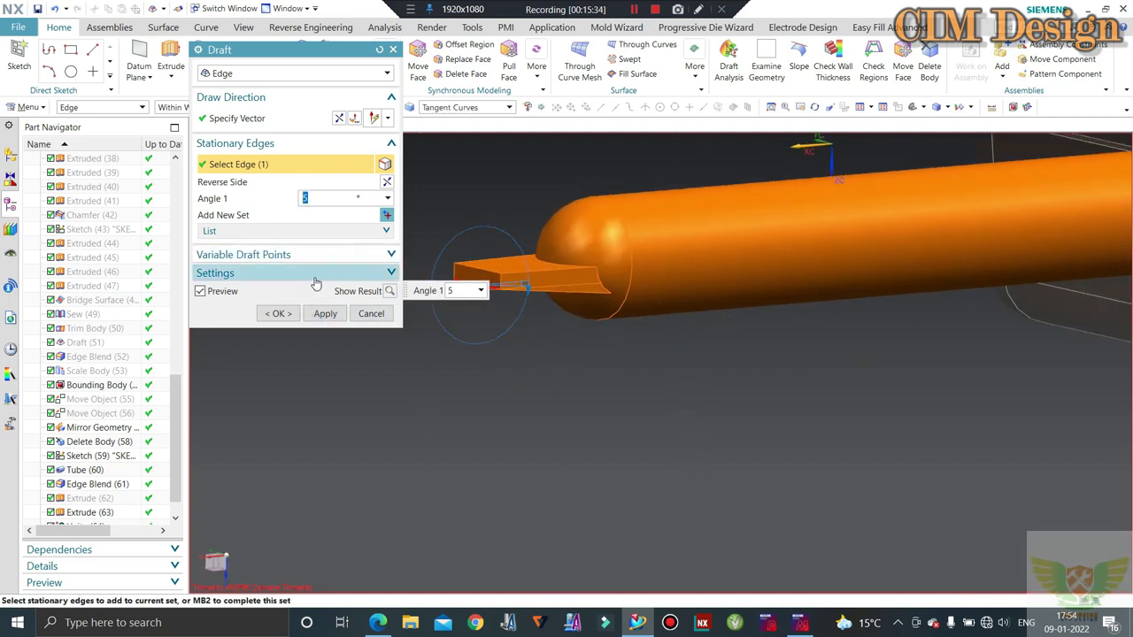
pyautogui.click(325, 313)
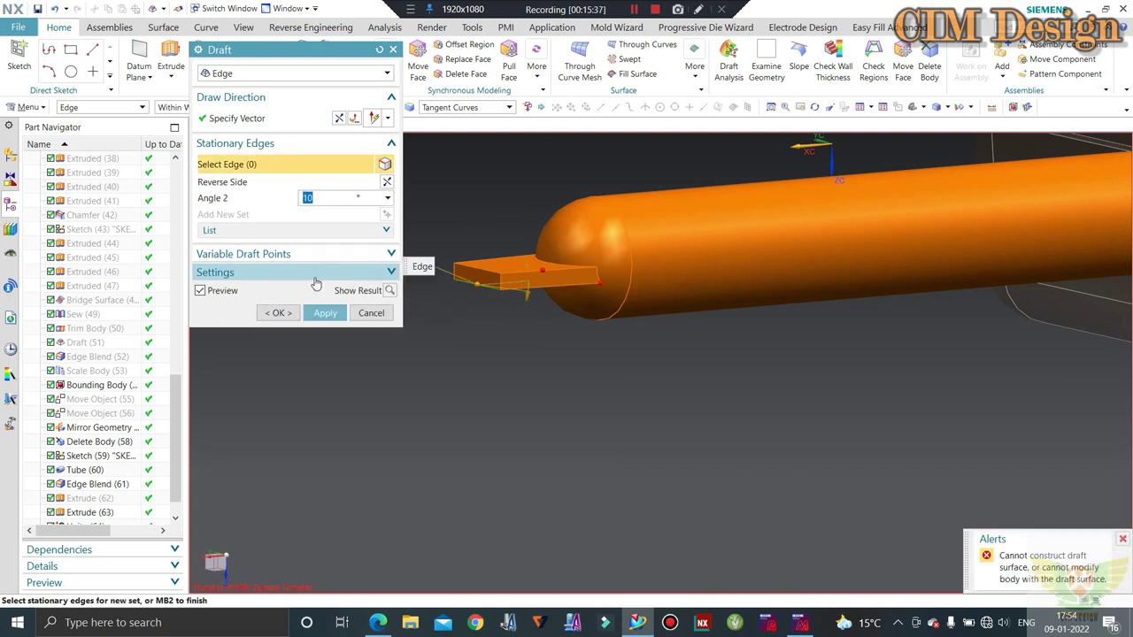
pyautogui.click(371, 313)
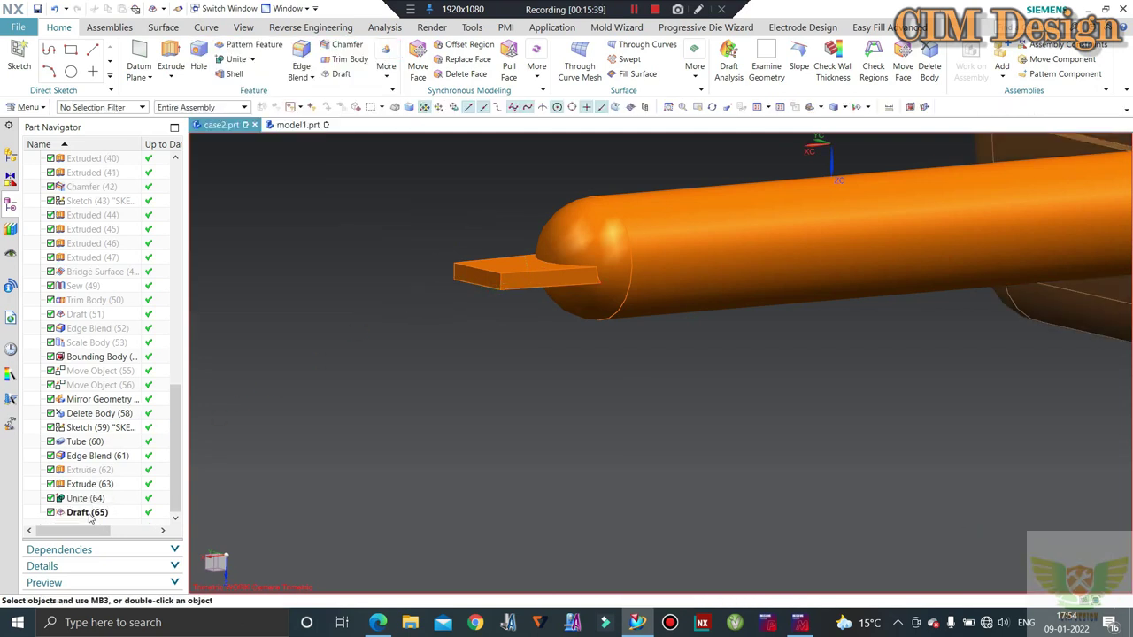
# Reopen Draft (65) and add a second 10° edge draft on the gate plate
pyautogui.doubleClick(89, 512)
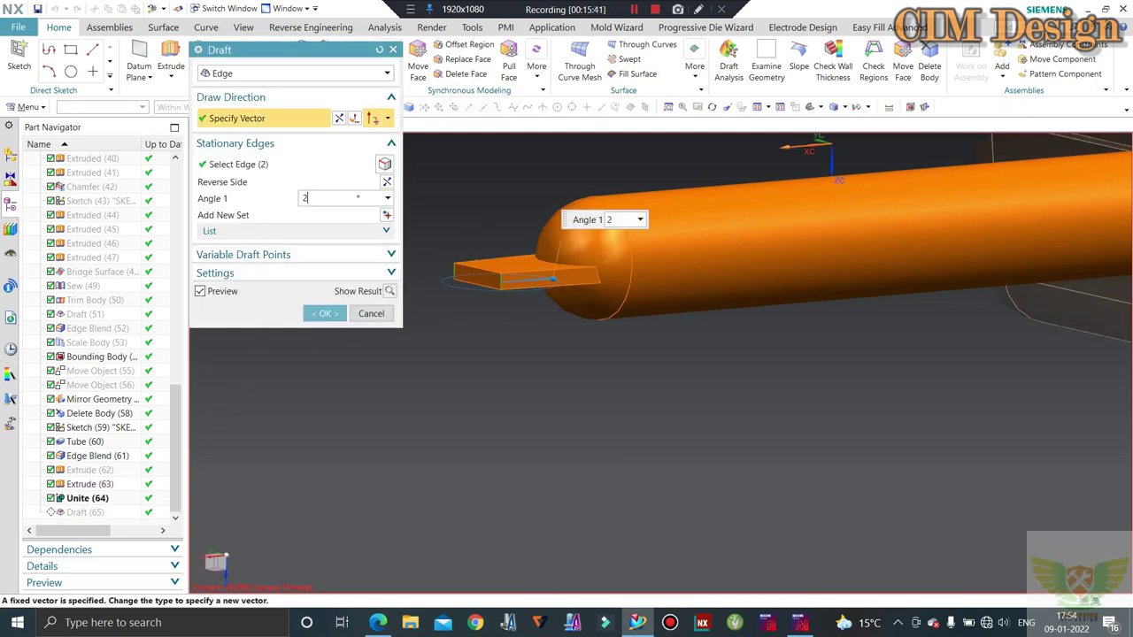
pyautogui.middleClick(492, 254)
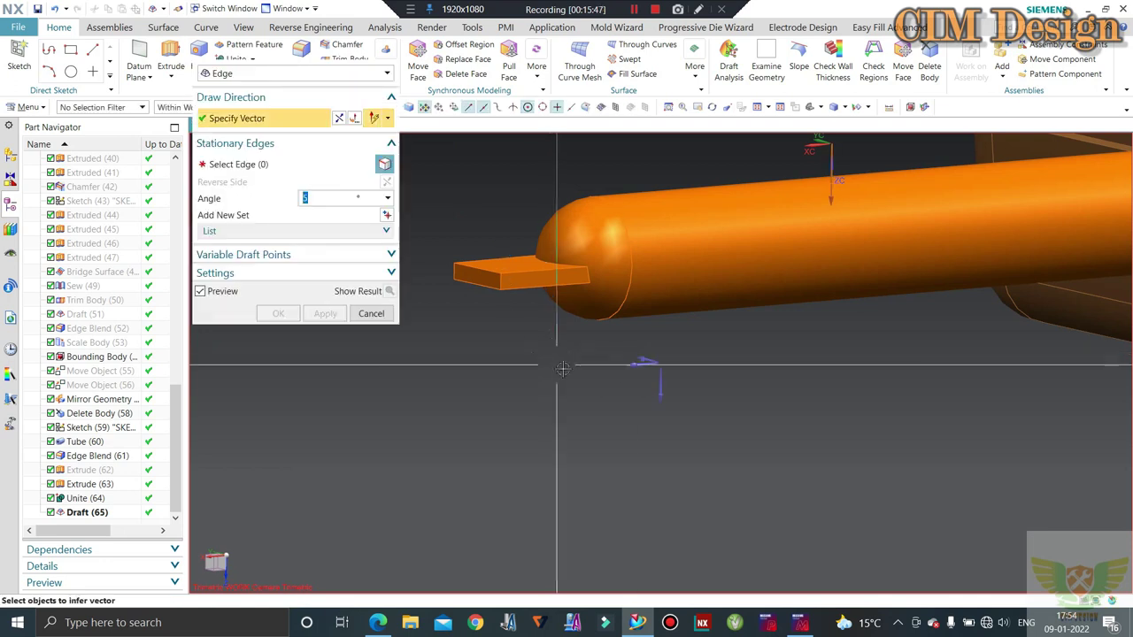
pyautogui.click(474, 284)
pyautogui.write('10')
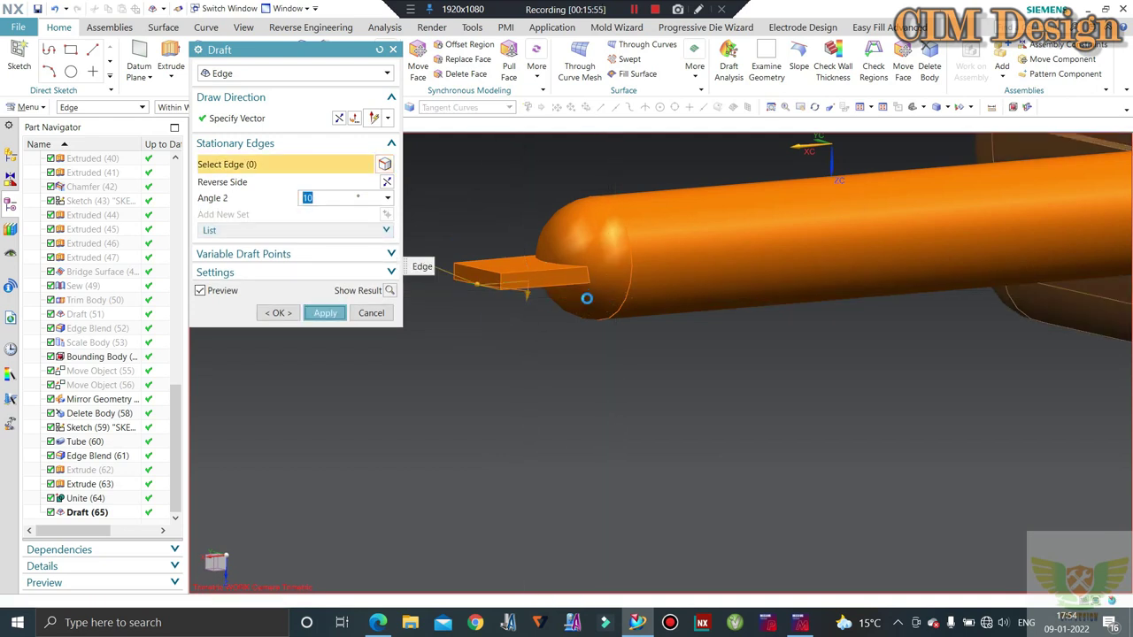
pyautogui.middleClick(598, 306)
pyautogui.moveTo(599, 305); pyautogui.dragTo(634, 144, button='middle')
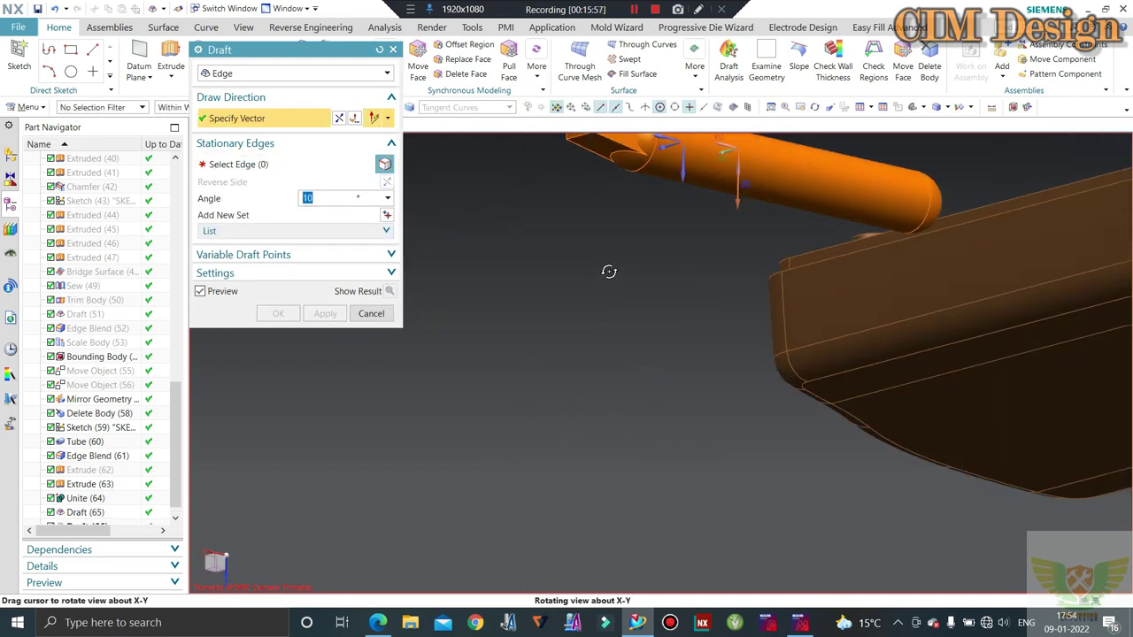
pyautogui.scroll(5, 635, 145)
pyautogui.press('Escape')
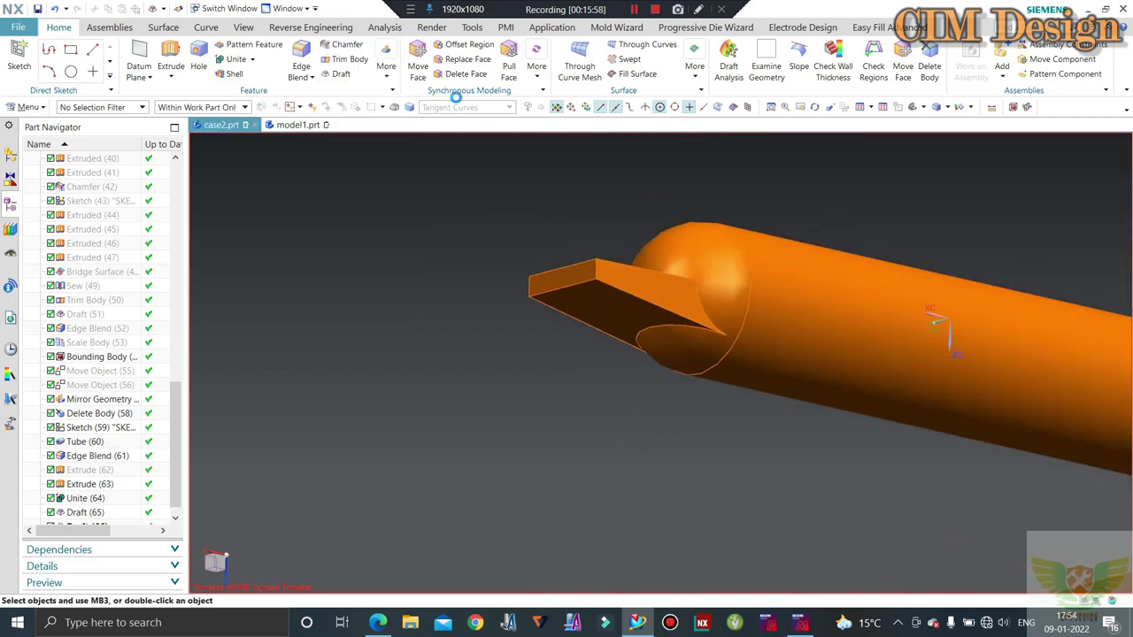
# Round the gate's long edges with a 1 mm edge blend
pyautogui.press('b')
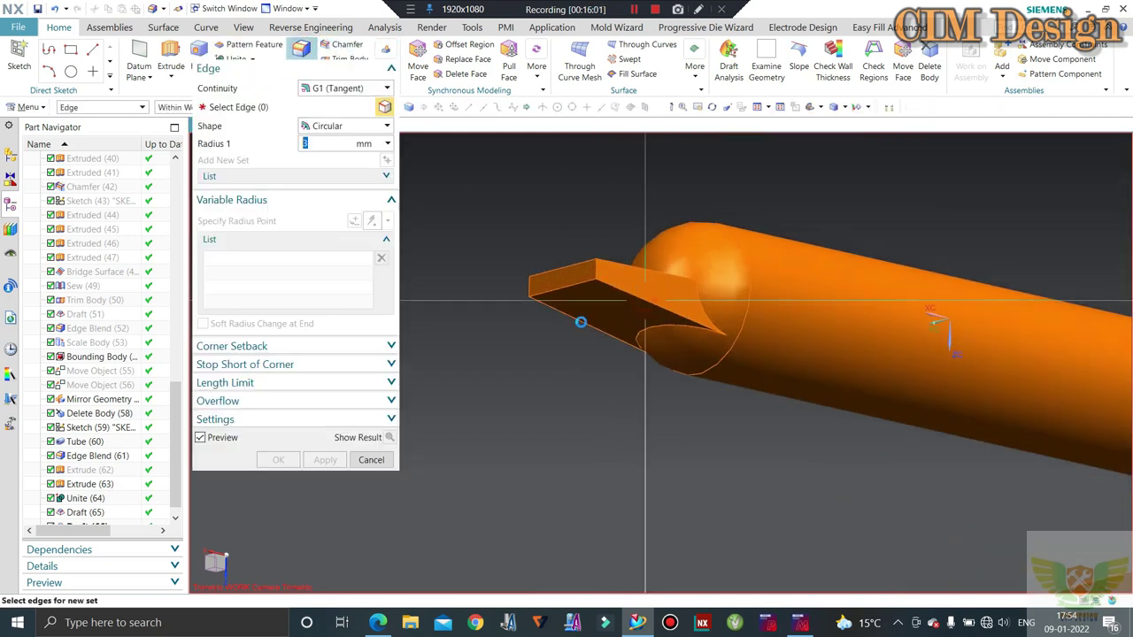
pyautogui.click(618, 324)
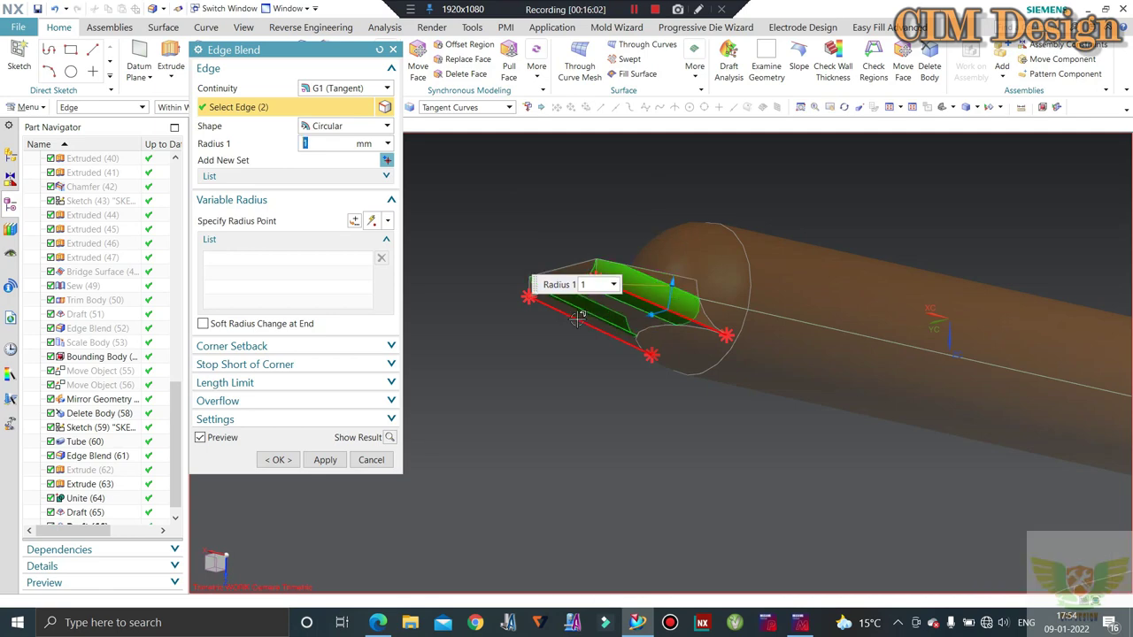
pyautogui.middleClick(577, 317)
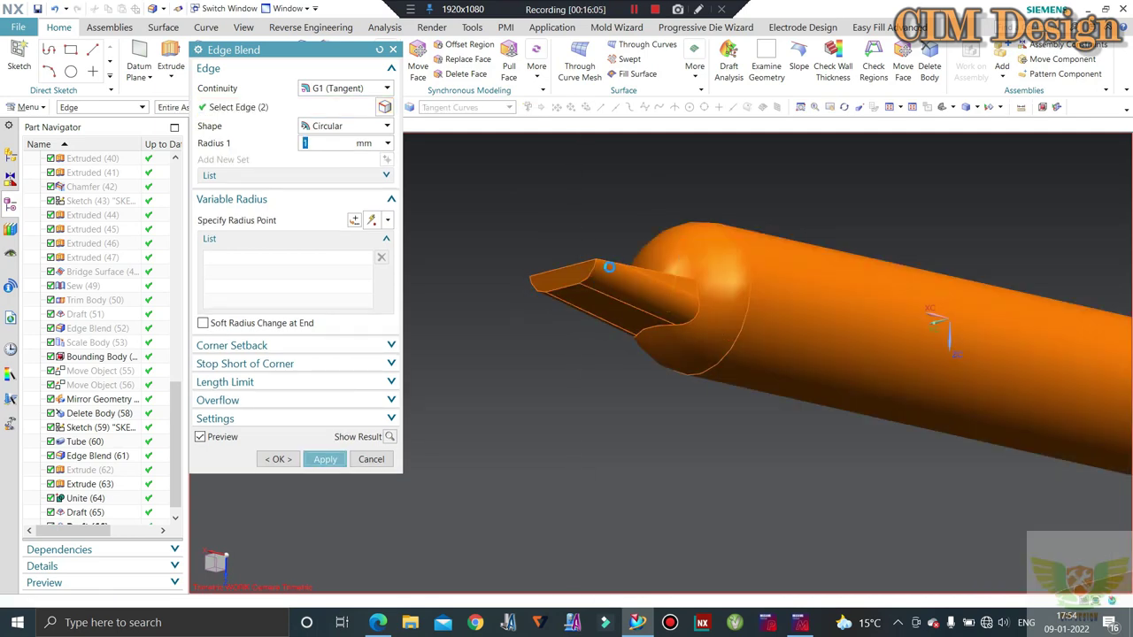
pyautogui.scroll(-3, 609, 267)
pyautogui.moveTo(607, 295)
pyautogui.mouseDown(button='middle')
pyautogui.moveTo(561, 455)
pyautogui.moveTo(566, 515)
pyautogui.mouseUp(button='middle')
pyautogui.scroll(5, 555, 376)
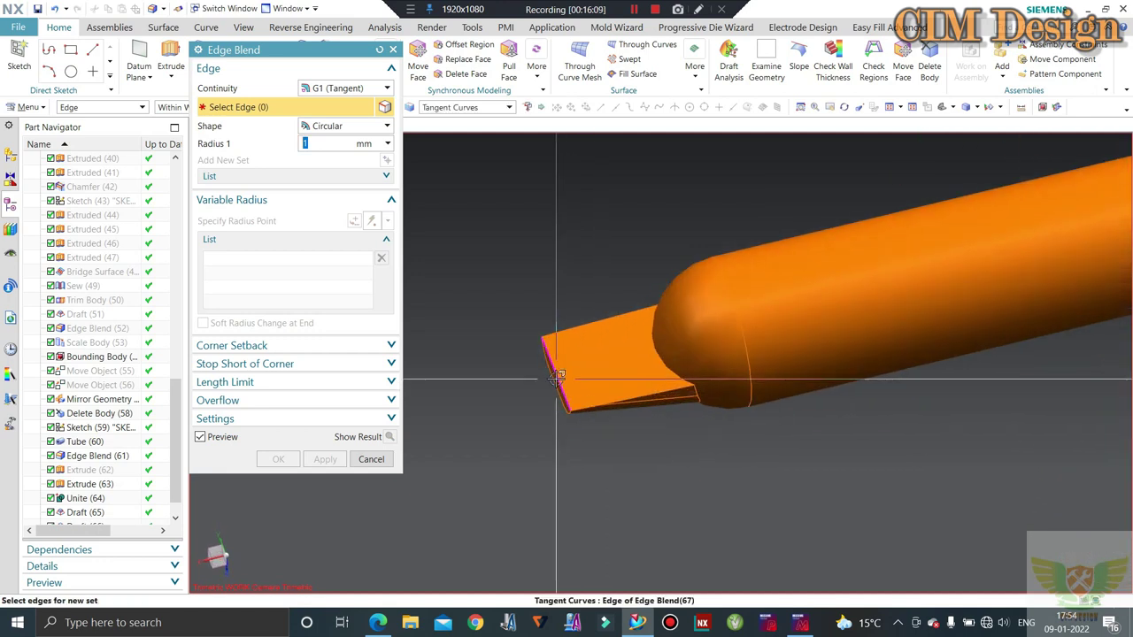
pyautogui.moveTo(556, 376)
pyautogui.mouseDown(button='middle')
pyautogui.moveTo(625, 370)
pyautogui.moveTo(649, 270)
pyautogui.mouseUp(button='middle')
pyautogui.scroll(-3, 653, 392)
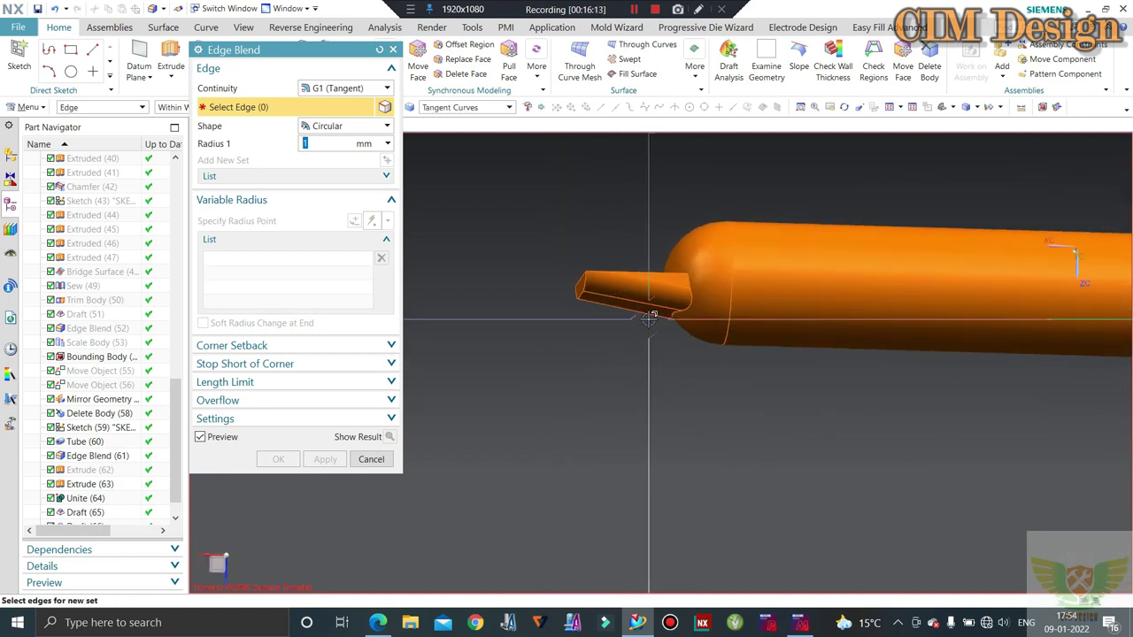
pyautogui.click(372, 461)
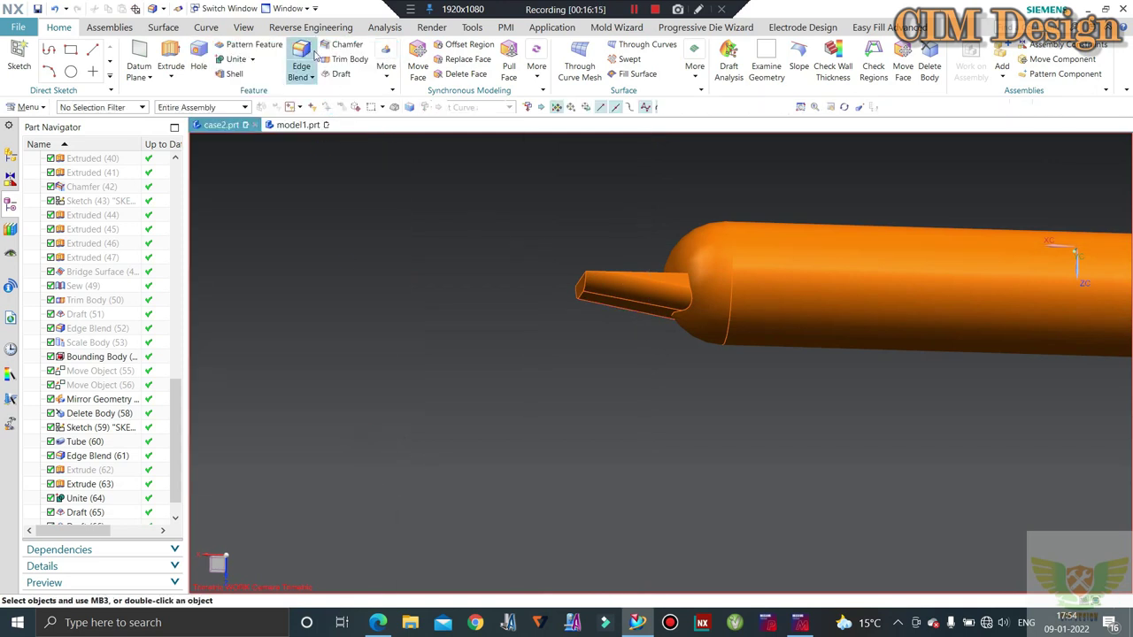
# Blend the edge chain where the gate meets the runner with a 1 mm radius
pyautogui.press('b')
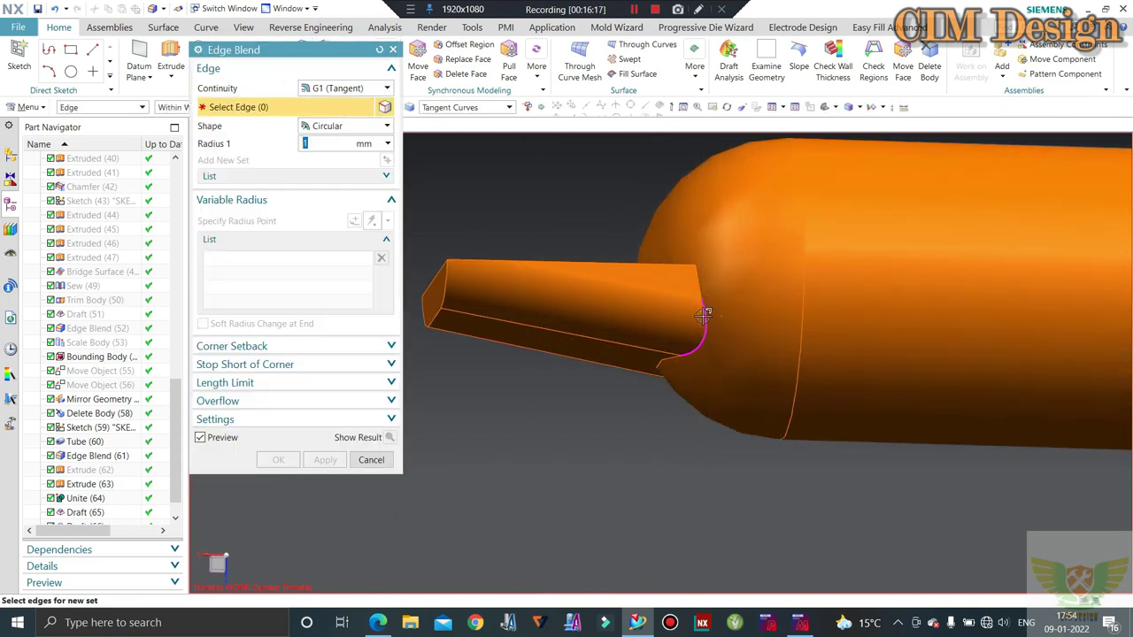
pyautogui.click(724, 314)
pyautogui.scroll(3, 706, 312)
pyautogui.write('1')
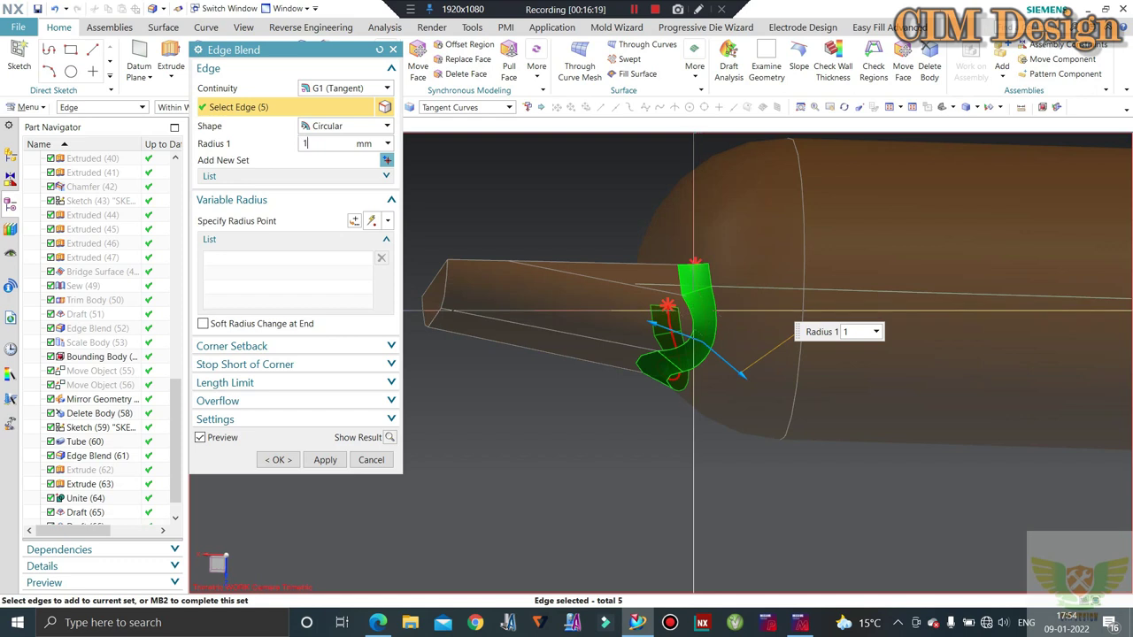
pyautogui.click(283, 459)
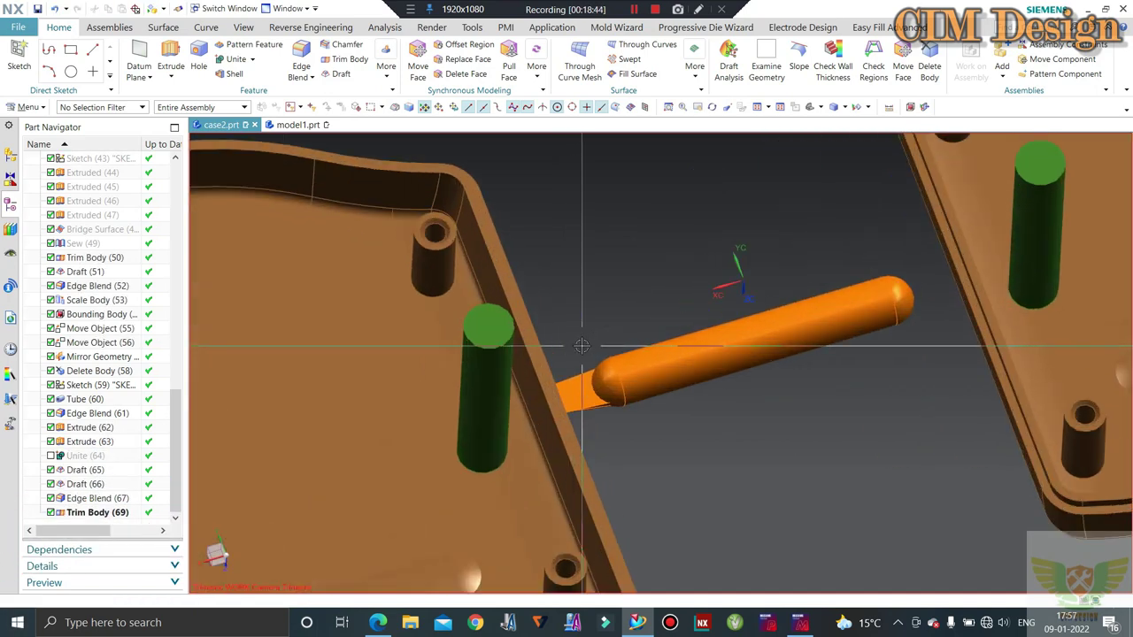
pyautogui.scroll(-3, 581, 345)
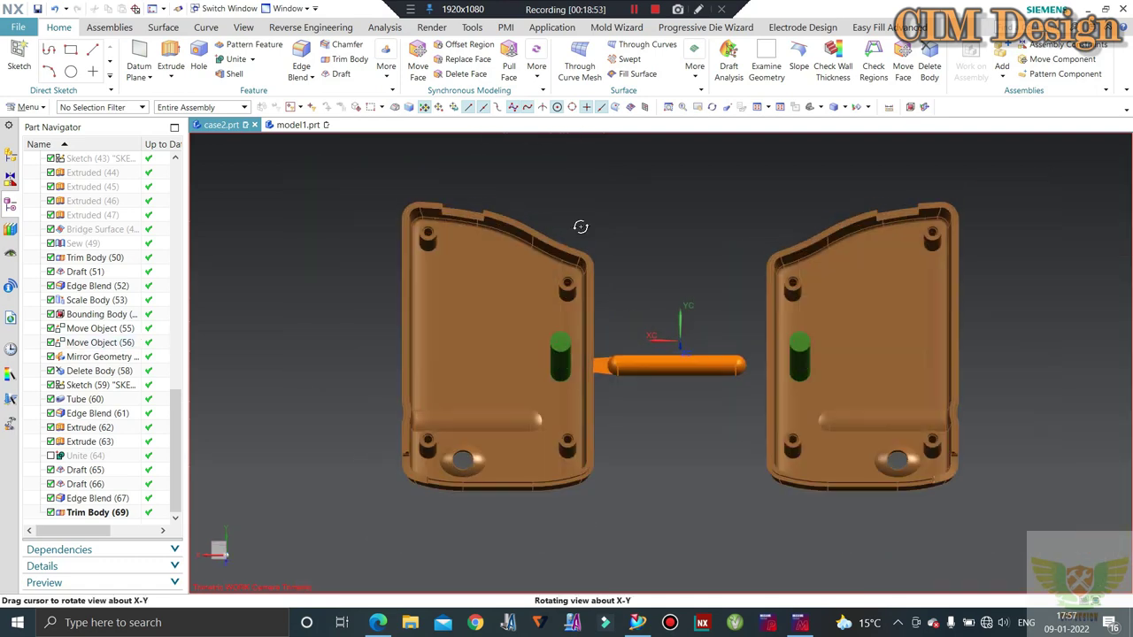
pyautogui.moveTo(546, 254); pyautogui.dragTo(601, 227, button='middle')
pyautogui.scroll(3, 546, 322)
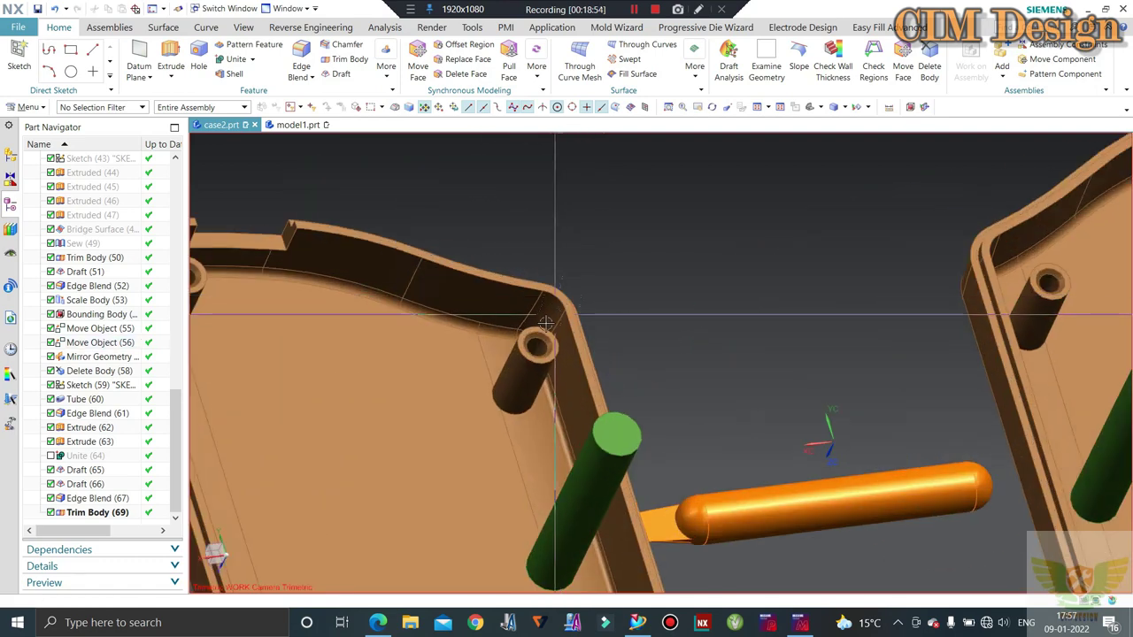
pyautogui.scroll(2, 546, 322)
pyautogui.scroll(2, 507, 365)
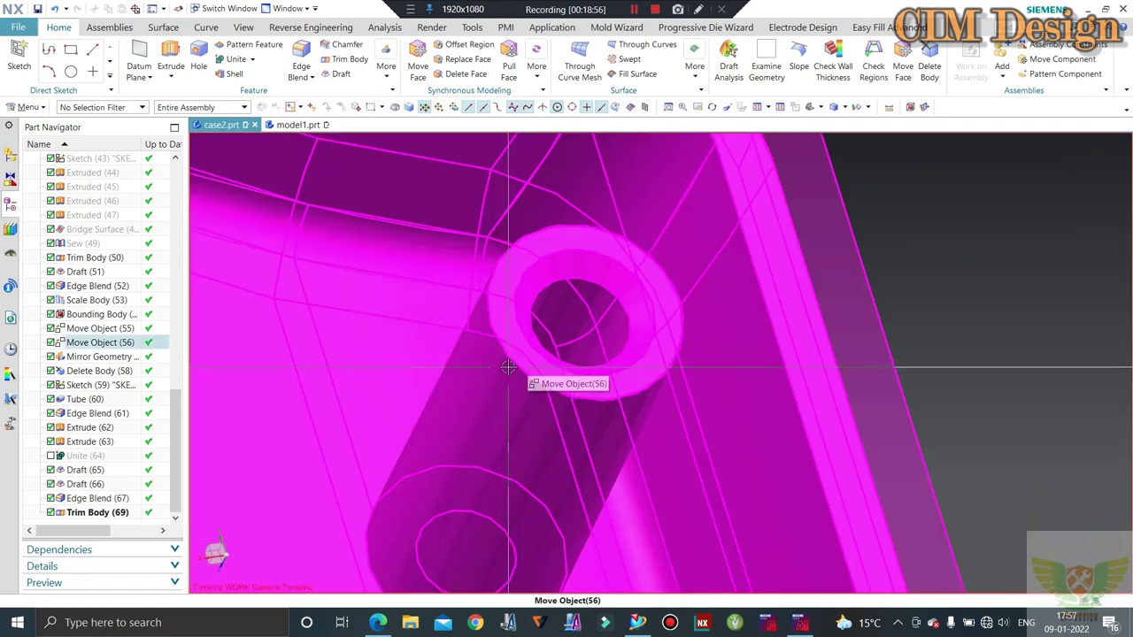
pyautogui.scroll(-2, 506, 360)
pyautogui.scroll(-4, 504, 318)
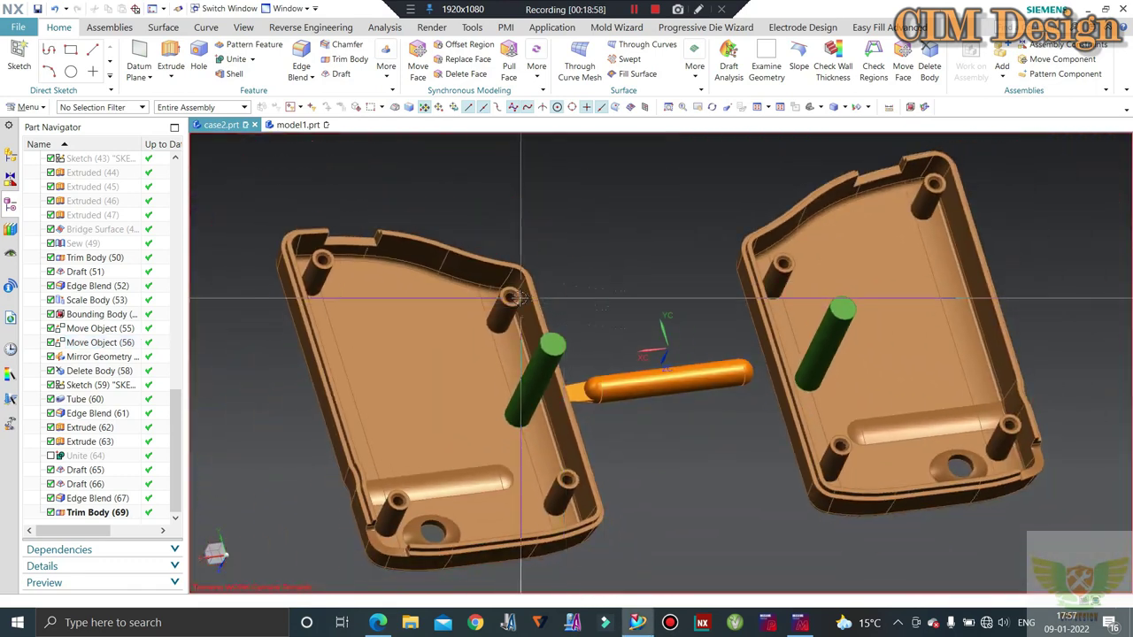
pyautogui.scroll(4, 503, 303)
pyautogui.scroll(2, 503, 299)
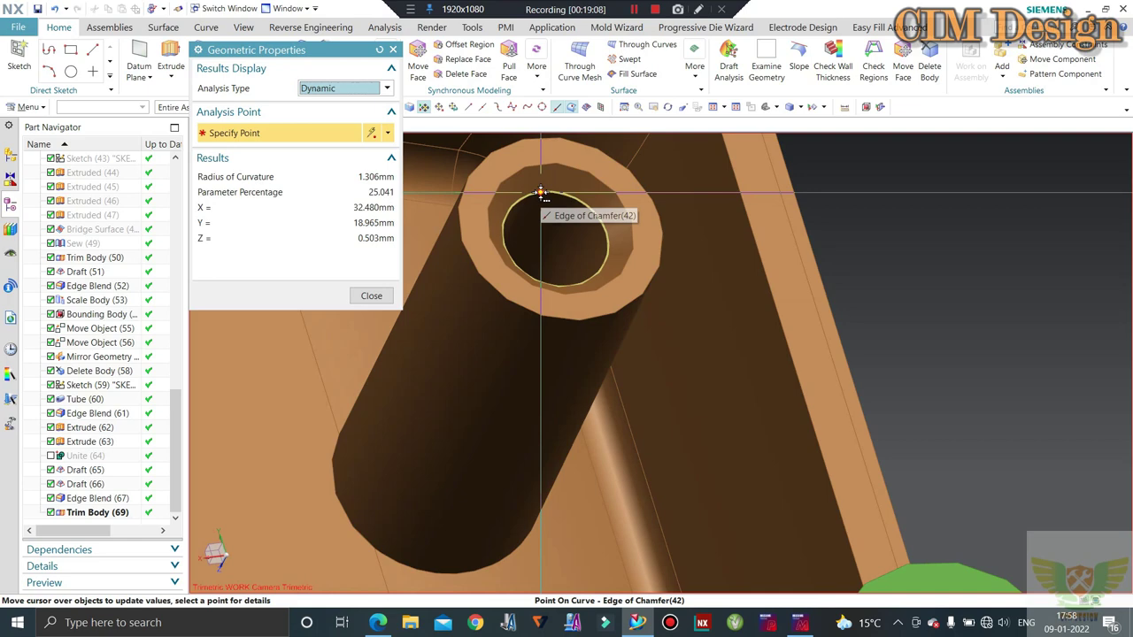
# Close the geometric properties readout of the boss hole and zoom around the model
pyautogui.middleClick(541, 193)
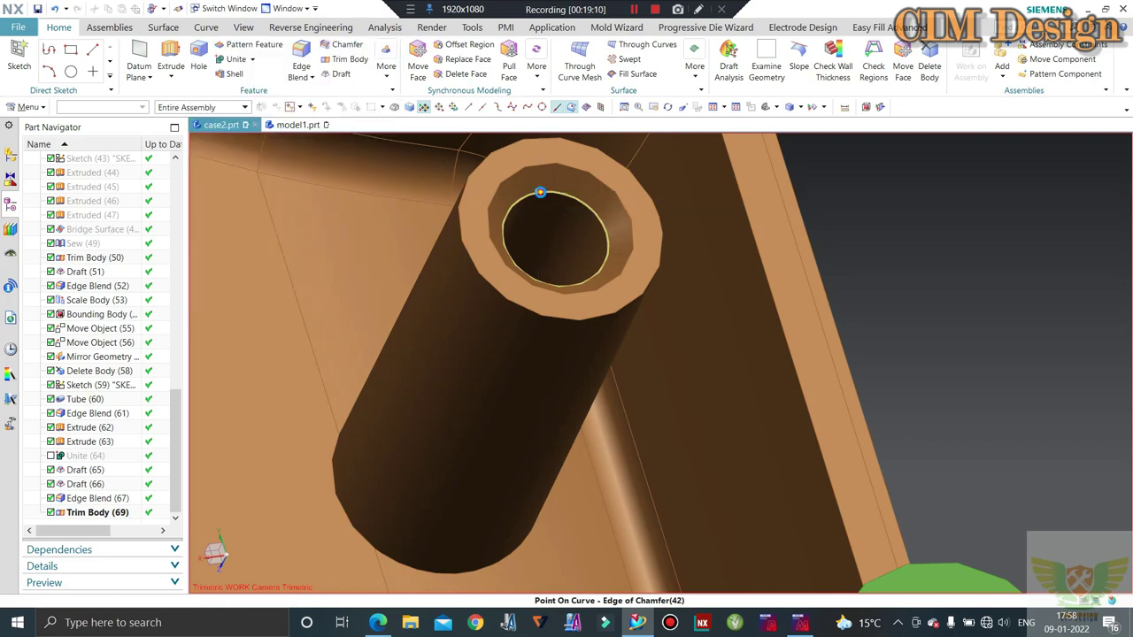
pyautogui.scroll(-2, 543, 199)
pyautogui.scroll(-3, 547, 208)
pyautogui.scroll(-3, 552, 221)
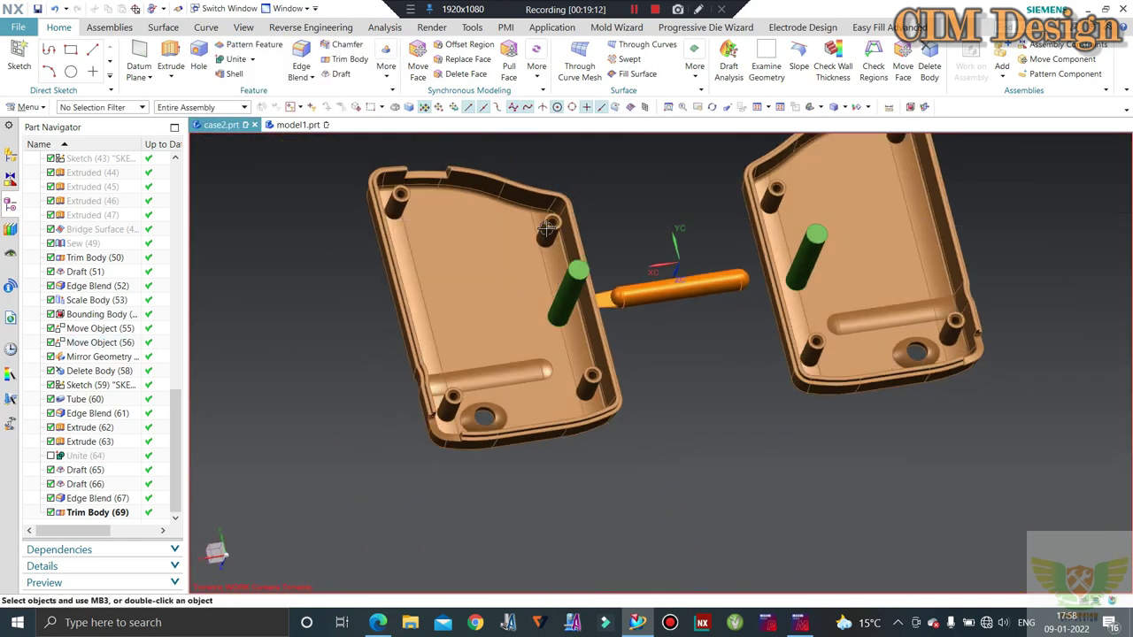
pyautogui.scroll(4, 556, 217)
pyautogui.scroll(1, 563, 214)
pyautogui.scroll(-3, 563, 213)
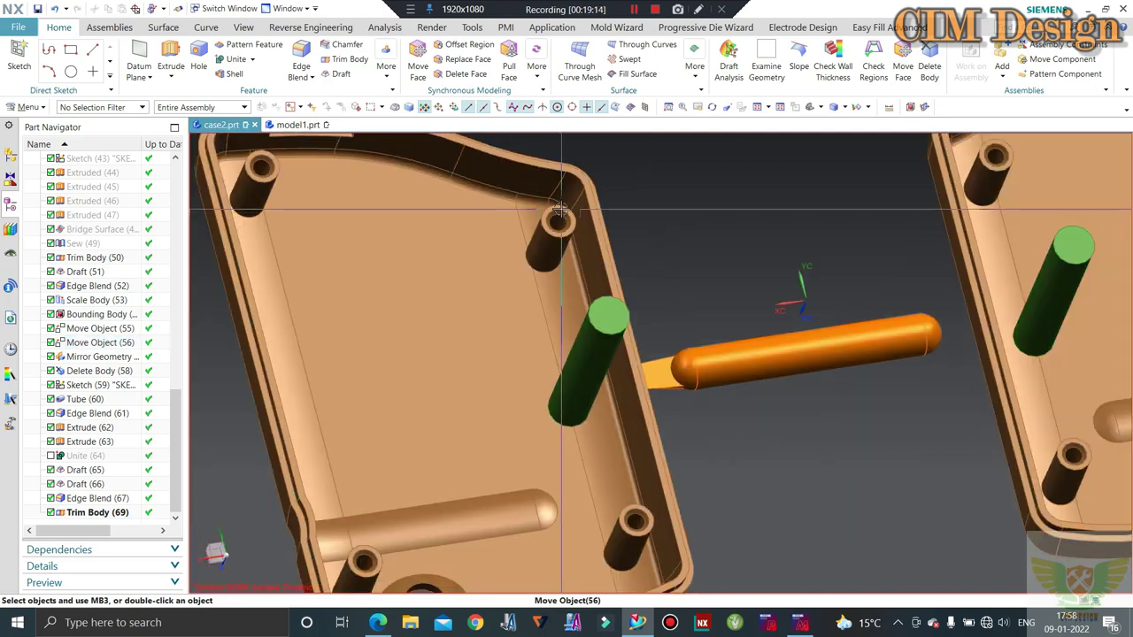
pyautogui.scroll(4, 544, 243)
pyautogui.scroll(1, 525, 274)
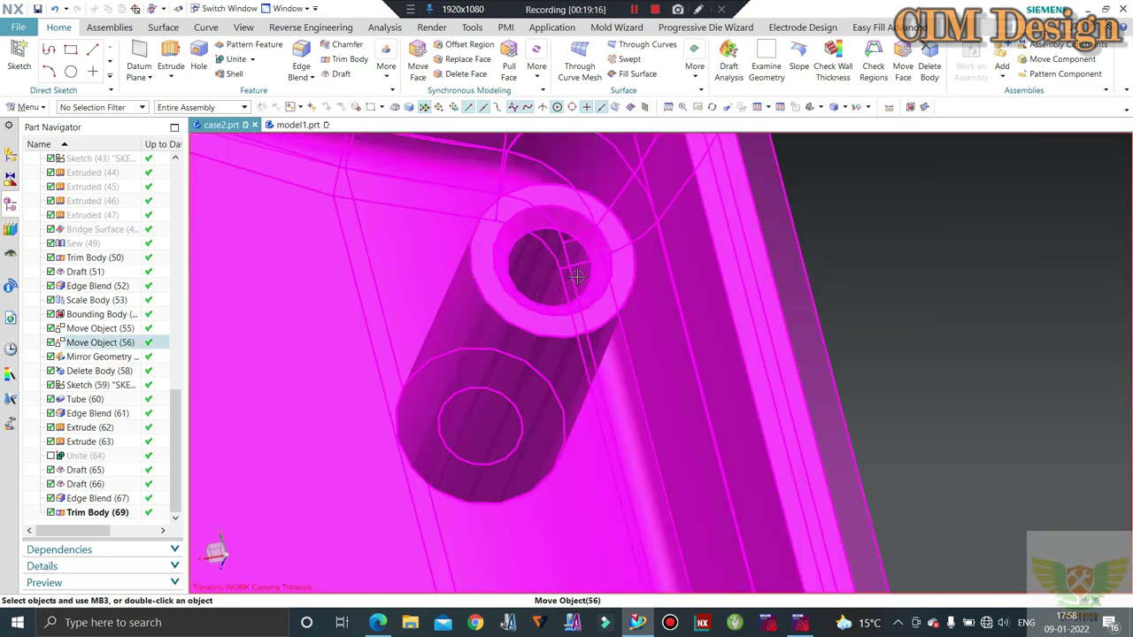
pyautogui.scroll(-1, 578, 280)
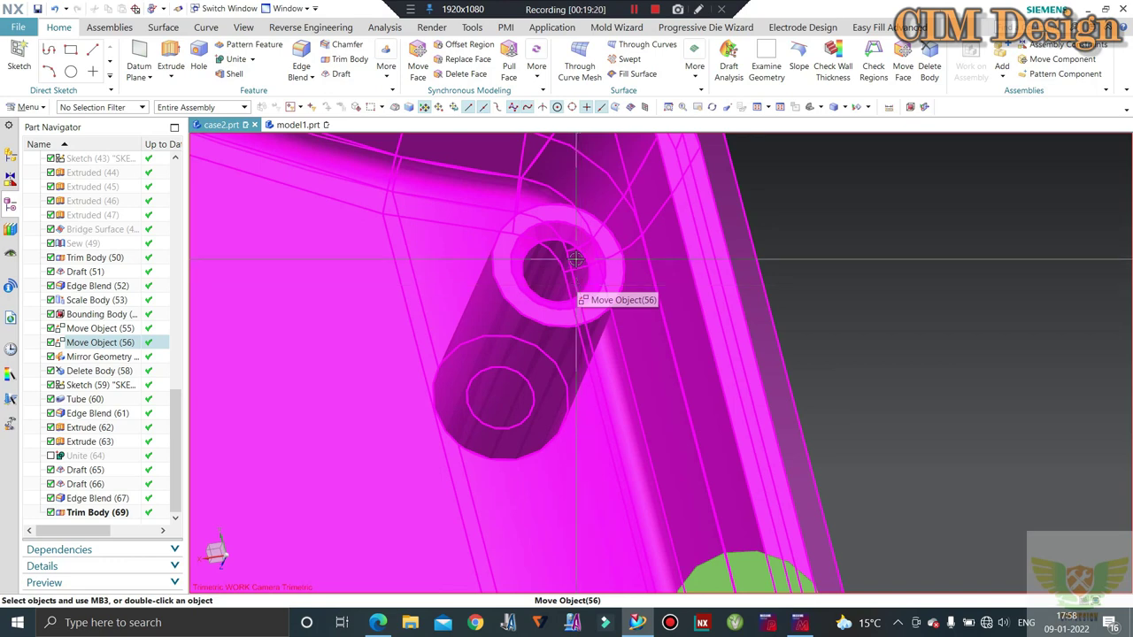
pyautogui.scroll(-2, 607, 280)
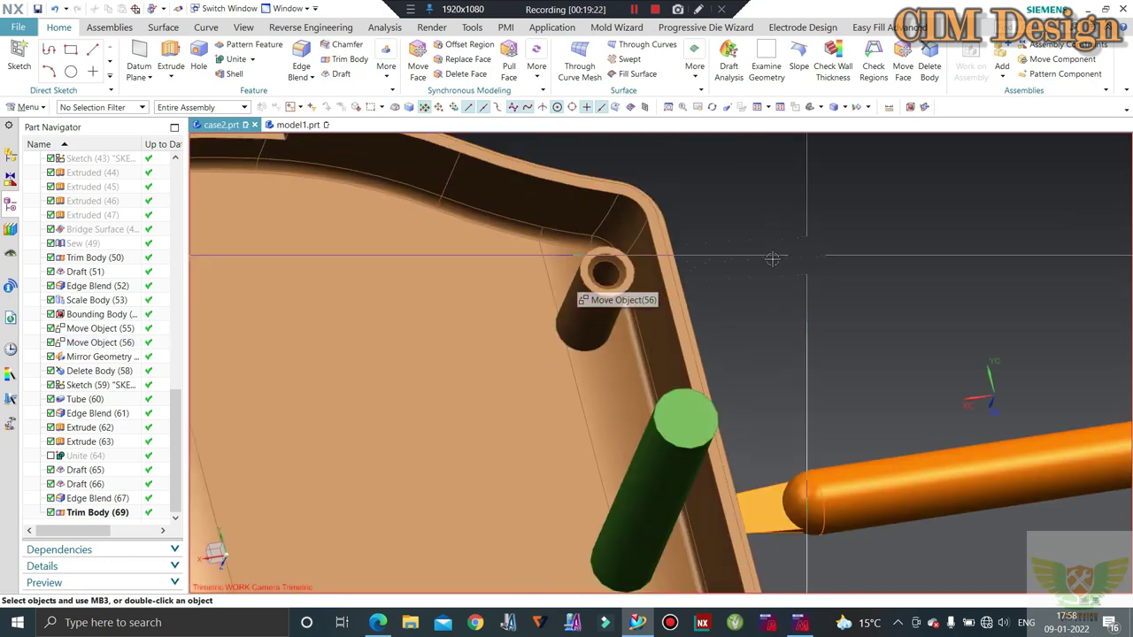
# View both cases straight-on, then bring up the ESNV ejector sleeve catalog PDF
pyautogui.press('F8')
pyautogui.scroll(-2, 736, 259)
pyautogui.moveTo(737, 259); pyautogui.dragTo(753, 218, button='middle')
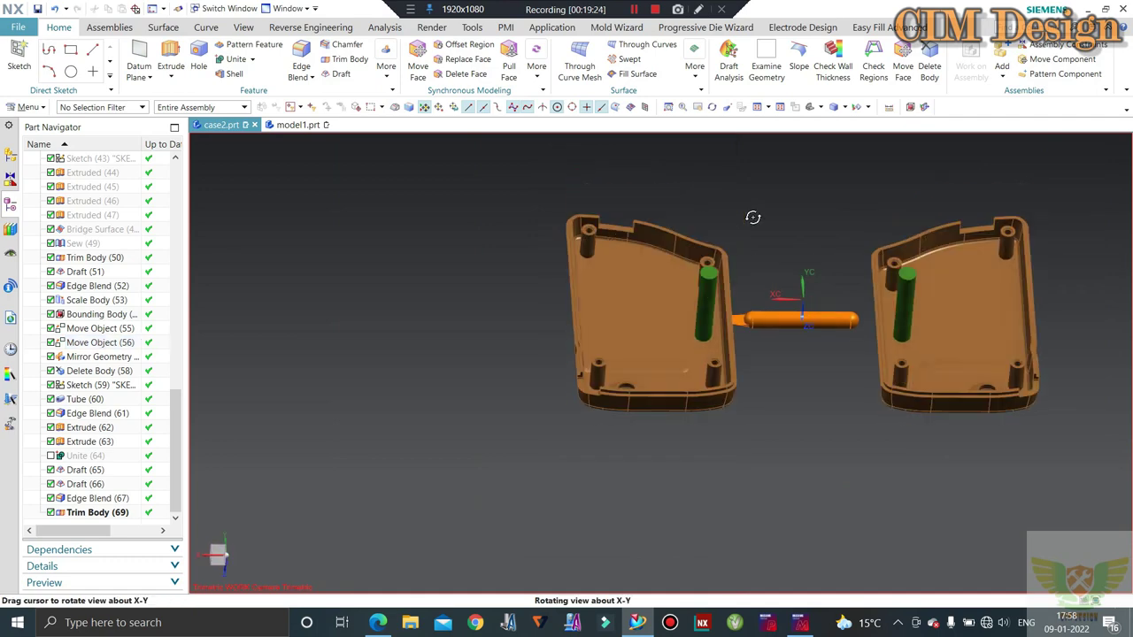
pyautogui.scroll(2, 658, 349)
pyautogui.scroll(3, 619, 265)
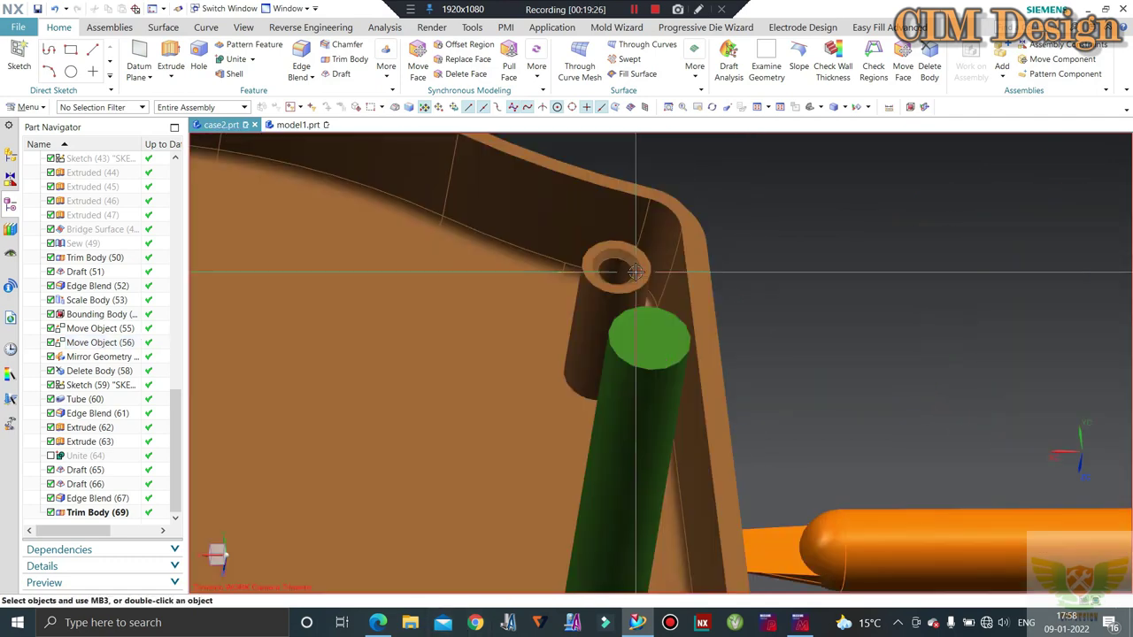
pyautogui.scroll(2, 609, 270)
pyautogui.scroll(2, 608, 293)
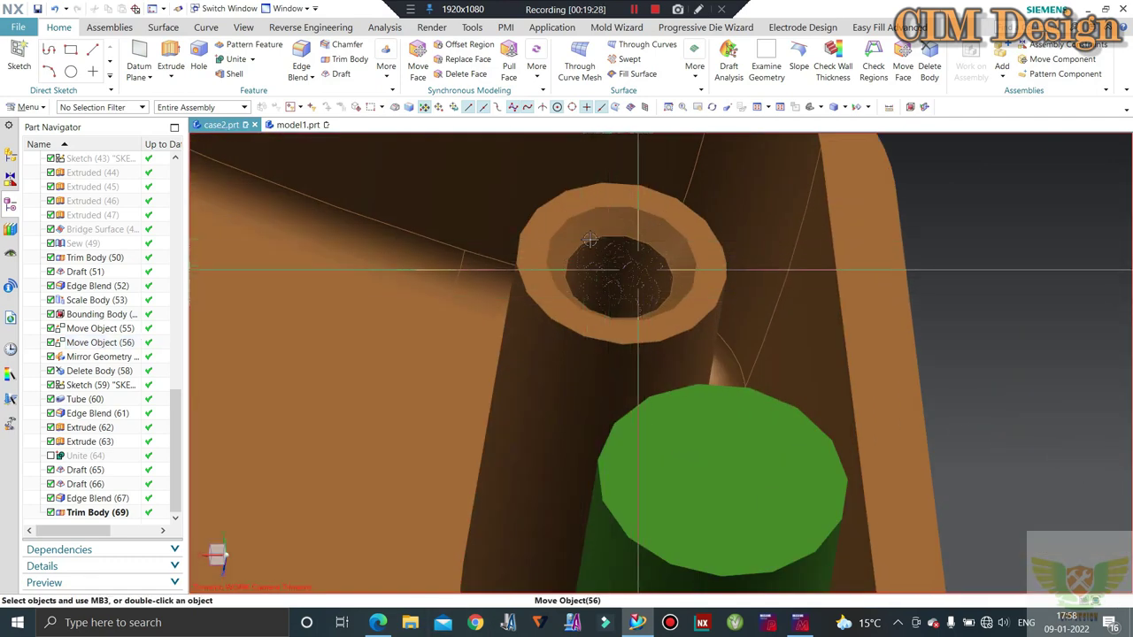
pyautogui.click(378, 622)
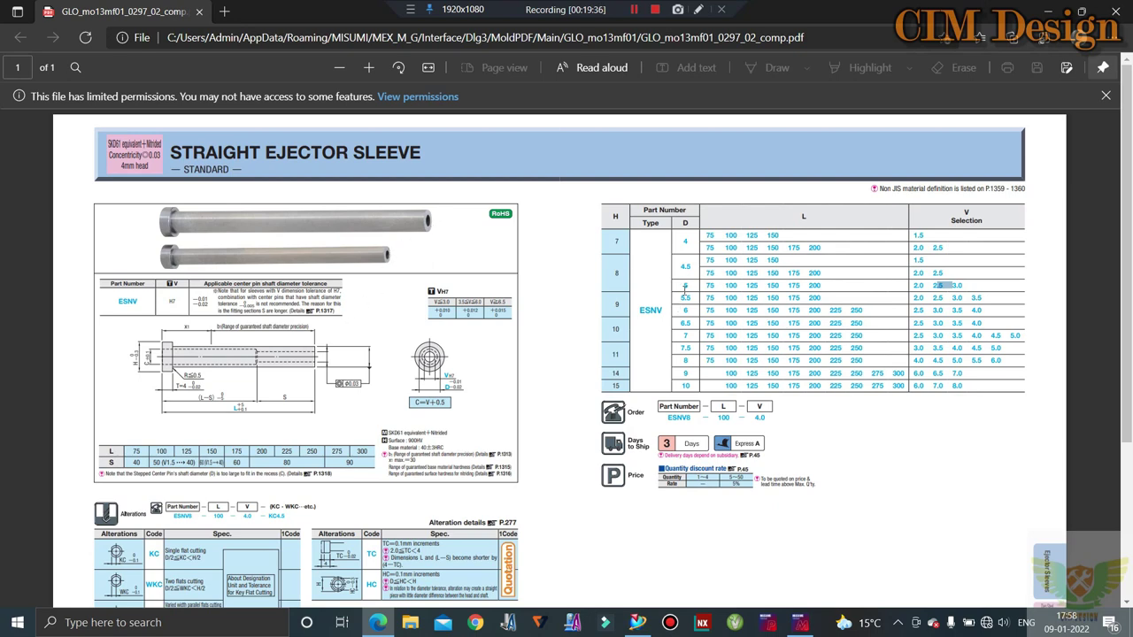
# Highlight the 2.5 V value for the D 5 sleeve in the ESNV table
pyautogui.moveTo(699, 285); pyautogui.dragTo(839, 292)
pyautogui.moveTo(932, 285); pyautogui.dragTo(944, 286)
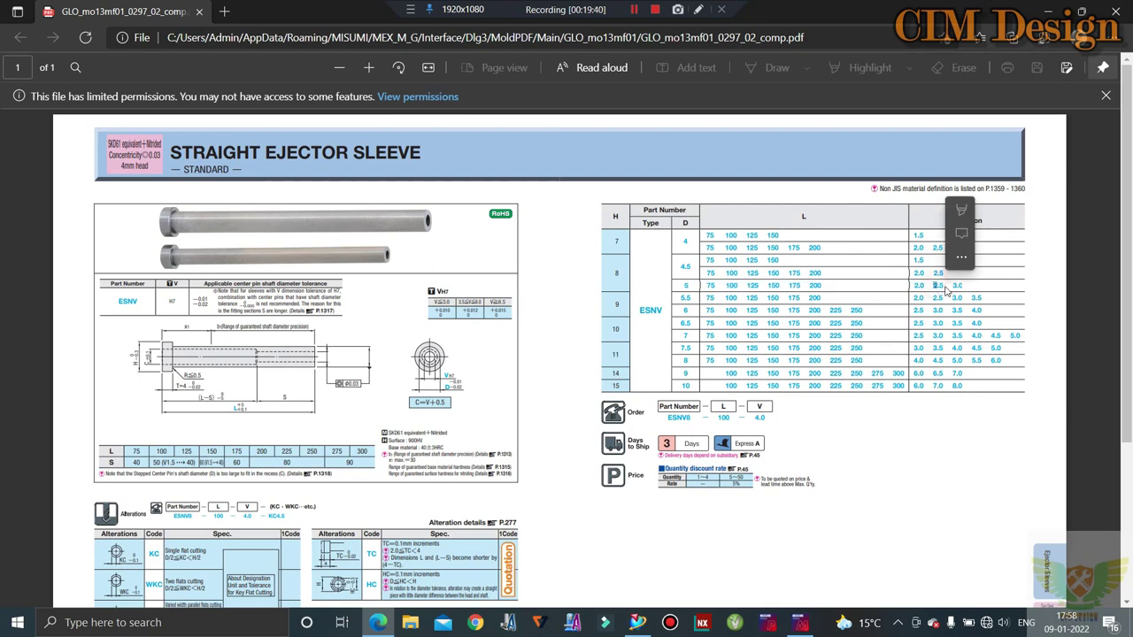
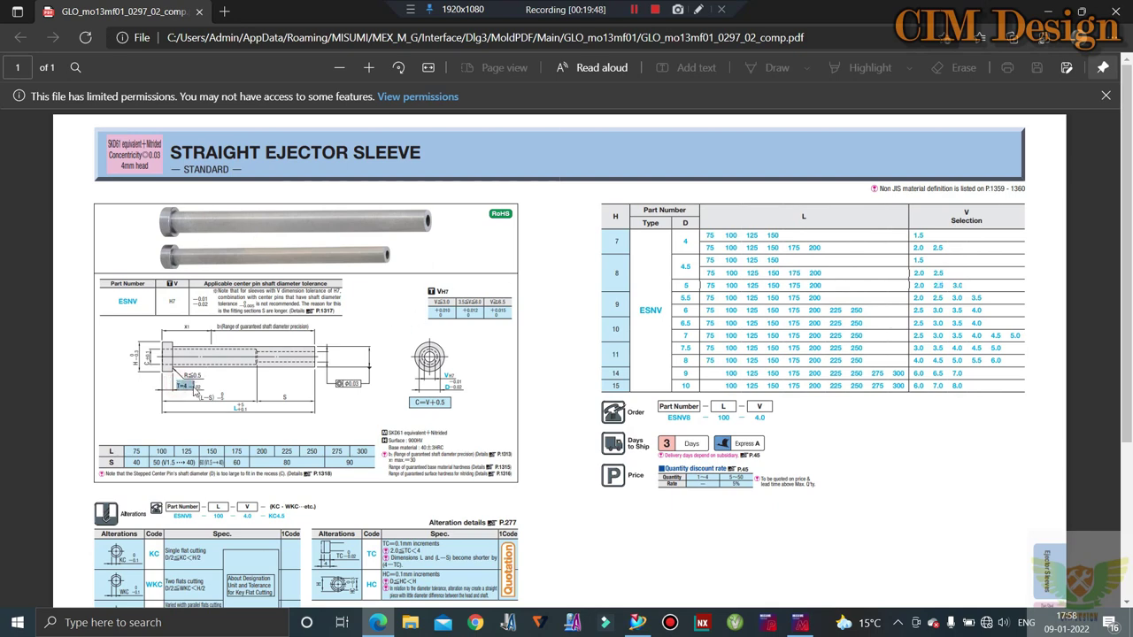
# Minimize the Edge ejector sleeve catalog page to bring the NX case model back into view
pyautogui.click(1041, 11)
pyautogui.scroll(-2, 945, 336)
# Orbit the case so the boss faces the viewer and start a sketch on the boss face
pyautogui.scroll(1, 946, 336)
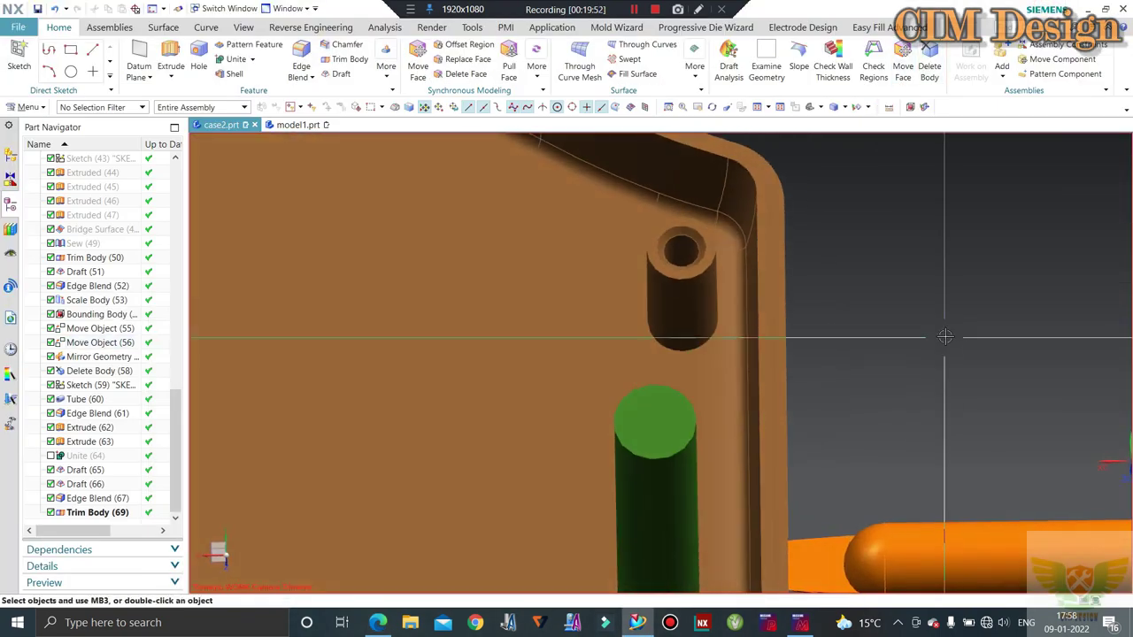
pyautogui.moveTo(946, 336); pyautogui.dragTo(832, 262, button='middle')
pyautogui.scroll(-2, 883, 248)
pyautogui.scroll(2, 883, 248)
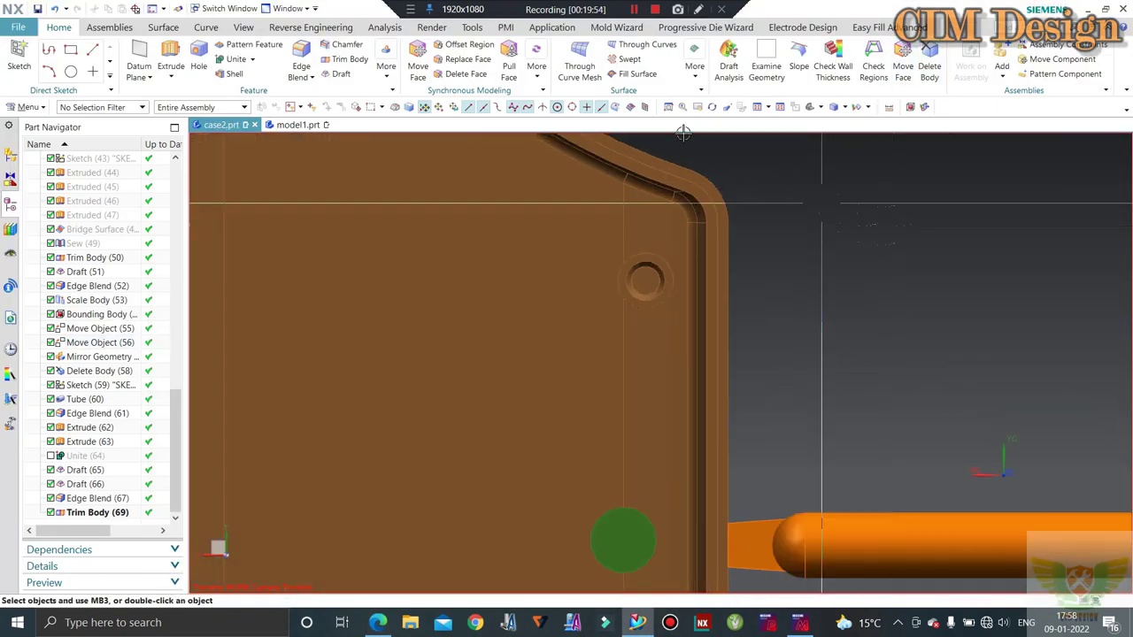
pyautogui.click(170, 62)
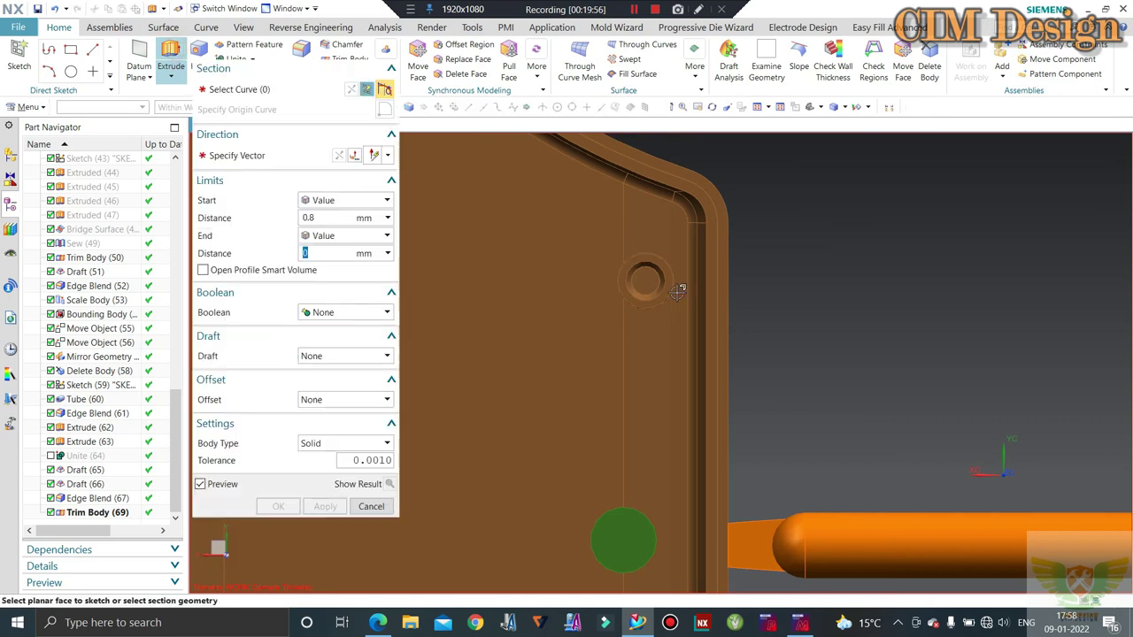
pyautogui.scroll(2, 662, 266)
pyautogui.press('Escape')
pyautogui.click(662, 265)
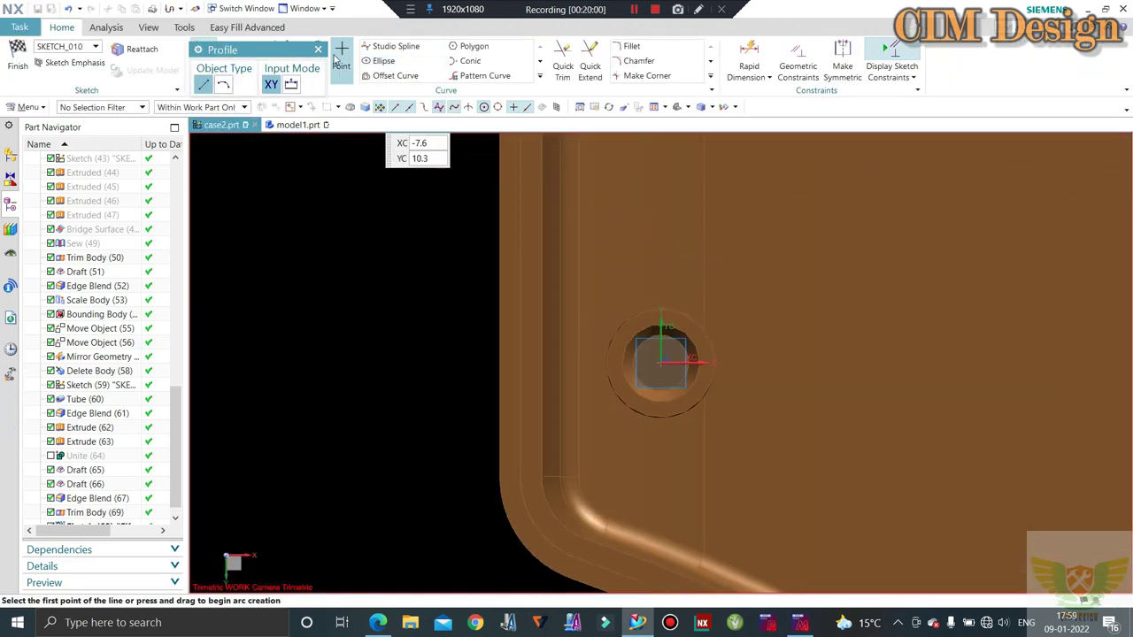
# Draw a 5 mm diameter circle centred at the sketch origin
pyautogui.click(322, 48)
pyautogui.click(315, 48)
pyautogui.scroll(3, 655, 337)
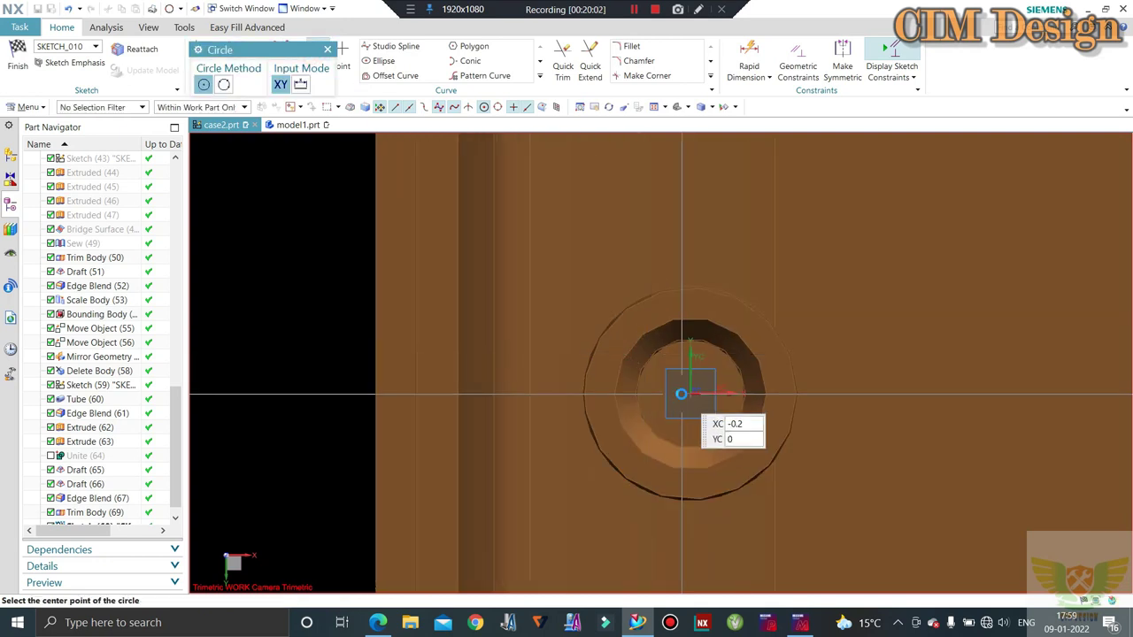
pyautogui.click(687, 399)
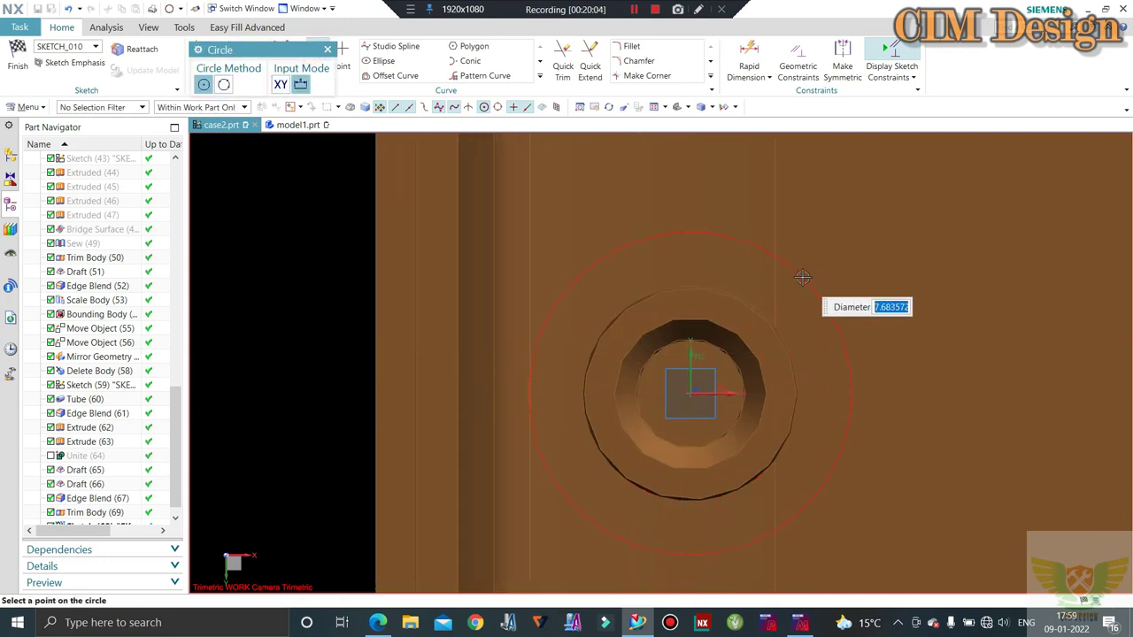
pyautogui.write('5')
pyautogui.press('Return')
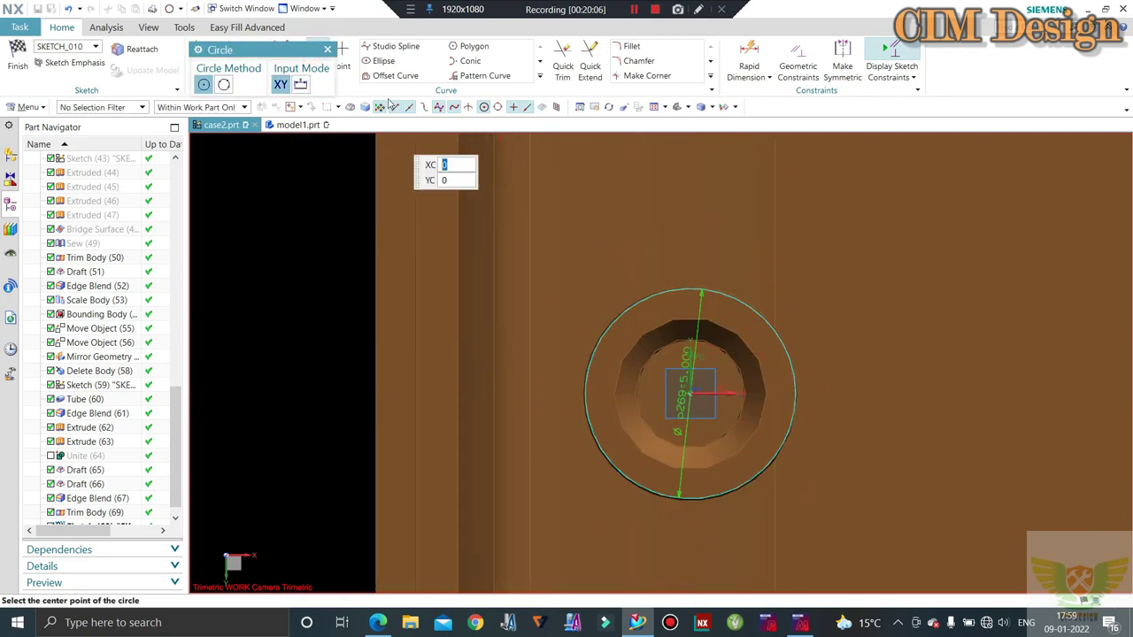
pyautogui.press('Escape')
# Add a concentric 2.5 mm circle inside the first and finish the sketch
pyautogui.click(319, 55)
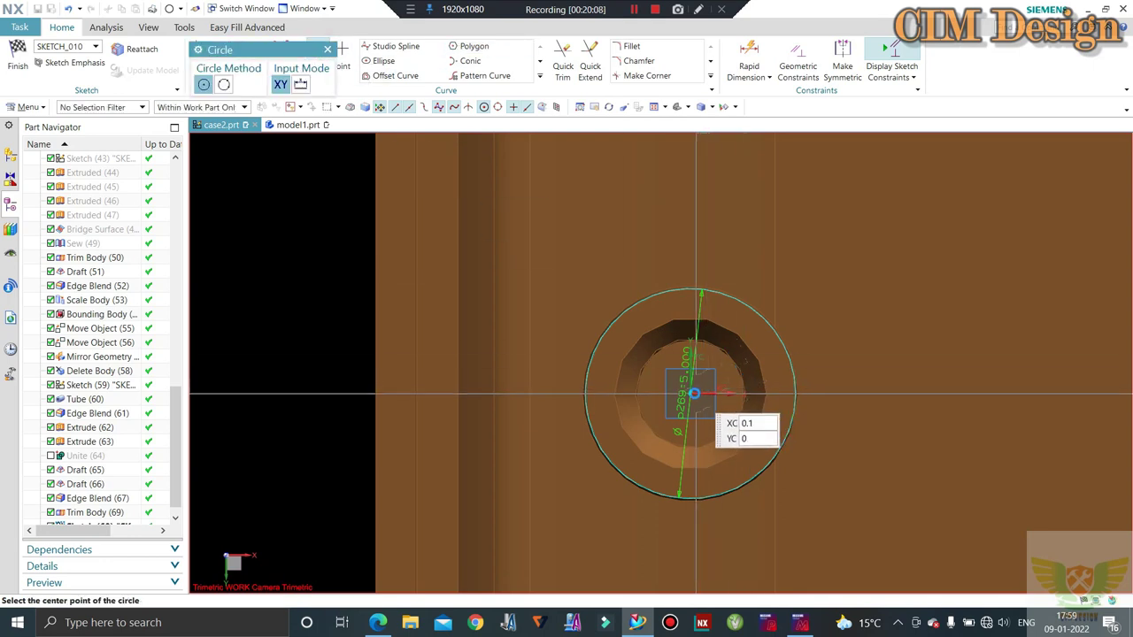
pyautogui.click(699, 400)
pyautogui.write('2.5')
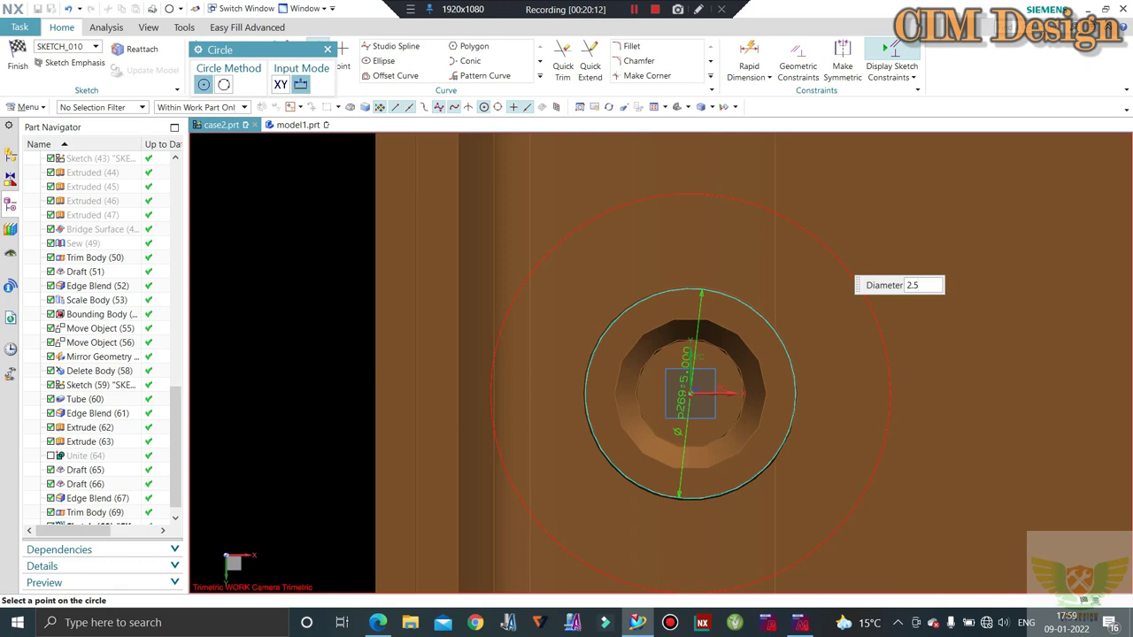
pyautogui.press('Return')
pyautogui.scroll(2, 779, 389)
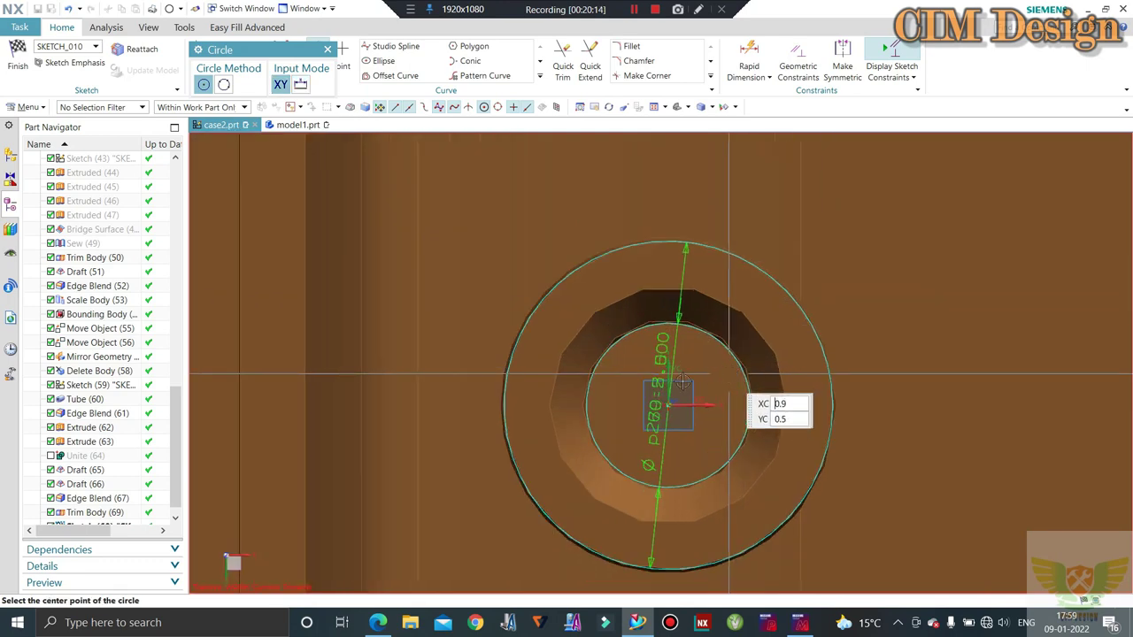
pyautogui.scroll(2, 567, 345)
pyautogui.scroll(-3, 562, 330)
pyautogui.moveTo(563, 330); pyautogui.dragTo(584, 319, button='middle')
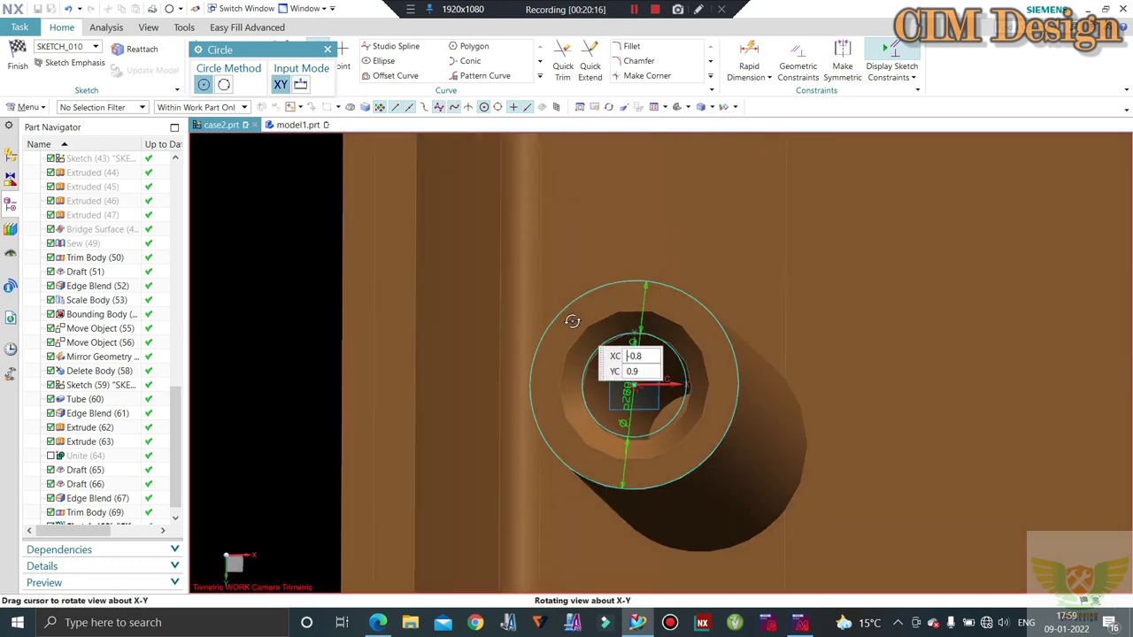
pyautogui.scroll(3, 611, 292)
pyautogui.scroll(-2, 630, 267)
pyautogui.scroll(-2, 630, 267)
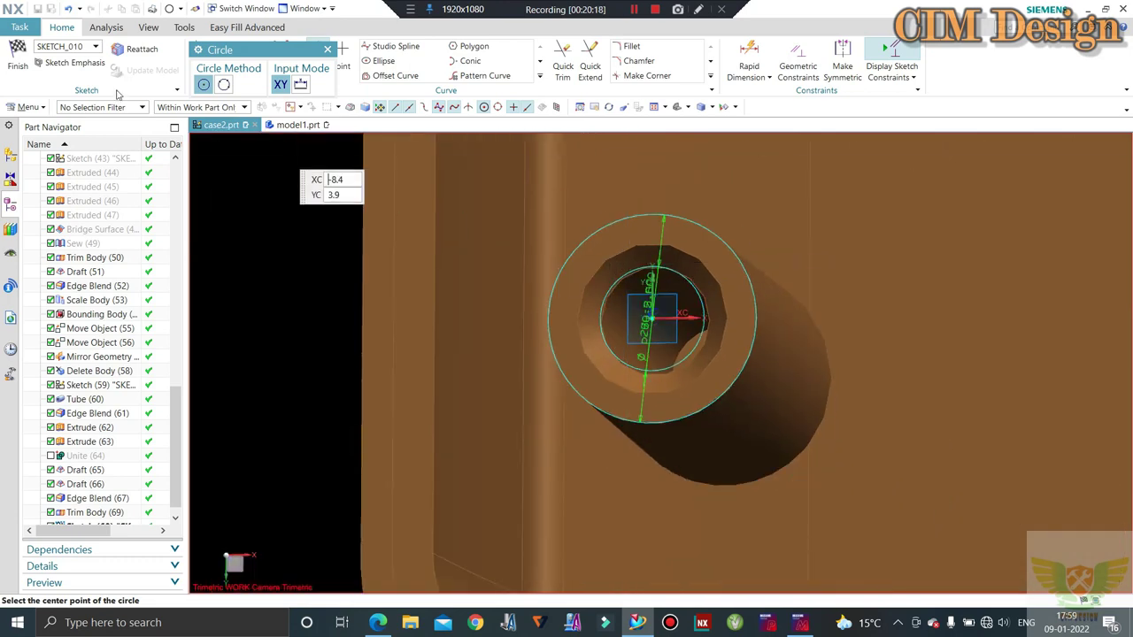
pyautogui.click(18, 51)
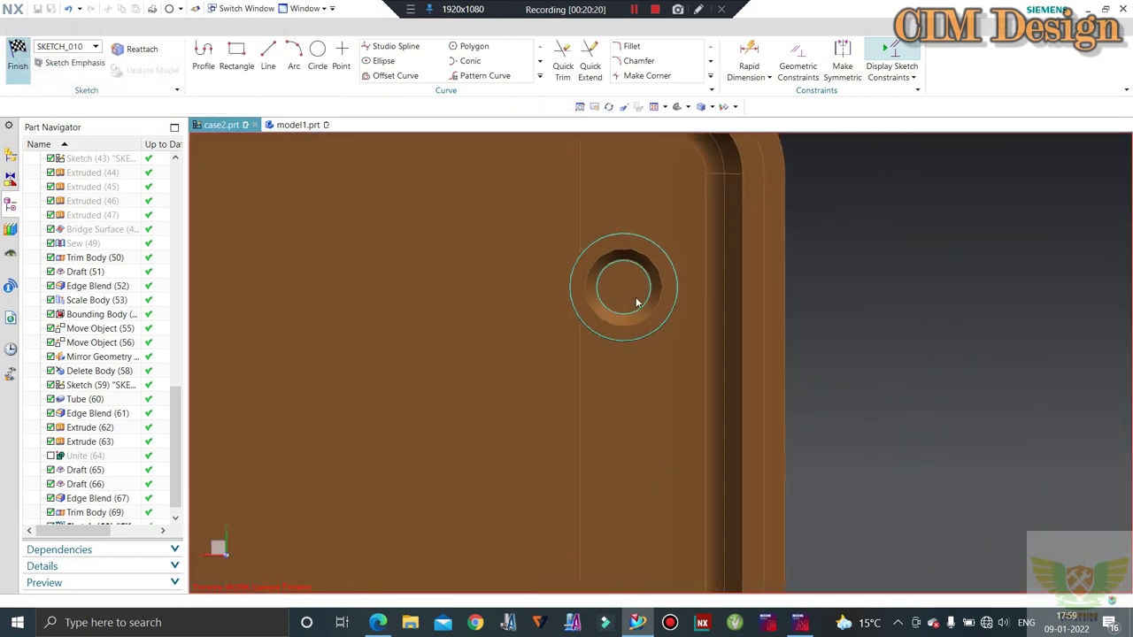
# Extrude the two sketch circles 32 mm into a hollow tube
pyautogui.press('x')
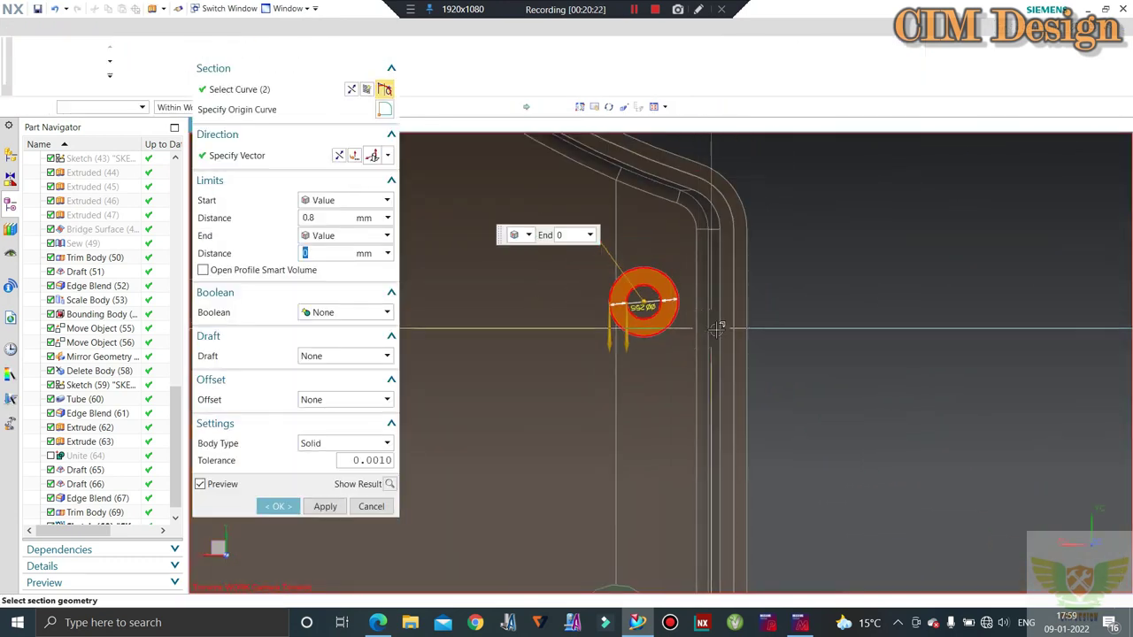
pyautogui.scroll(-3, 753, 313)
pyautogui.moveTo(753, 313); pyautogui.dragTo(776, 263, button='middle')
pyautogui.click(307, 217)
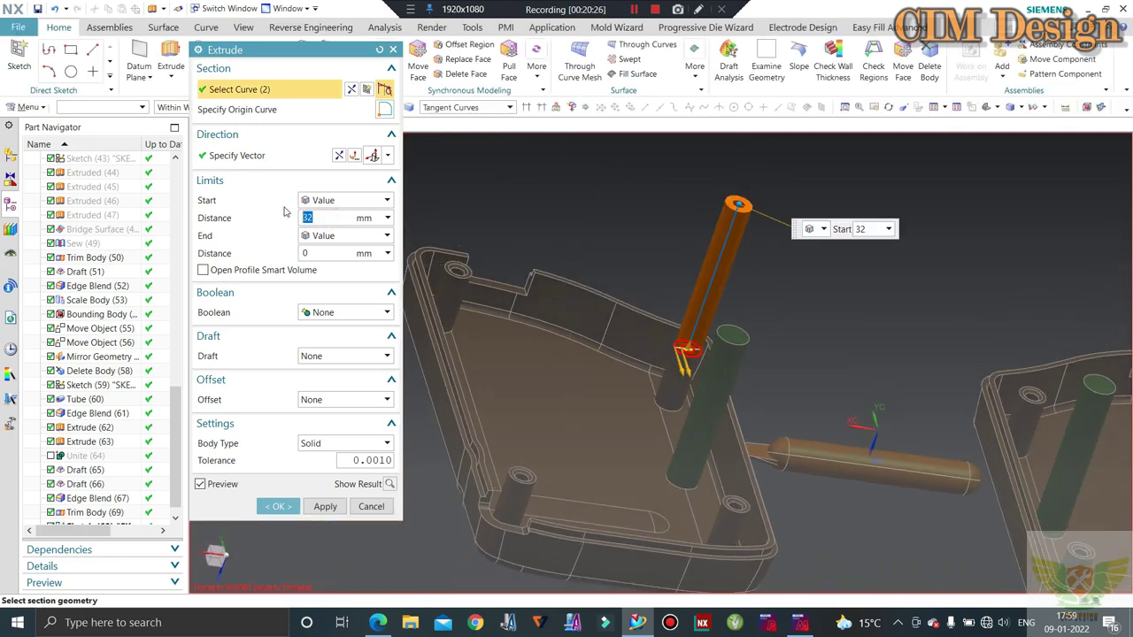
pyautogui.press('Return')
# Orbit and zoom around the new tube to check it against the core pin
pyautogui.moveTo(693, 207); pyautogui.dragTo(673, 190, button='middle')
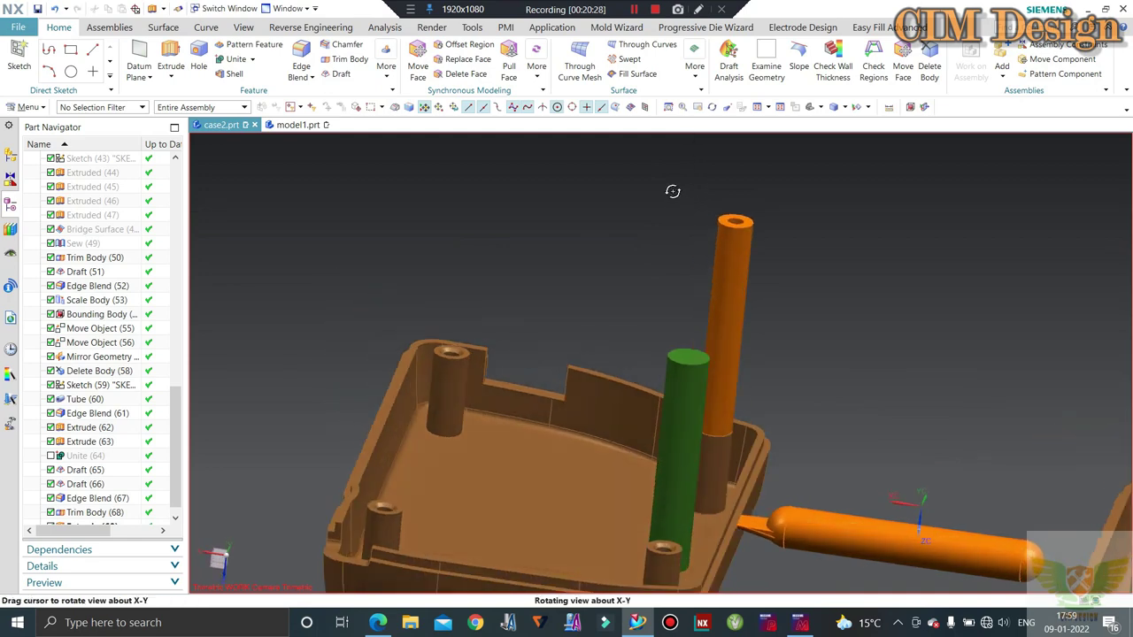
pyautogui.scroll(3, 682, 221)
pyautogui.scroll(-2, 687, 236)
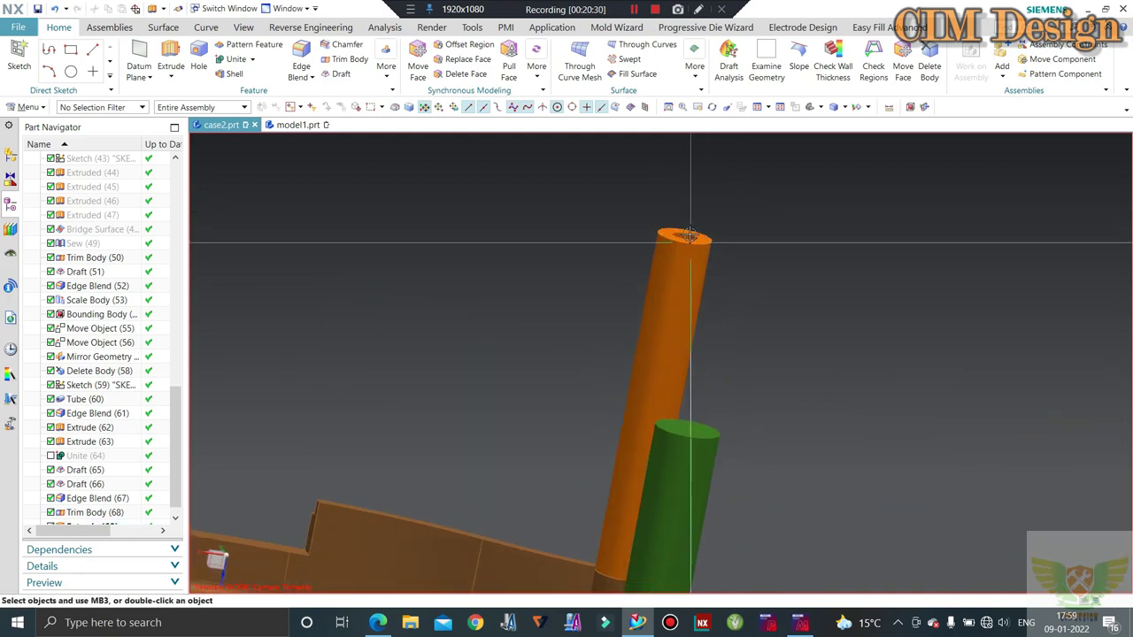
pyautogui.scroll(3, 687, 257)
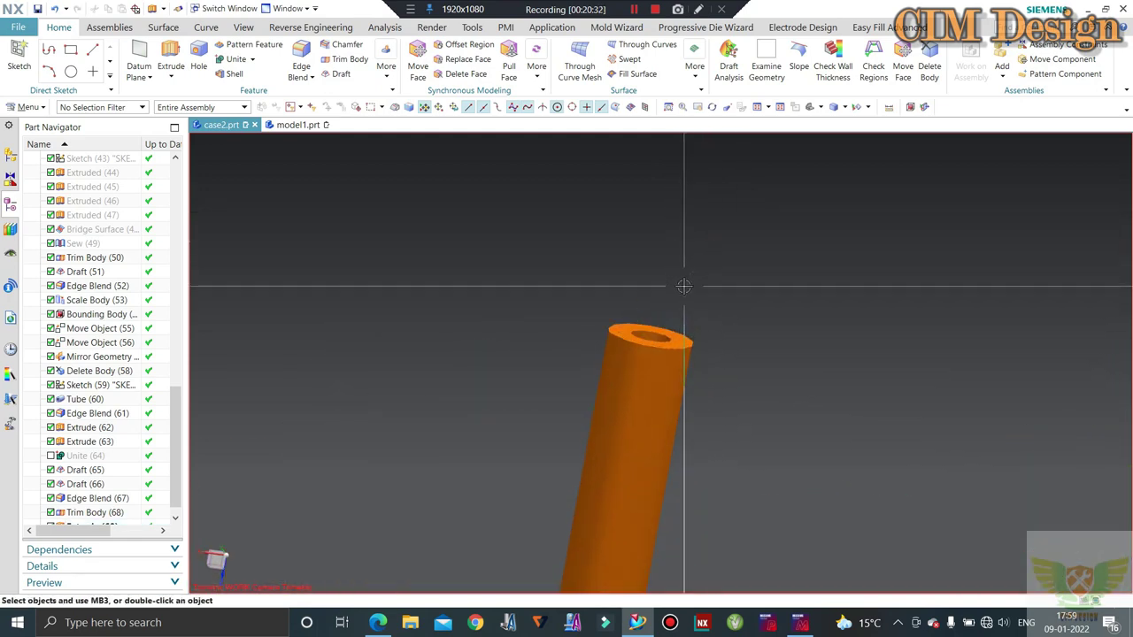
pyautogui.scroll(-2, 677, 303)
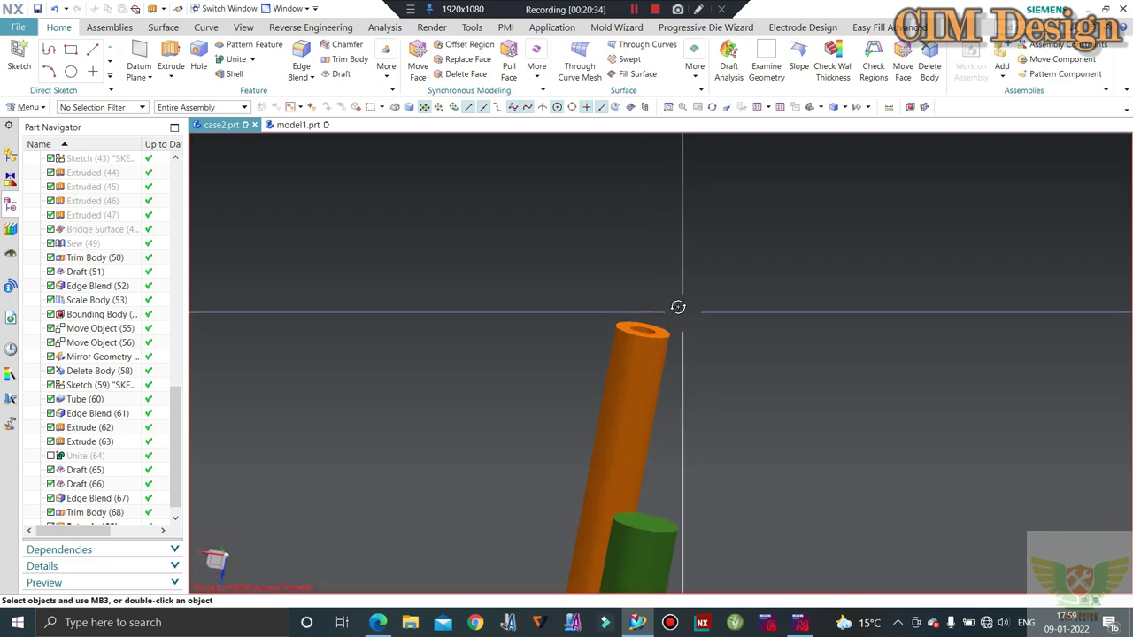
pyautogui.moveTo(675, 306); pyautogui.dragTo(607, 369, button='middle')
pyautogui.scroll(2, 622, 312)
pyautogui.moveTo(623, 312); pyautogui.dragTo(632, 417, button='middle')
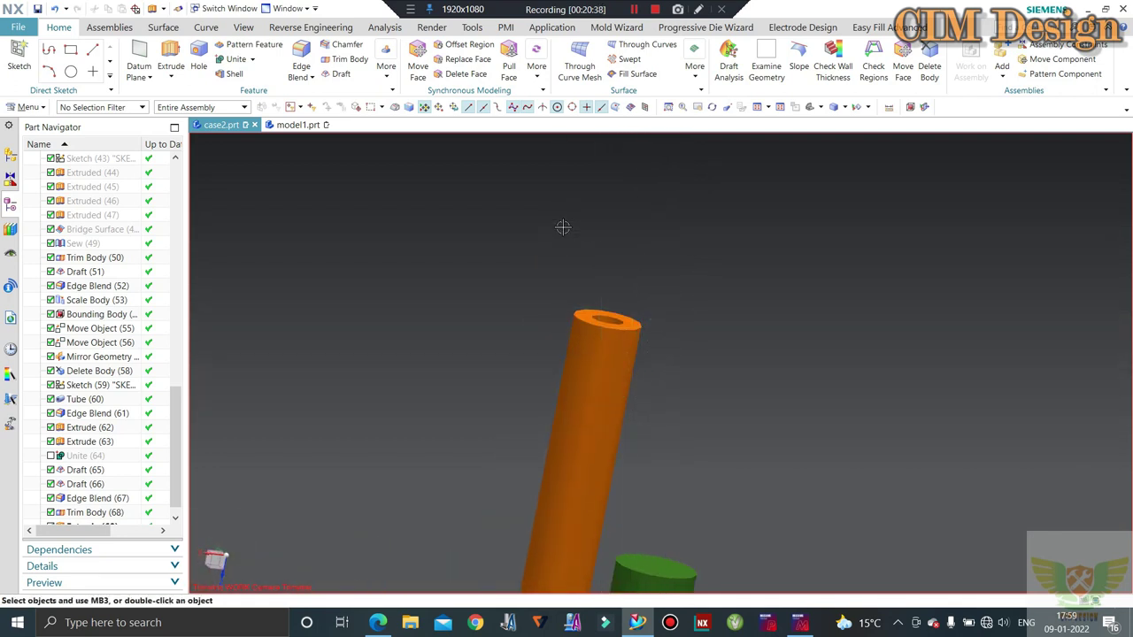
# Extrude the tube's top edge 4 mm in the flipped direction with a start distance of 0
pyautogui.click(170, 57)
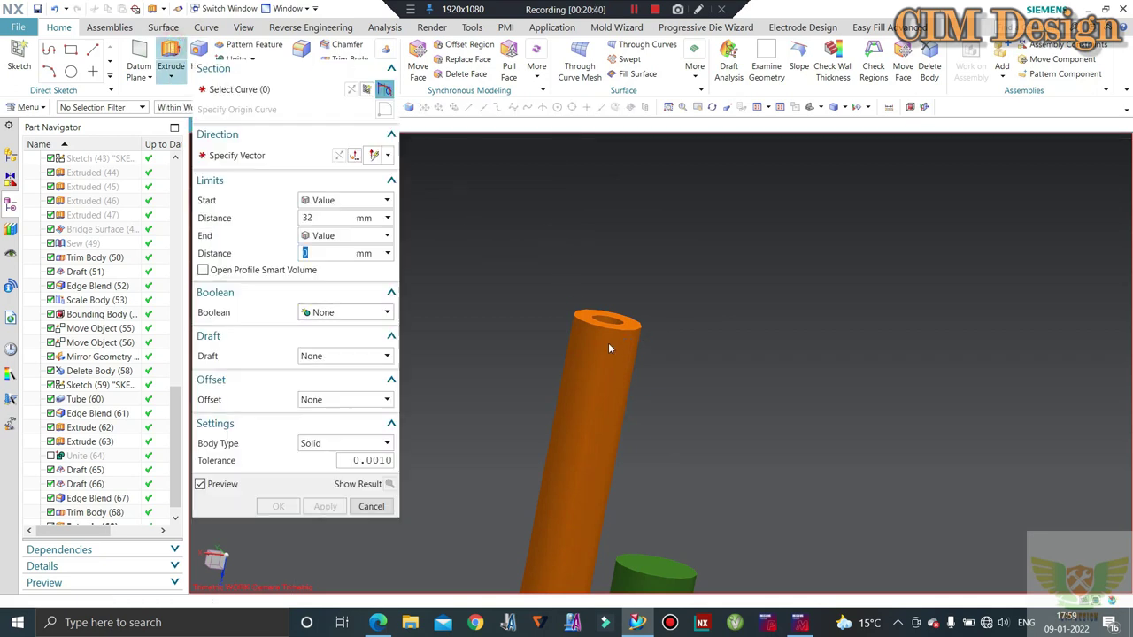
pyautogui.click(579, 317)
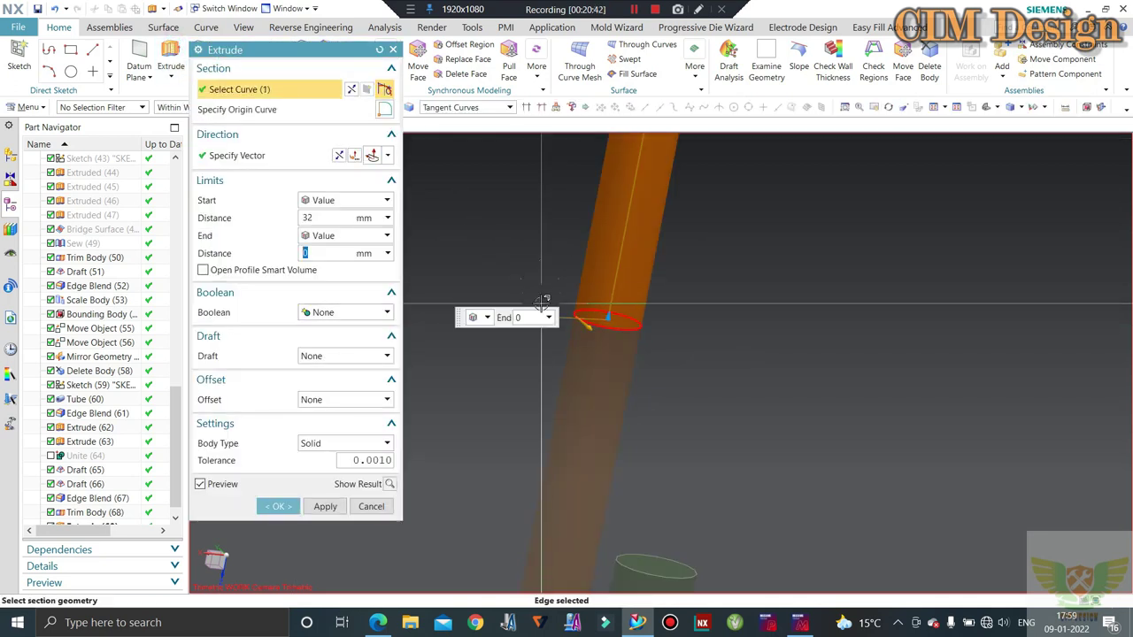
pyautogui.write('4')
pyautogui.press('Return')
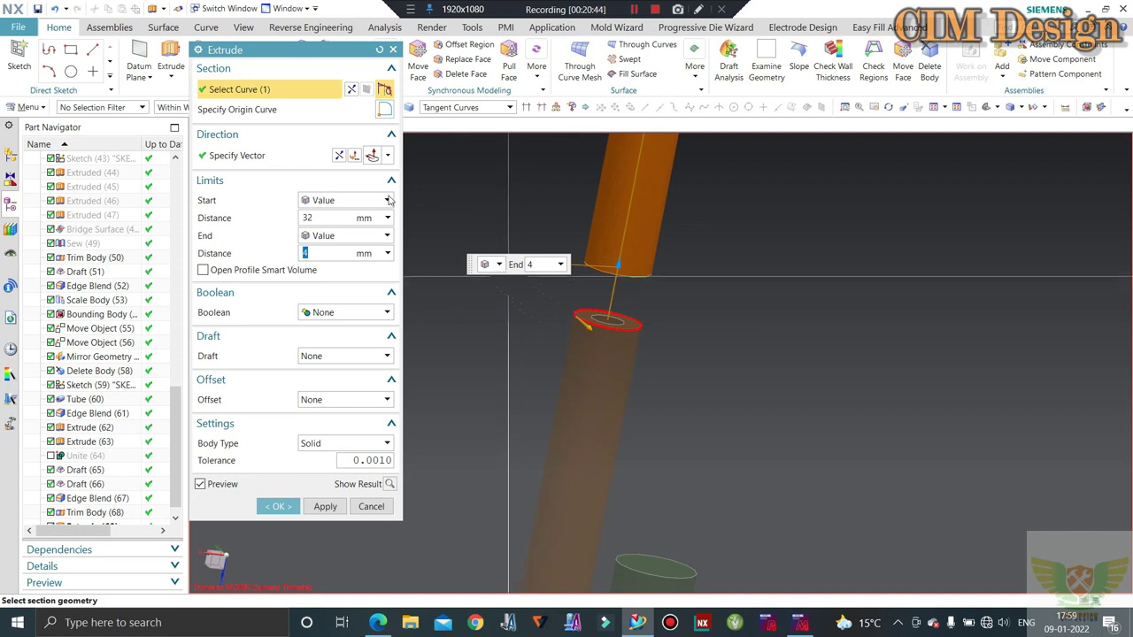
pyautogui.click(338, 156)
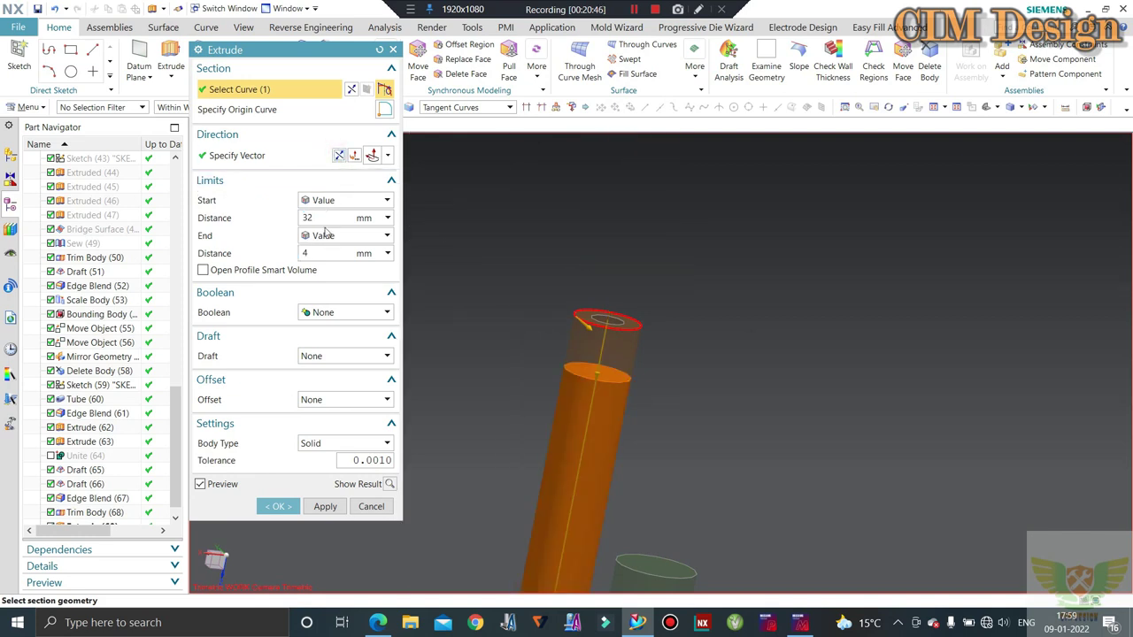
pyautogui.moveTo(325, 217); pyautogui.dragTo(291, 213)
pyautogui.write('0')
pyautogui.press('Return')
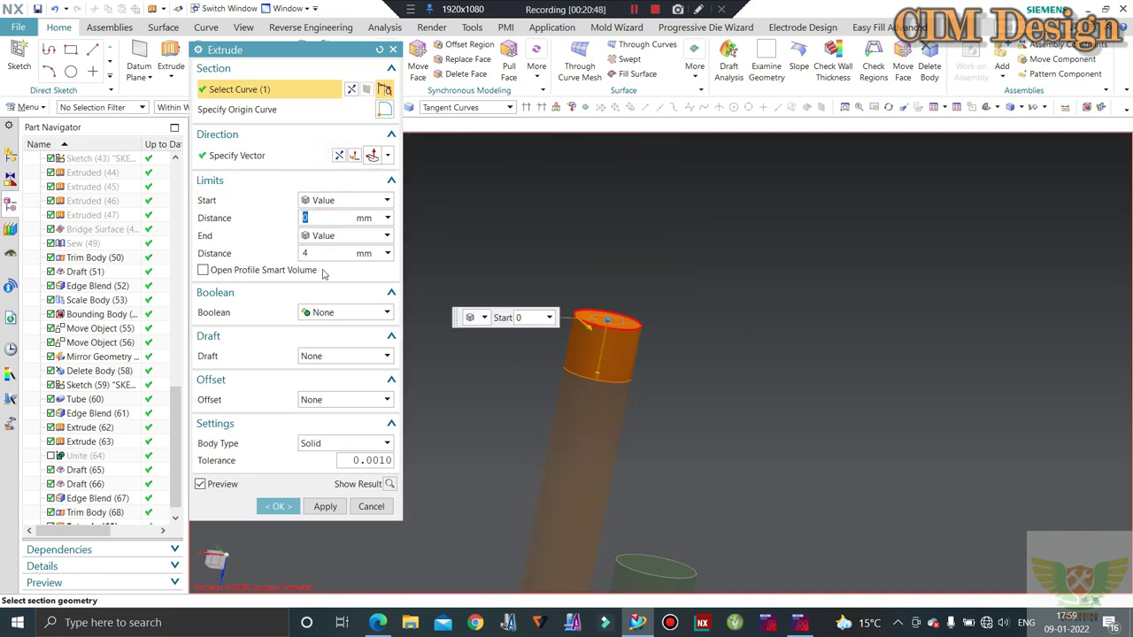
pyautogui.middleClick(529, 309)
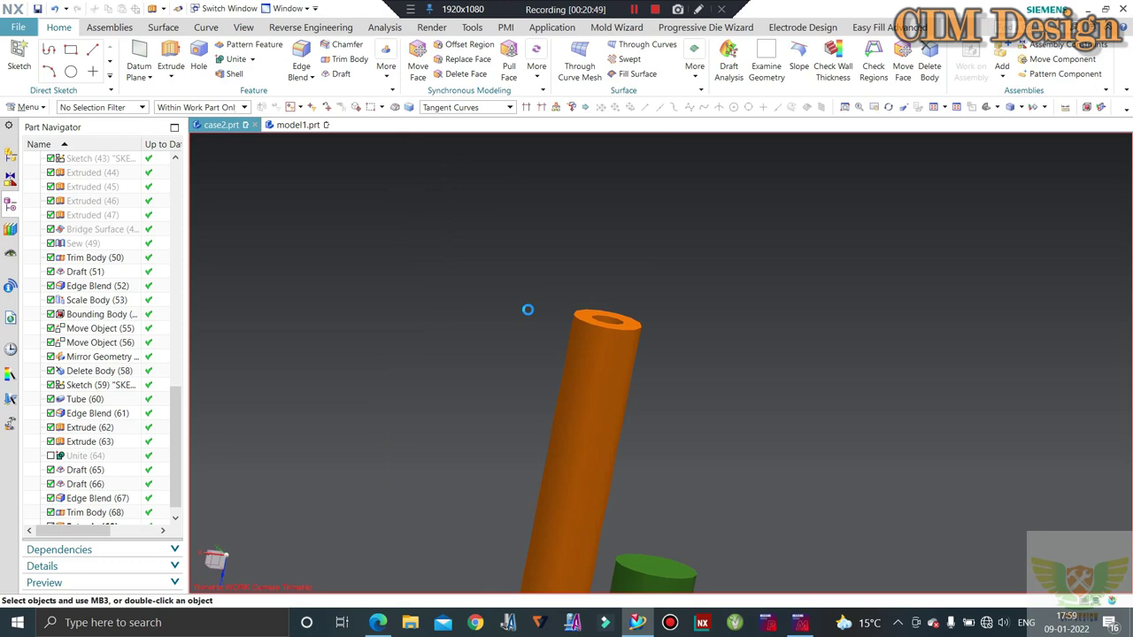
# Sketch an 8 mm diameter circle on the tube's top, centred on its axis
pyautogui.click(170, 53)
pyautogui.click(584, 315)
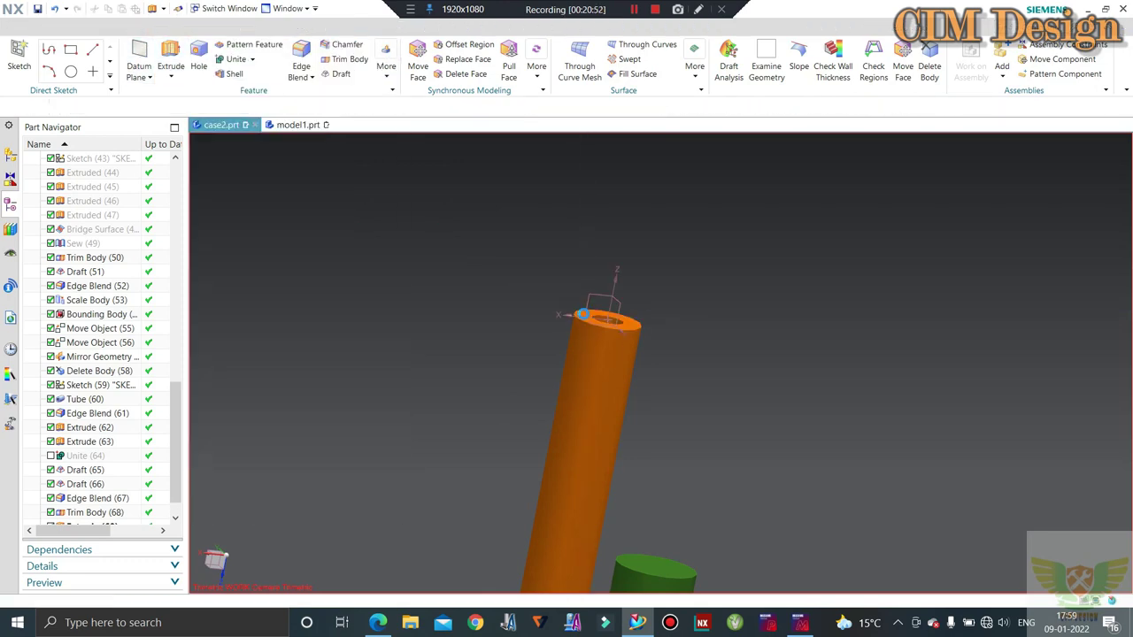
pyautogui.middleClick(584, 315)
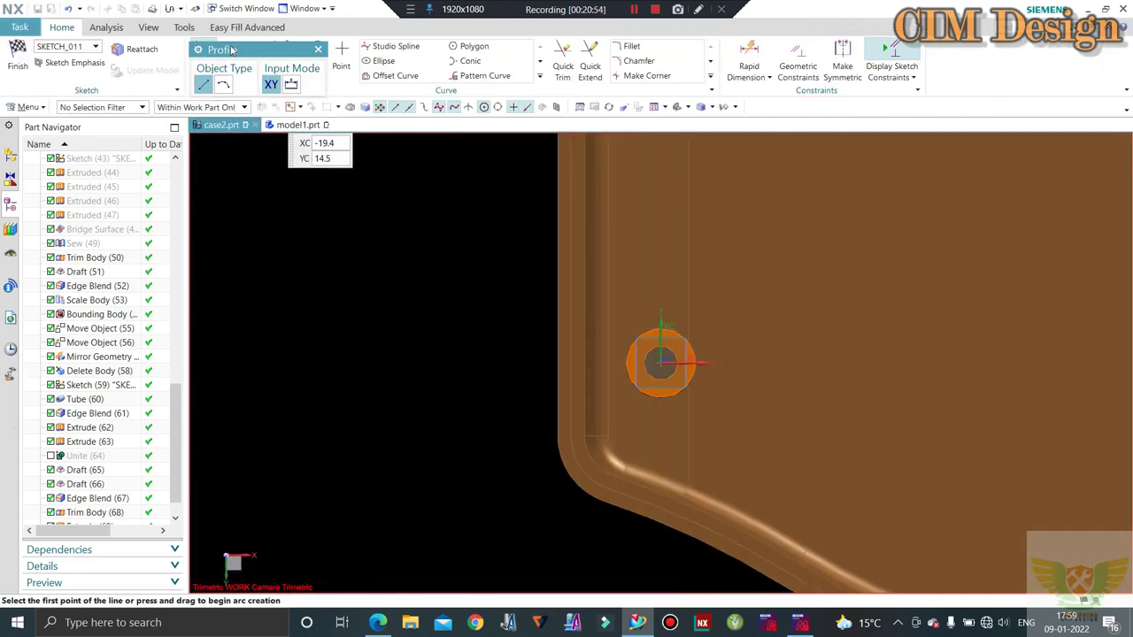
pyautogui.click(252, 64)
pyautogui.click(317, 51)
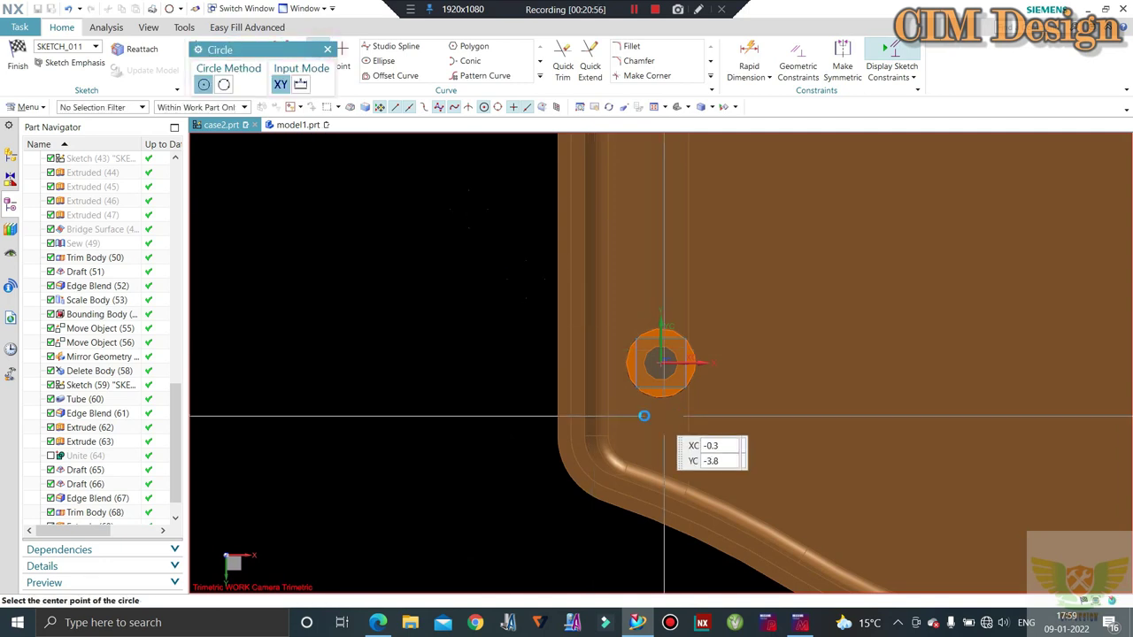
pyautogui.scroll(3, 646, 389)
pyautogui.click(666, 354)
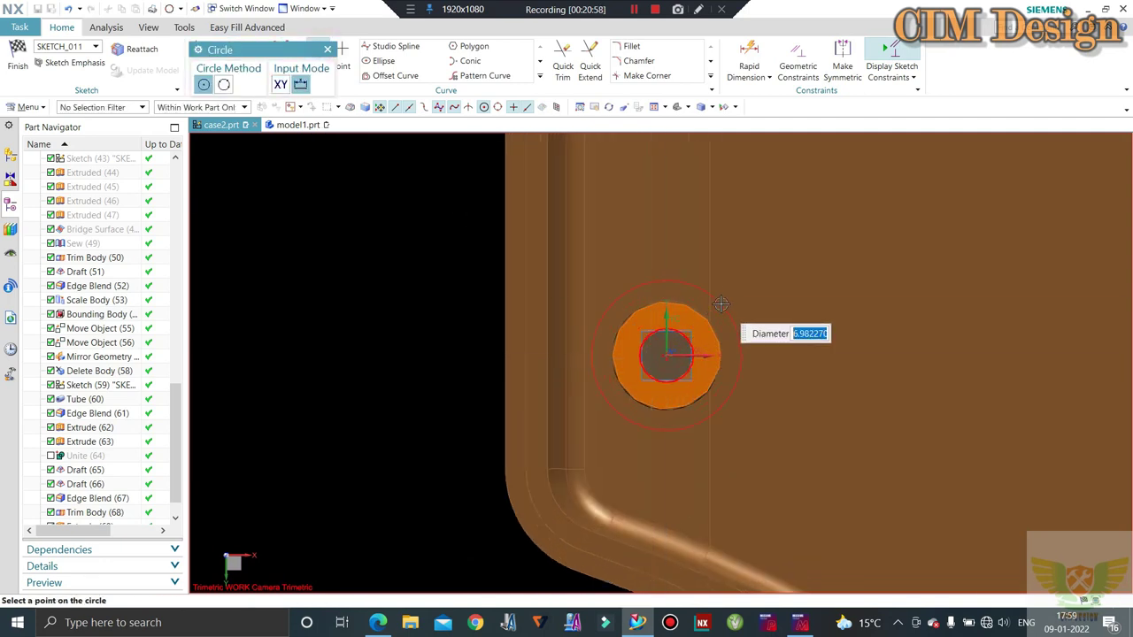
pyautogui.write('8')
pyautogui.press('Return')
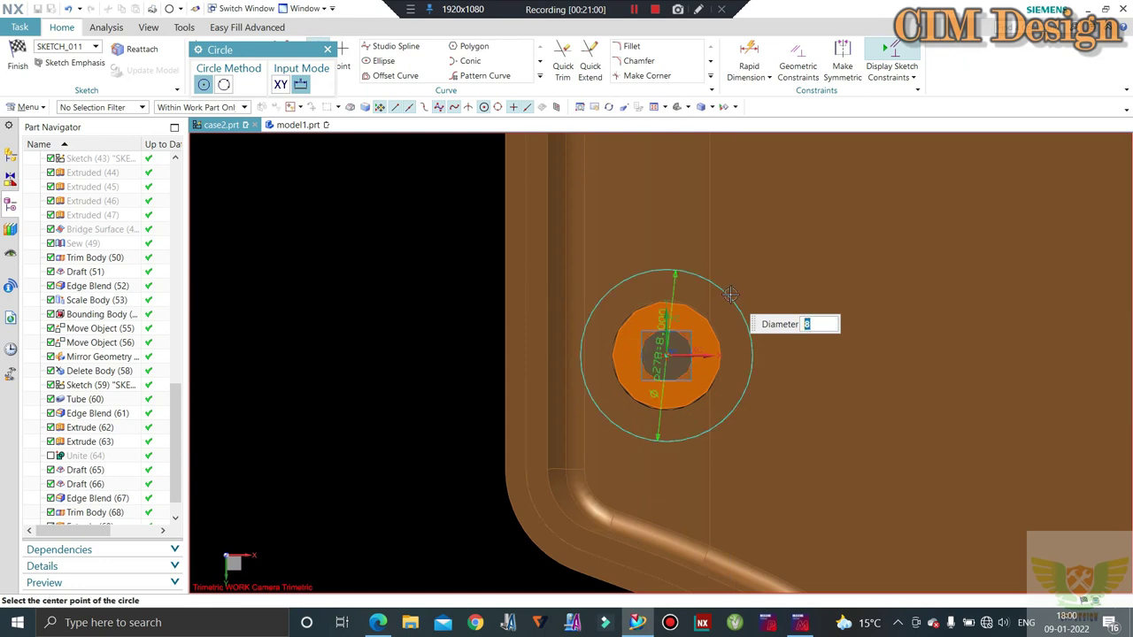
pyautogui.press('Escape')
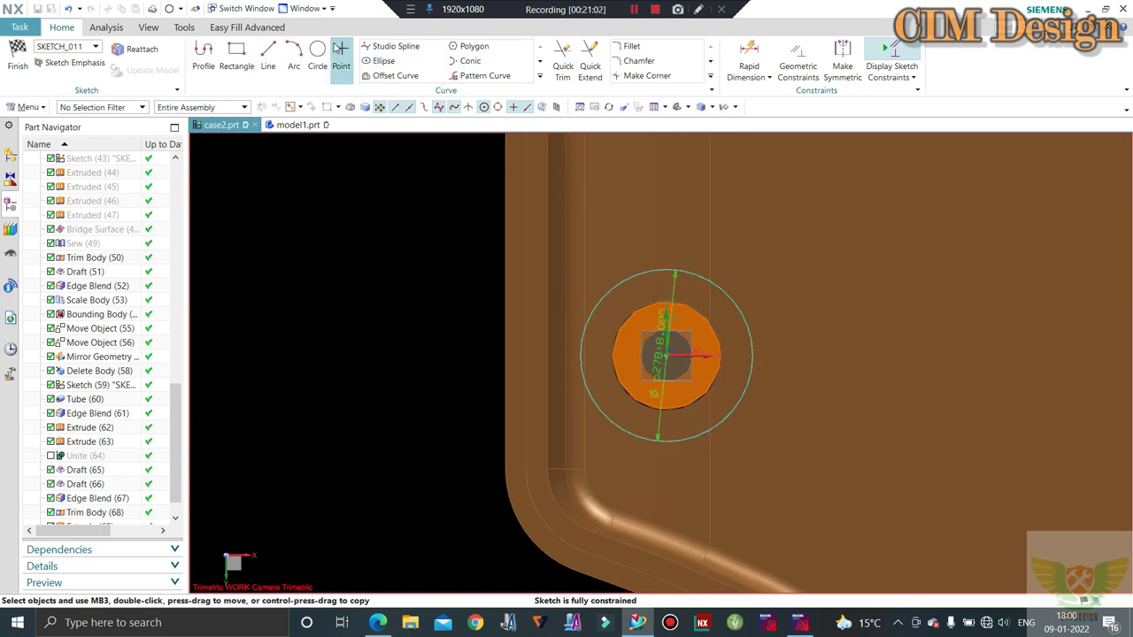
# Add a concentric 2.5 mm circle and finish the head sketch
pyautogui.click(317, 53)
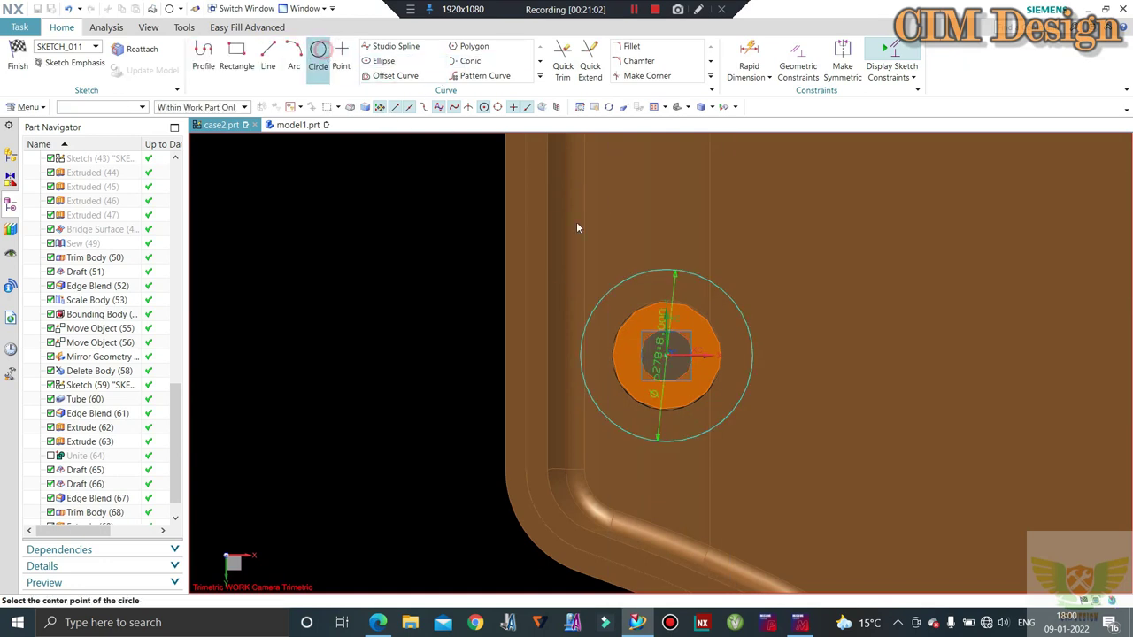
pyautogui.click(693, 337)
pyautogui.write('2')
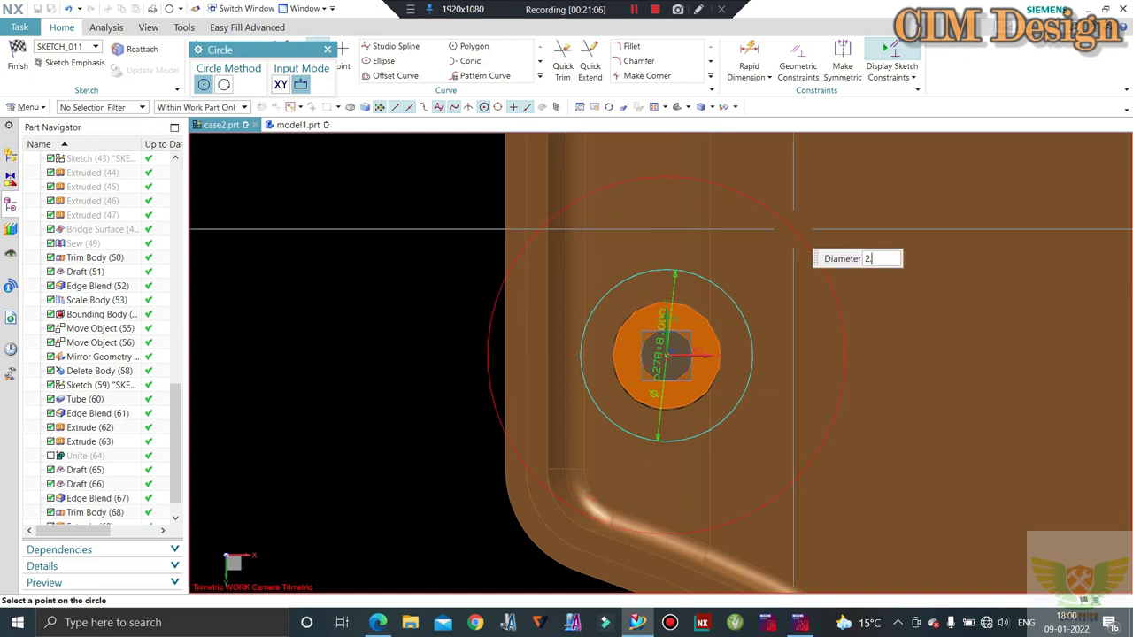
pyautogui.write('.5')
pyautogui.press('Return')
pyautogui.hotkey('ctrl', 'q')
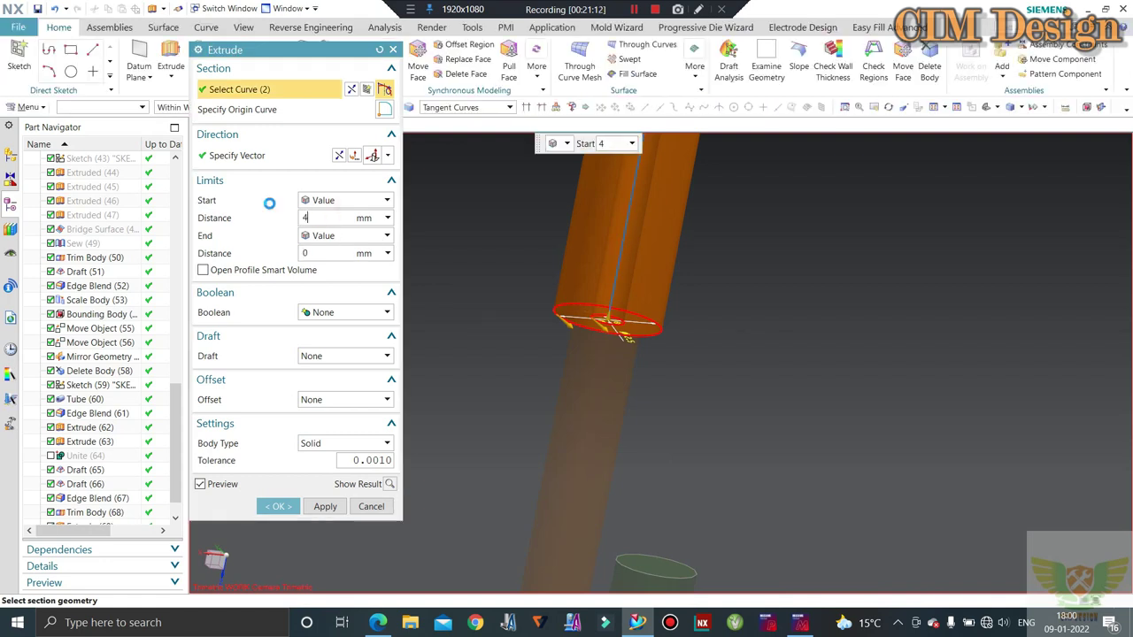
# Accept the 4 mm head extrusion and unite it with the tube into one body
pyautogui.click(277, 508)
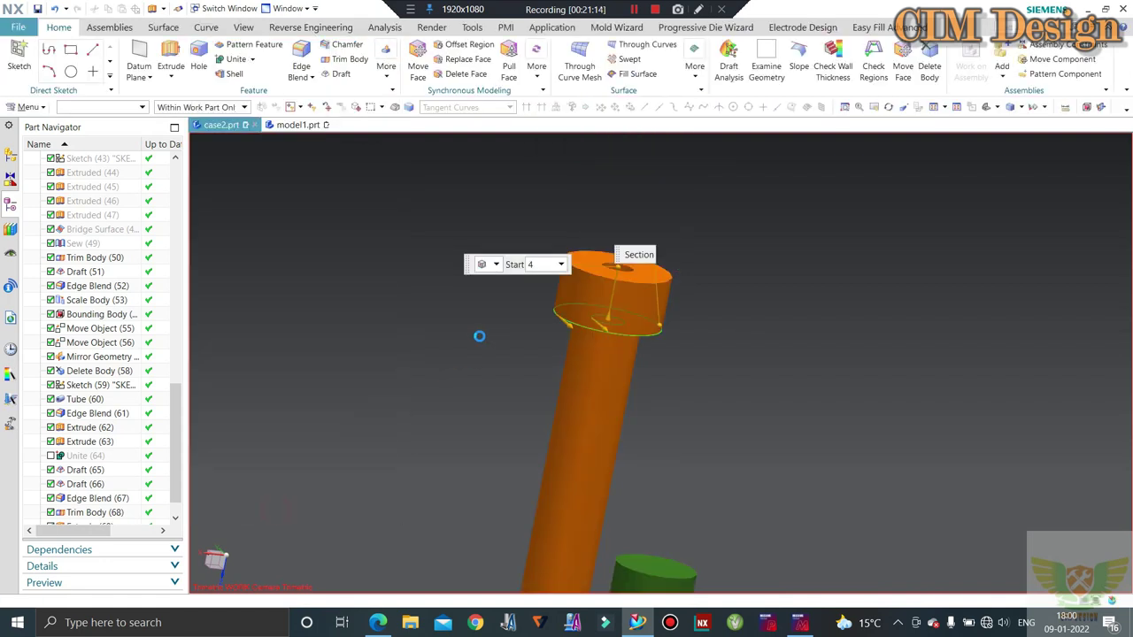
pyautogui.click(245, 67)
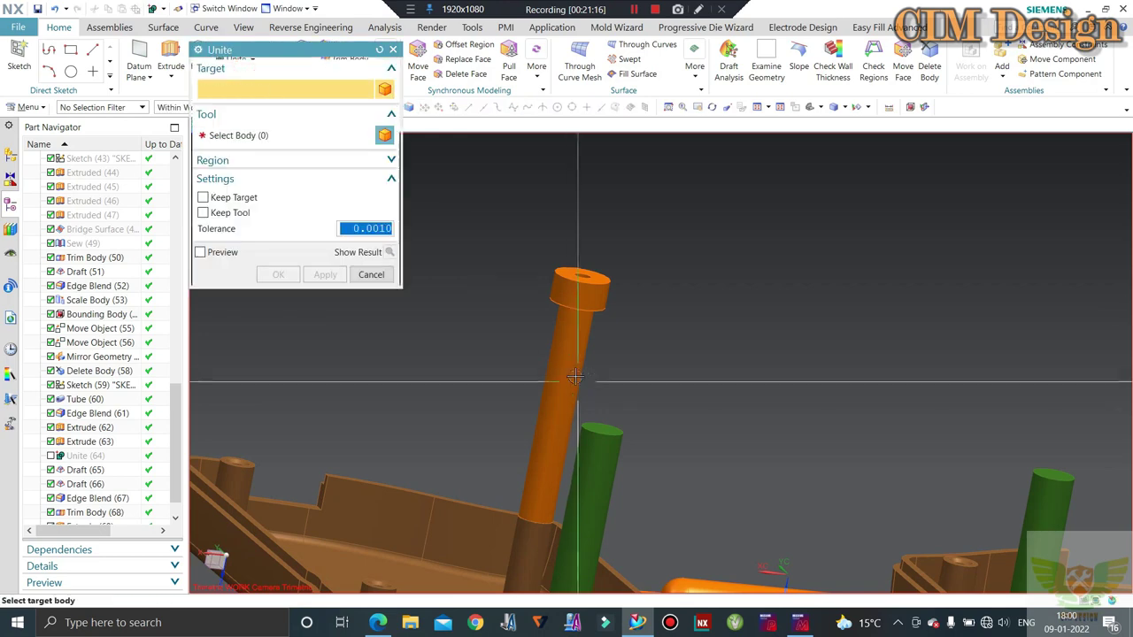
pyautogui.click(539, 409)
pyautogui.click(580, 287)
pyautogui.click(277, 273)
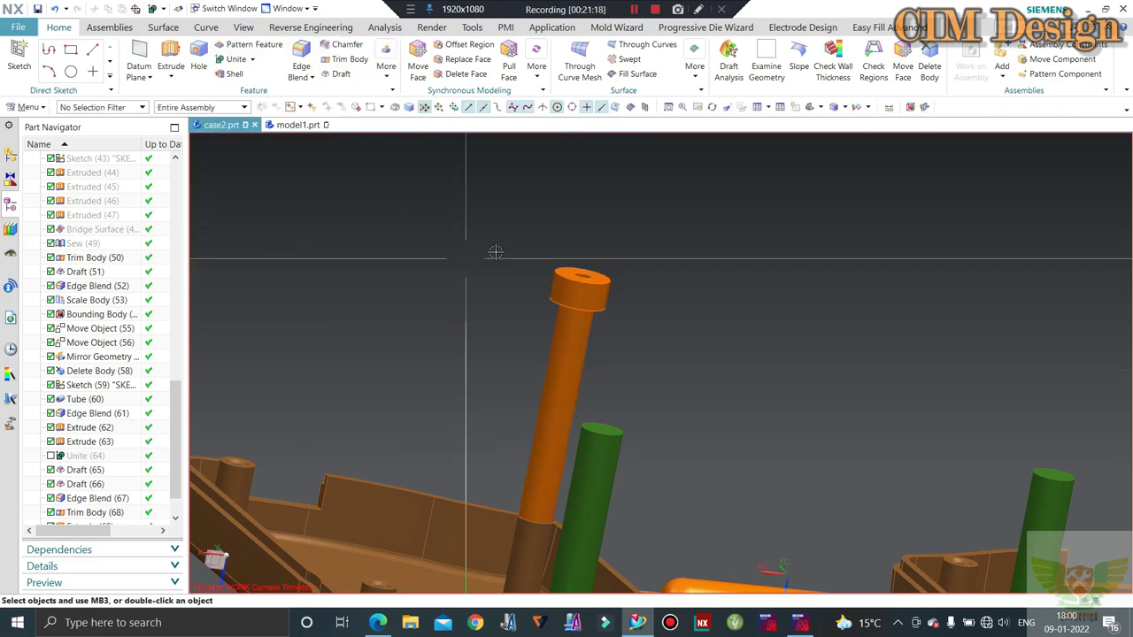
# Orbit and zoom around the model to inspect the finished sleeve in both mold halves
pyautogui.scroll(-5, 599, 307)
pyautogui.moveTo(599, 306)
pyautogui.mouseDown(button='middle')
pyautogui.moveTo(577, 299)
pyautogui.moveTo(572, 334)
pyautogui.mouseUp(button='middle')
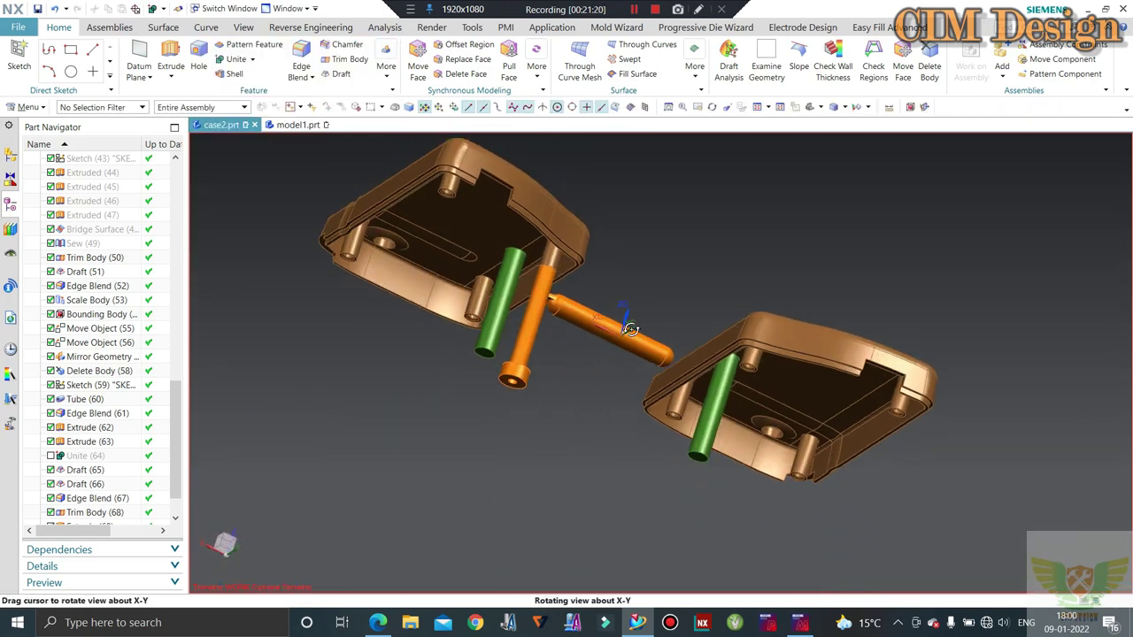
pyautogui.moveTo(422, 473)
pyautogui.mouseDown(button='middle')
pyautogui.moveTo(581, 242)
pyautogui.moveTo(570, 274)
pyautogui.moveTo(516, 303)
pyautogui.moveTo(584, 271)
pyautogui.moveTo(540, 327)
pyautogui.mouseUp(button='middle')
pyautogui.scroll(3, 569, 274)
pyautogui.scroll(-3, 516, 303)
pyautogui.scroll(5, 540, 327)
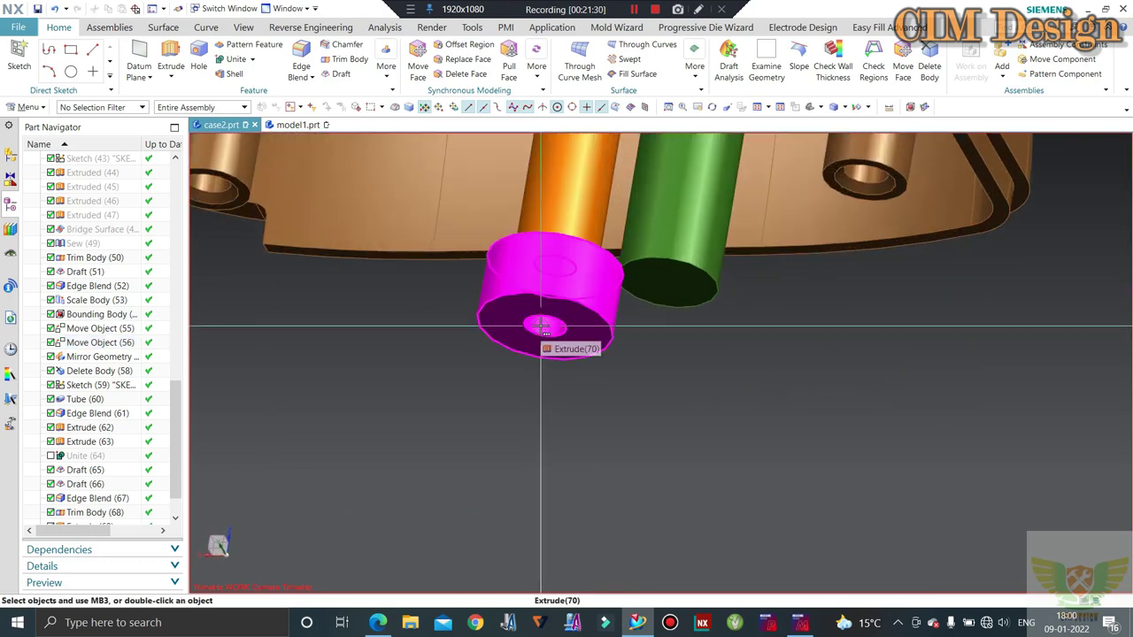
pyautogui.scroll(-2, 542, 326)
pyautogui.scroll(-2, 567, 354)
pyautogui.scroll(-2, 584, 390)
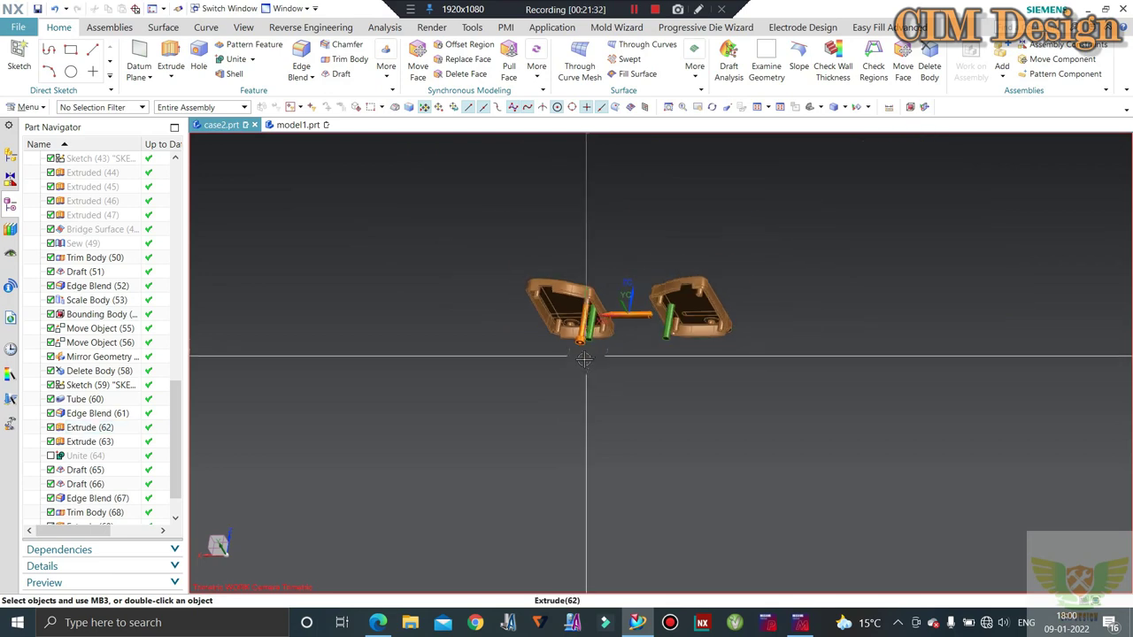
pyautogui.scroll(4, 576, 329)
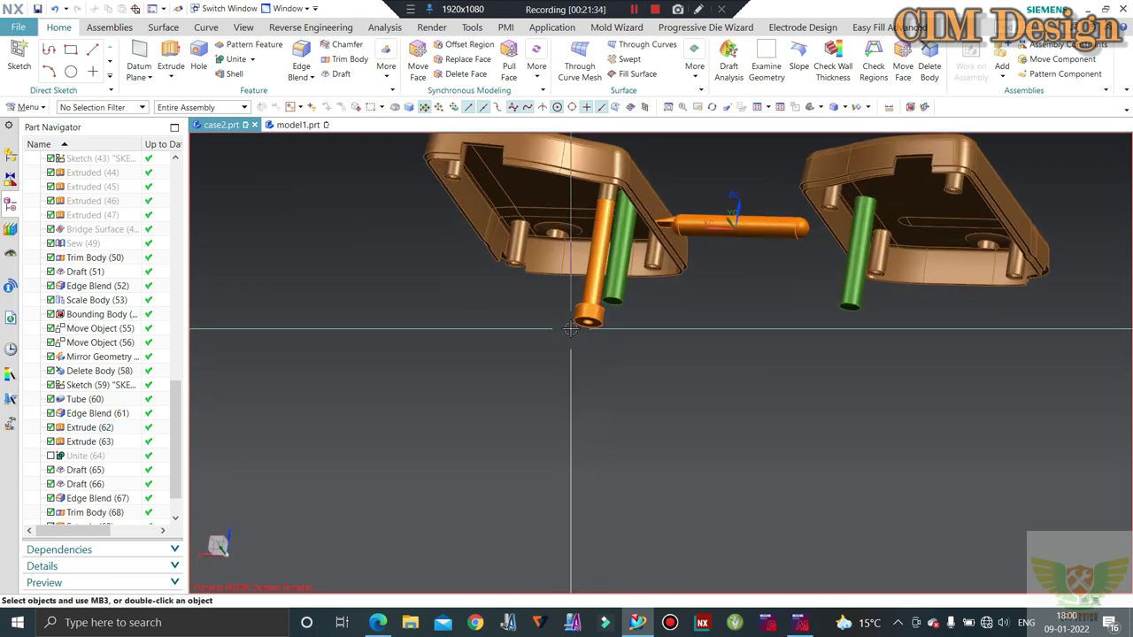
pyautogui.scroll(-2, 585, 361)
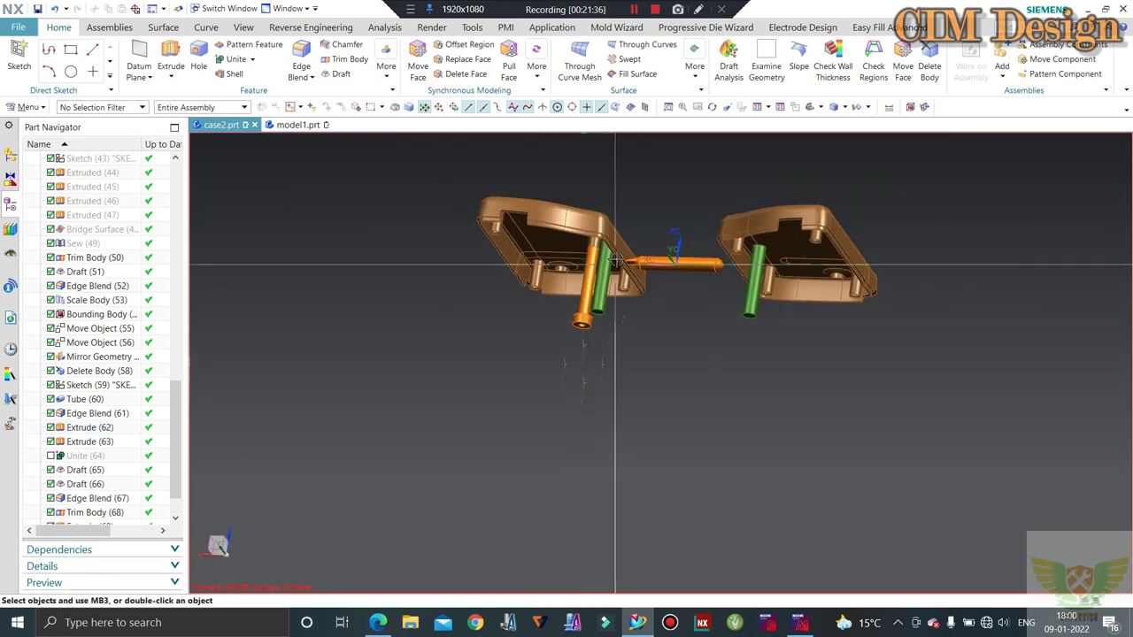
pyautogui.scroll(2, 622, 229)
pyautogui.scroll(1, 622, 228)
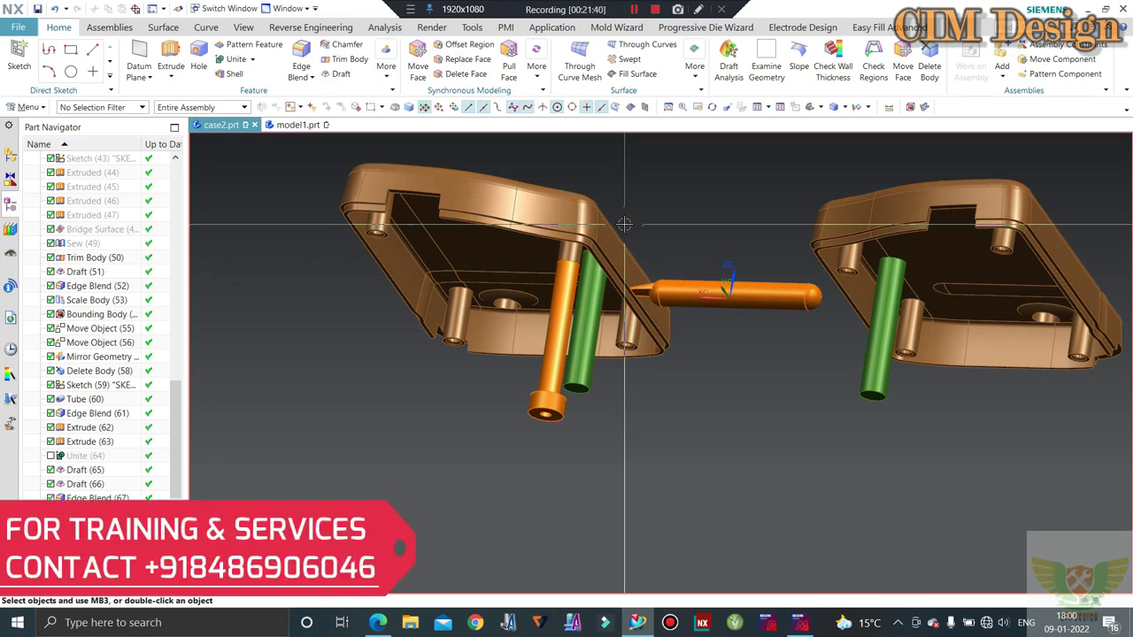
pyautogui.moveTo(624, 225)
pyautogui.mouseDown(button='middle')
pyautogui.moveTo(690, 184)
pyautogui.moveTo(627, 255)
pyautogui.moveTo(600, 243)
pyautogui.mouseUp(button='middle')
pyautogui.scroll(-2, 606, 272)
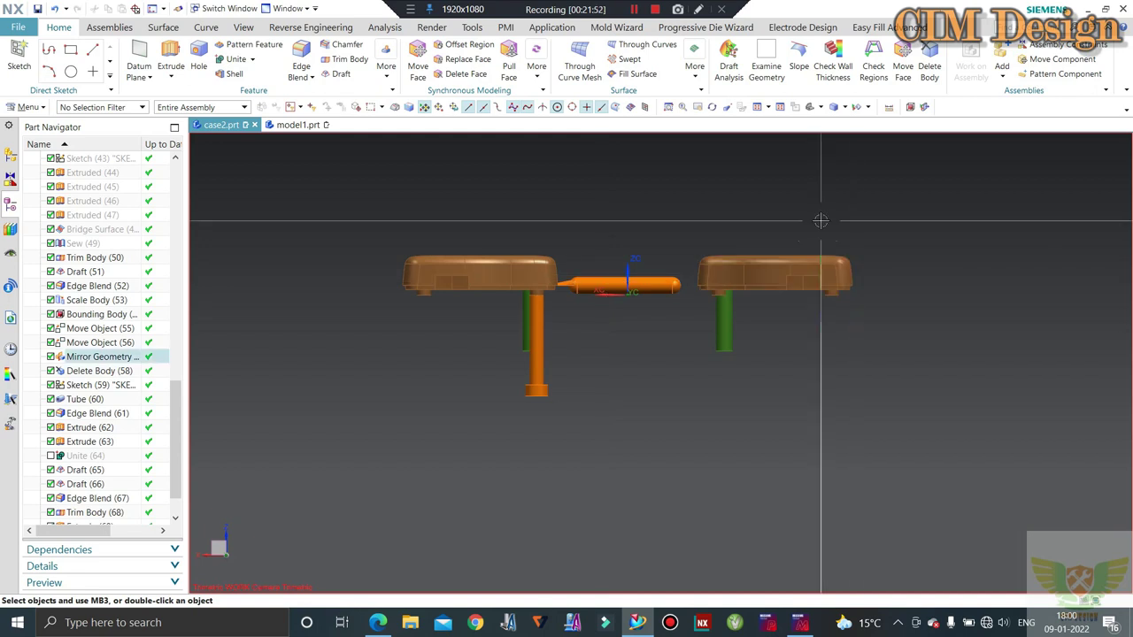
pyautogui.moveTo(606, 273); pyautogui.dragTo(601, 231, button='middle')
pyautogui.scroll(5, 565, 332)
pyautogui.scroll(-5, 564, 332)
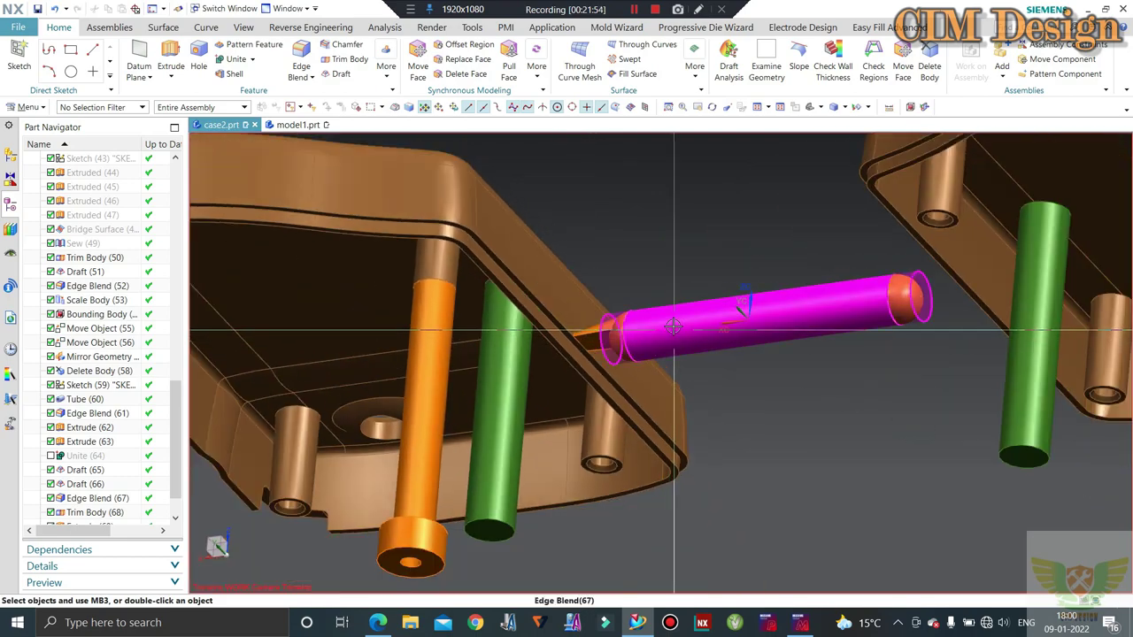
pyautogui.moveTo(566, 330); pyautogui.dragTo(687, 240, button='middle')
pyautogui.scroll(-3, 686, 229)
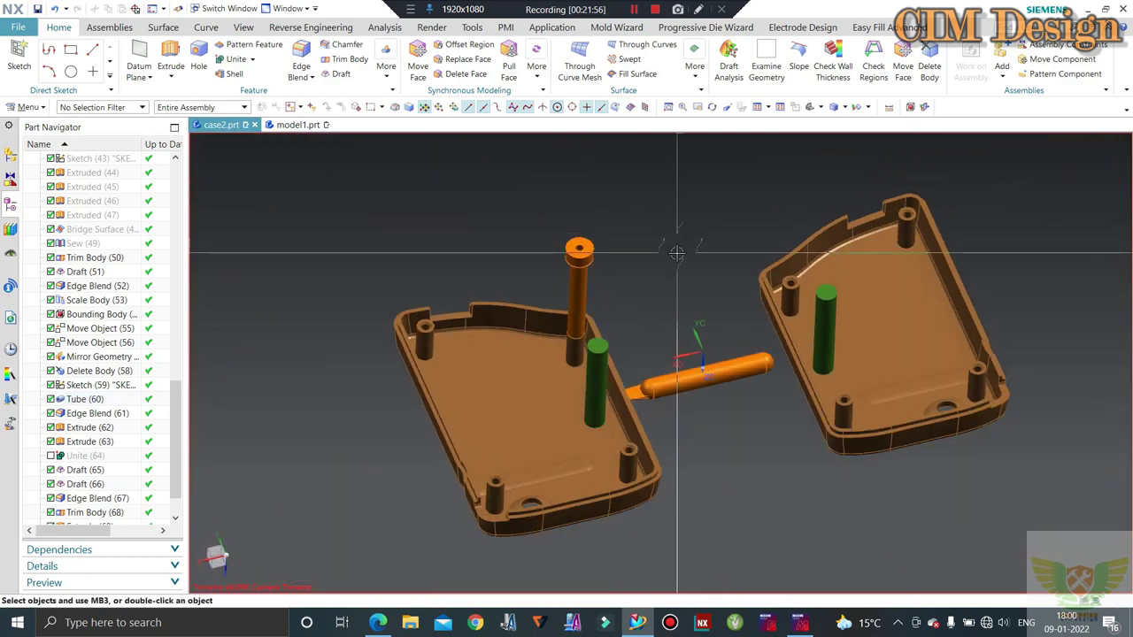
pyautogui.scroll(5, 673, 400)
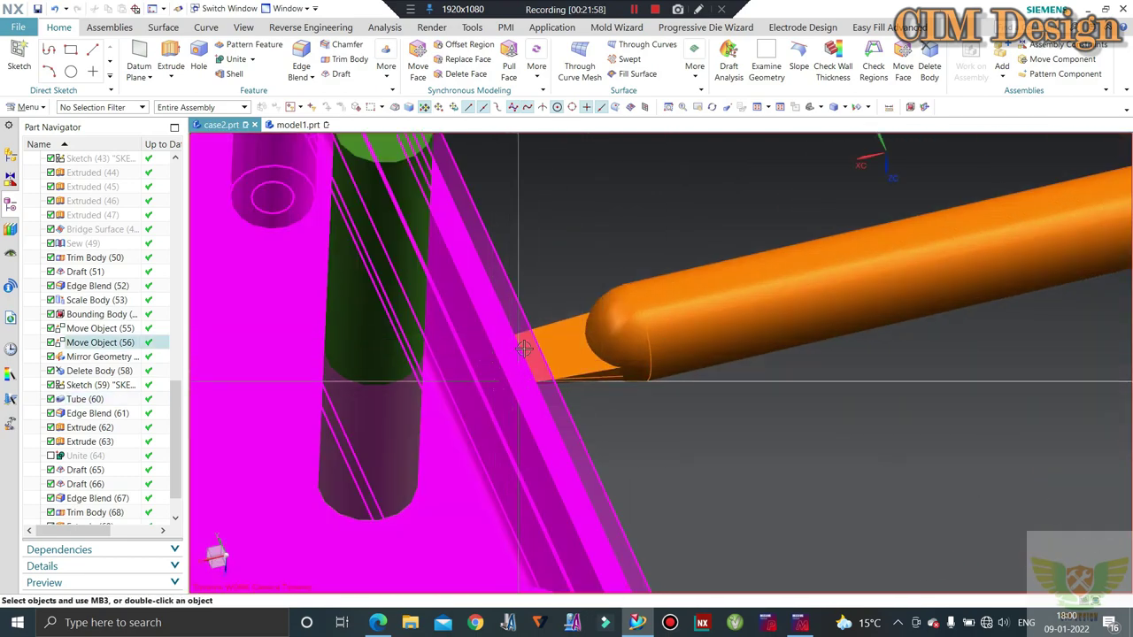
pyautogui.scroll(-3, 526, 350)
pyautogui.scroll(2, 670, 336)
pyautogui.scroll(3, 700, 352)
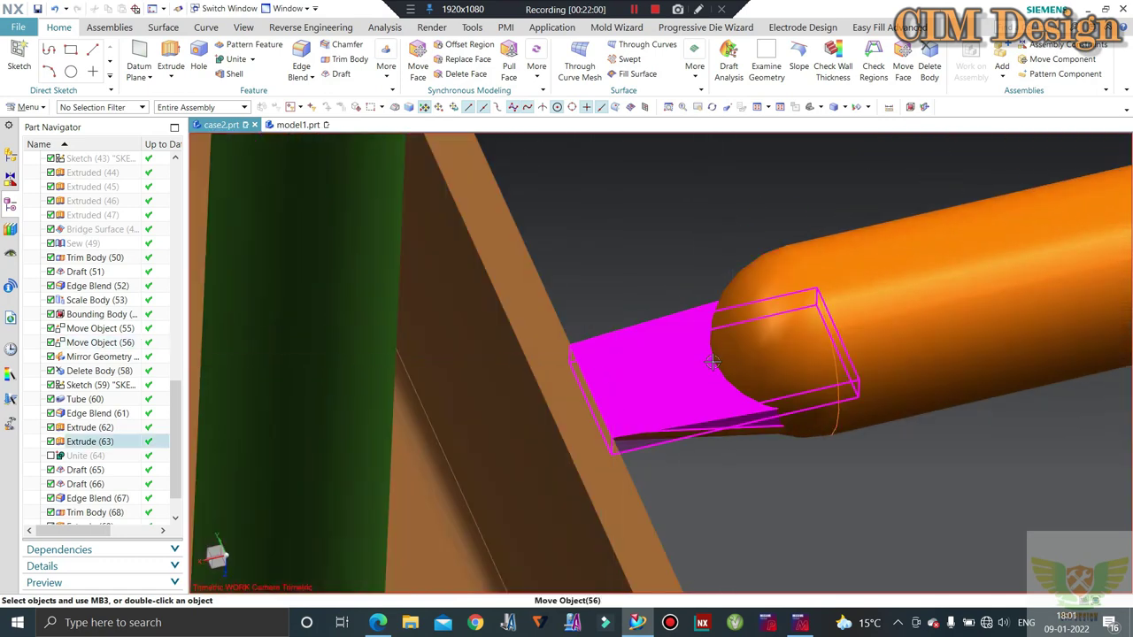
pyautogui.scroll(-2, 633, 389)
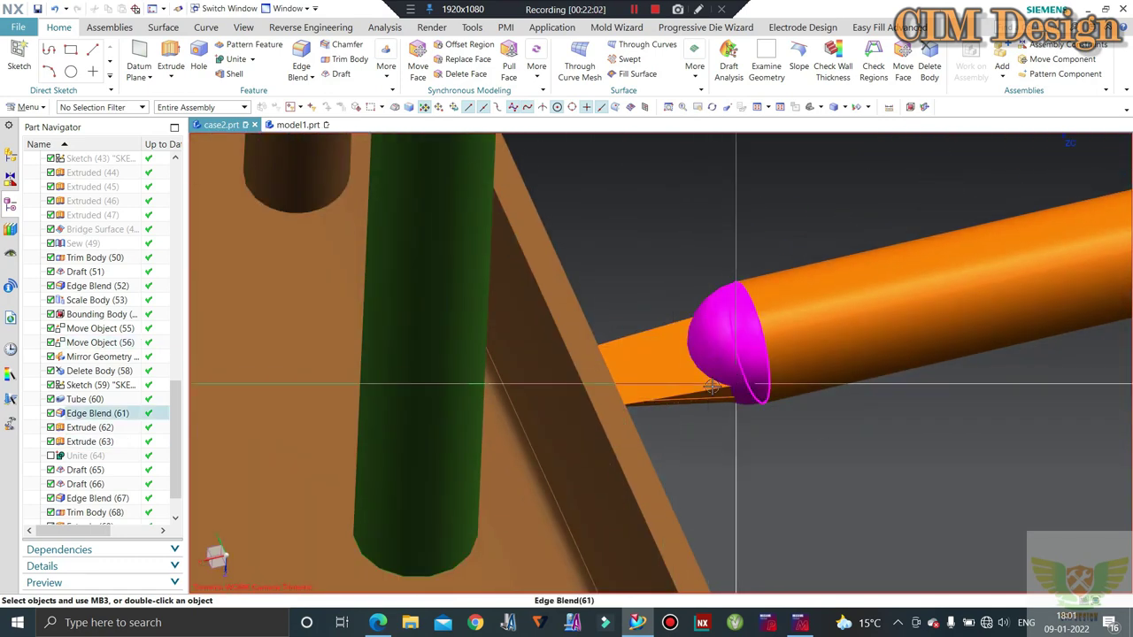
pyautogui.moveTo(608, 374)
pyautogui.mouseDown(button='middle')
pyautogui.moveTo(761, 436)
pyautogui.moveTo(654, 381)
pyautogui.mouseUp(button='middle')
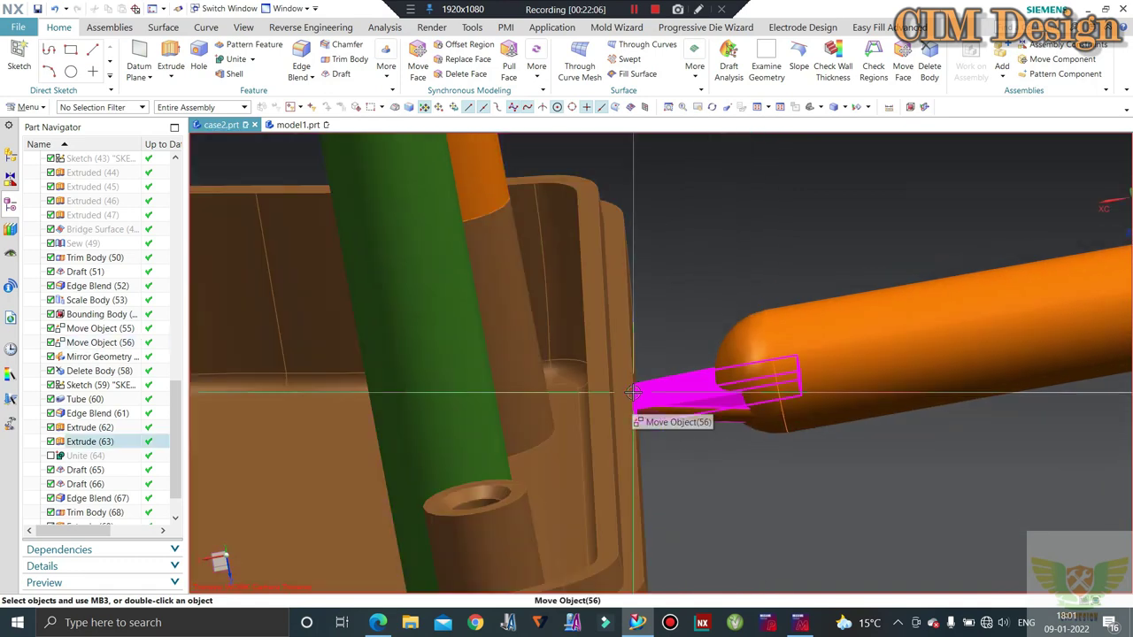
pyautogui.scroll(-3, 613, 358)
pyautogui.scroll(-2, 631, 374)
pyautogui.scroll(5, 632, 374)
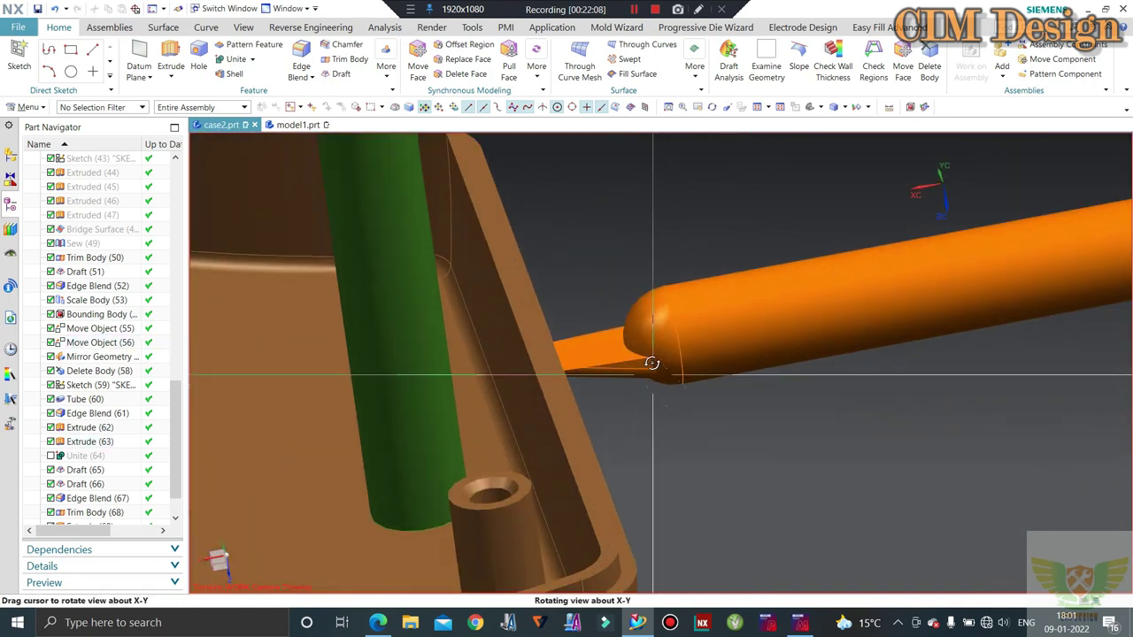
pyautogui.moveTo(649, 362); pyautogui.dragTo(674, 541, button='middle')
pyautogui.scroll(-3, 675, 542)
pyautogui.scroll(3, 637, 464)
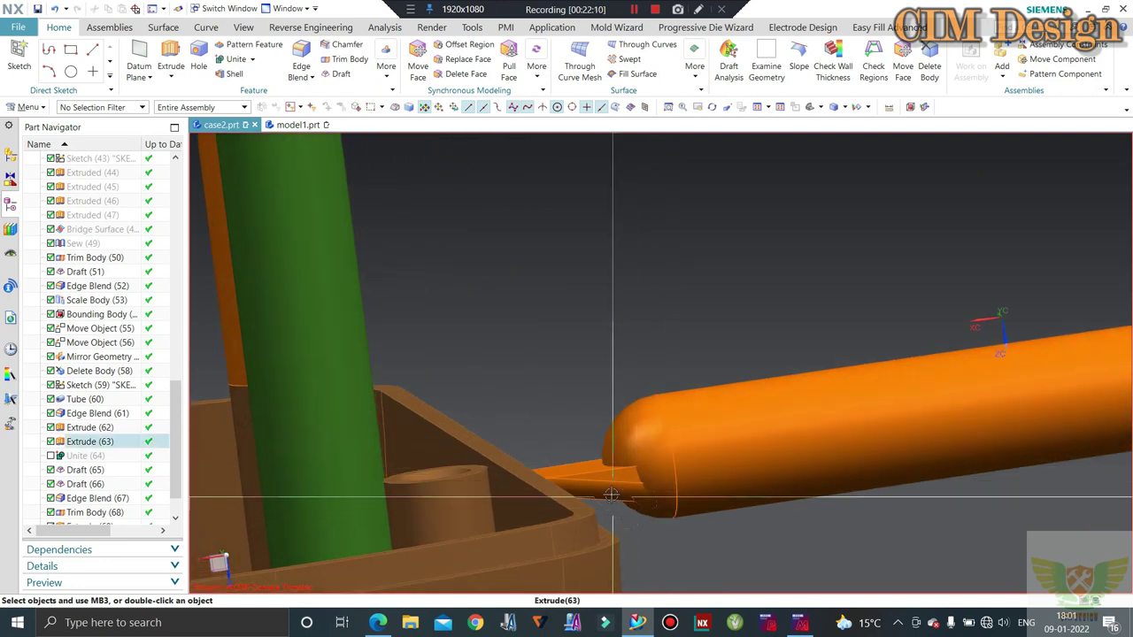
pyautogui.moveTo(622, 423)
pyautogui.mouseDown(button='middle')
pyautogui.moveTo(616, 390)
pyautogui.moveTo(694, 387)
pyautogui.moveTo(713, 460)
pyautogui.mouseUp(button='middle')
pyautogui.scroll(-3, 613, 395)
pyautogui.scroll(-2, 612, 396)
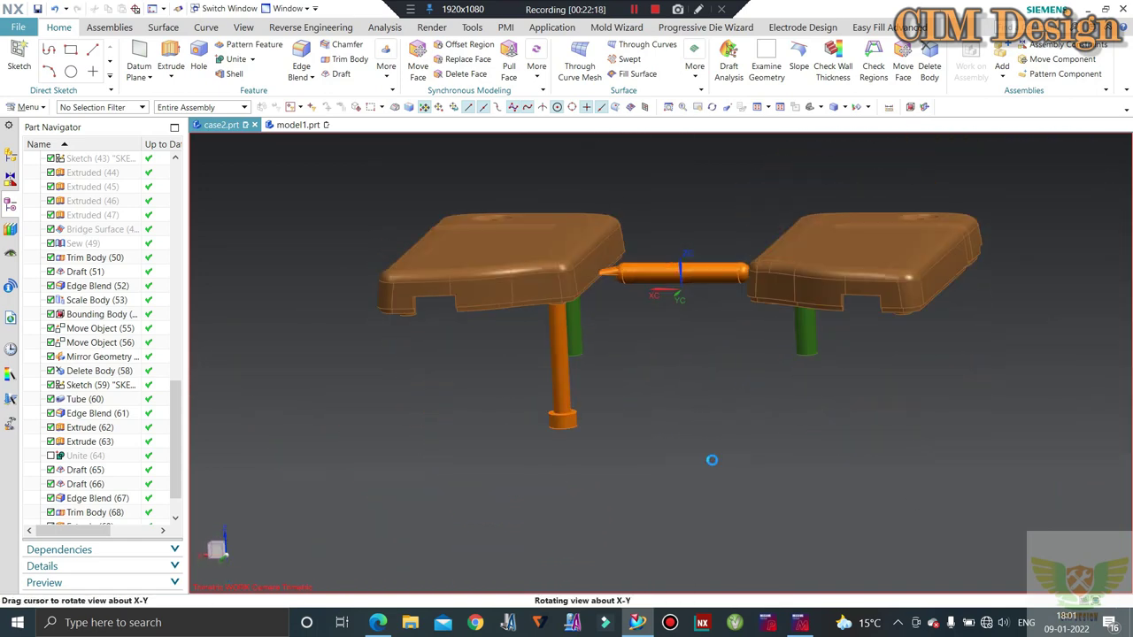
pyautogui.scroll(3, 617, 226)
pyautogui.moveTo(616, 226)
pyautogui.mouseDown(button='middle')
pyautogui.moveTo(813, 358)
pyautogui.moveTo(708, 392)
pyautogui.mouseUp(button='middle')
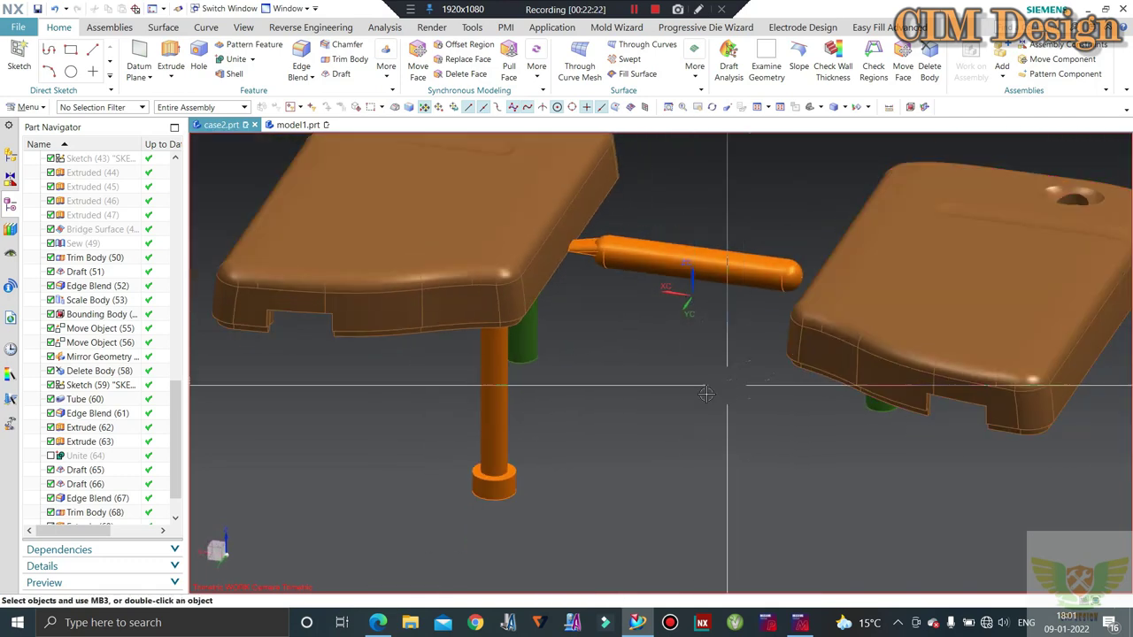
pyautogui.scroll(-2, 625, 303)
pyautogui.scroll(5, 624, 304)
pyautogui.scroll(1, 625, 303)
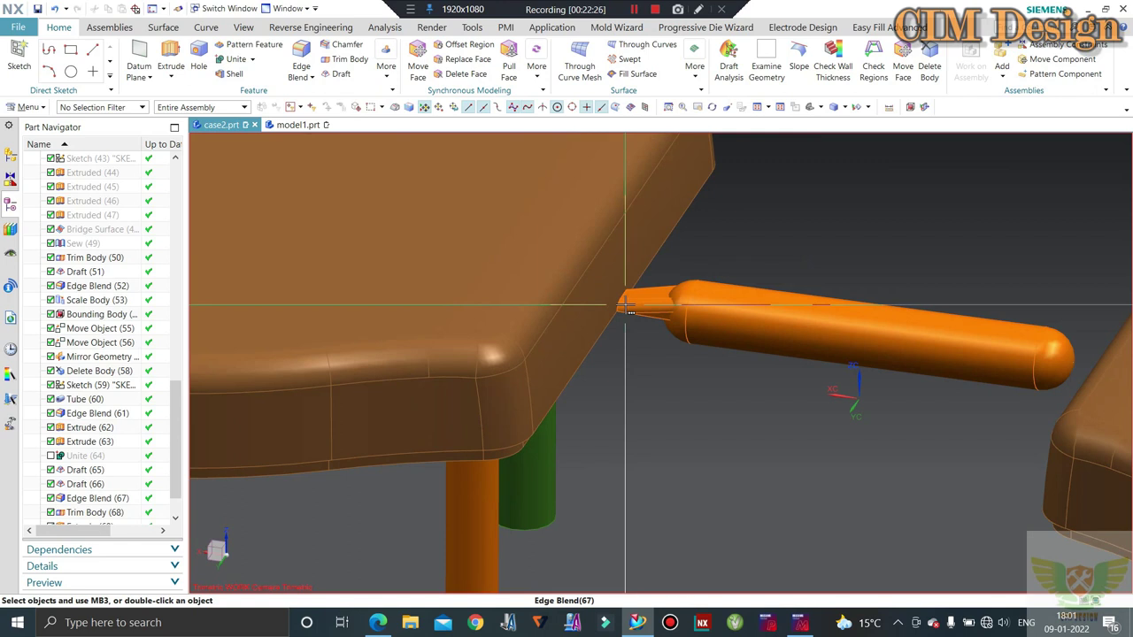
pyautogui.moveTo(626, 305); pyautogui.dragTo(628, 284, button='middle')
pyautogui.scroll(-2, 629, 286)
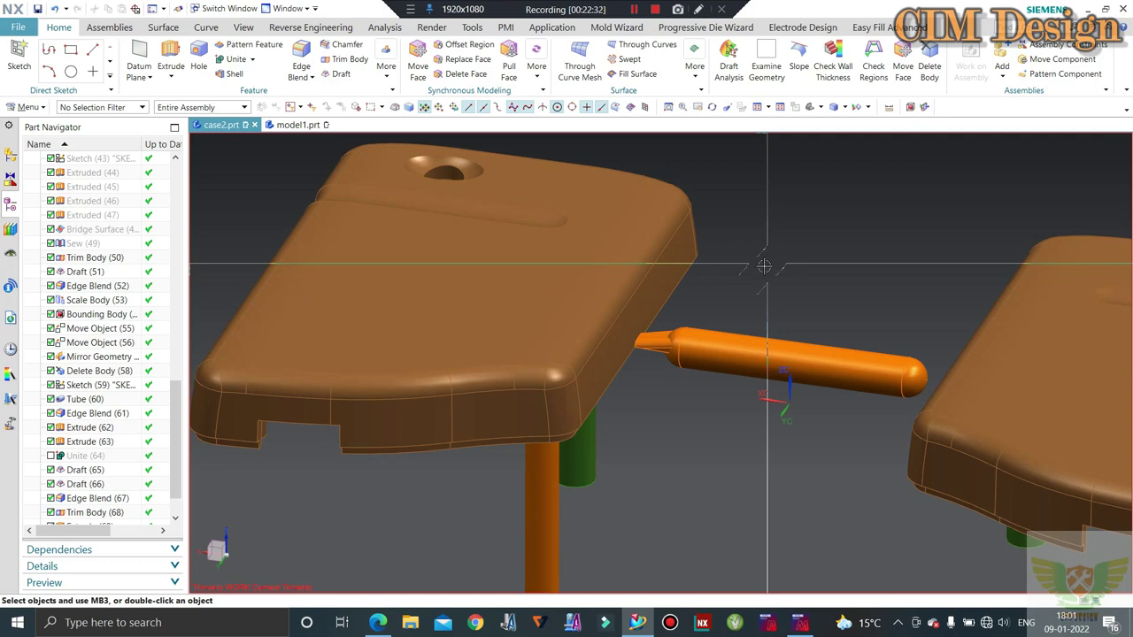
pyautogui.scroll(5, 764, 265)
pyautogui.moveTo(763, 266); pyautogui.dragTo(558, 318, button='middle')
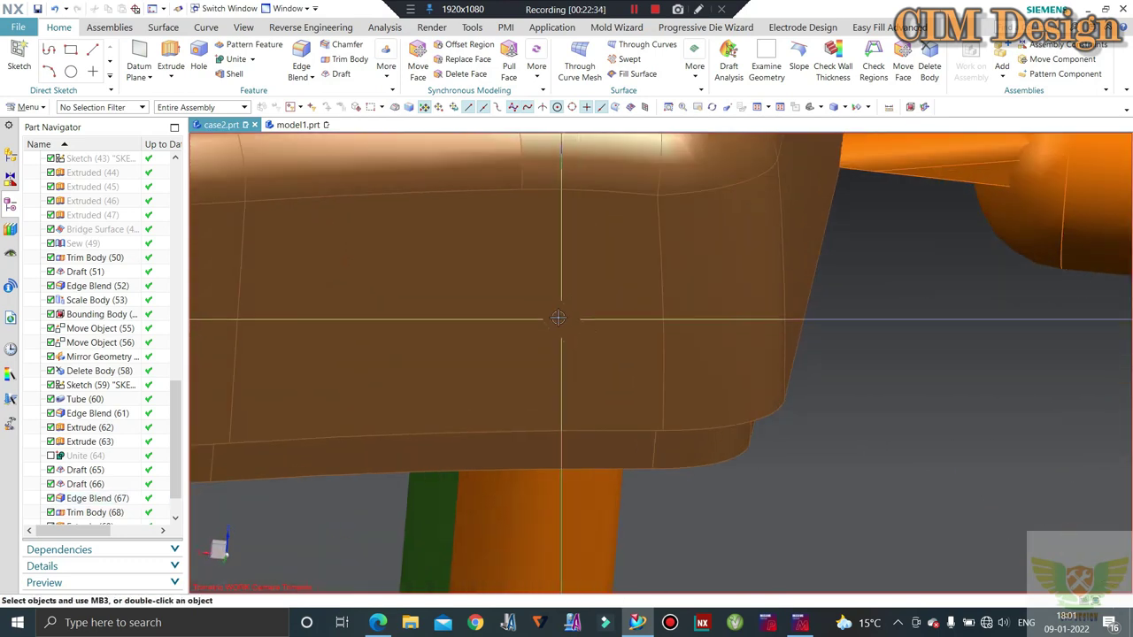
pyautogui.scroll(-4, 559, 318)
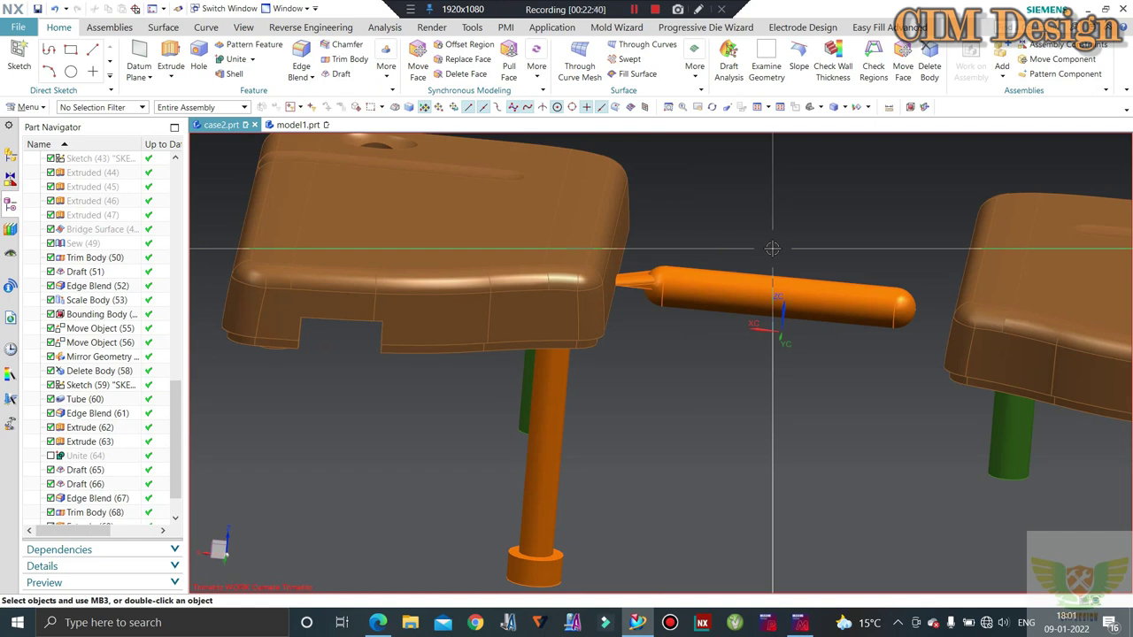
pyautogui.scroll(-3, 762, 257)
pyautogui.moveTo(758, 245)
pyautogui.mouseDown(button='middle')
pyautogui.moveTo(624, 293)
pyautogui.moveTo(646, 274)
pyautogui.mouseUp(button='middle')
pyautogui.scroll(2, 734, 247)
pyautogui.scroll(-2, 659, 284)
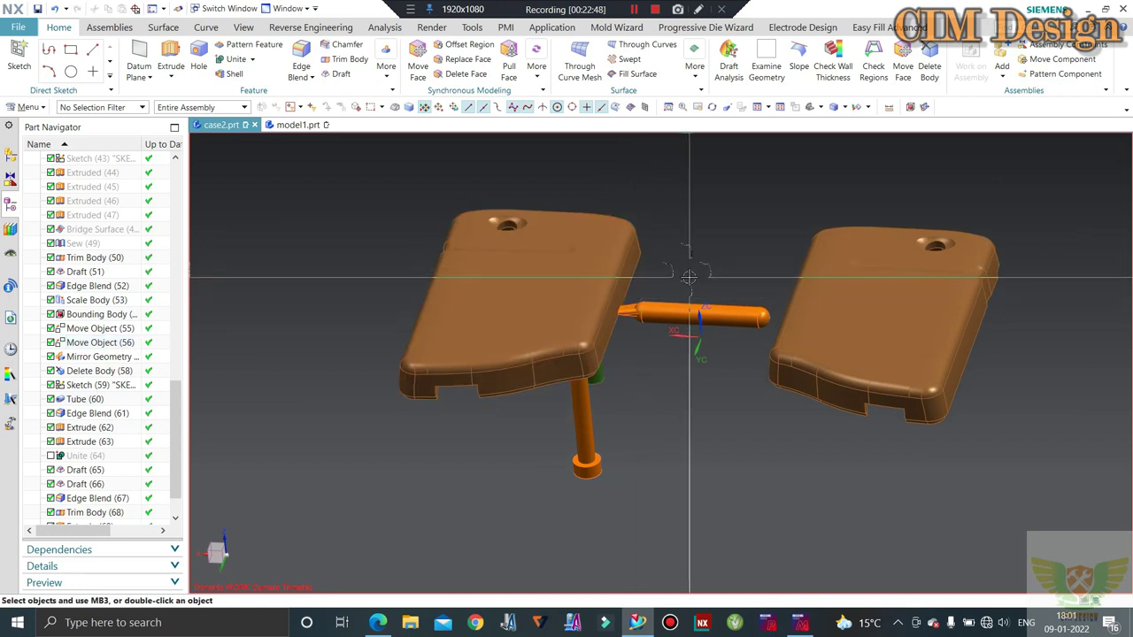
pyautogui.scroll(2, 673, 270)
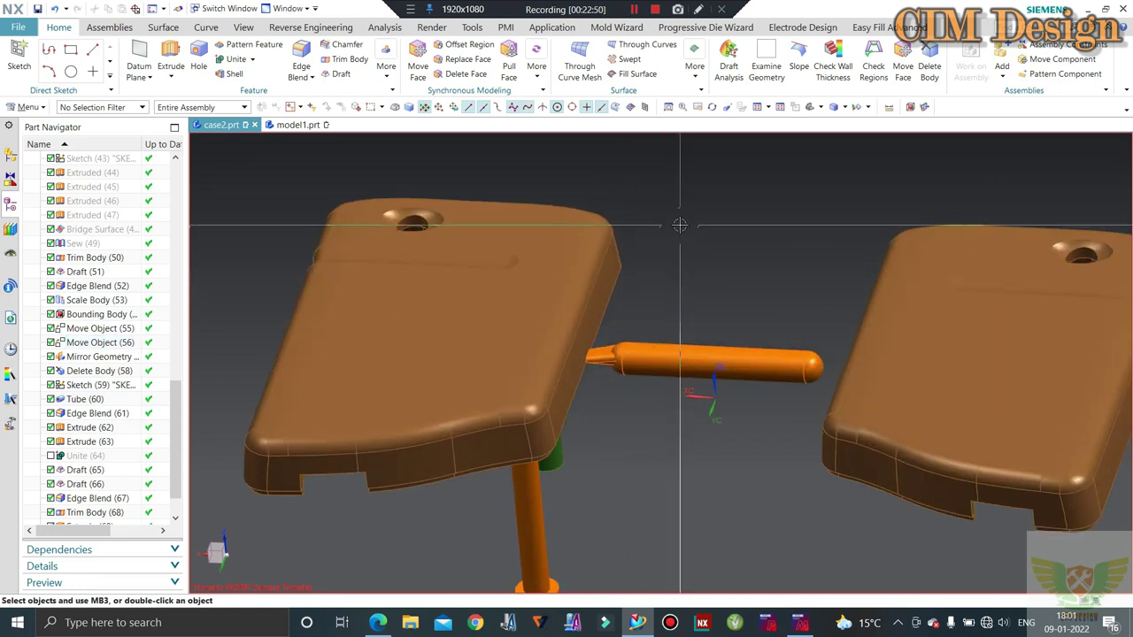
pyautogui.moveTo(672, 265)
pyautogui.mouseDown(button='middle')
pyautogui.moveTo(674, 192)
pyautogui.moveTo(702, 288)
pyautogui.moveTo(708, 266)
pyautogui.moveTo(723, 260)
pyautogui.moveTo(718, 284)
pyautogui.moveTo(799, 250)
pyautogui.moveTo(731, 358)
pyautogui.moveTo(715, 357)
pyautogui.moveTo(708, 318)
pyautogui.mouseUp(button='middle')
pyautogui.scroll(-2, 696, 263)
pyautogui.scroll(2, 705, 278)
pyautogui.scroll(2, 708, 266)
pyautogui.scroll(-2, 718, 284)
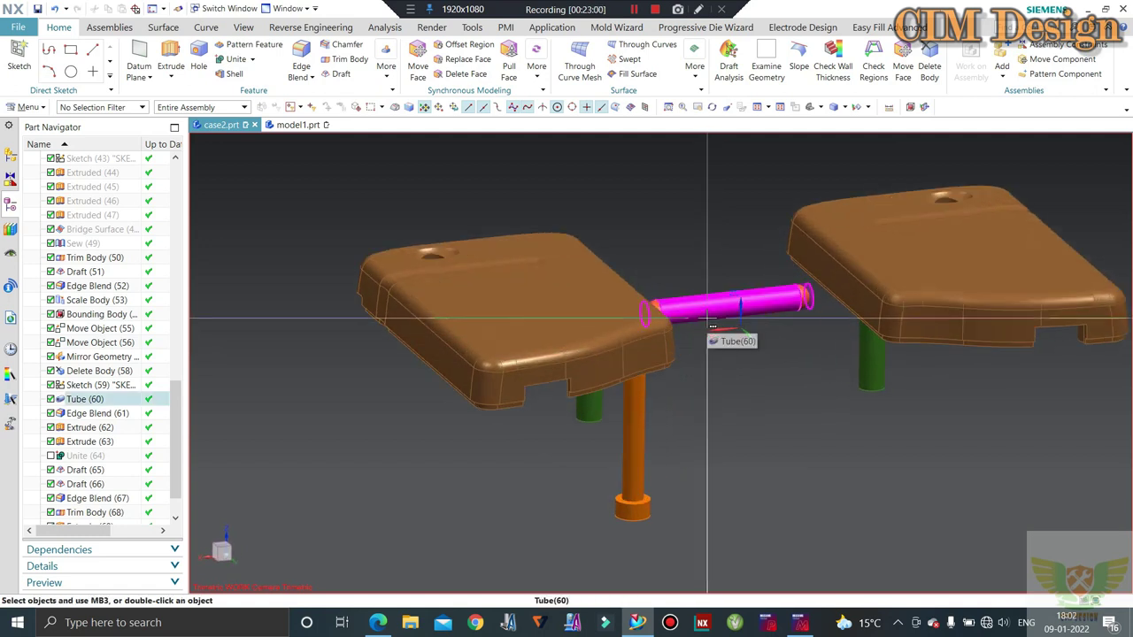
pyautogui.moveTo(707, 333)
pyautogui.mouseDown(button='middle')
pyautogui.moveTo(640, 327)
pyautogui.moveTo(696, 285)
pyautogui.moveTo(733, 301)
pyautogui.moveTo(716, 299)
pyautogui.moveTo(704, 323)
pyautogui.mouseUp(button='middle')
pyautogui.scroll(1, 733, 299)
pyautogui.scroll(2, 732, 299)
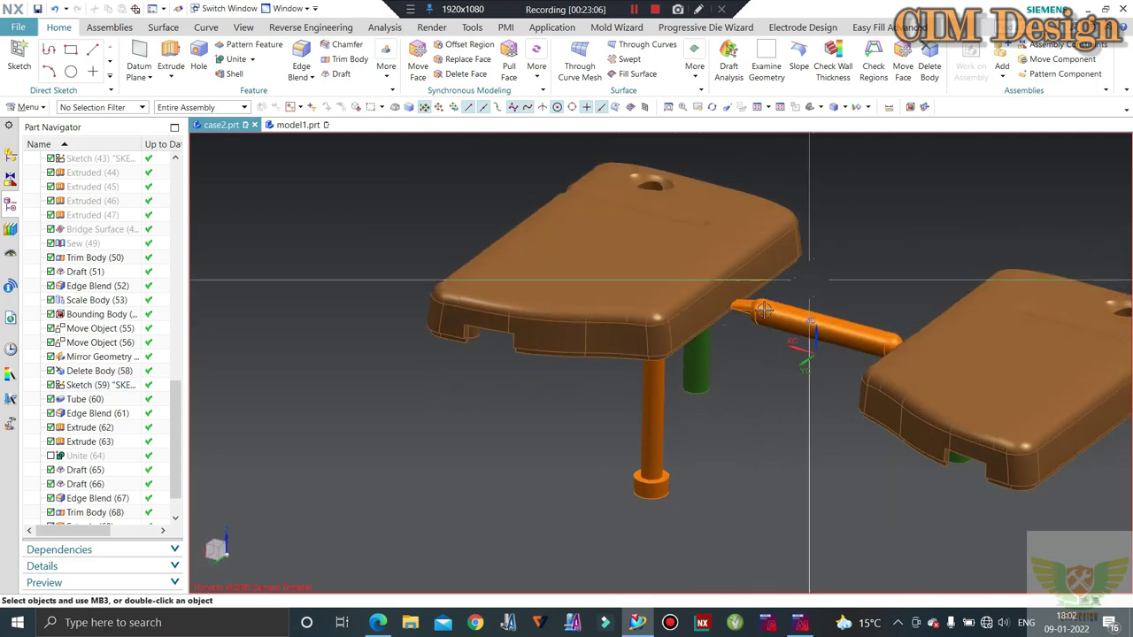
pyautogui.scroll(-2, 699, 330)
pyautogui.scroll(2, 699, 330)
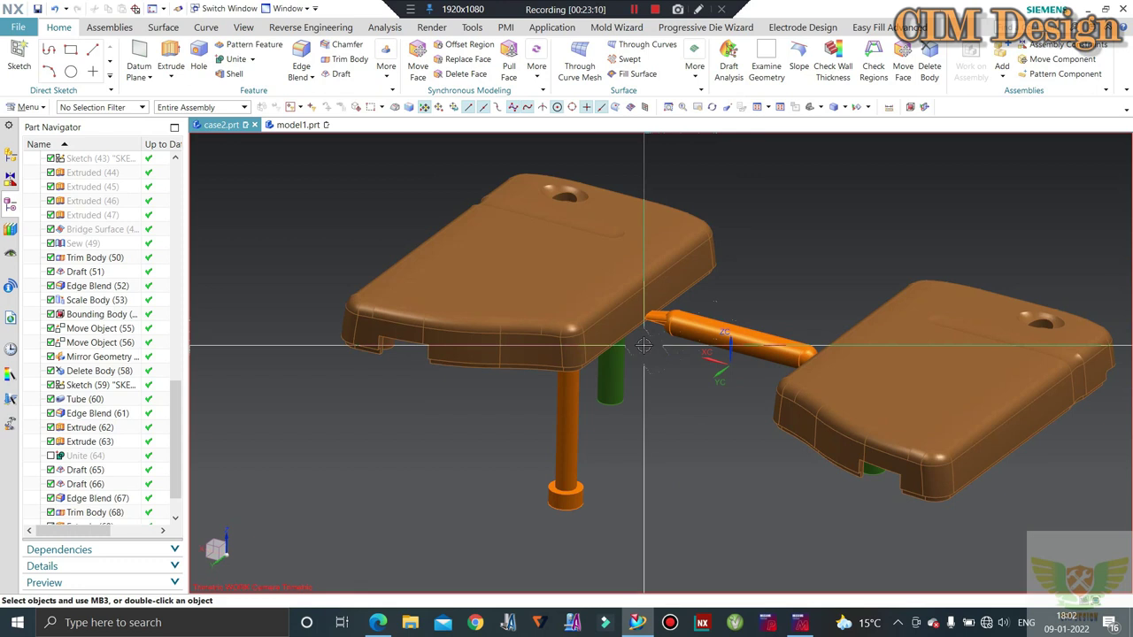
pyautogui.scroll(-2, 631, 345)
pyautogui.moveTo(631, 345); pyautogui.dragTo(661, 251, button='middle')
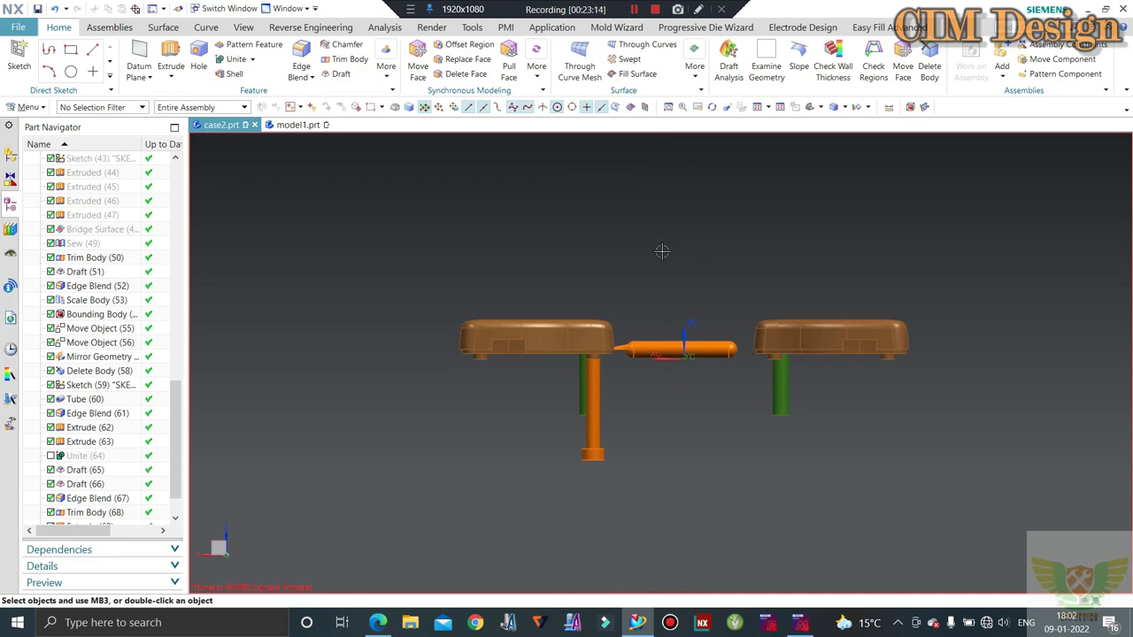
pyautogui.moveTo(637, 328)
pyautogui.mouseDown(button='middle')
pyautogui.moveTo(643, 291)
pyautogui.moveTo(626, 312)
pyautogui.moveTo(562, 301)
pyautogui.mouseUp(button='middle')
pyautogui.scroll(3, 614, 327)
pyautogui.click(377, 623)
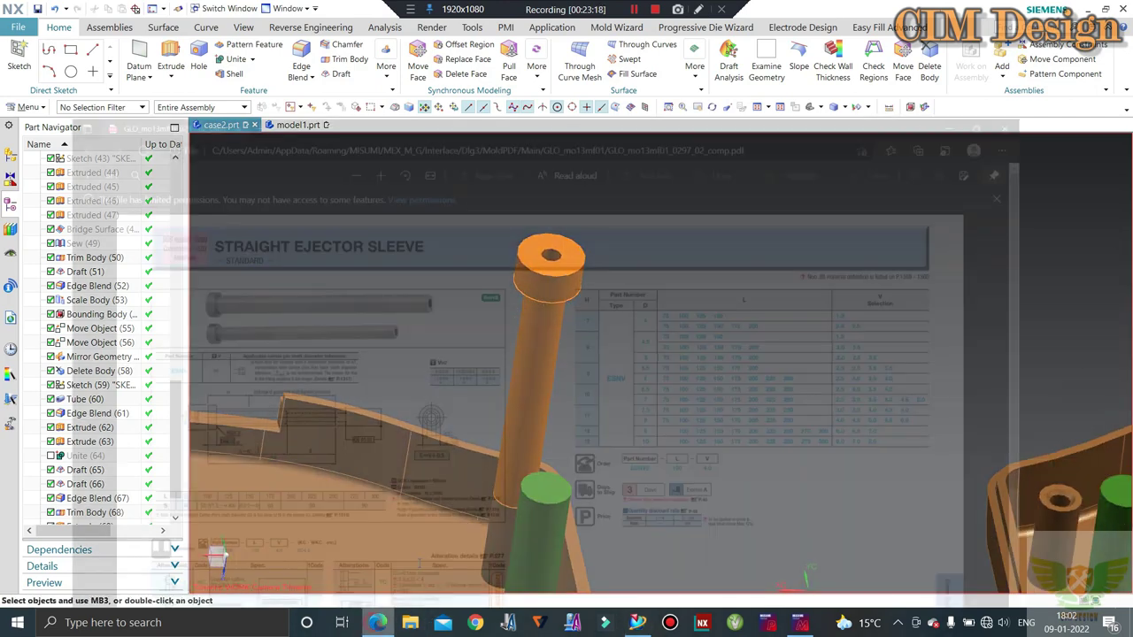
pyautogui.scroll(-3, 494, 385)
pyautogui.scroll(2, 494, 387)
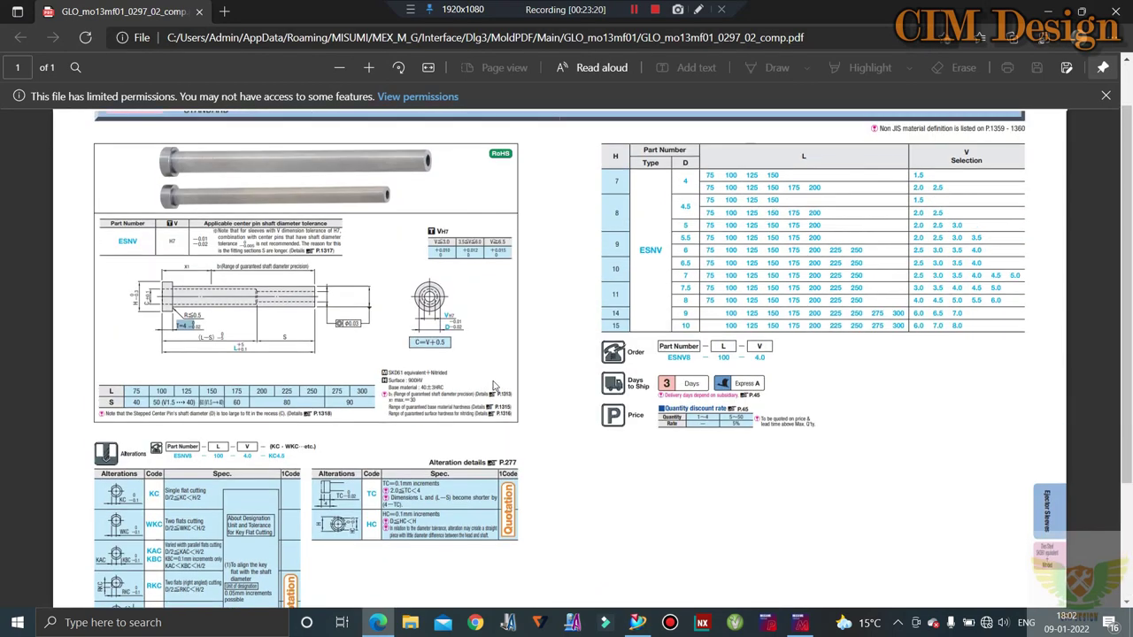
pyautogui.scroll(1, 494, 387)
pyautogui.click(1045, 9)
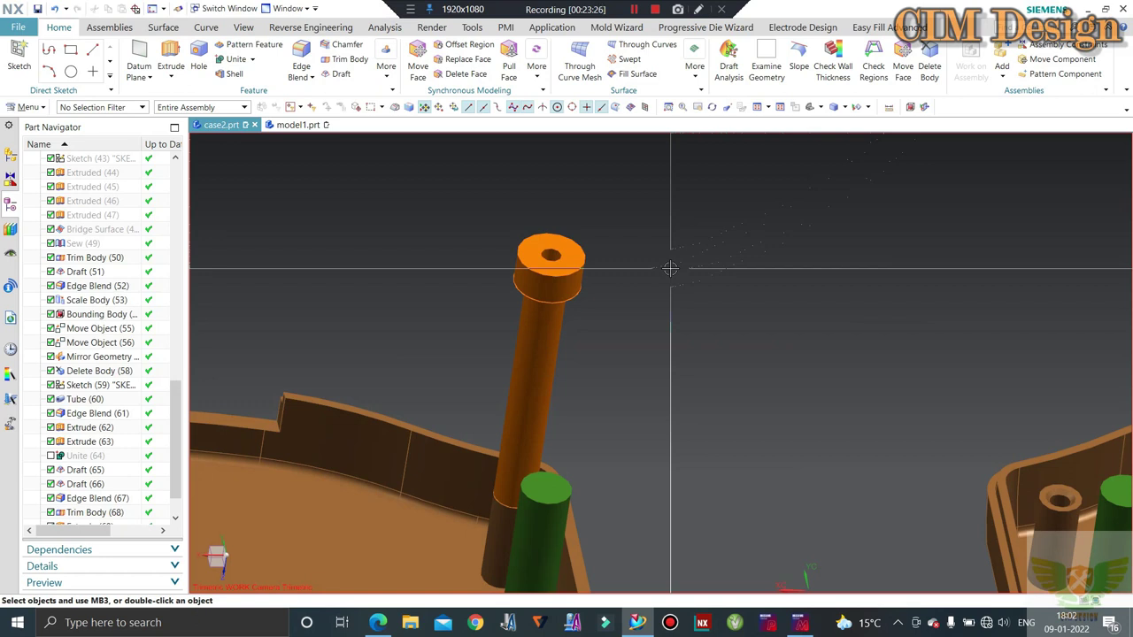
pyautogui.scroll(3, 540, 283)
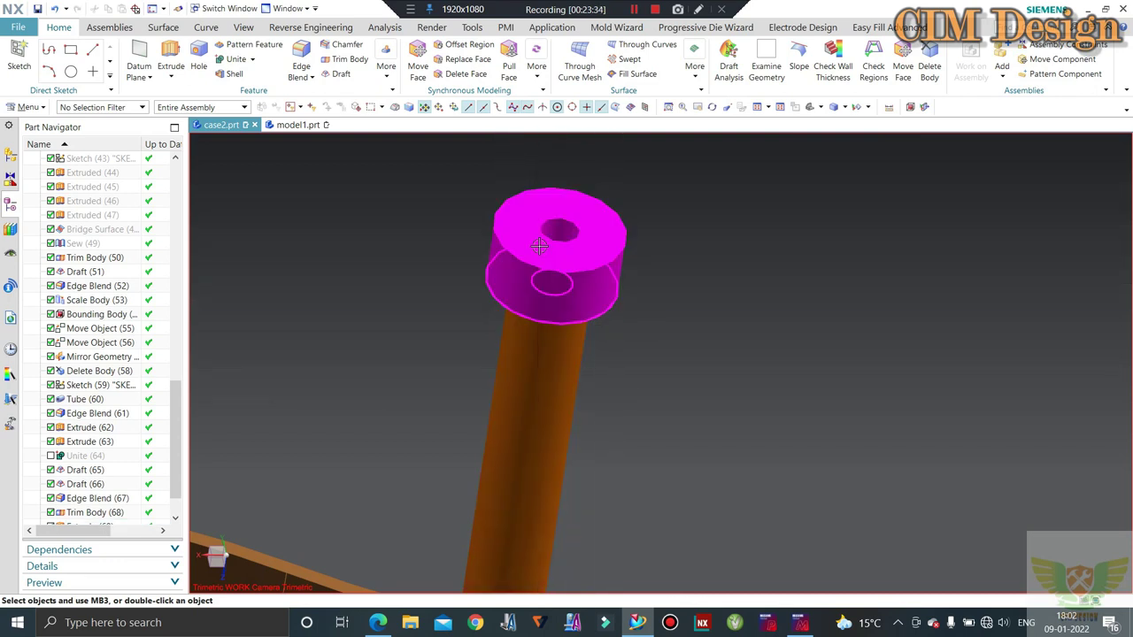
pyautogui.scroll(3, 539, 246)
pyautogui.moveTo(541, 256); pyautogui.dragTo(558, 292, button='middle')
pyautogui.scroll(-4, 535, 227)
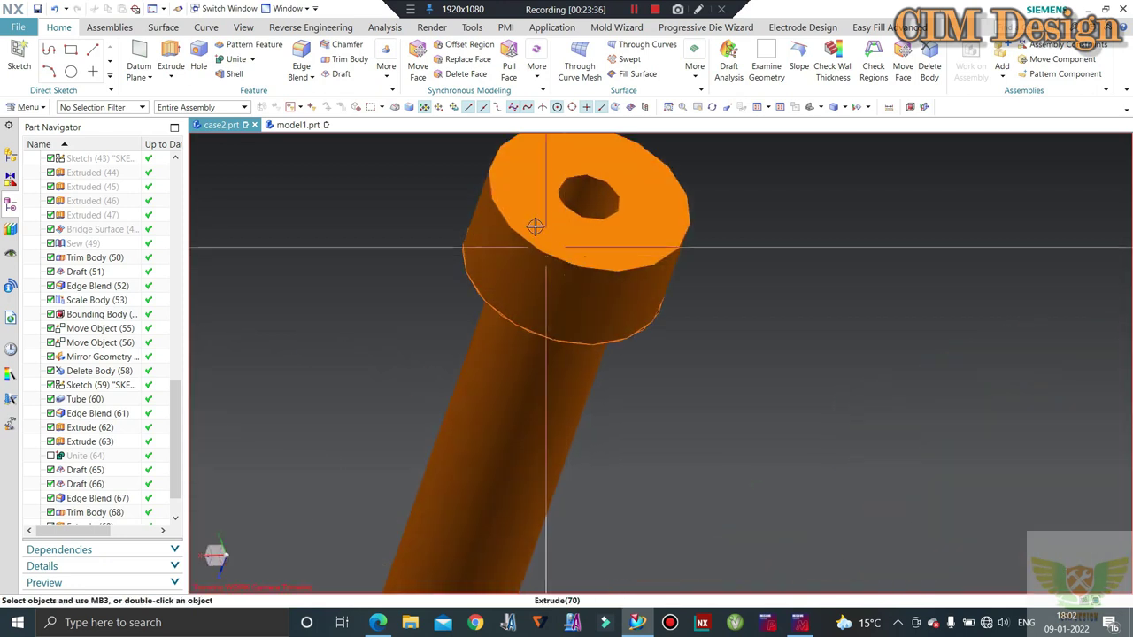
pyautogui.scroll(2, 535, 226)
pyautogui.scroll(2, 525, 379)
pyautogui.scroll(-3, 566, 342)
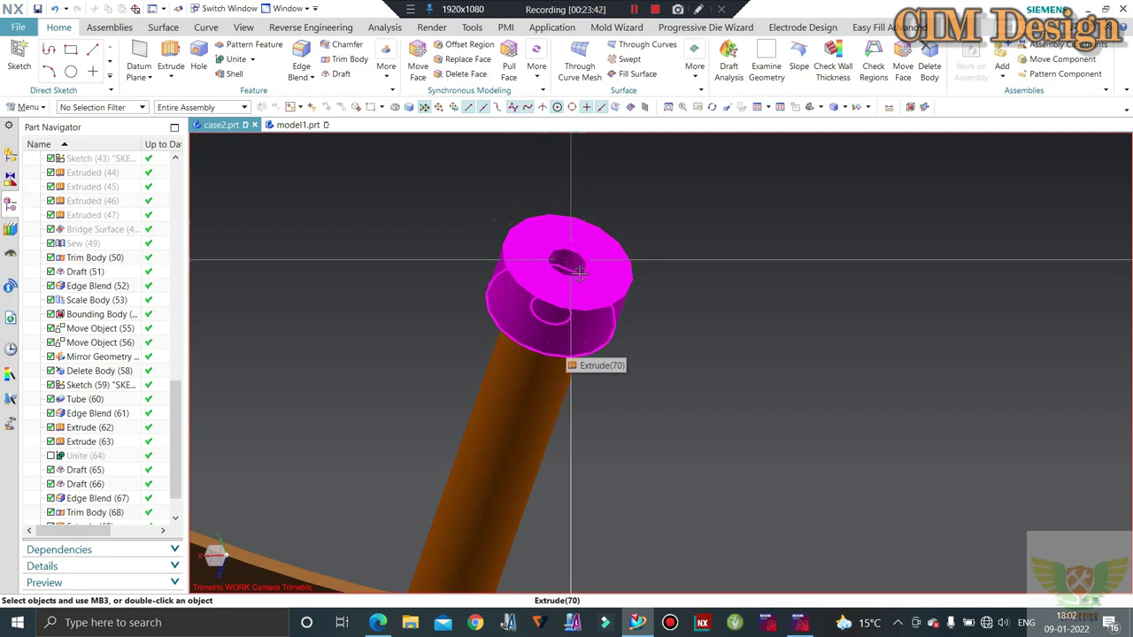
pyautogui.scroll(-2, 564, 254)
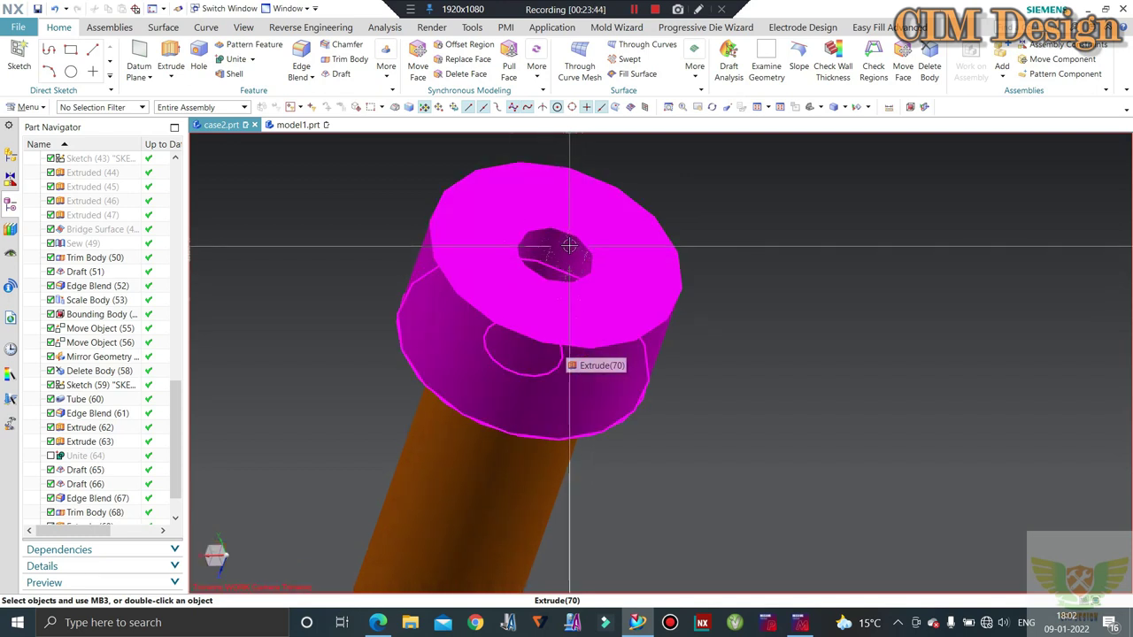
pyautogui.scroll(2, 562, 265)
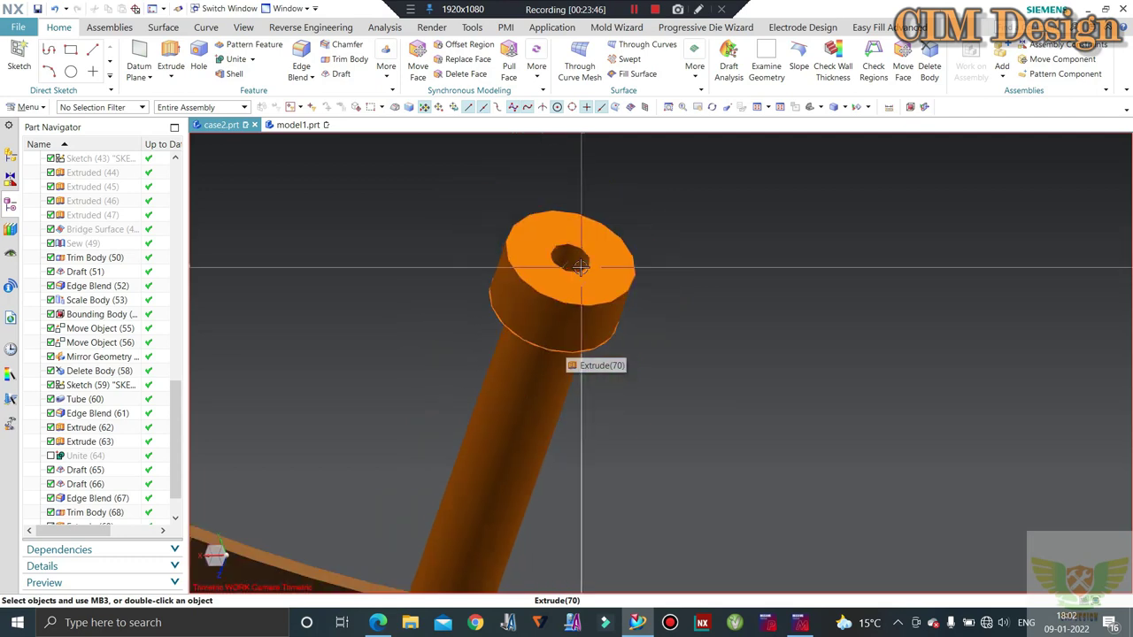
pyautogui.scroll(2, 543, 289)
pyautogui.scroll(-3, 544, 290)
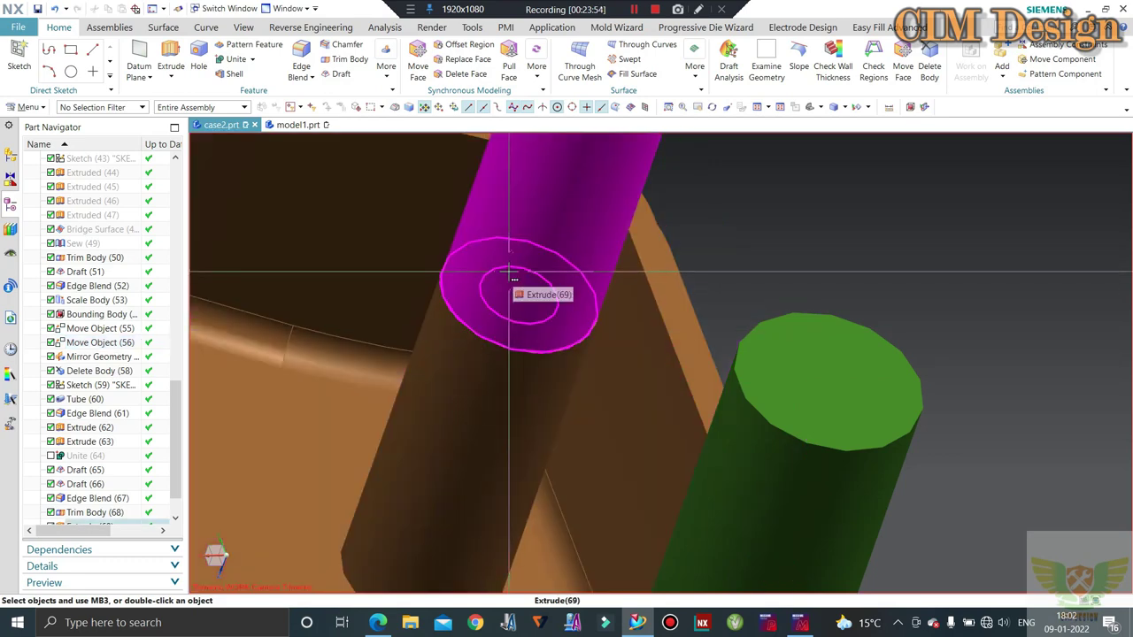
pyautogui.click(466, 382)
pyautogui.press('Escape')
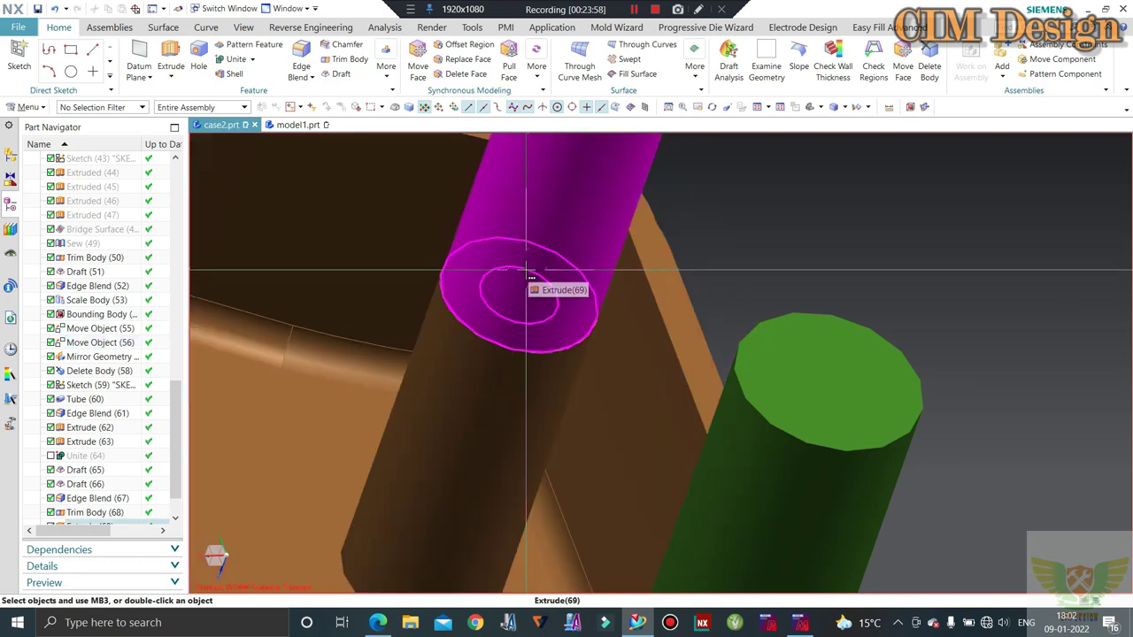
pyautogui.scroll(-1, 522, 281)
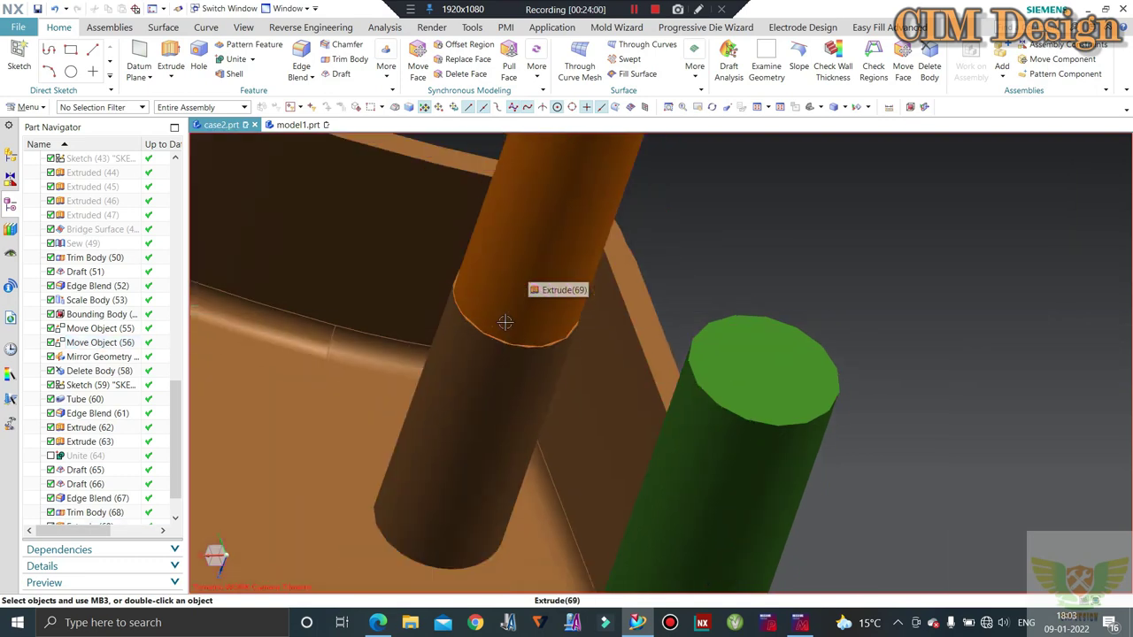
pyautogui.scroll(2, 531, 278)
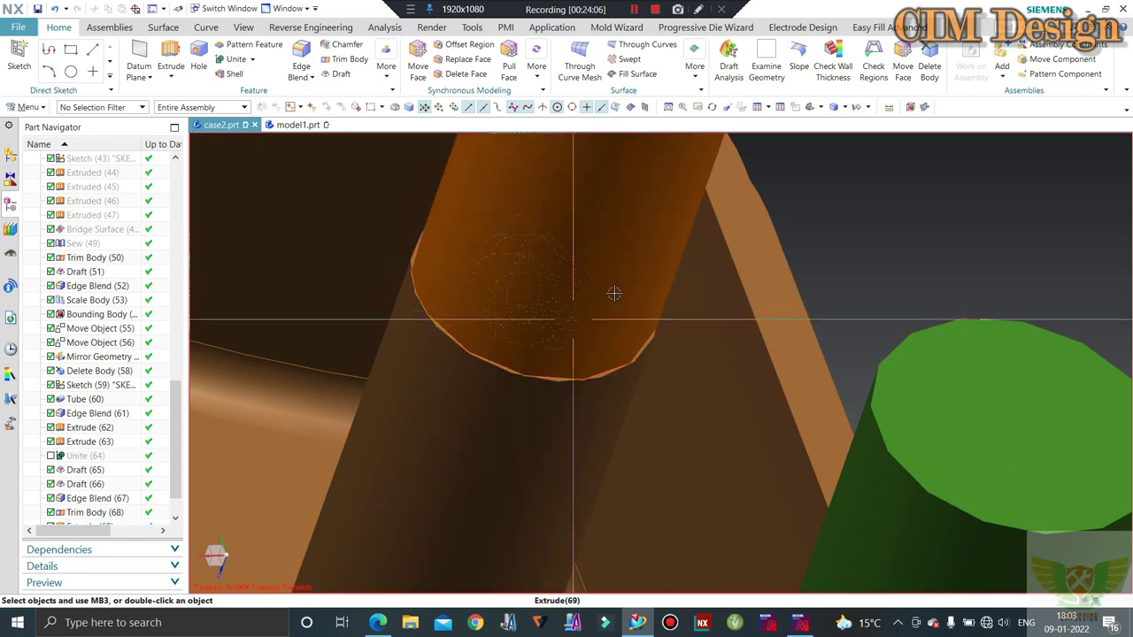
pyautogui.scroll(-2, 526, 286)
pyautogui.scroll(-2, 526, 285)
pyautogui.scroll(-2, 528, 284)
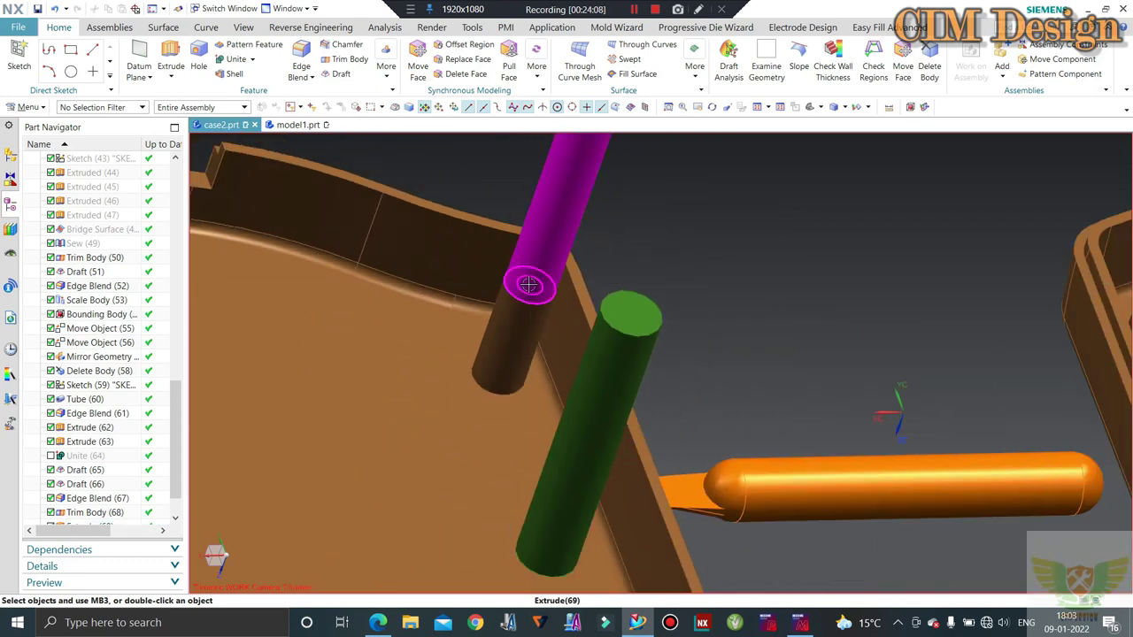
pyautogui.scroll(-2, 528, 284)
pyautogui.scroll(-2, 550, 268)
pyautogui.moveTo(549, 268)
pyautogui.mouseDown(button='middle')
pyautogui.moveTo(614, 306)
pyautogui.moveTo(625, 392)
pyautogui.moveTo(674, 408)
pyautogui.moveTo(666, 400)
pyautogui.moveTo(814, 275)
pyautogui.mouseUp(button='middle')
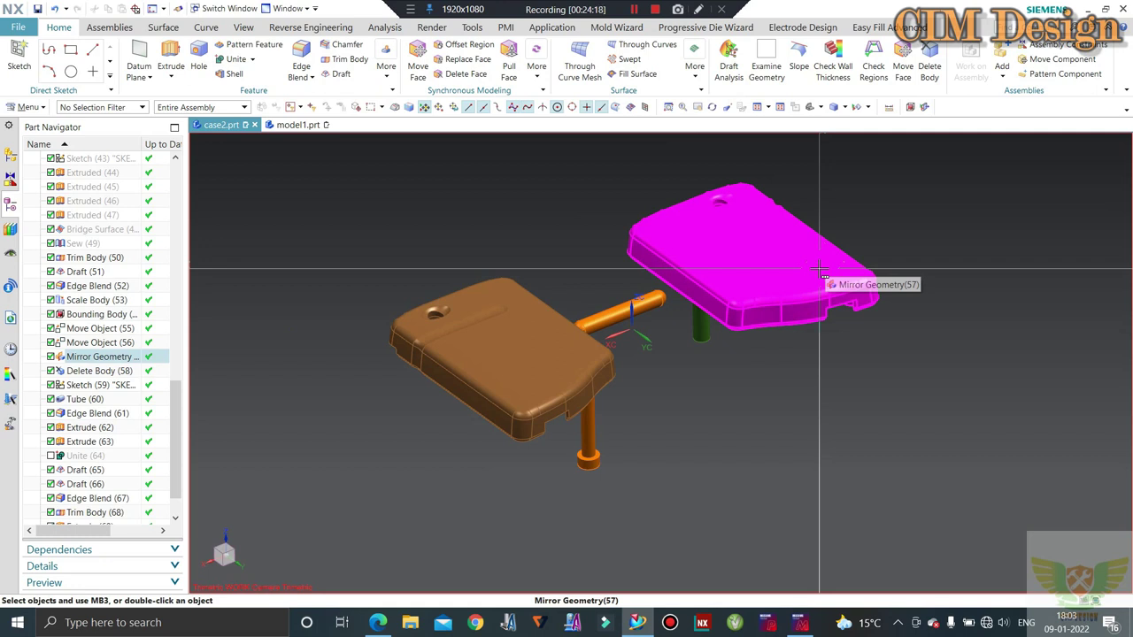
pyautogui.moveTo(815, 262)
pyautogui.mouseDown(button='middle')
pyautogui.moveTo(849, 157)
pyautogui.moveTo(731, 182)
pyautogui.moveTo(721, 202)
pyautogui.moveTo(746, 220)
pyautogui.moveTo(978, 186)
pyautogui.moveTo(847, 220)
pyautogui.mouseUp(button='middle')
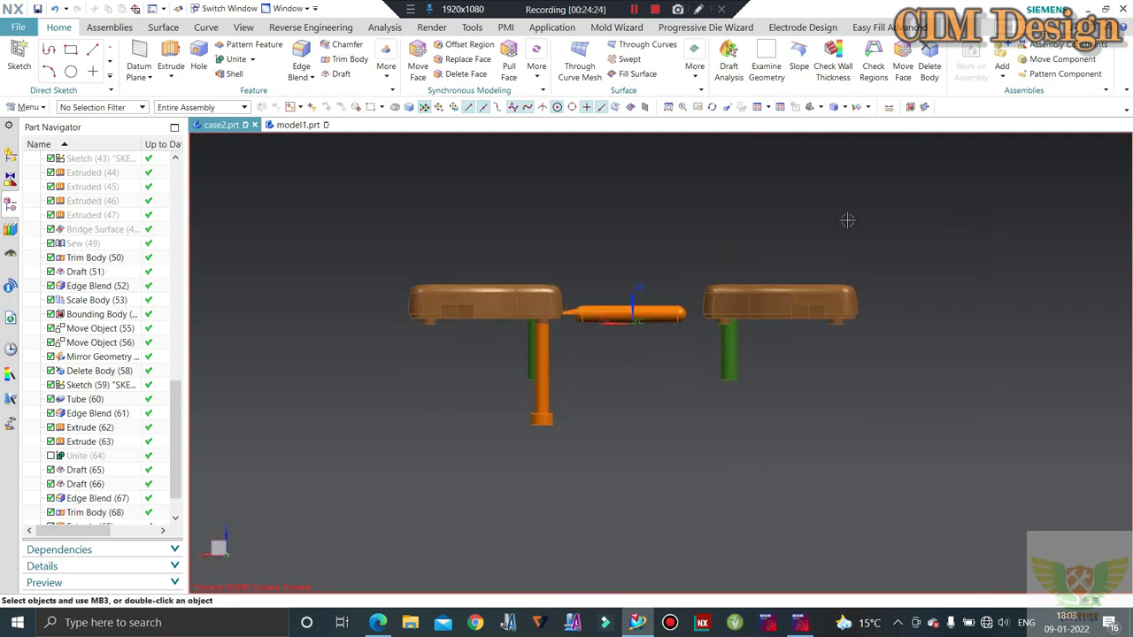